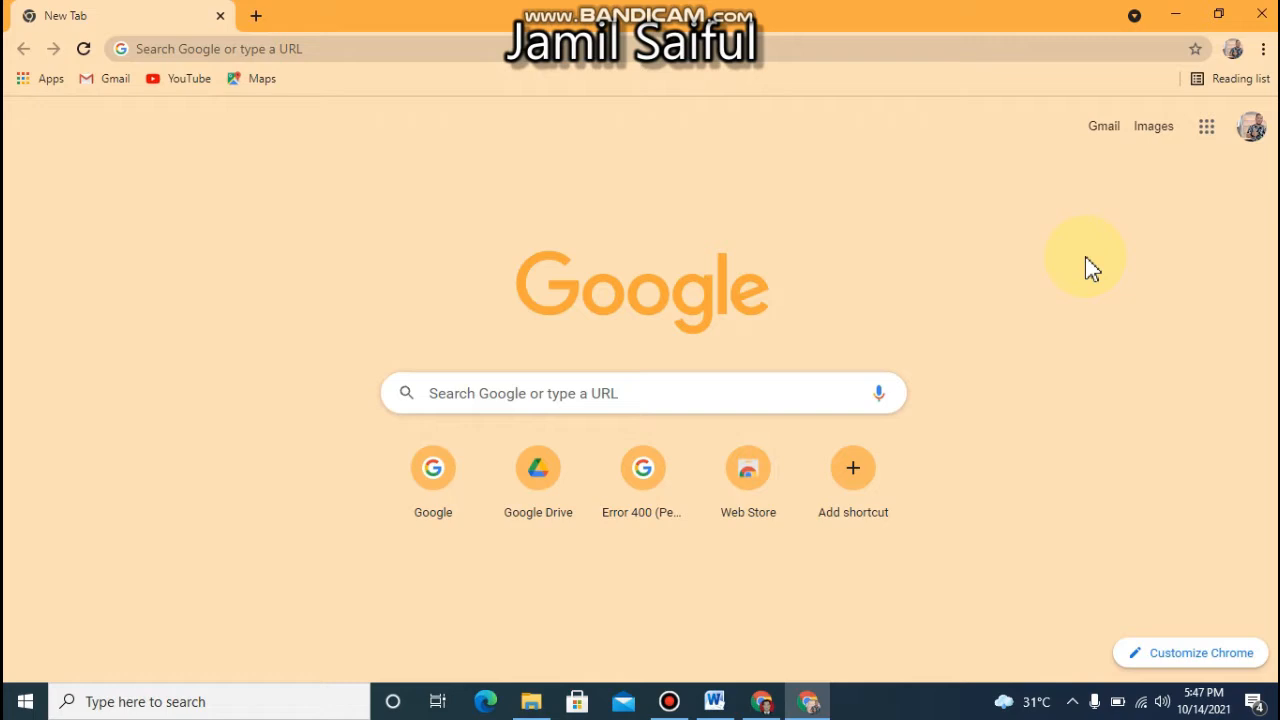
Look through the Google apps list and check the e-mail address of the signed-in account
left_click(1204, 134)
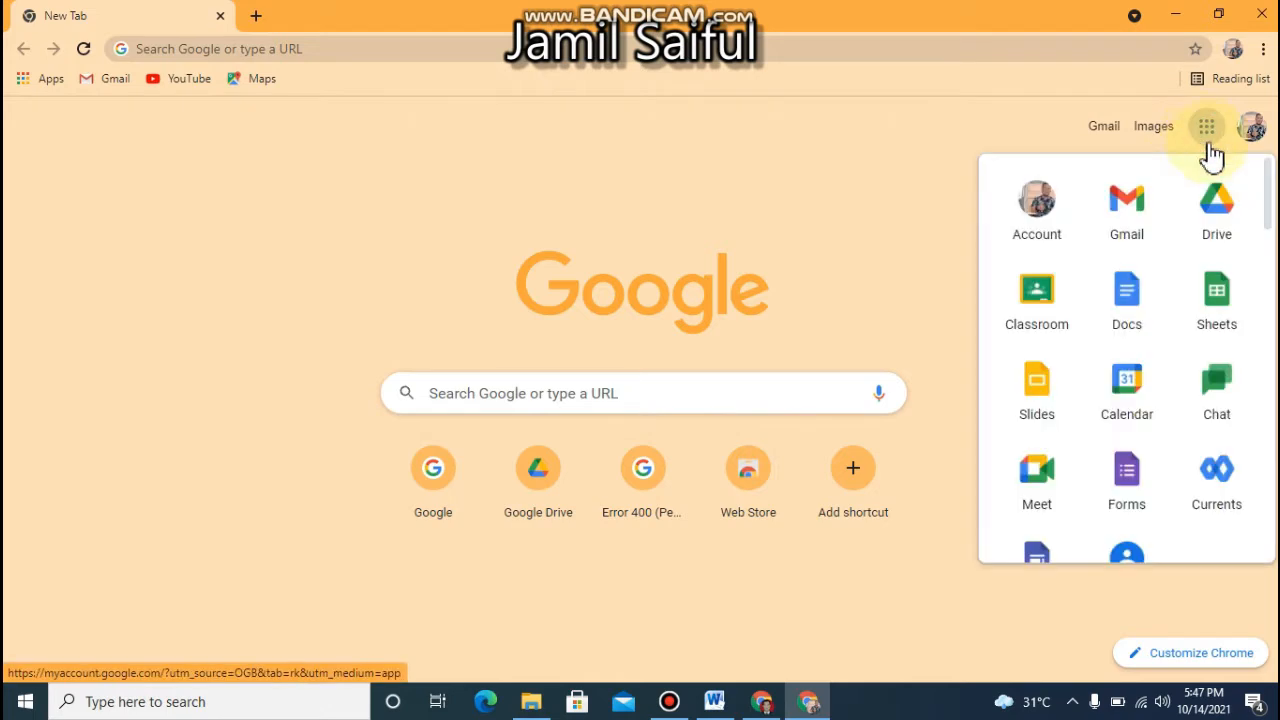
left_click(1269, 200)
left_click_drag(1269, 200, 1274, 260)
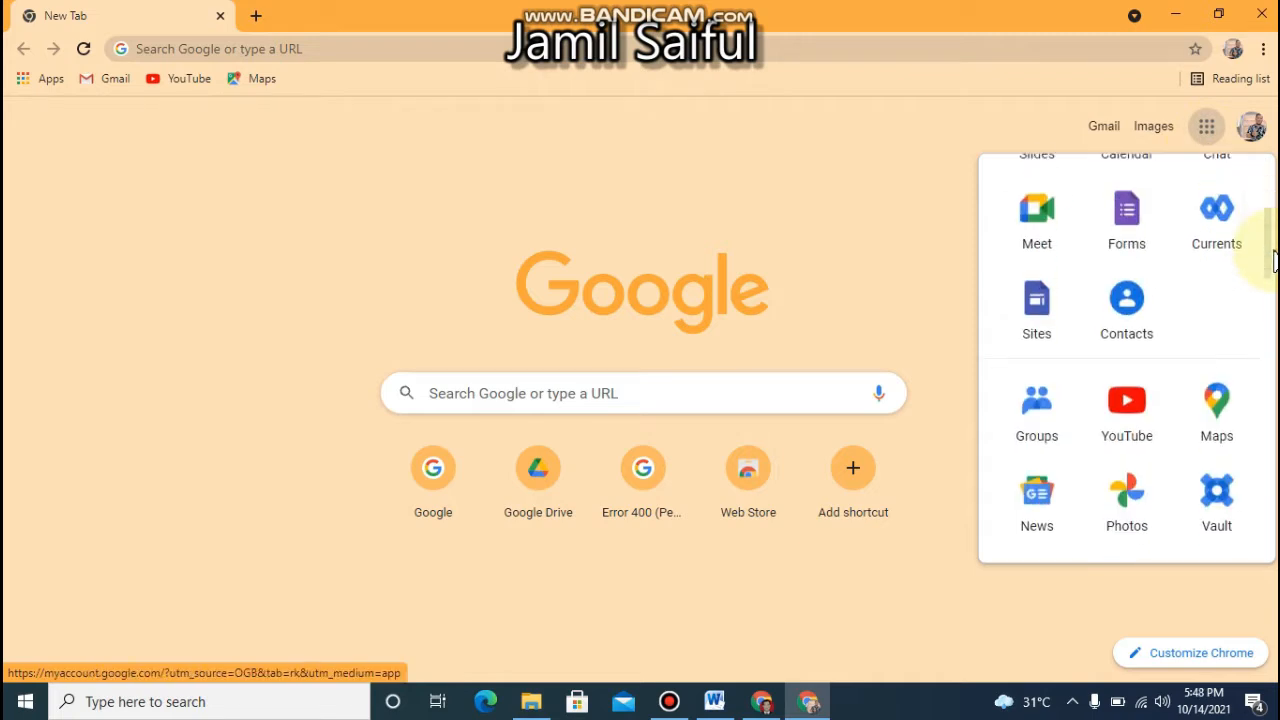
left_click_drag(1274, 255, 1266, 200)
left_click(1255, 141)
left_click(1252, 146)
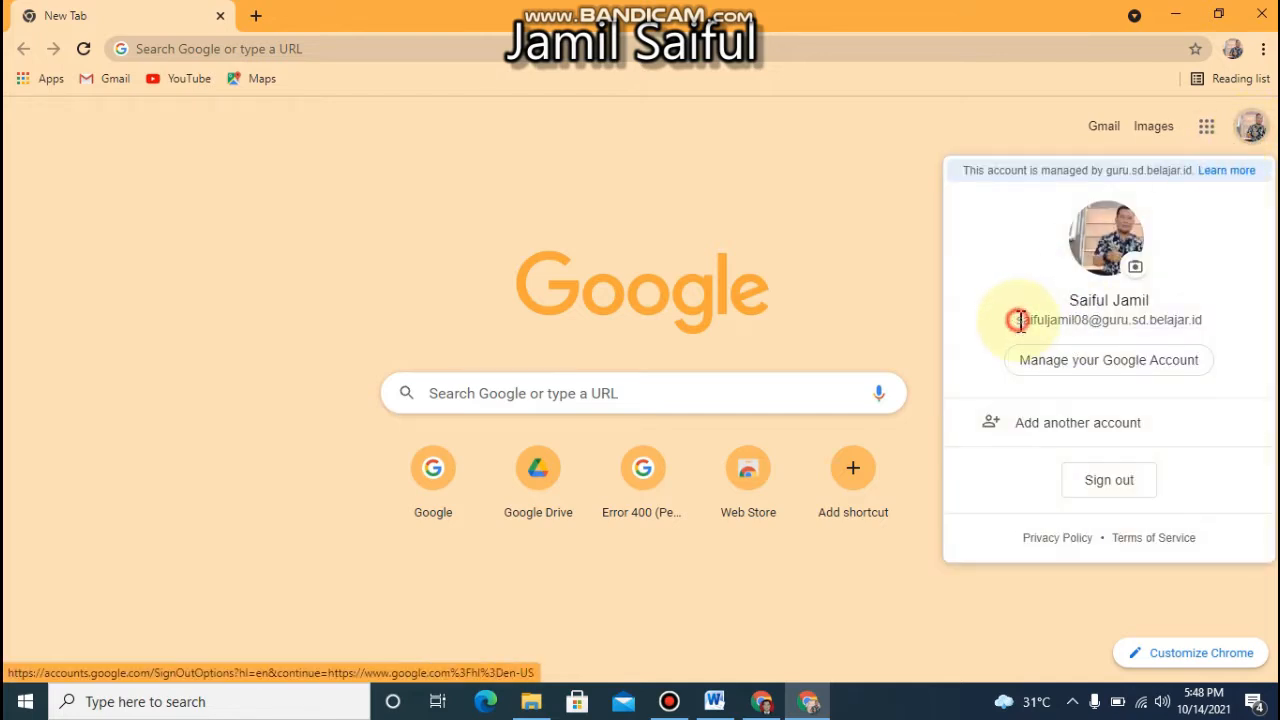
left_click_drag(1018, 320, 1205, 320)
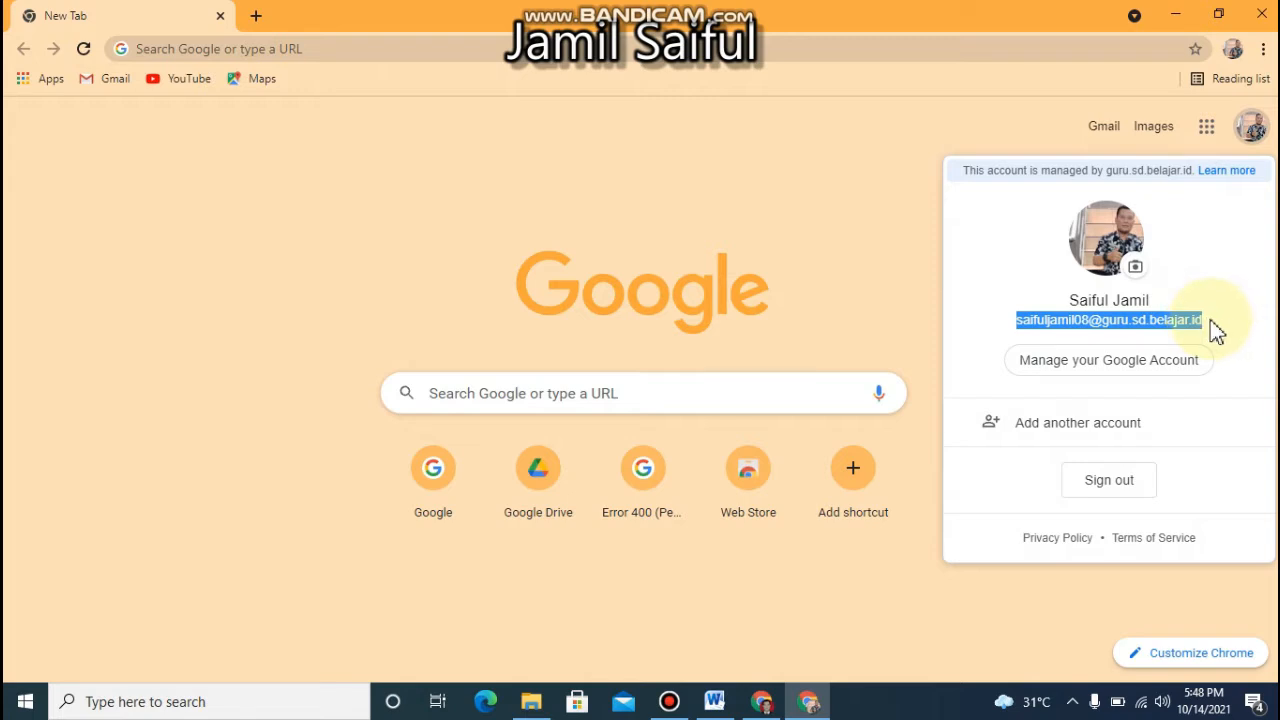
Open Google Sites from the list of Google apps
left_click(1212, 150)
left_click(1210, 140)
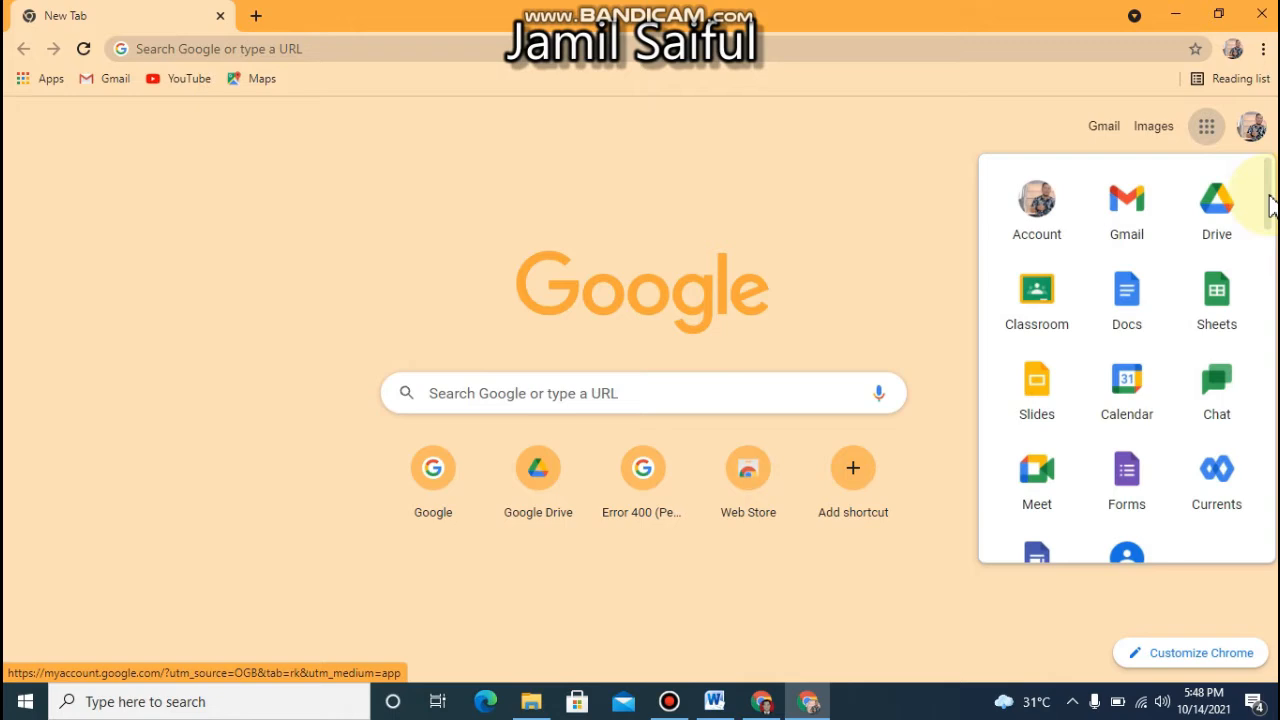
left_click_drag(1270, 205, 1270, 240)
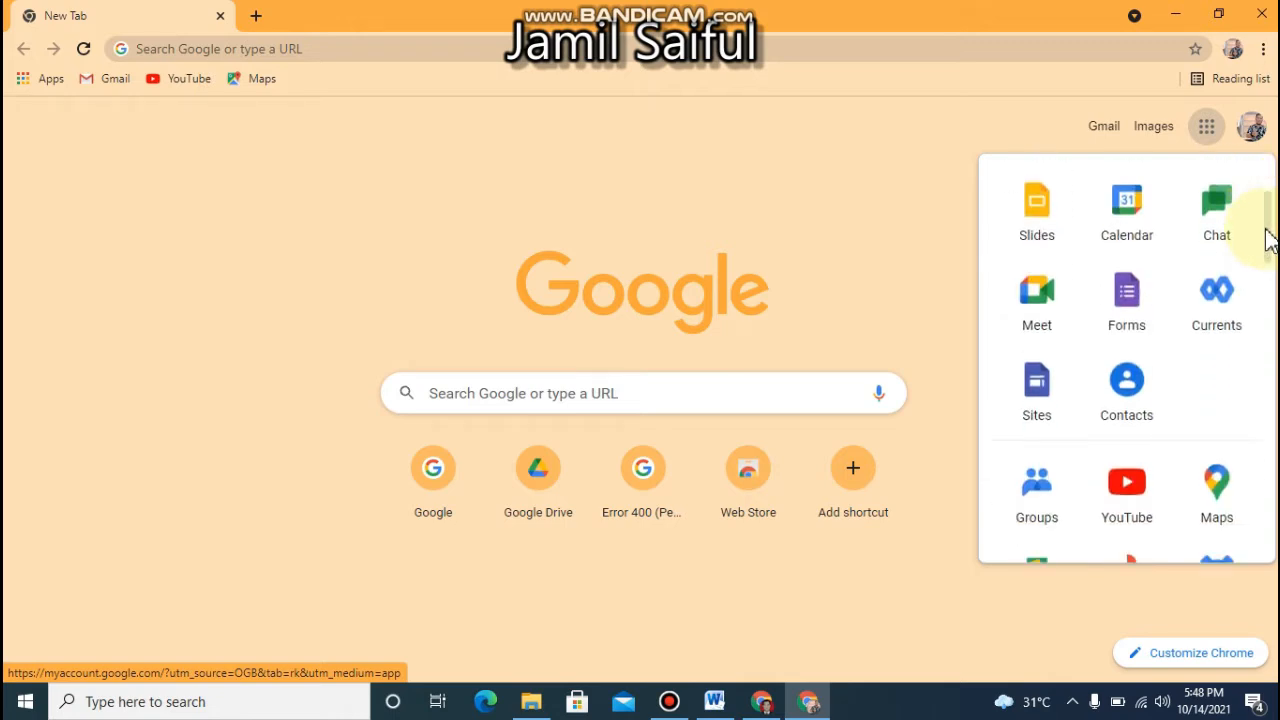
left_click(1033, 391)
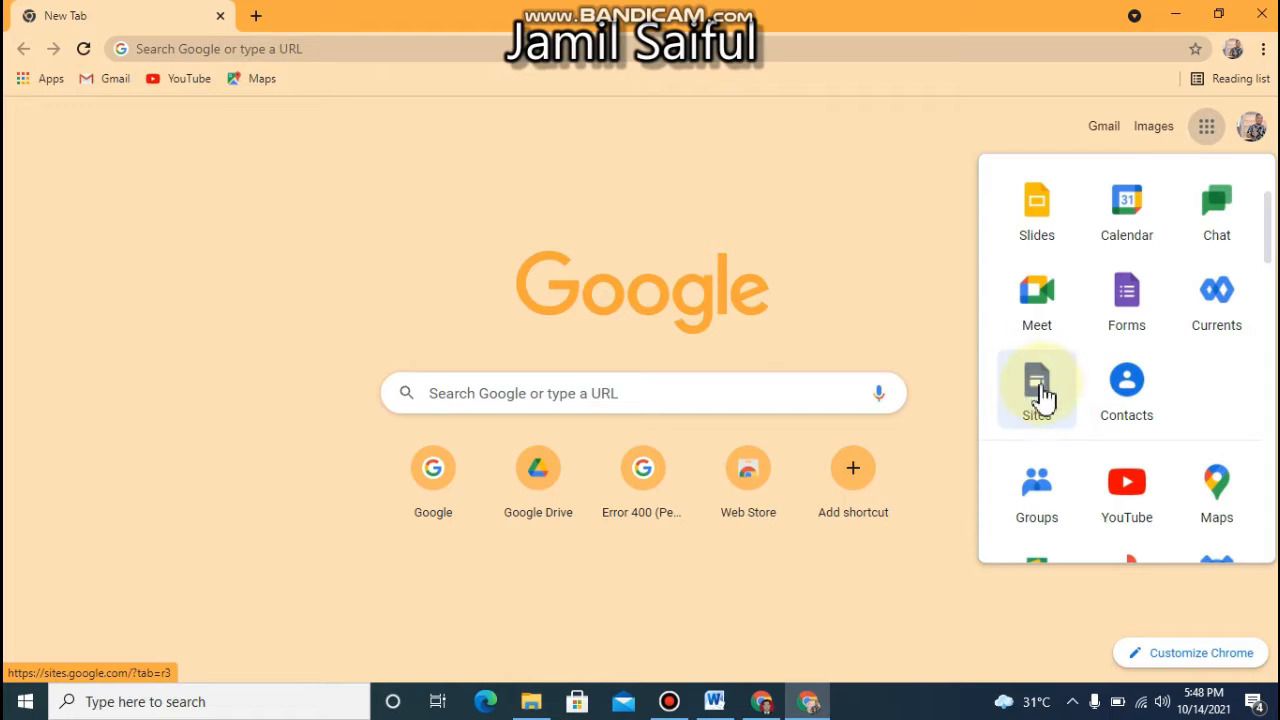
left_click(1043, 405)
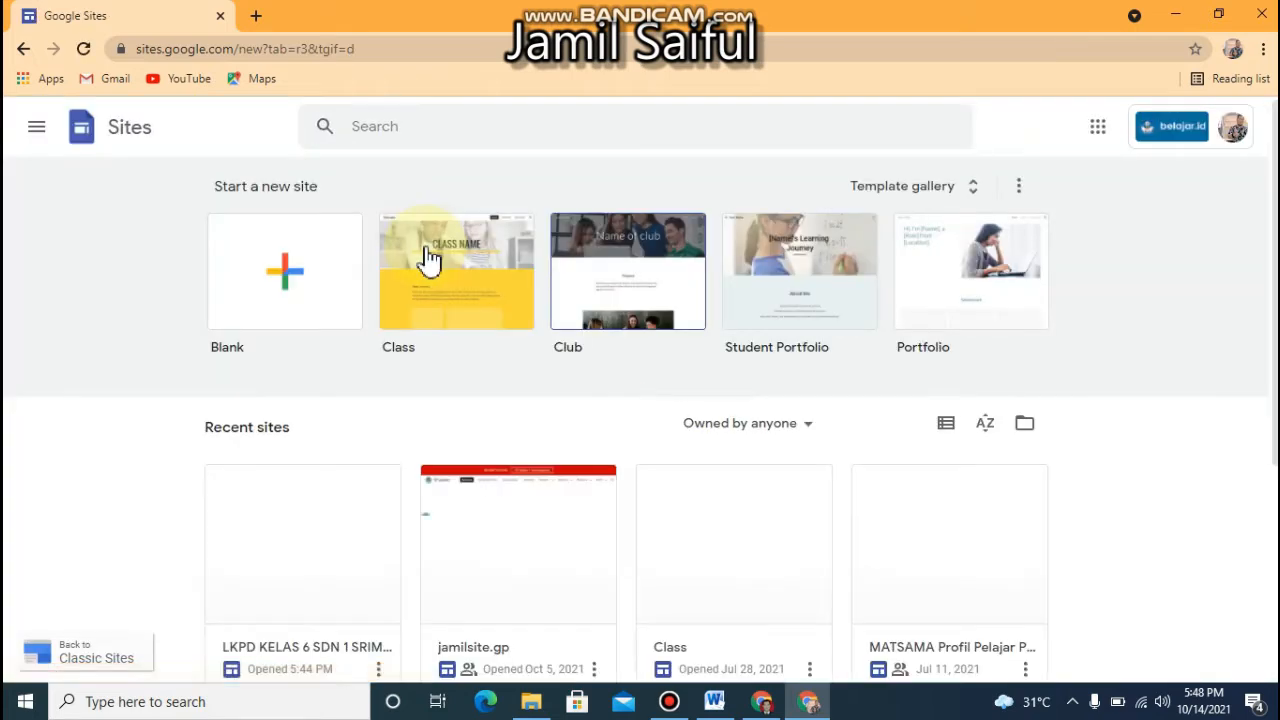
Look over the recent sites and start a new blank site
left_click(1037, 286)
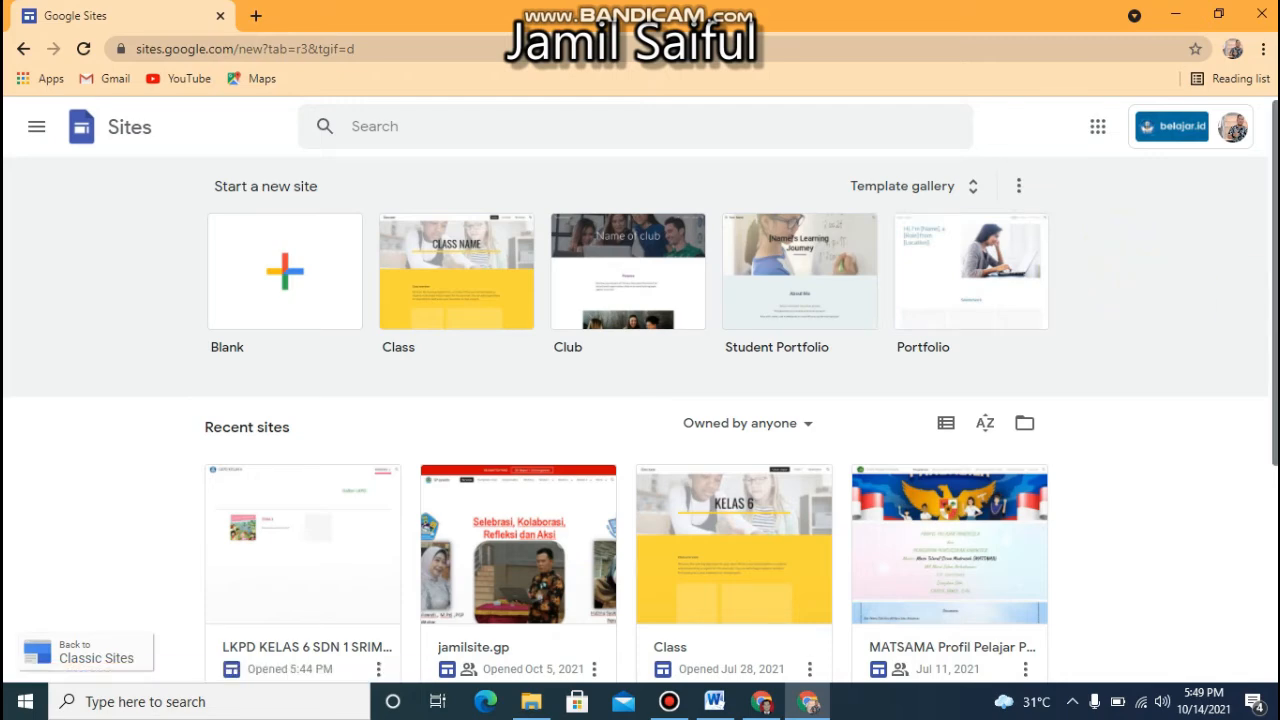
scroll(1271, 430, "down", 3)
scroll(1262, 320, "up", 3)
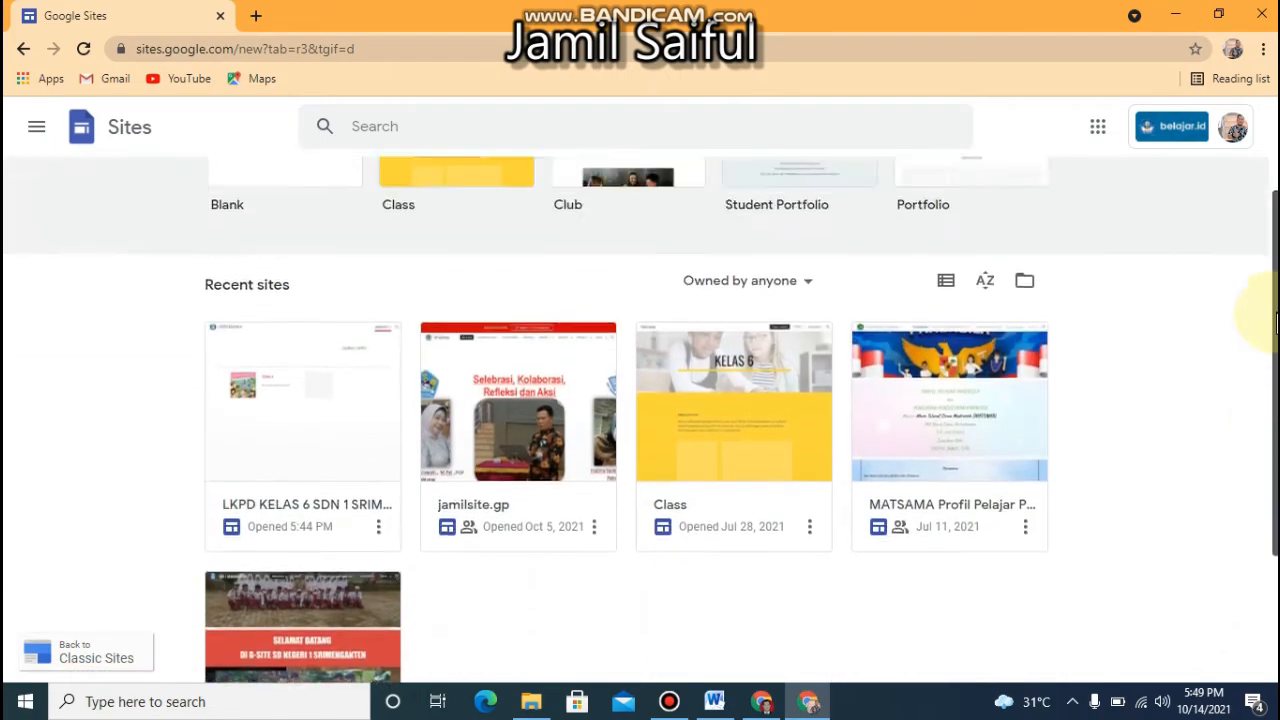
scroll(1262, 470, "down", 3)
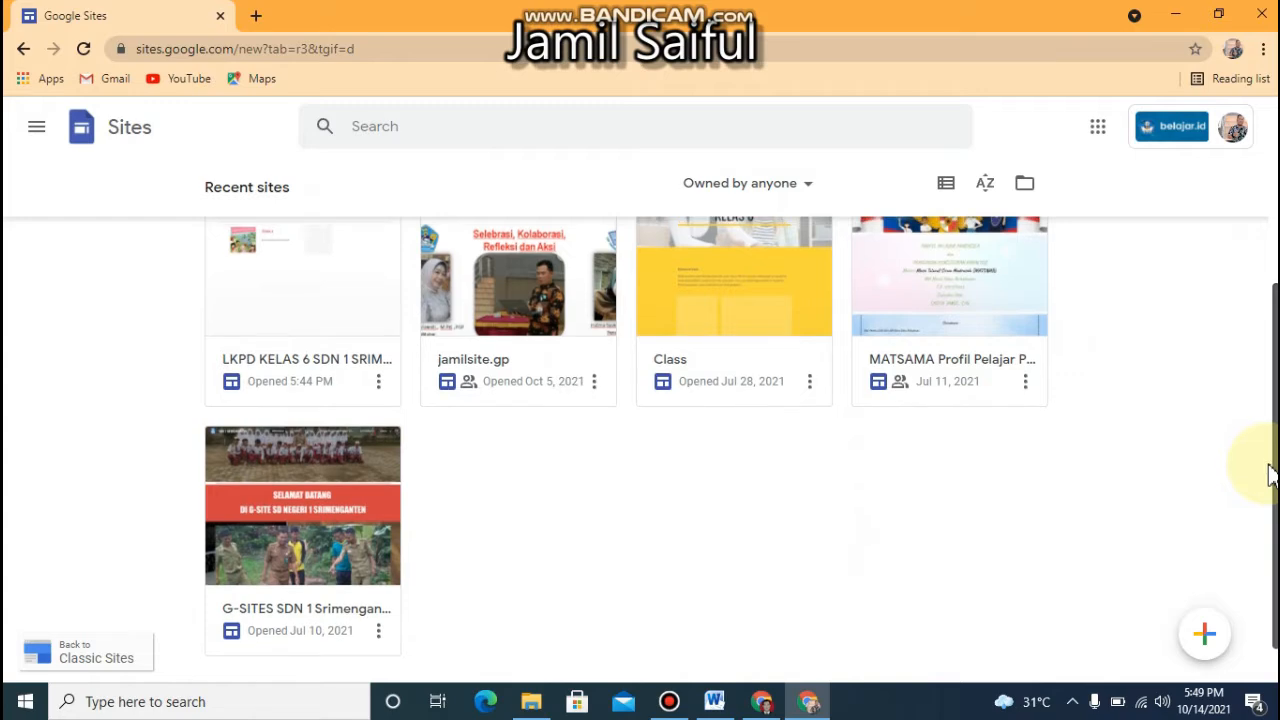
scroll(1260, 420, "up", 1)
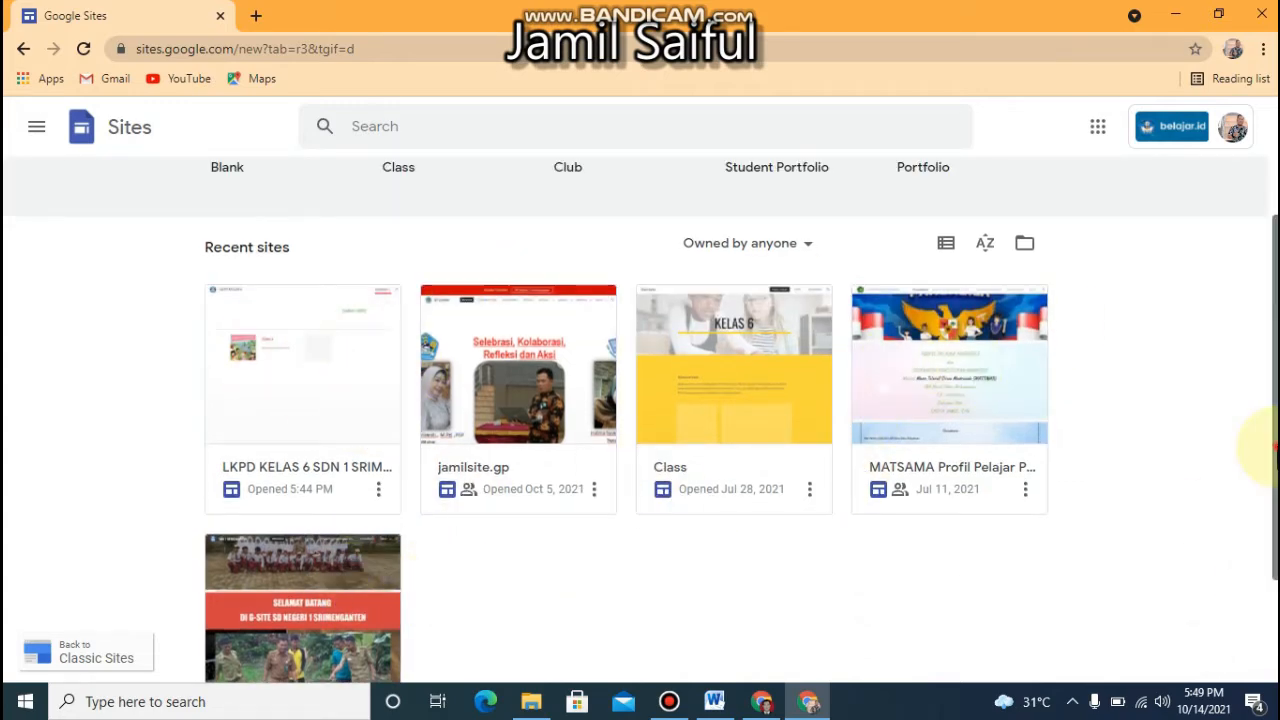
scroll(1257, 343, "up", 2)
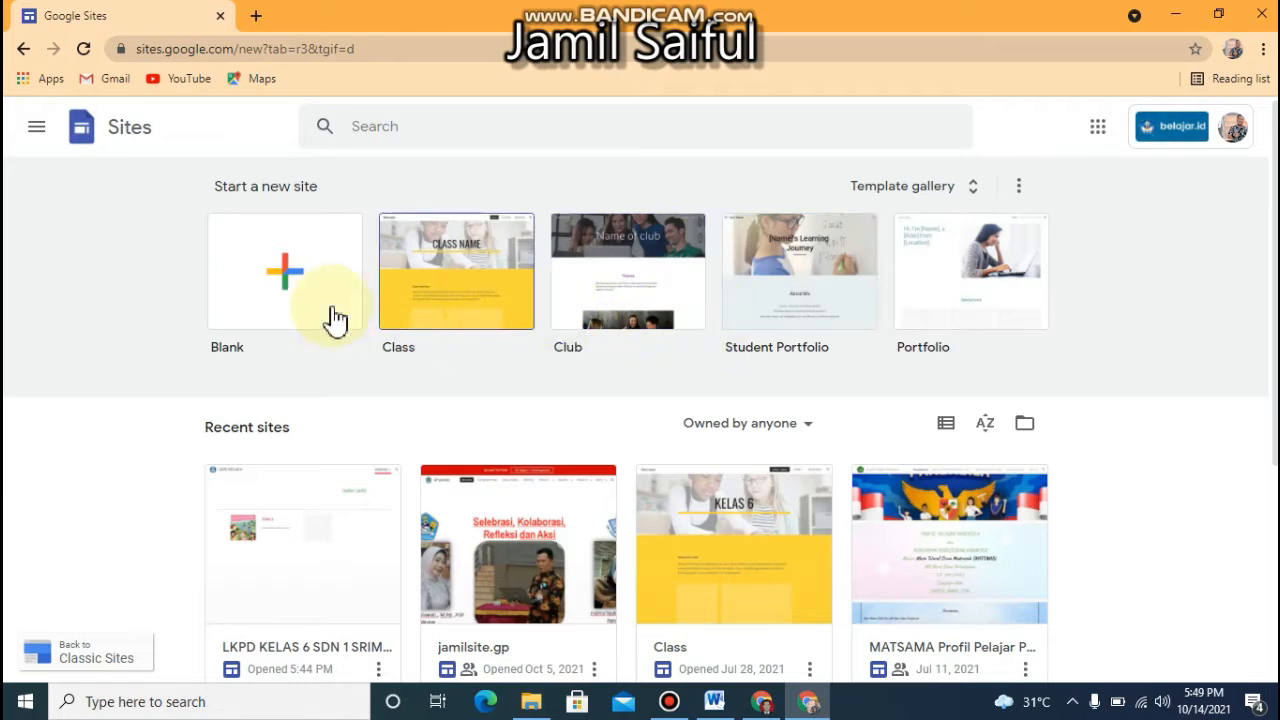
left_click(290, 276)
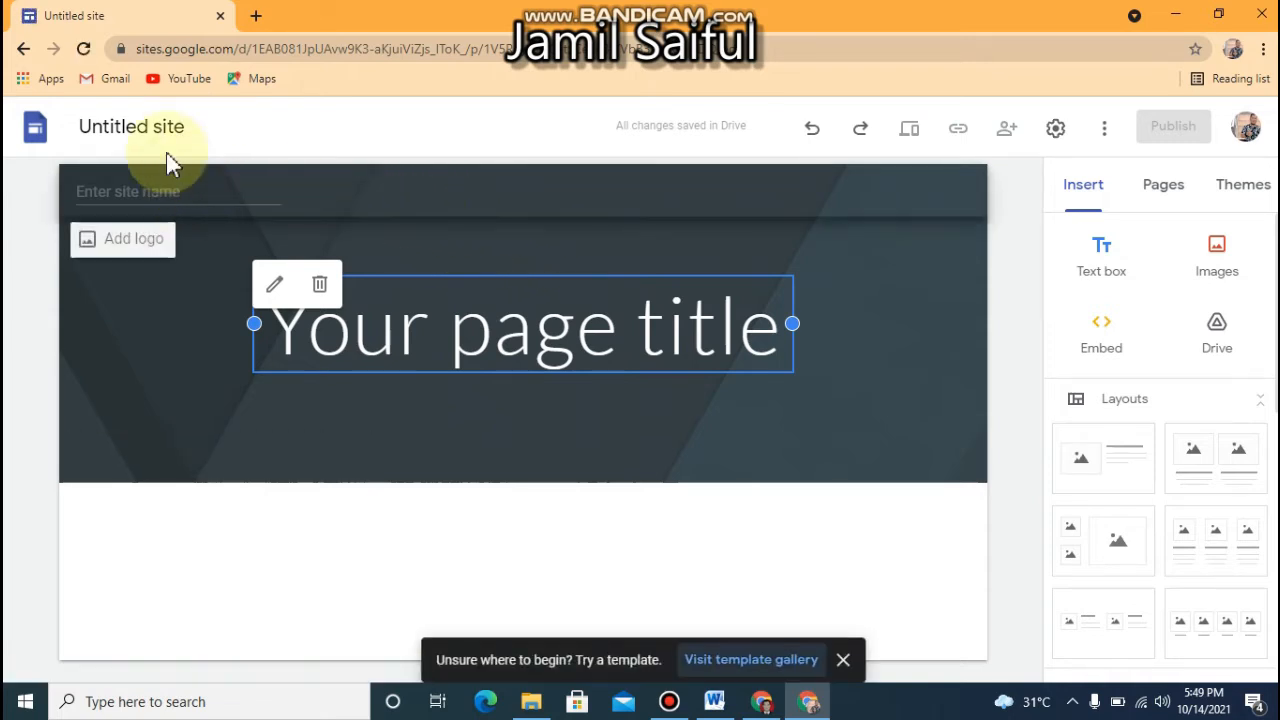
Rename the untitled site document as "LKPD KELAS 6"
left_click(115, 127)
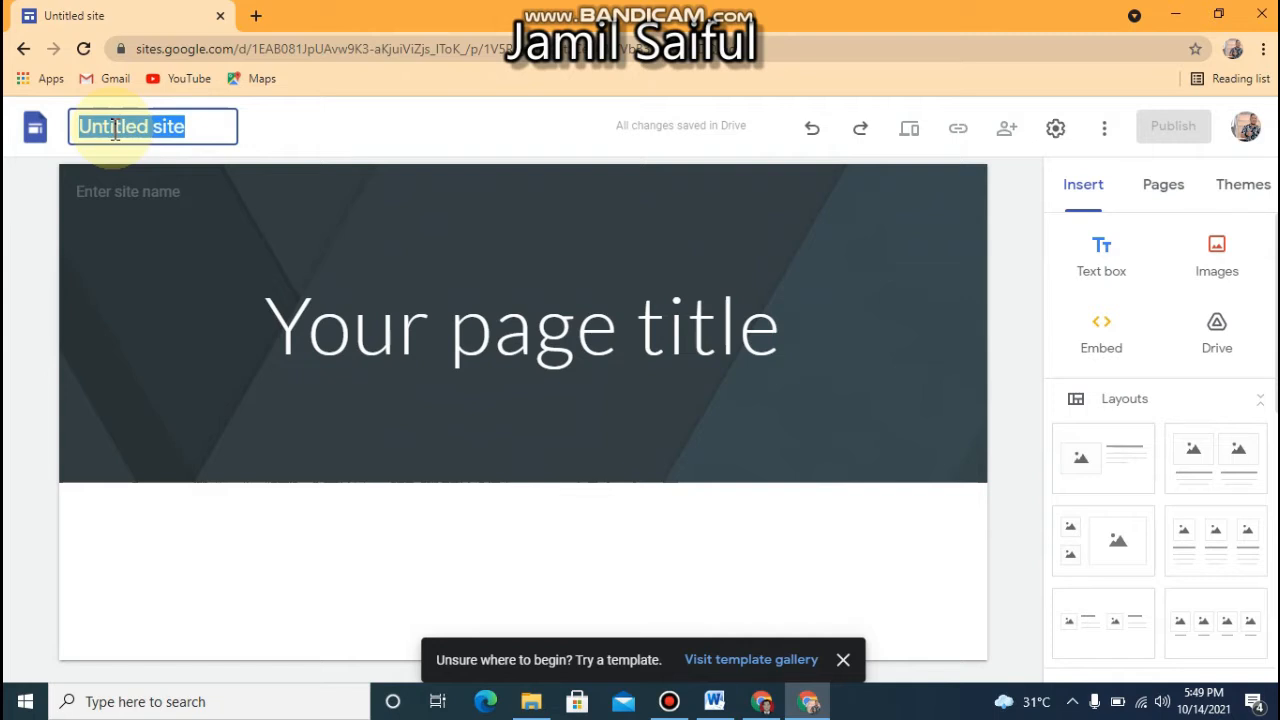
type("LKPD KE")
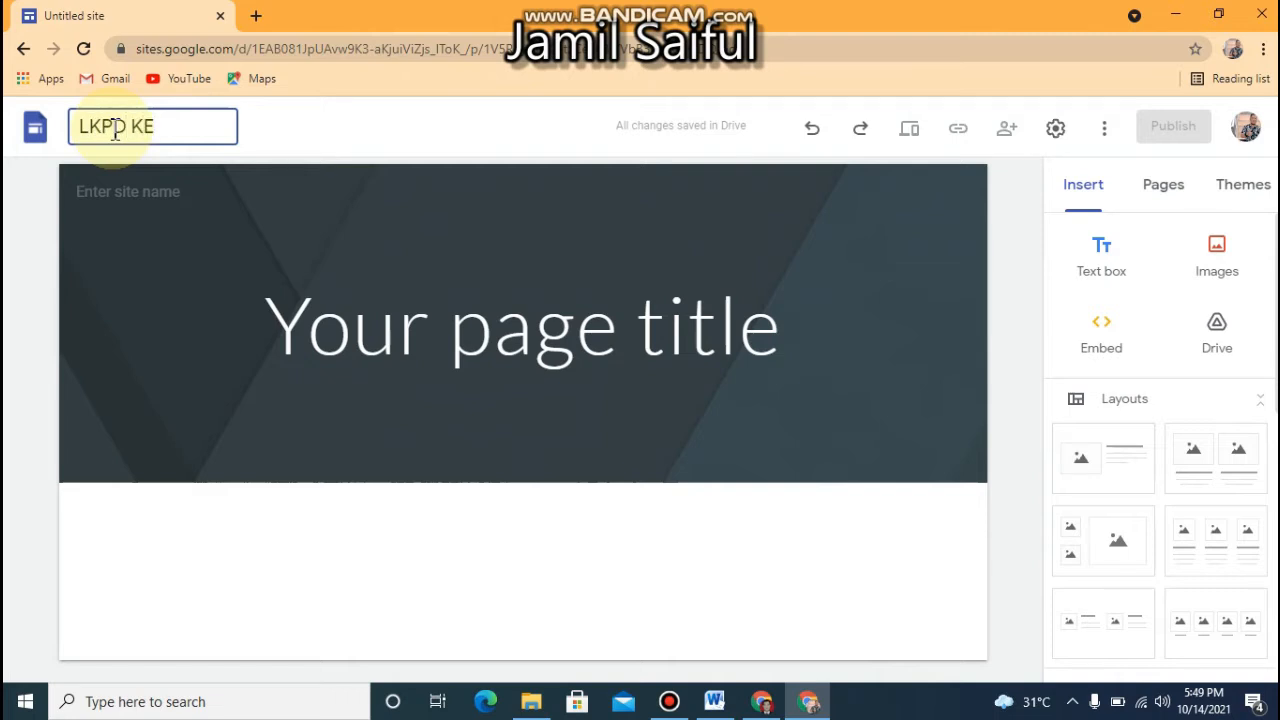
type("LAS 6")
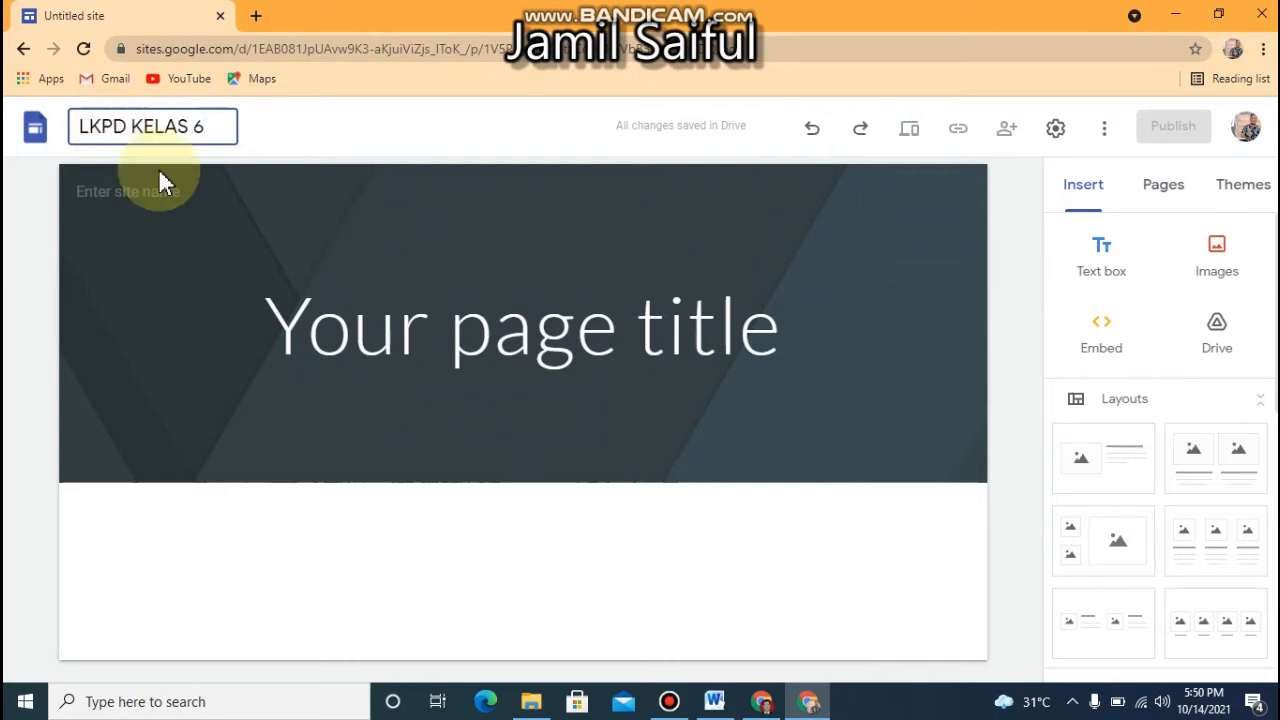
left_click(309, 308)
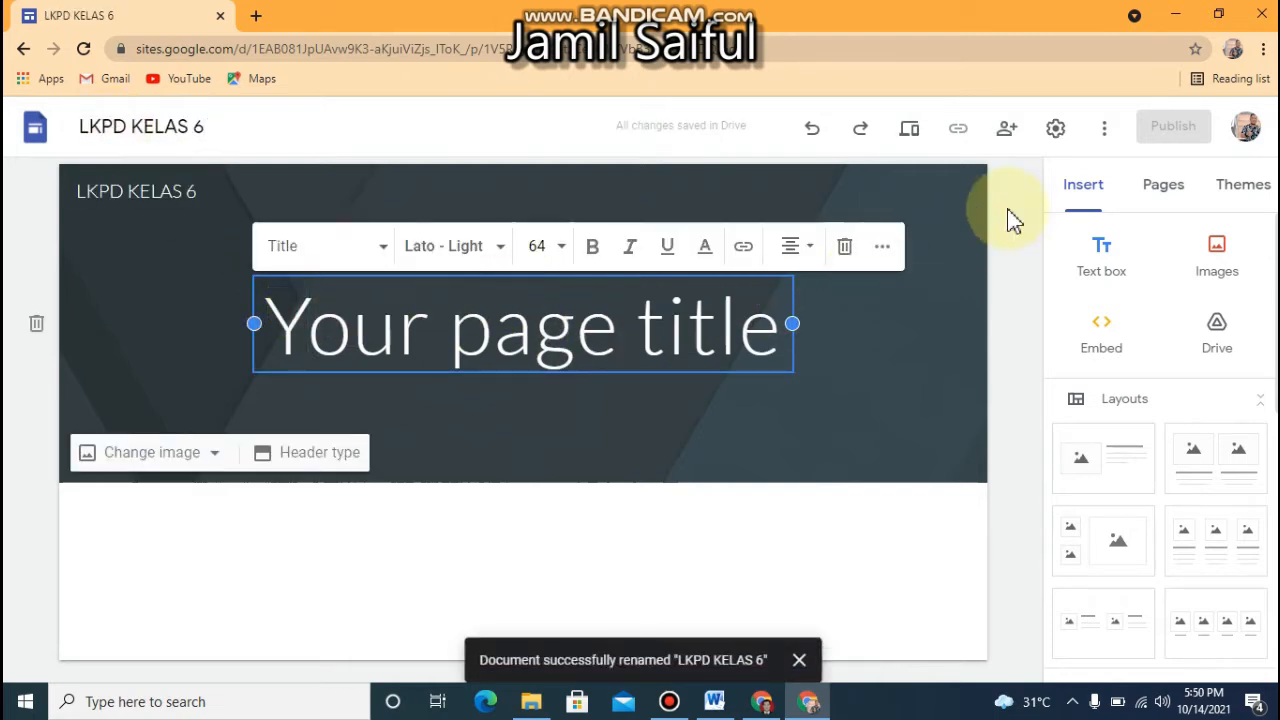
Rename the site's Home page as "BERANDA"
left_click(1166, 196)
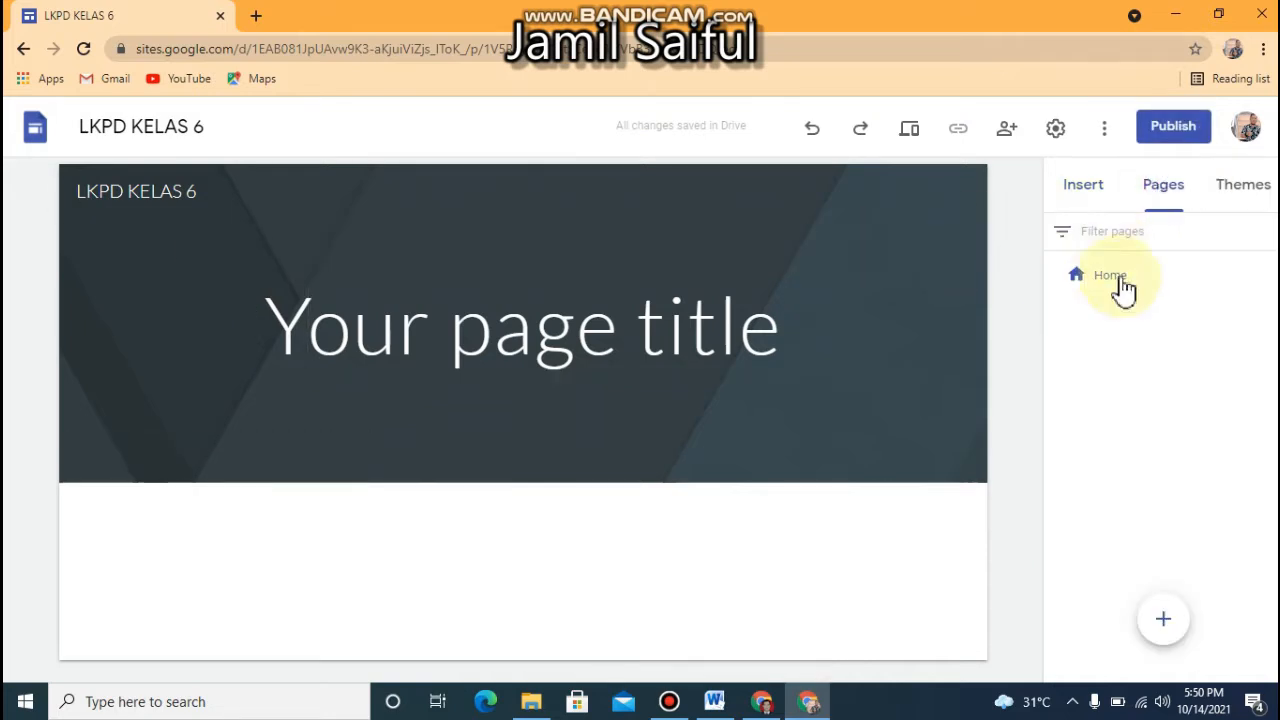
double_click(1108, 290)
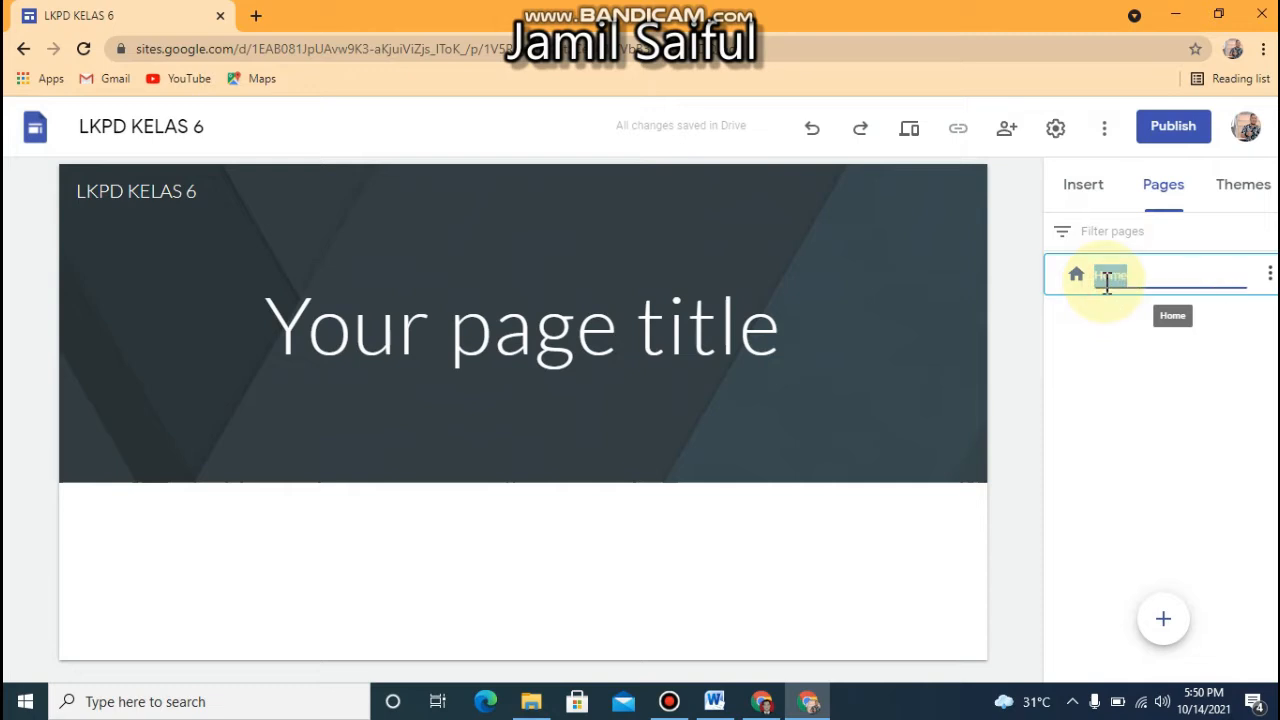
type("BERANDA")
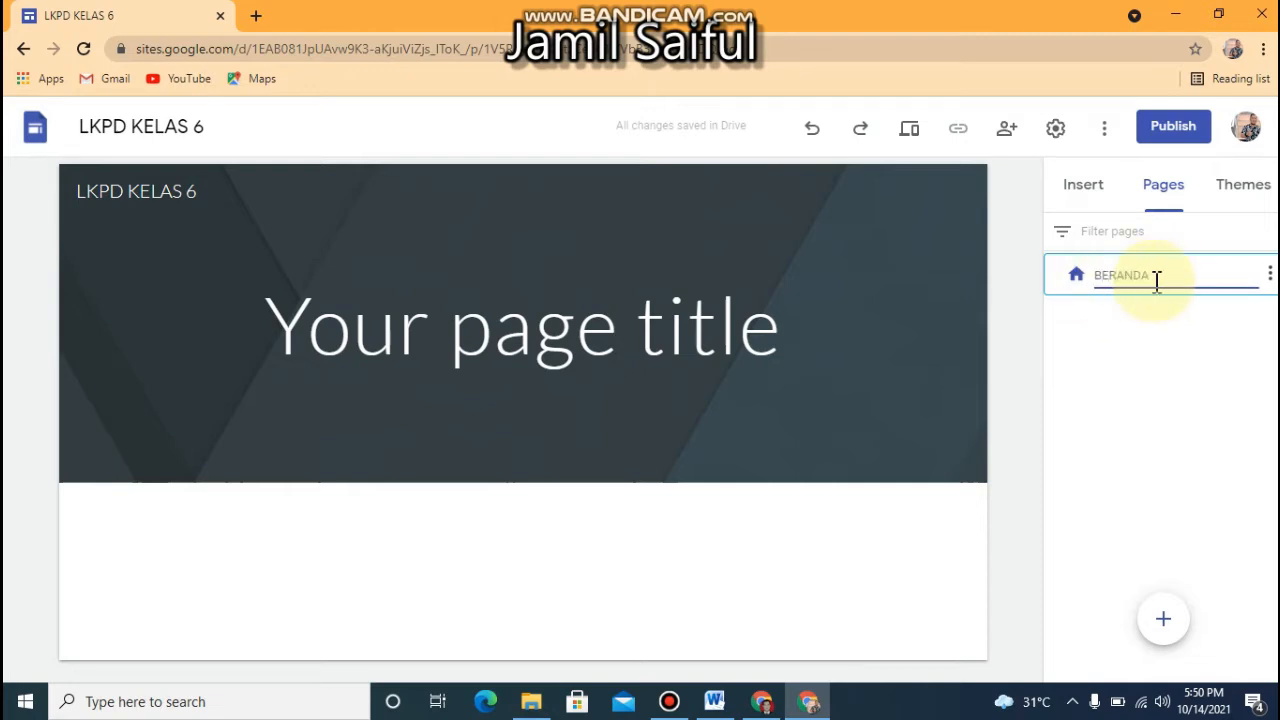
left_click(1141, 366)
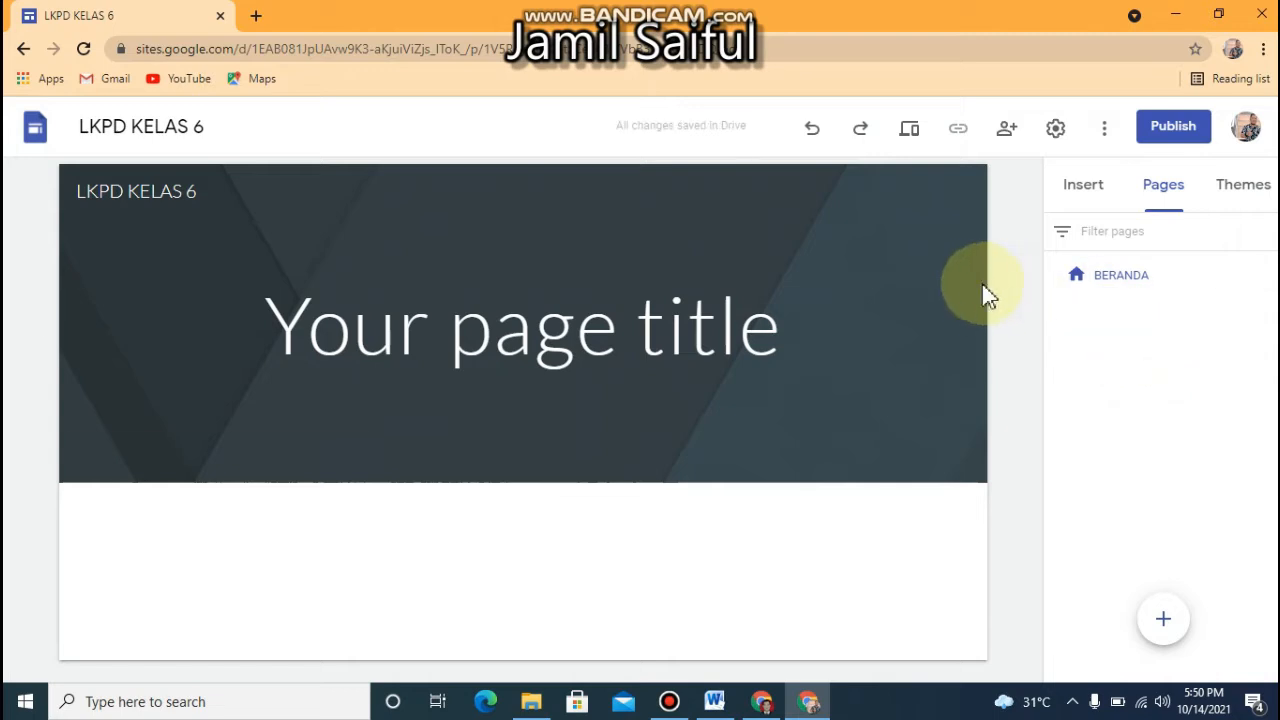
Try the Banner, Large banner and Cover header types and set the page header to Title only
left_click(837, 364)
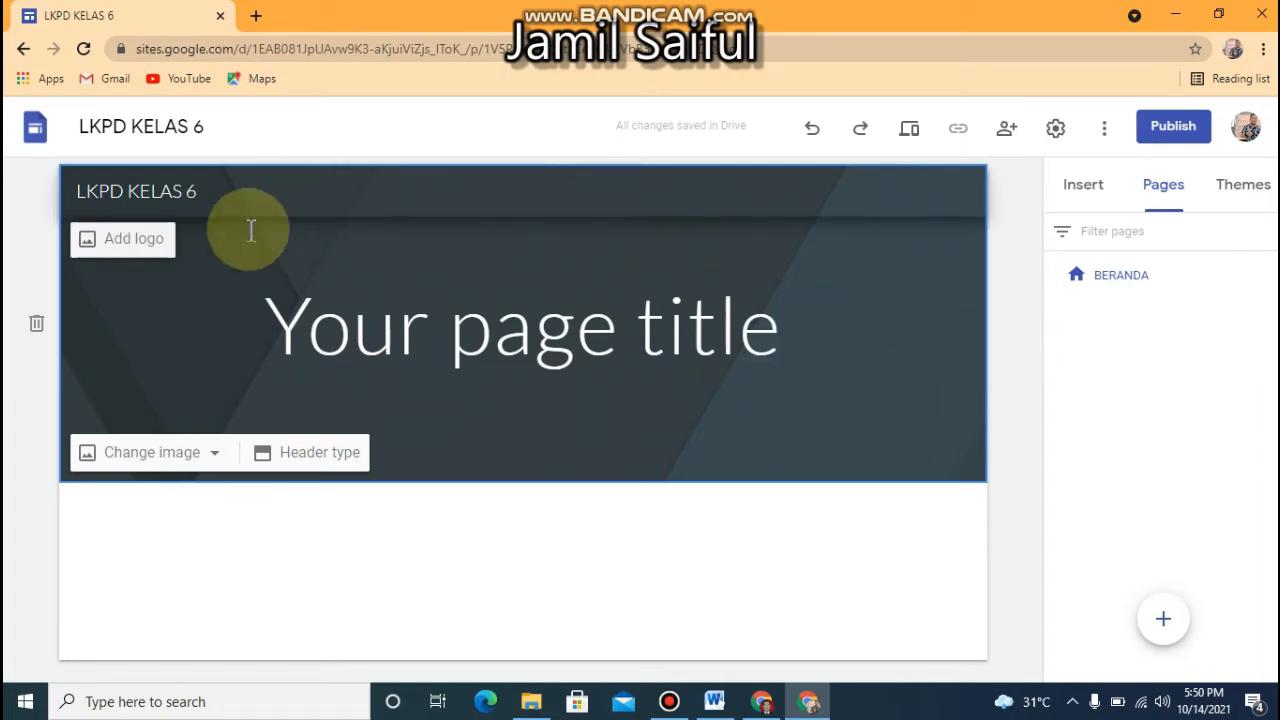
left_click(276, 463)
left_click(512, 452)
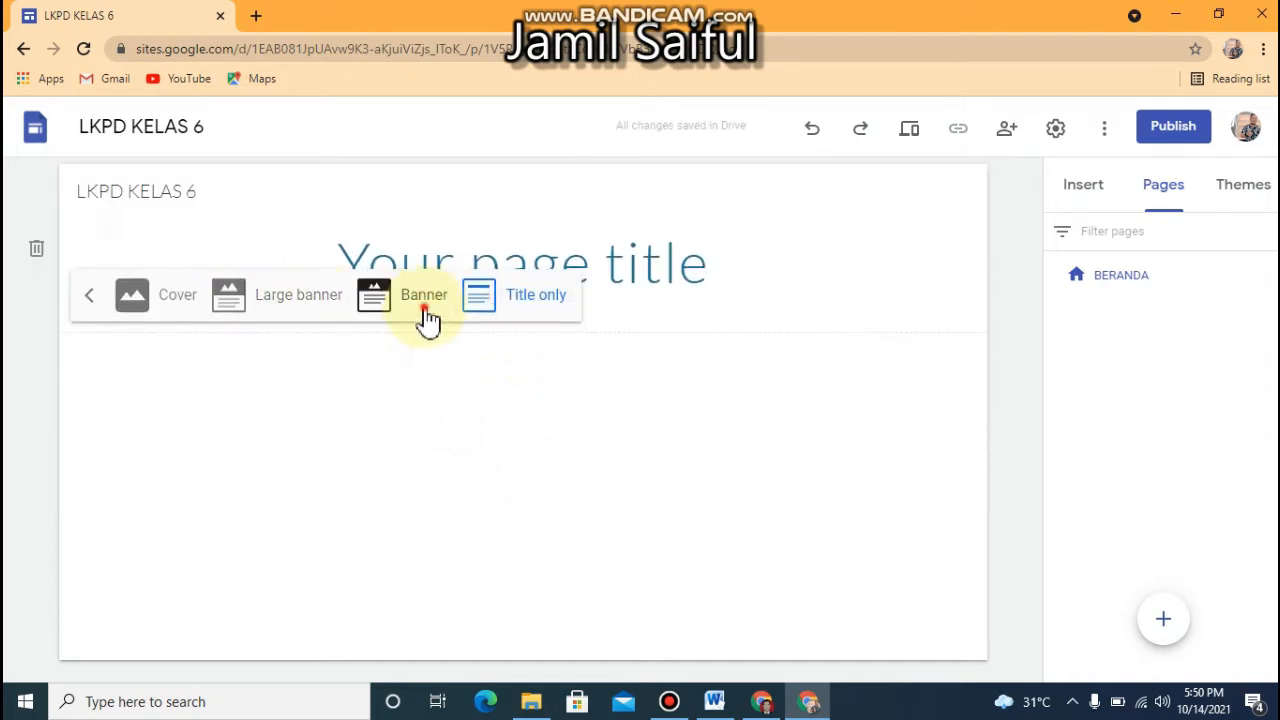
left_click(428, 318)
left_click(283, 455)
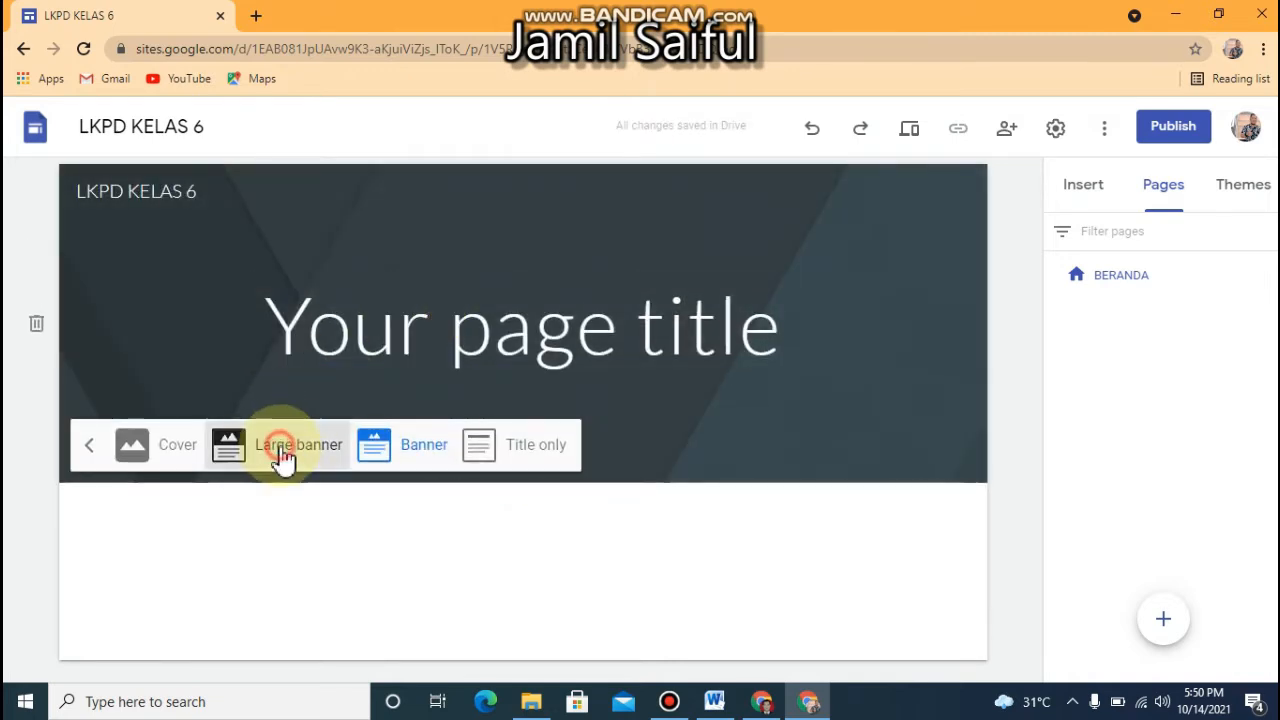
left_click(176, 620)
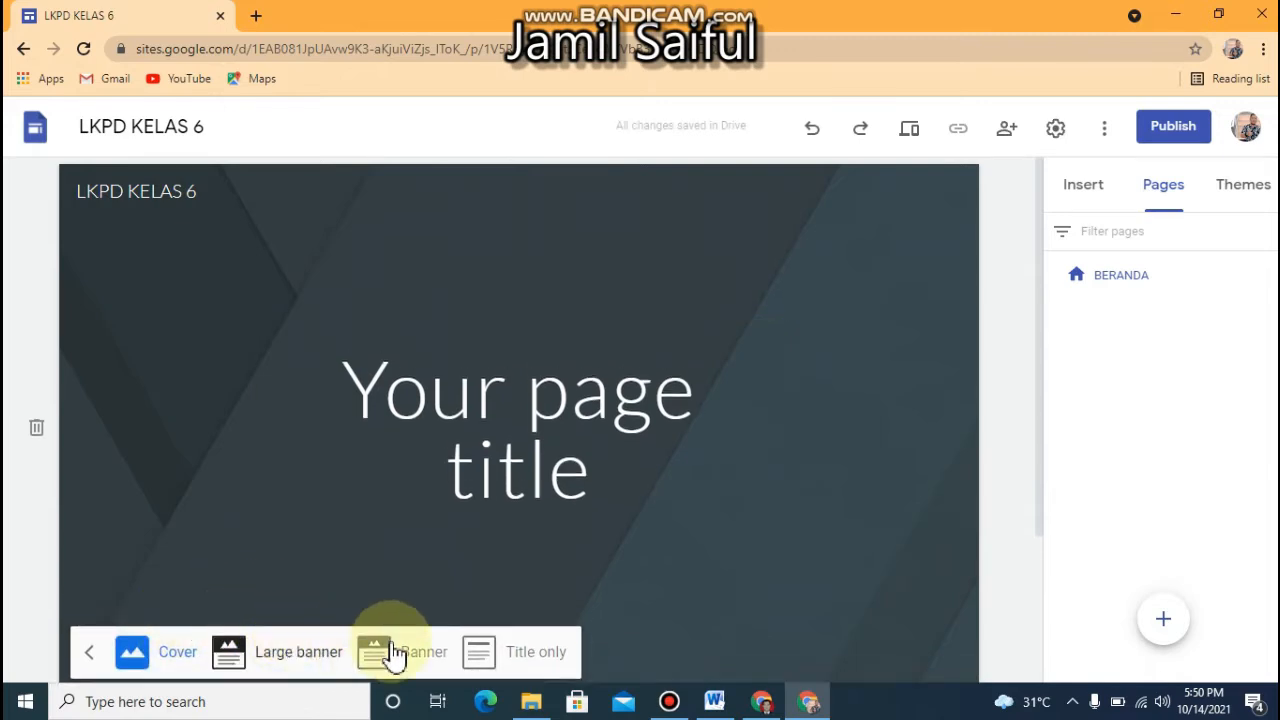
left_click(488, 652)
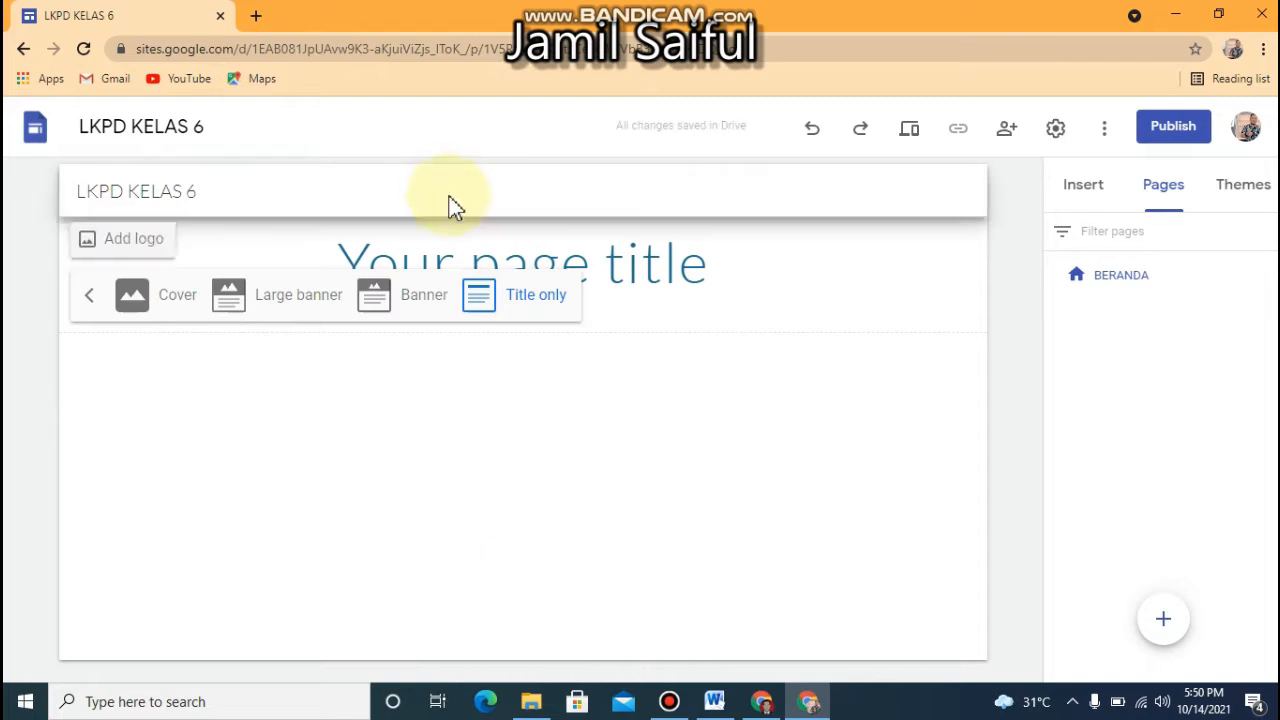
Replace the placeholder page title in the header with "LKPD KELAS 6 SD N 1 SRIMENGANTEN"
left_click(694, 262)
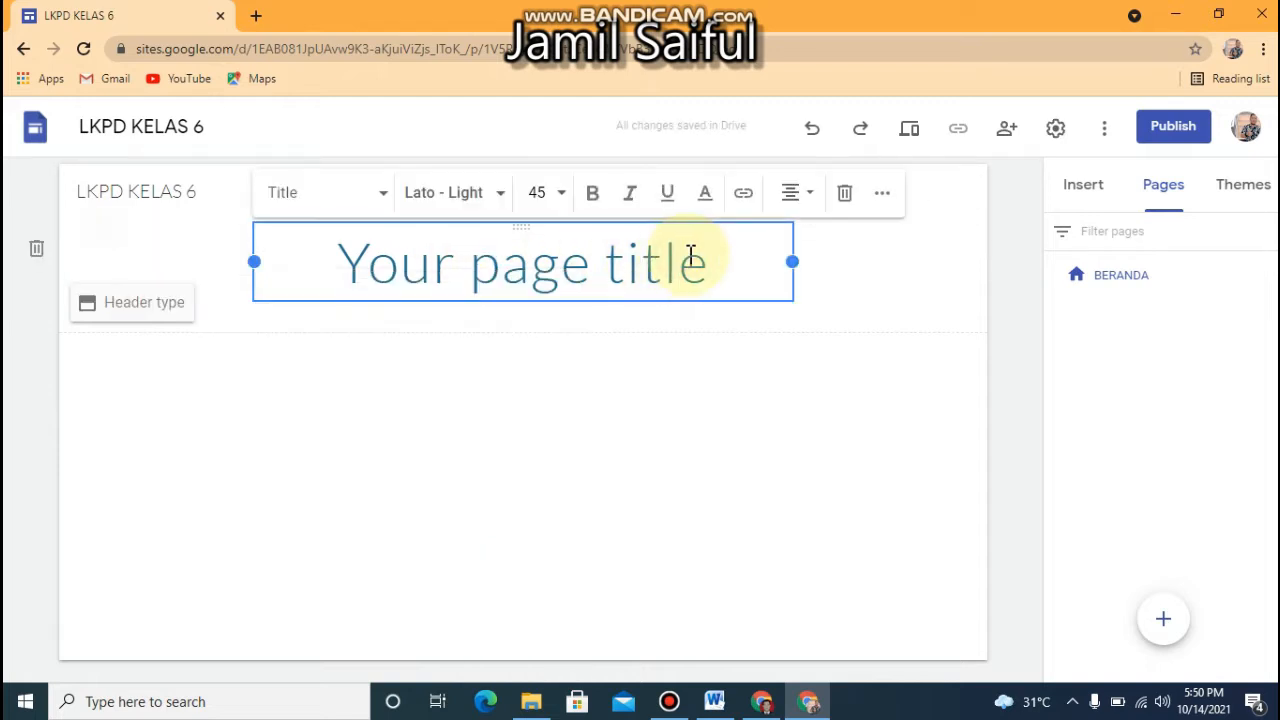
left_click_drag(716, 262, 112, 278)
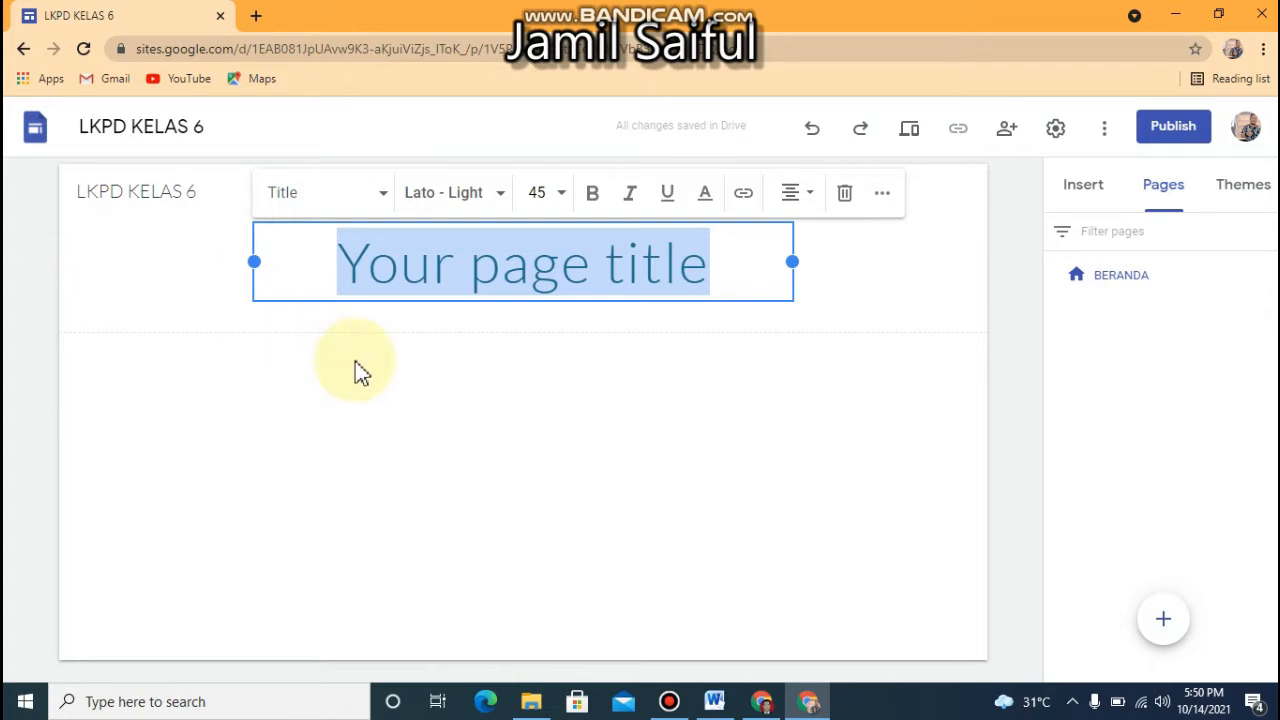
left_click(386, 398)
left_click(607, 265)
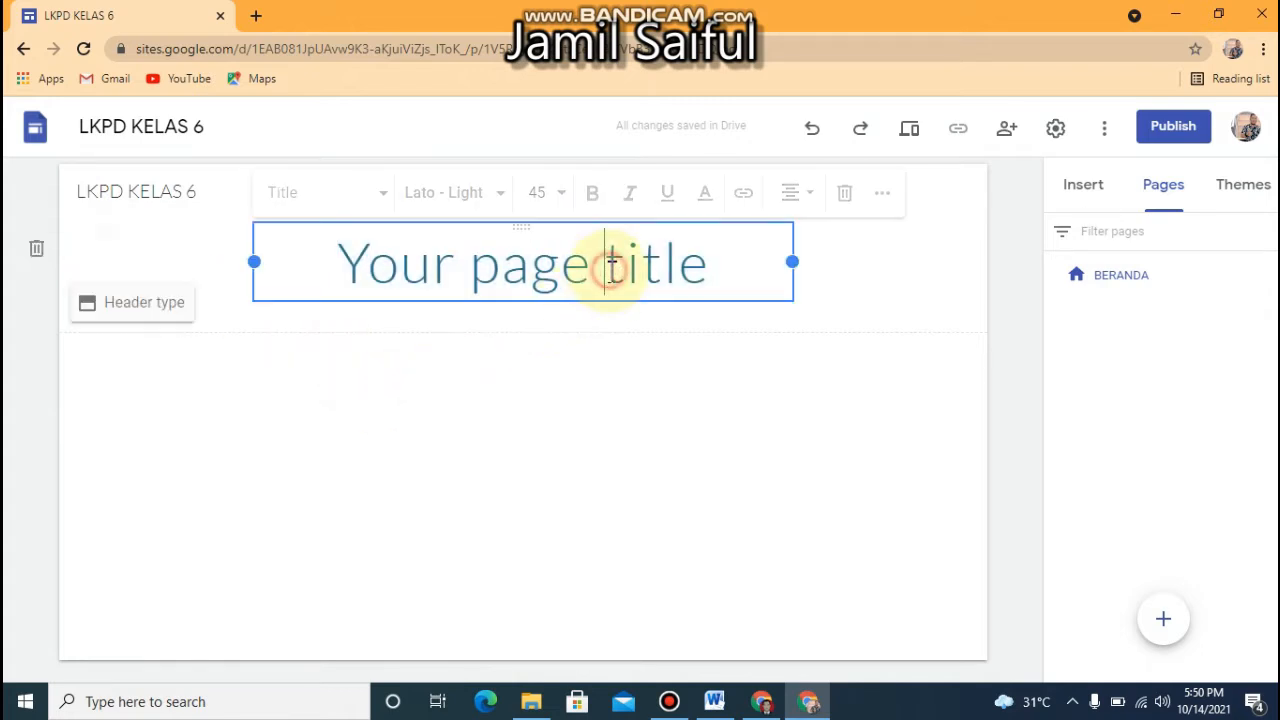
key("ctrl+a")
type("K")
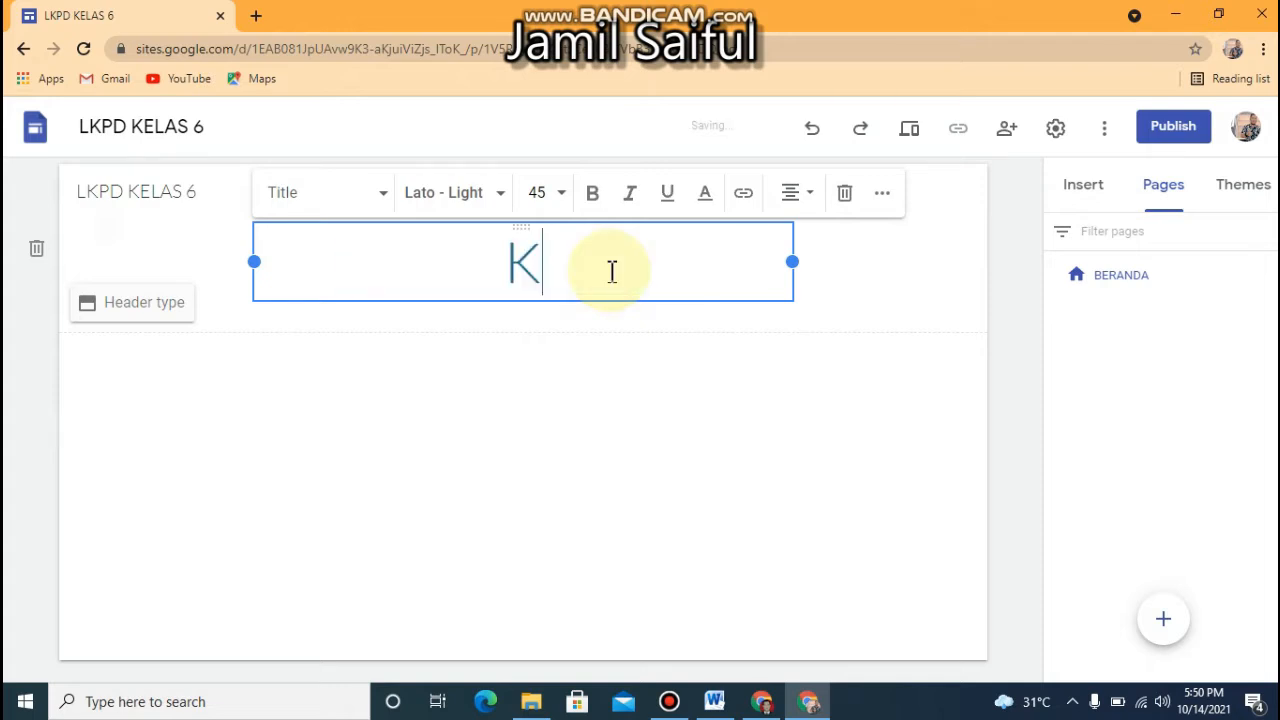
key("BackSpace")
type("LKP")
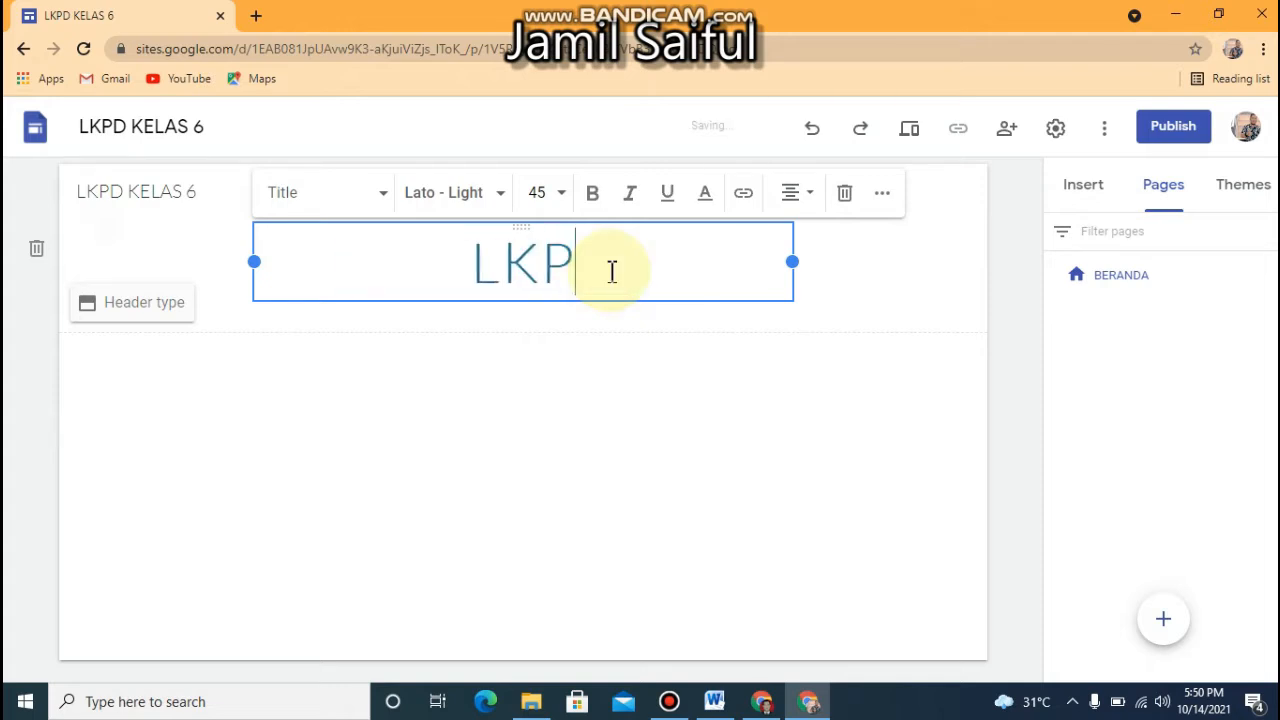
type("D KEL")
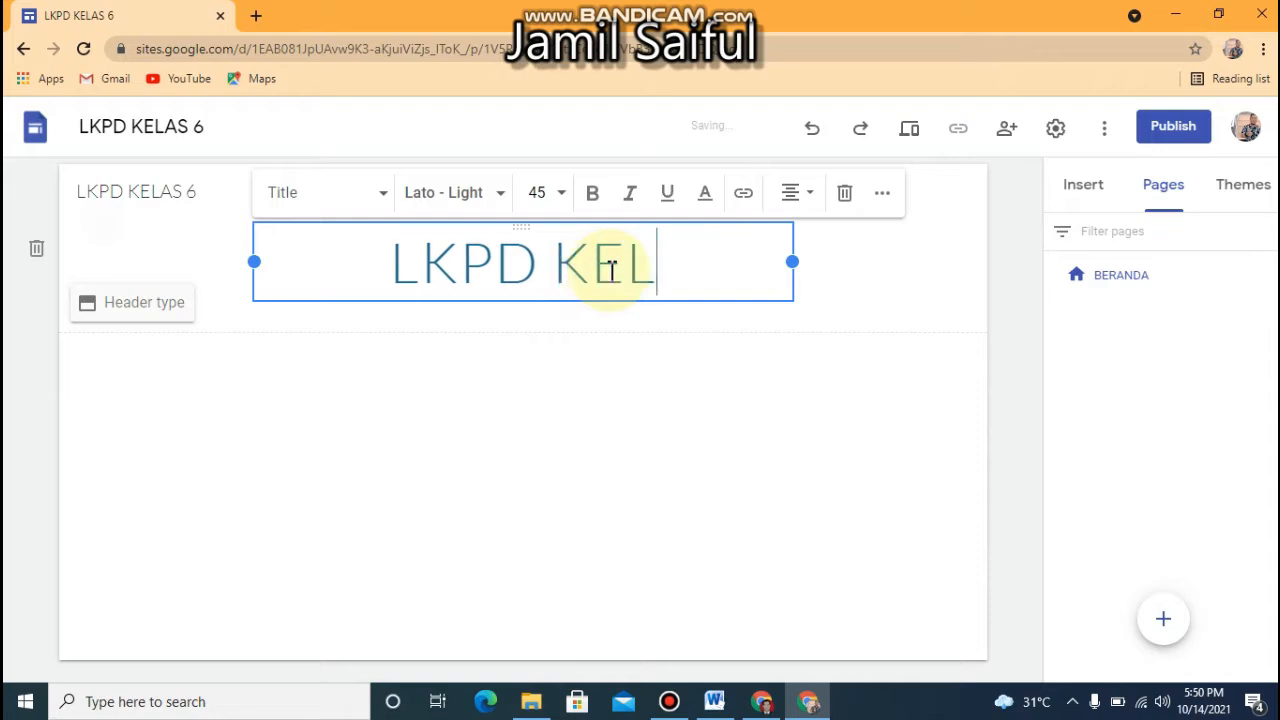
type("AS 6 SD ")
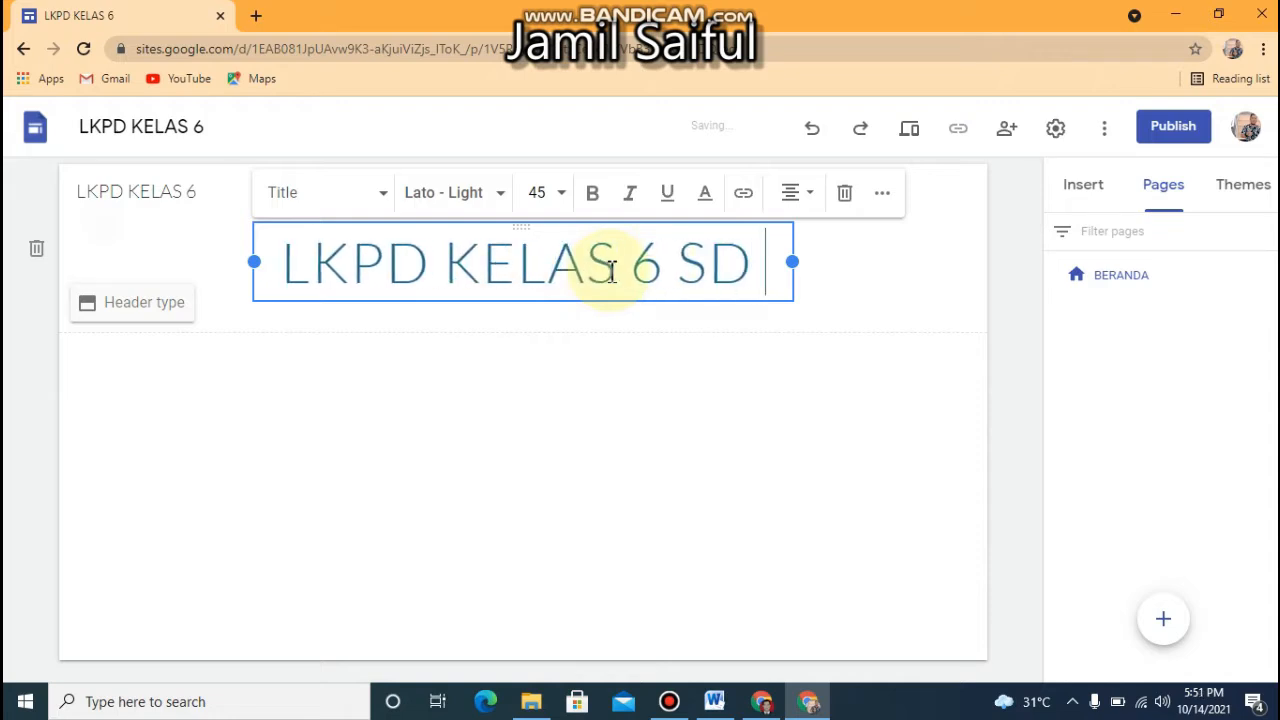
type("N 1")
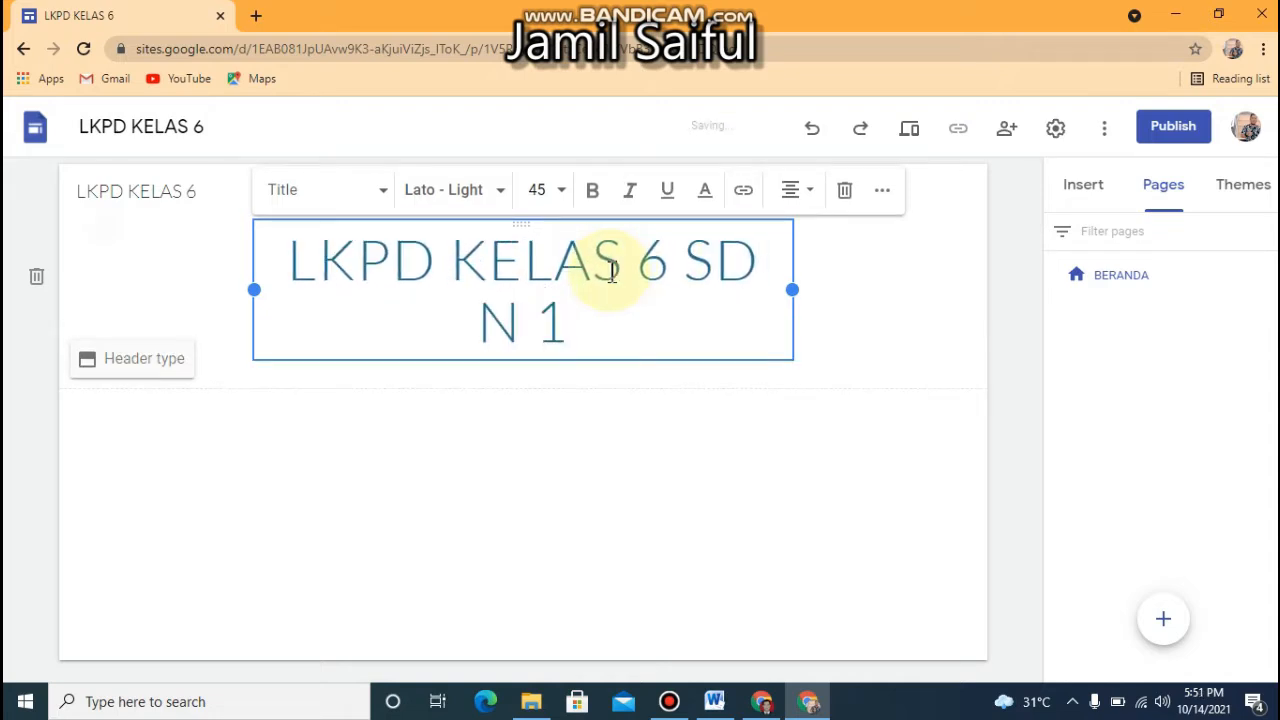
type(" SRIMNG")
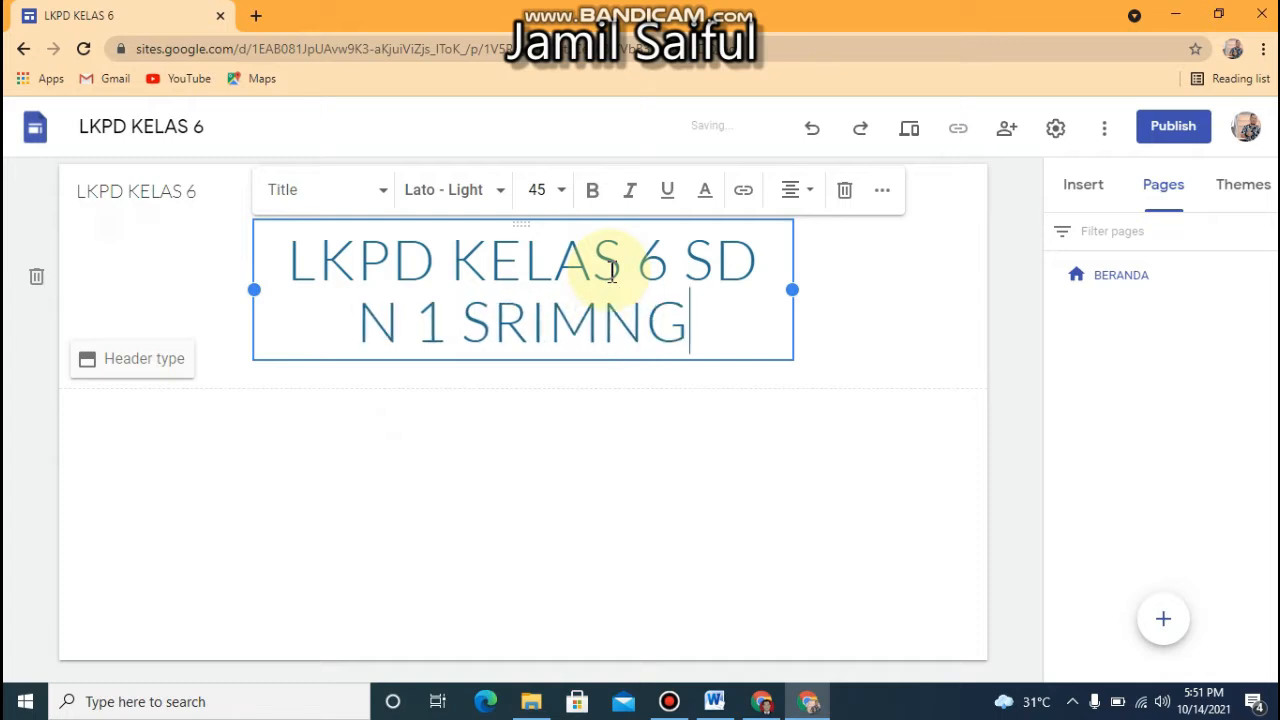
key("BackSpace")
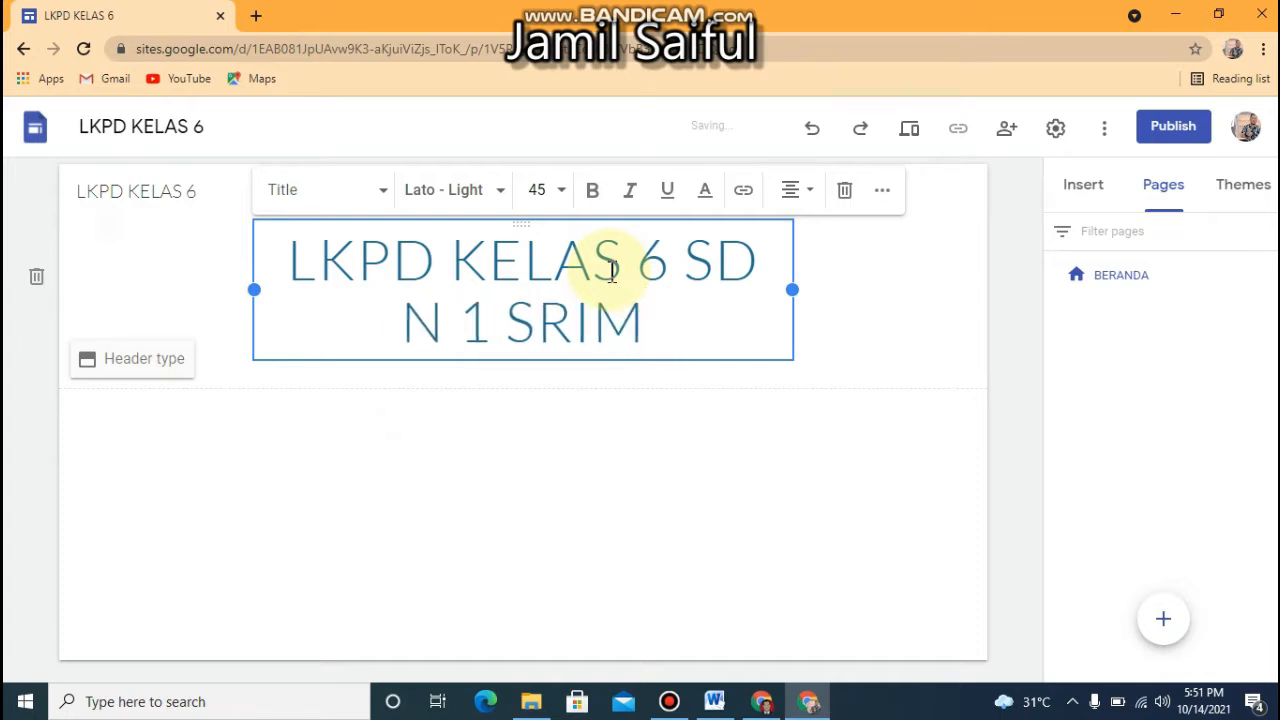
type("ENGANTE")
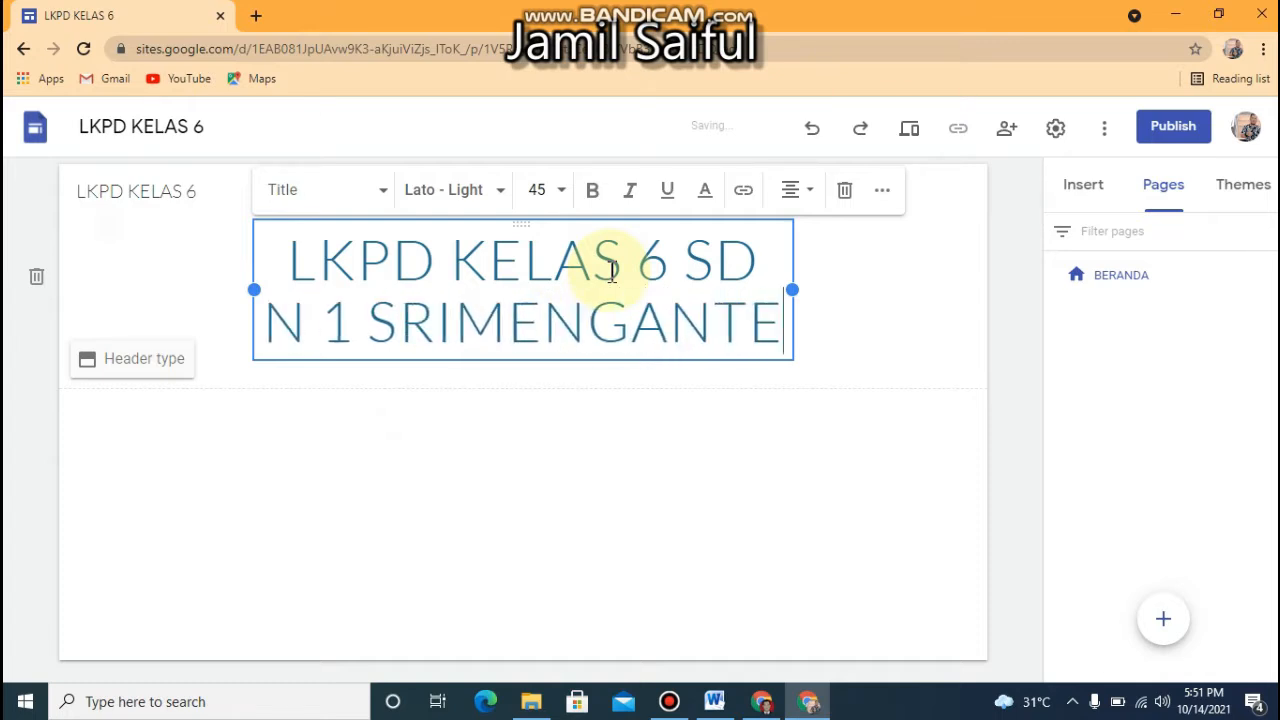
type("N")
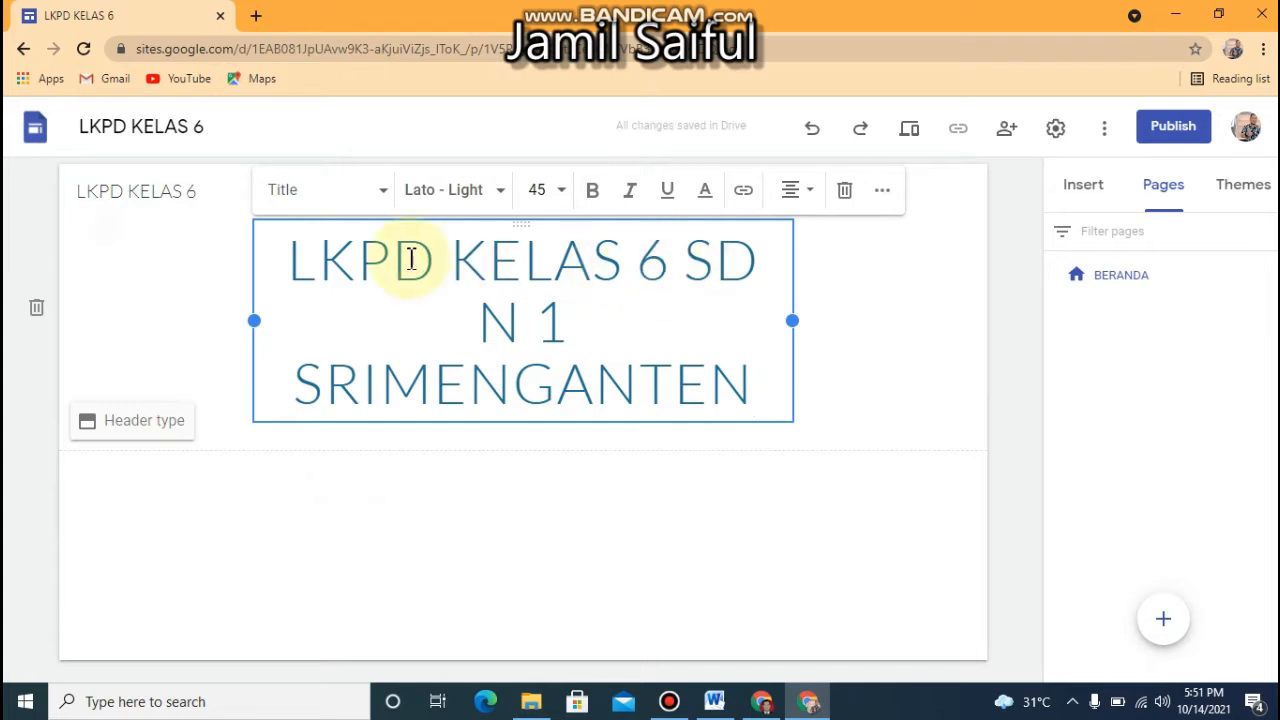
Make the whole page title bold and set its font size to 14
left_click_drag(293, 264, 785, 437)
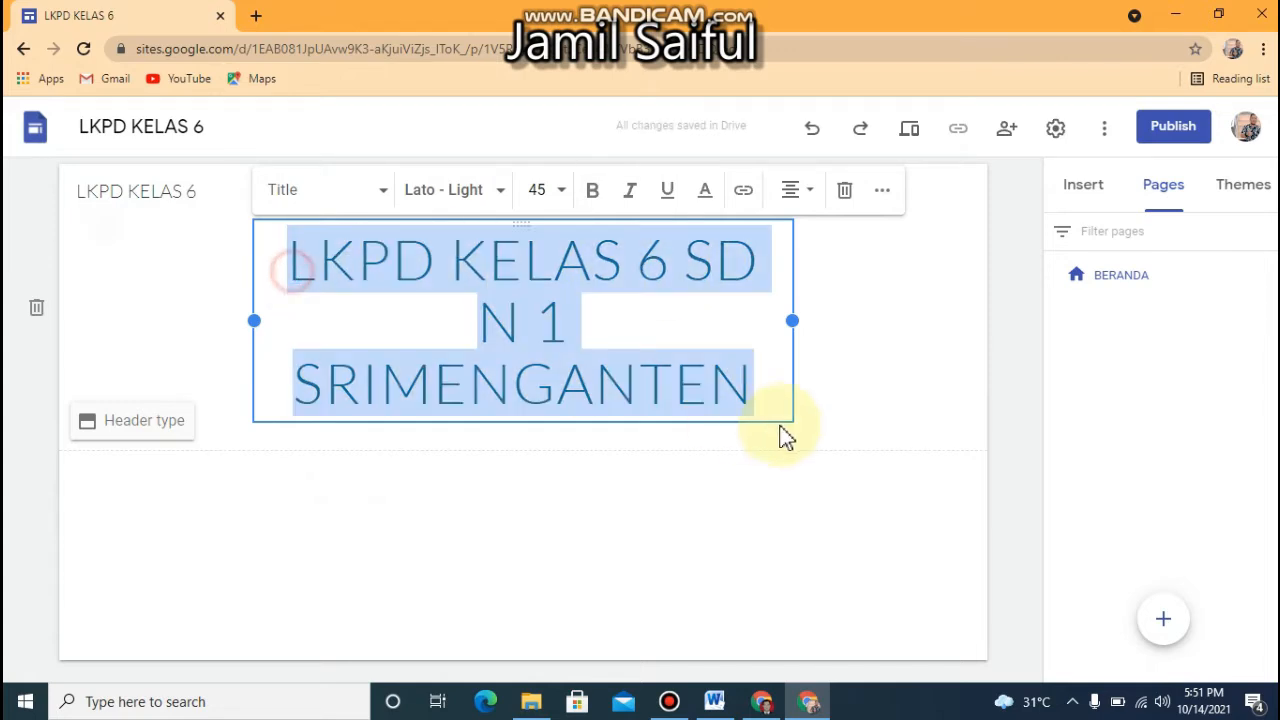
left_click(564, 206)
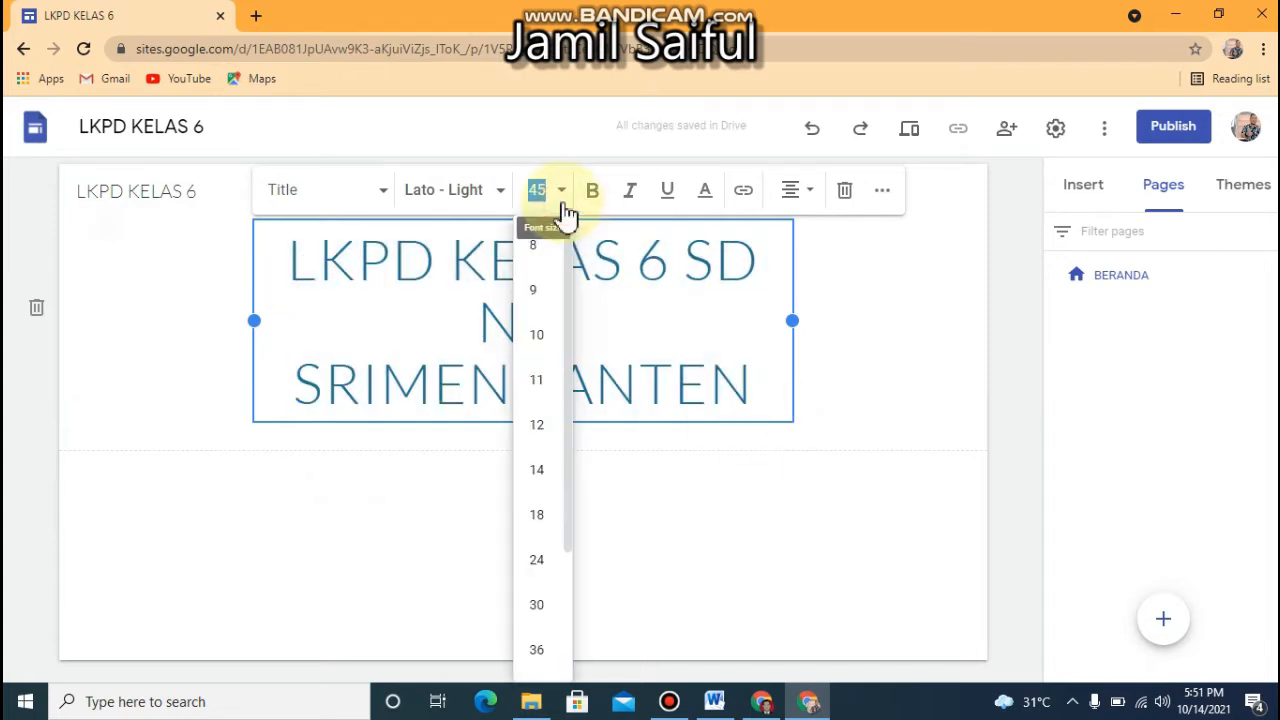
left_click(533, 428)
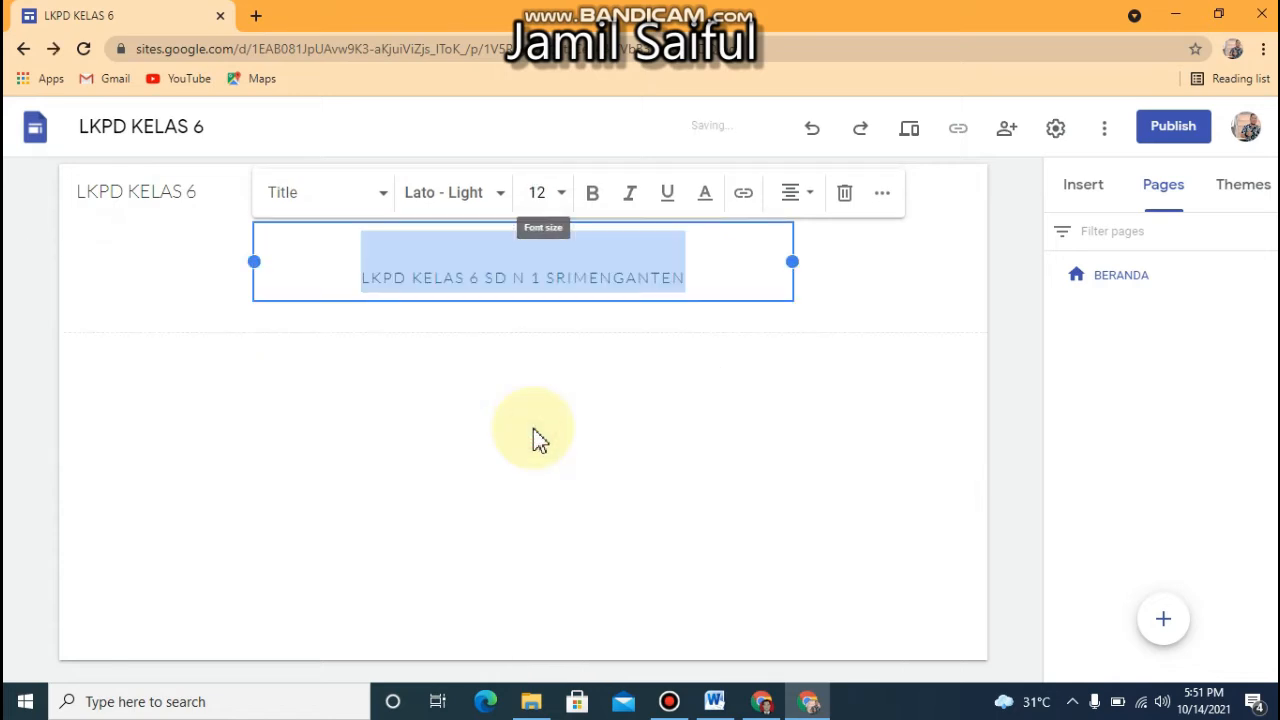
left_click(593, 206)
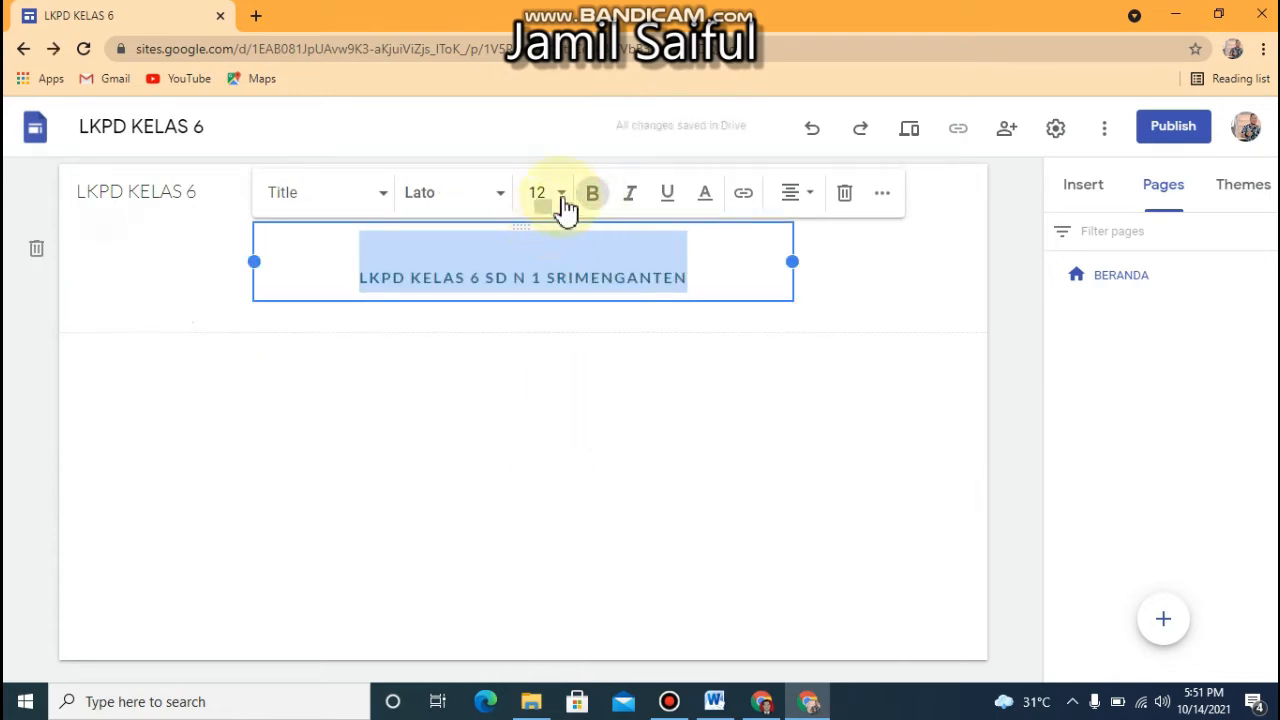
left_click(562, 205)
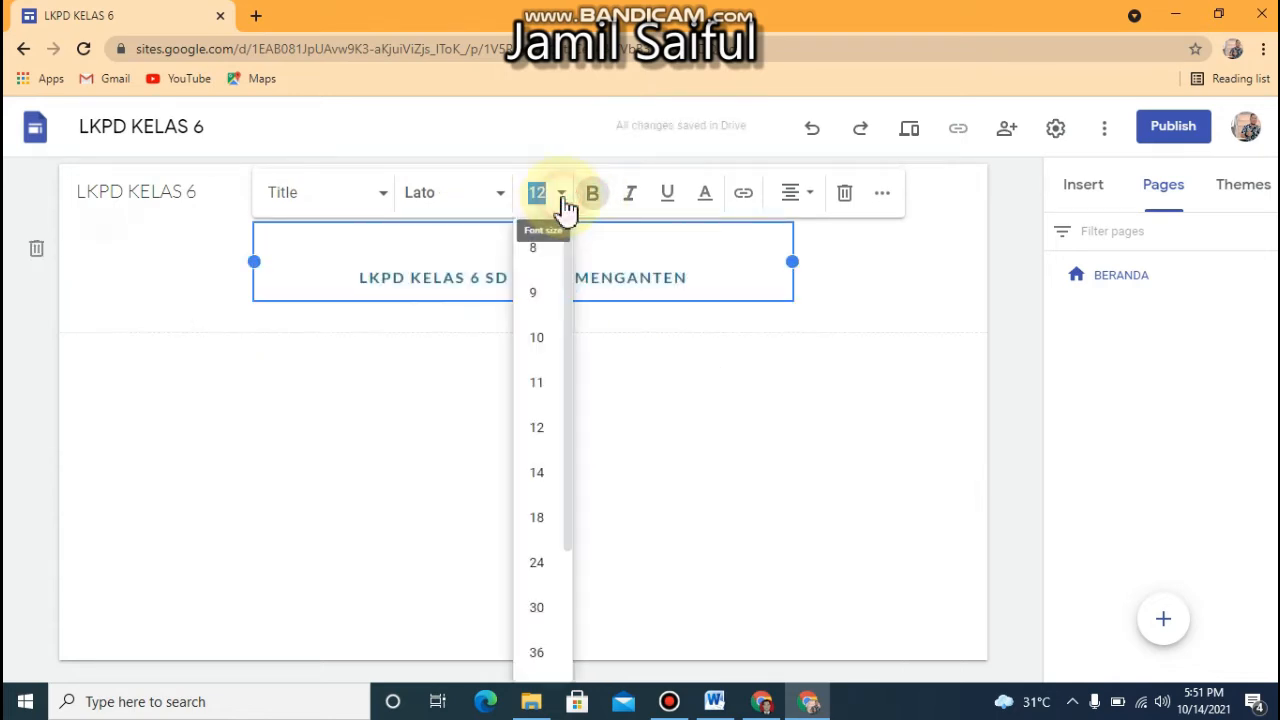
left_click(540, 494)
left_click(865, 276)
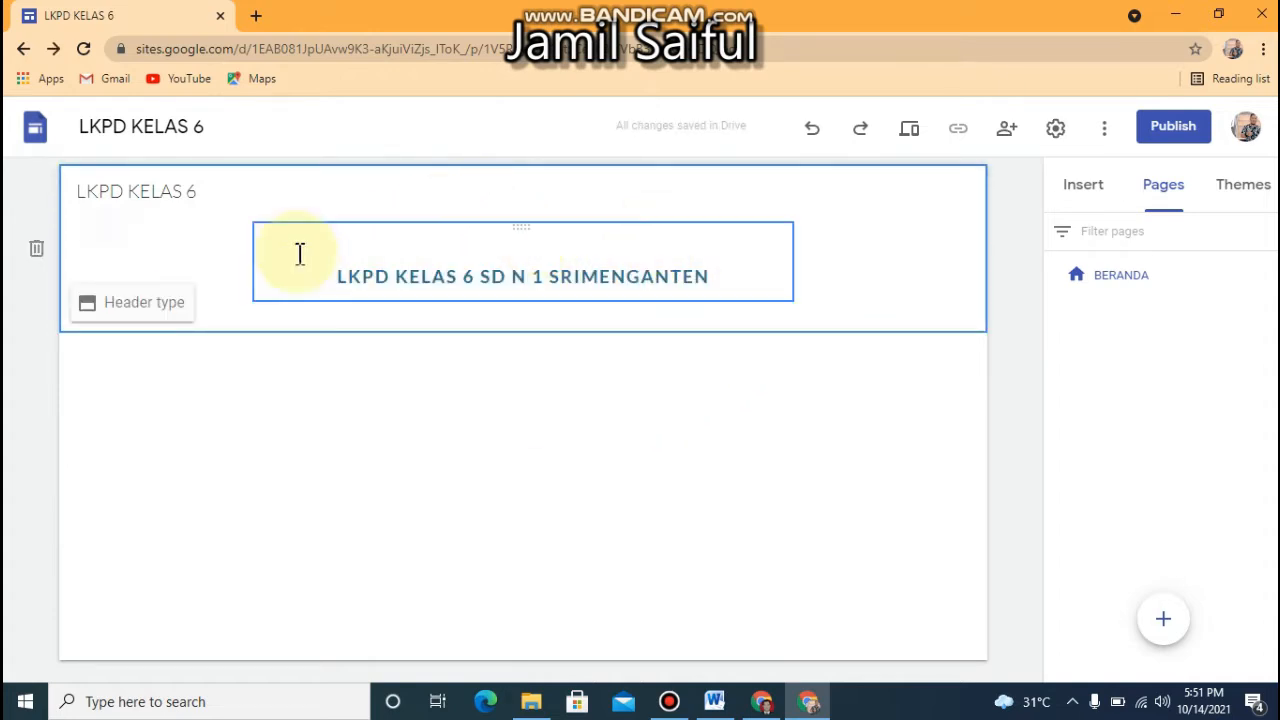
Start an embed-code element in the header and paste the marquee HTML from the Word document "kode embed tulisan bergerak g site"
double_click(166, 250)
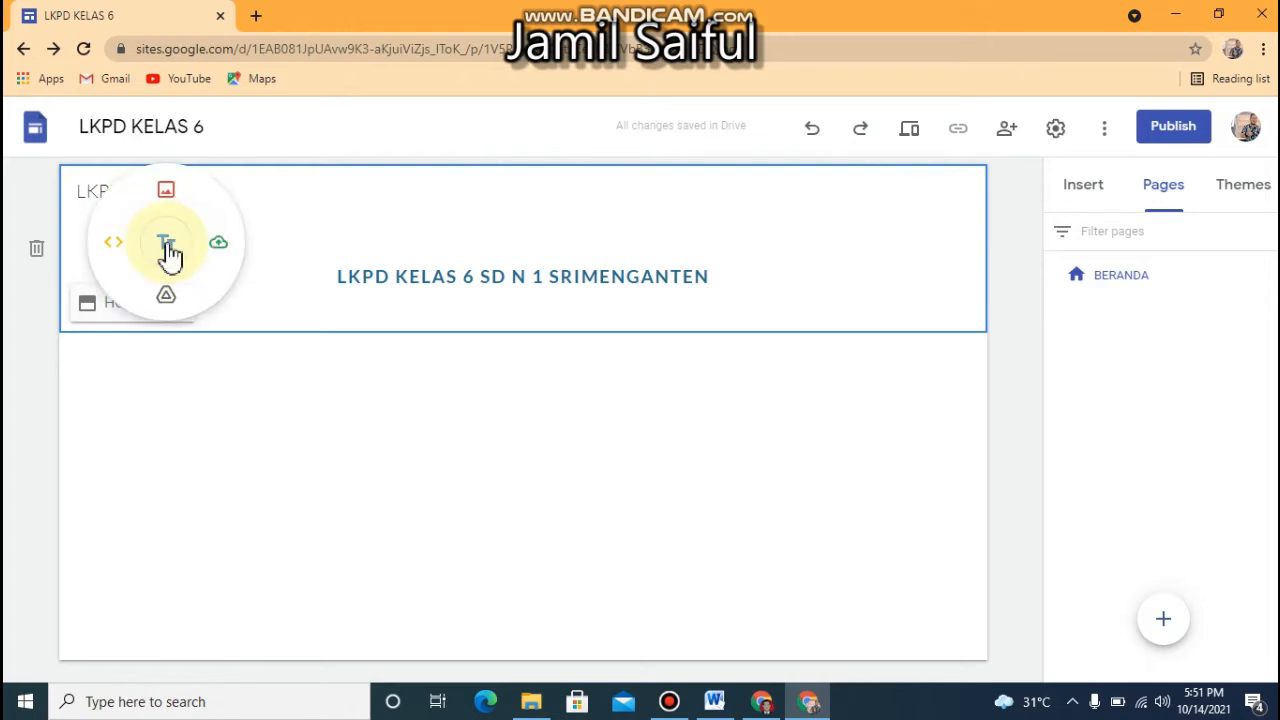
left_click(113, 242)
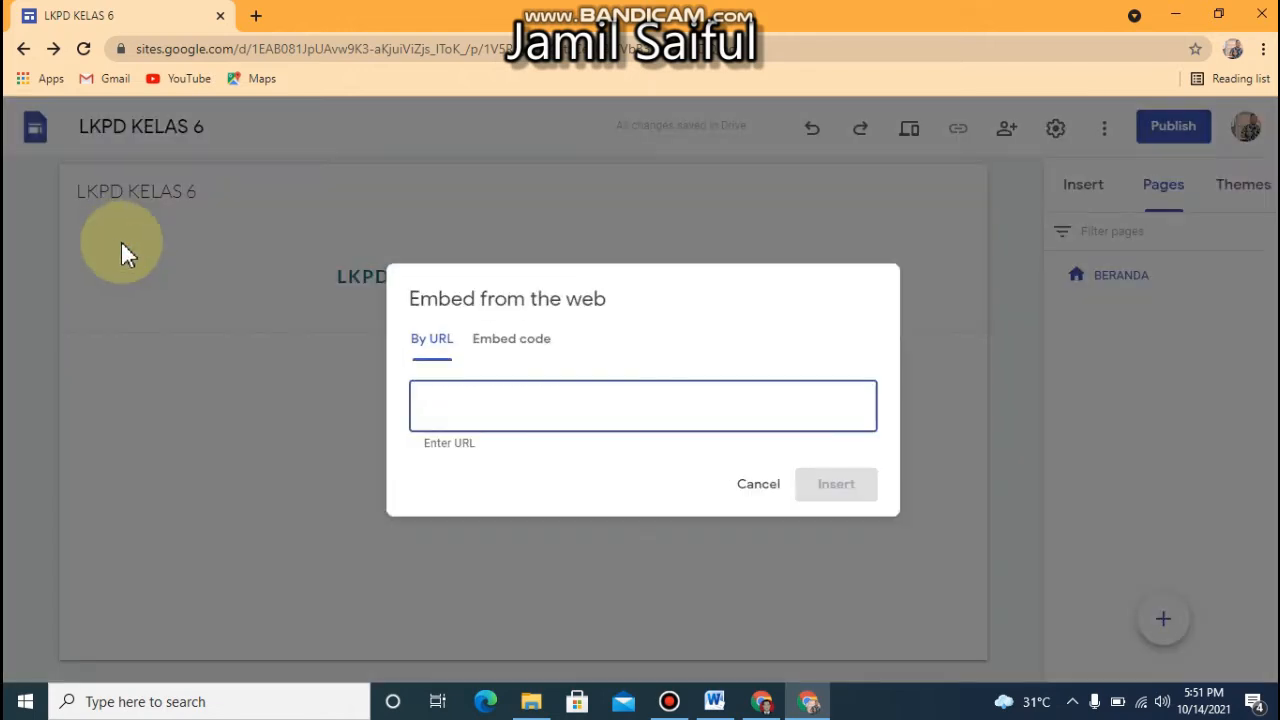
left_click(498, 345)
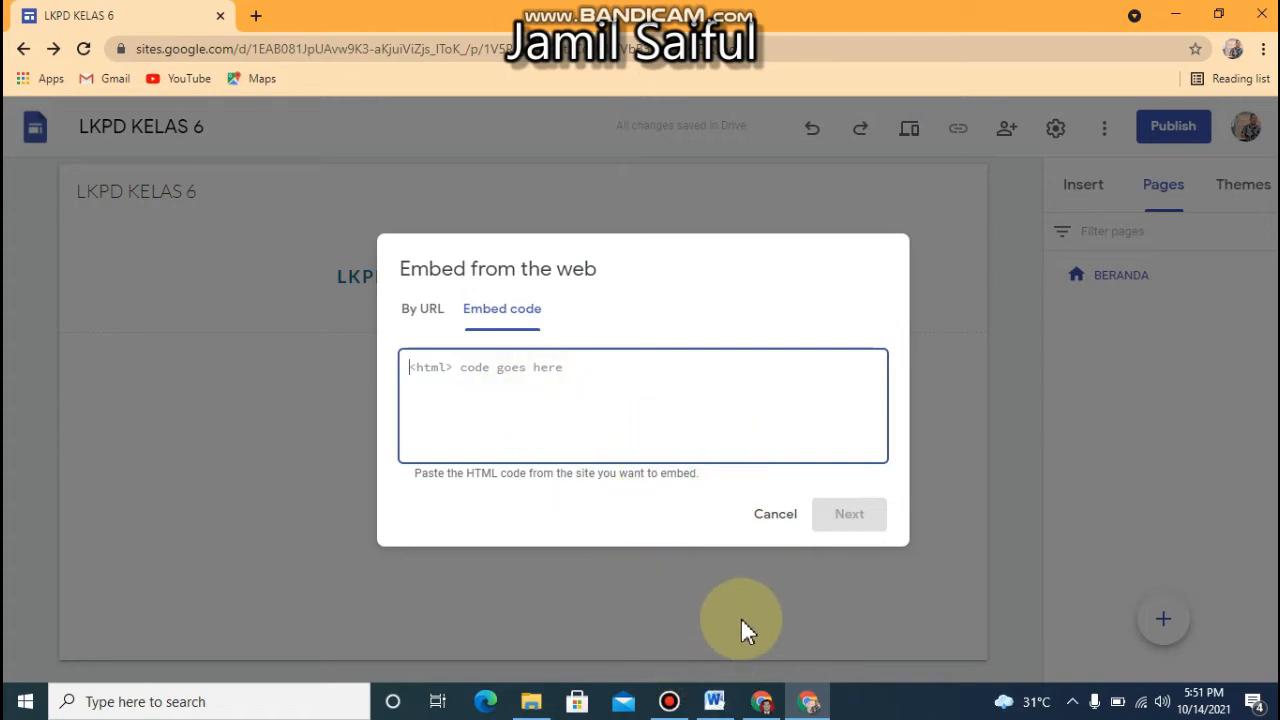
left_click(713, 700)
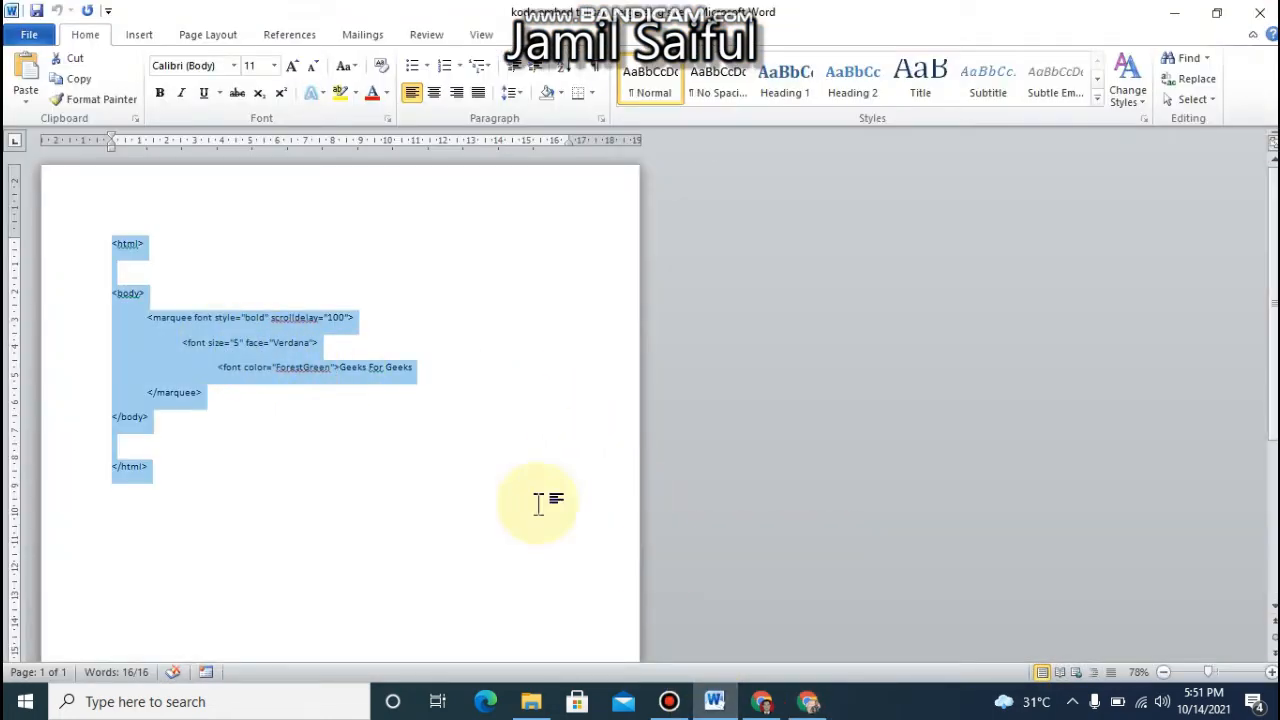
left_click(764, 703)
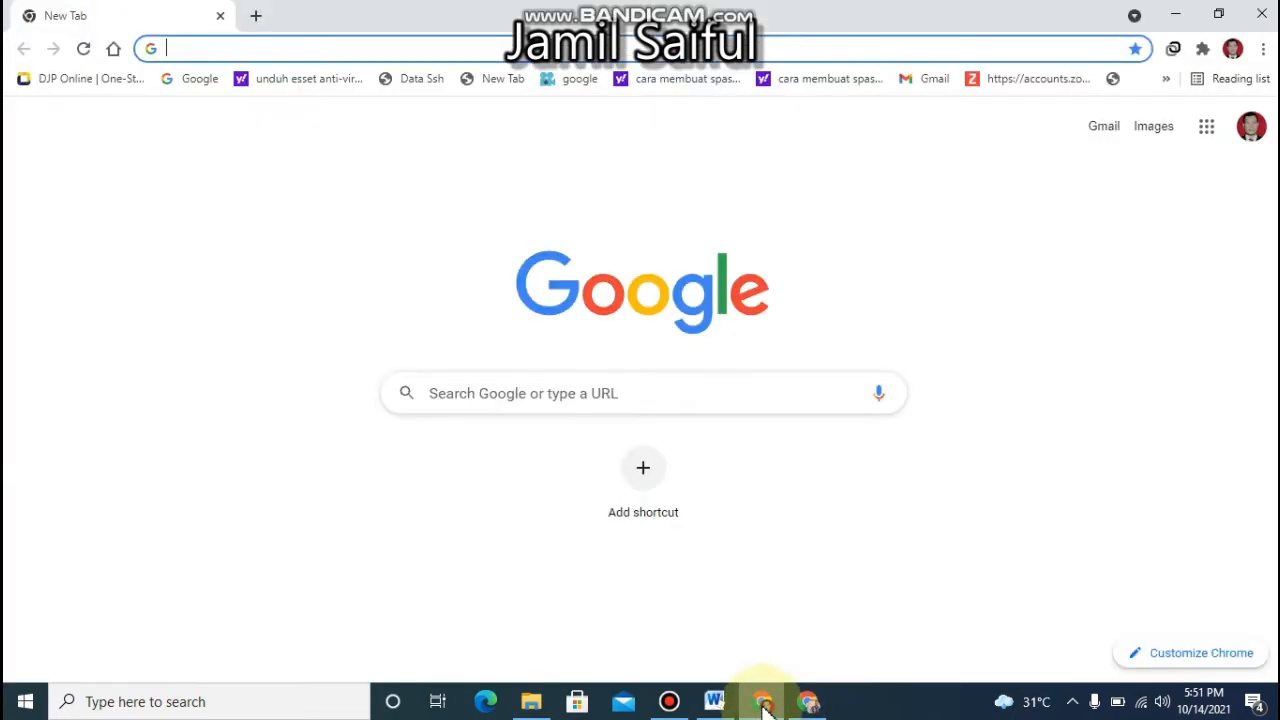
left_click(800, 710)
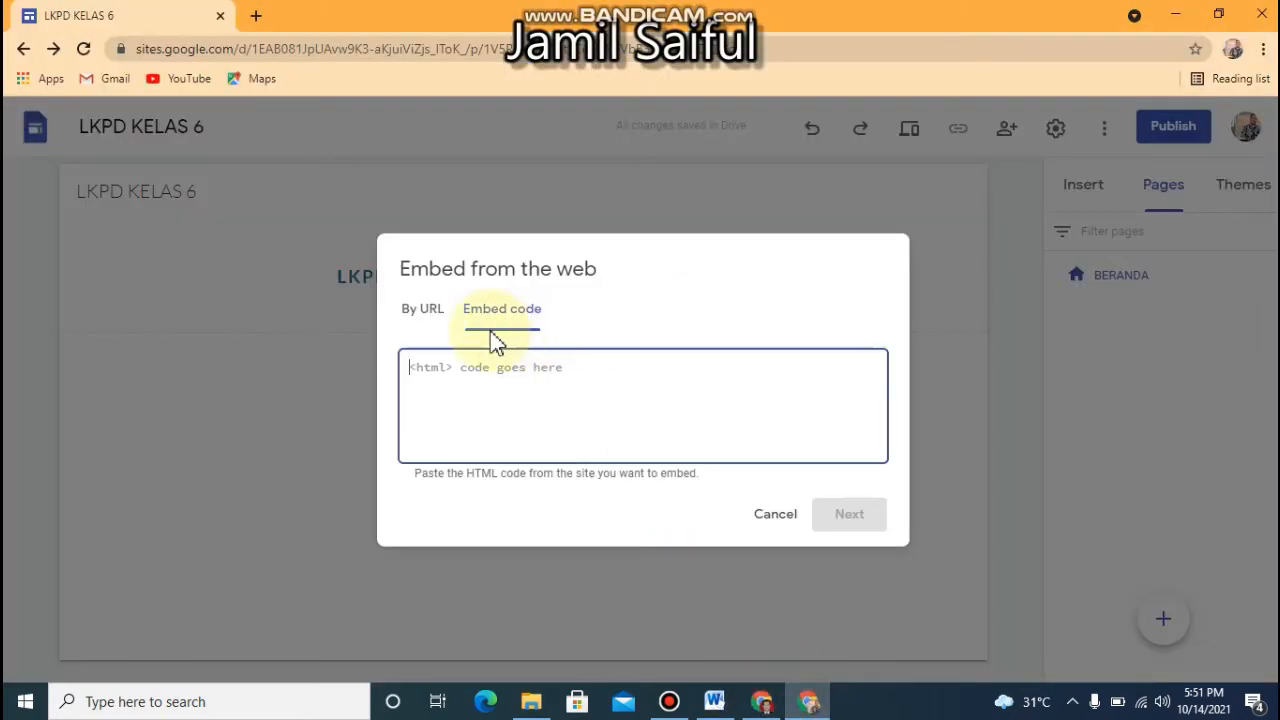
key("ctrl+v")
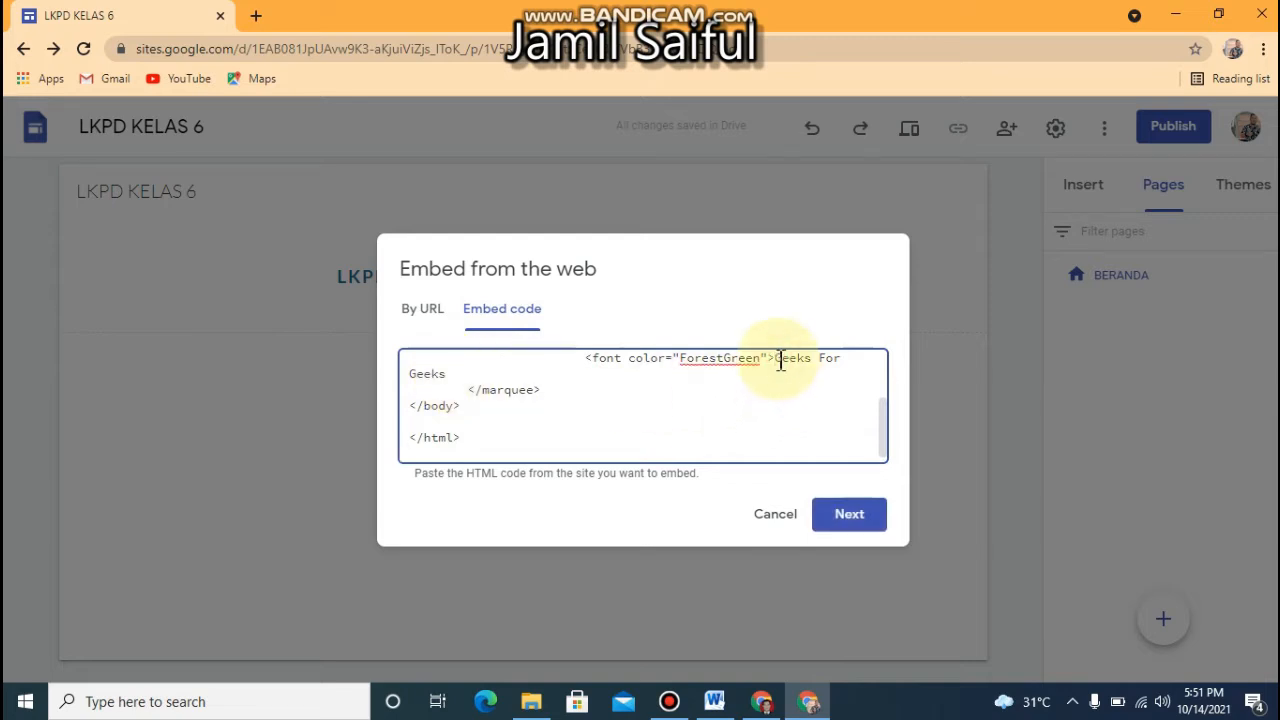
Replace "Geeks For Geeks" in the code with "SILAHKAN UNDUH LKPD DI BAWAH INI" and insert the embed into the header
left_click_drag(780, 360, 582, 375)
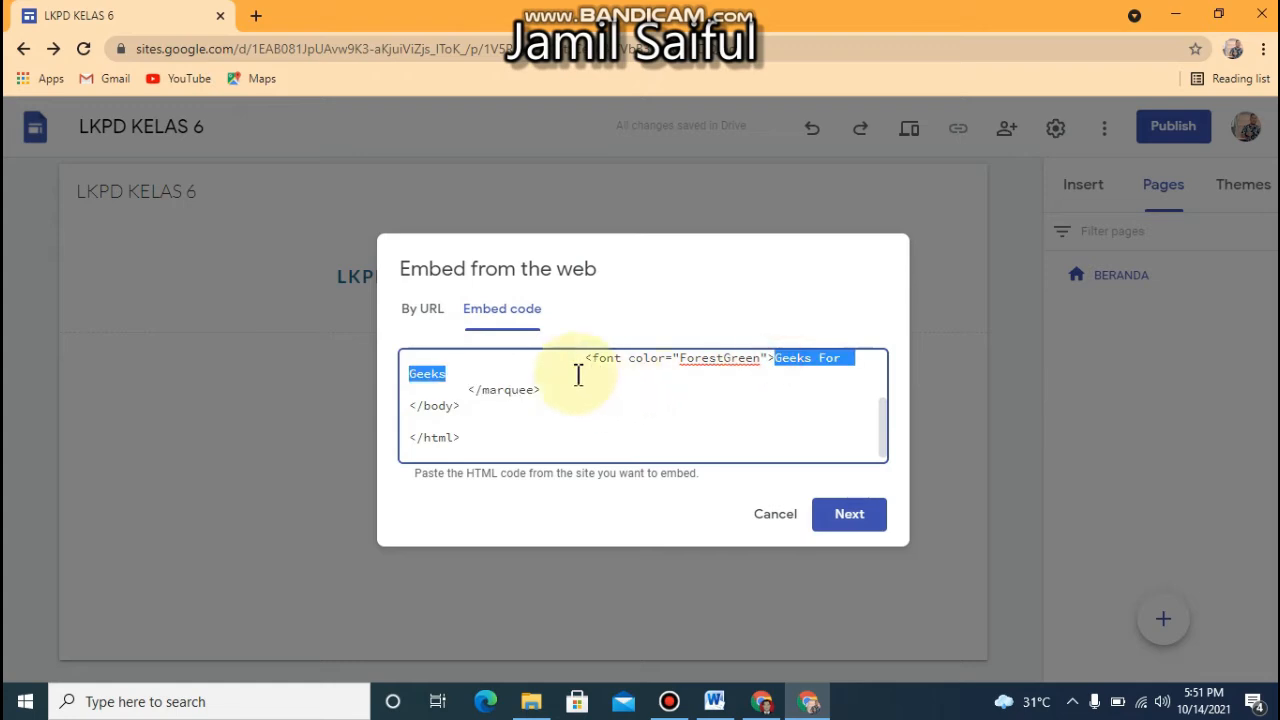
type("LAHKAN")
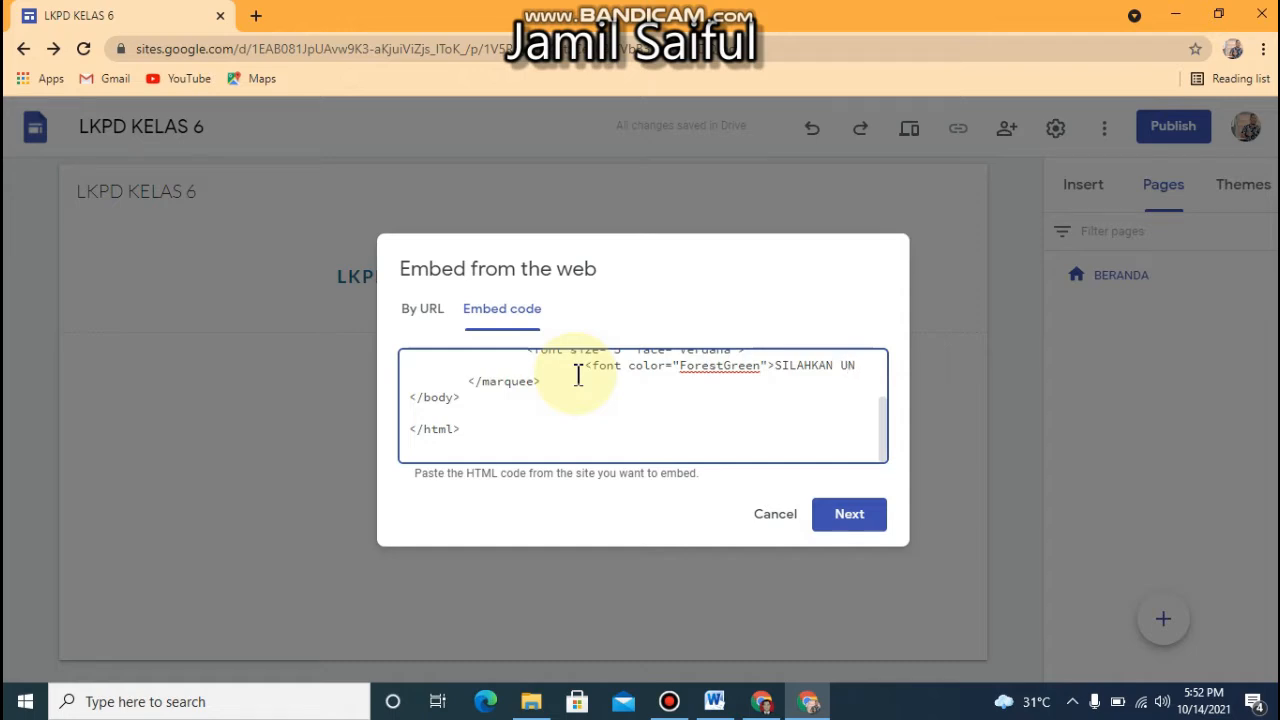
type("UH LKPD DI BAWAH INI!")
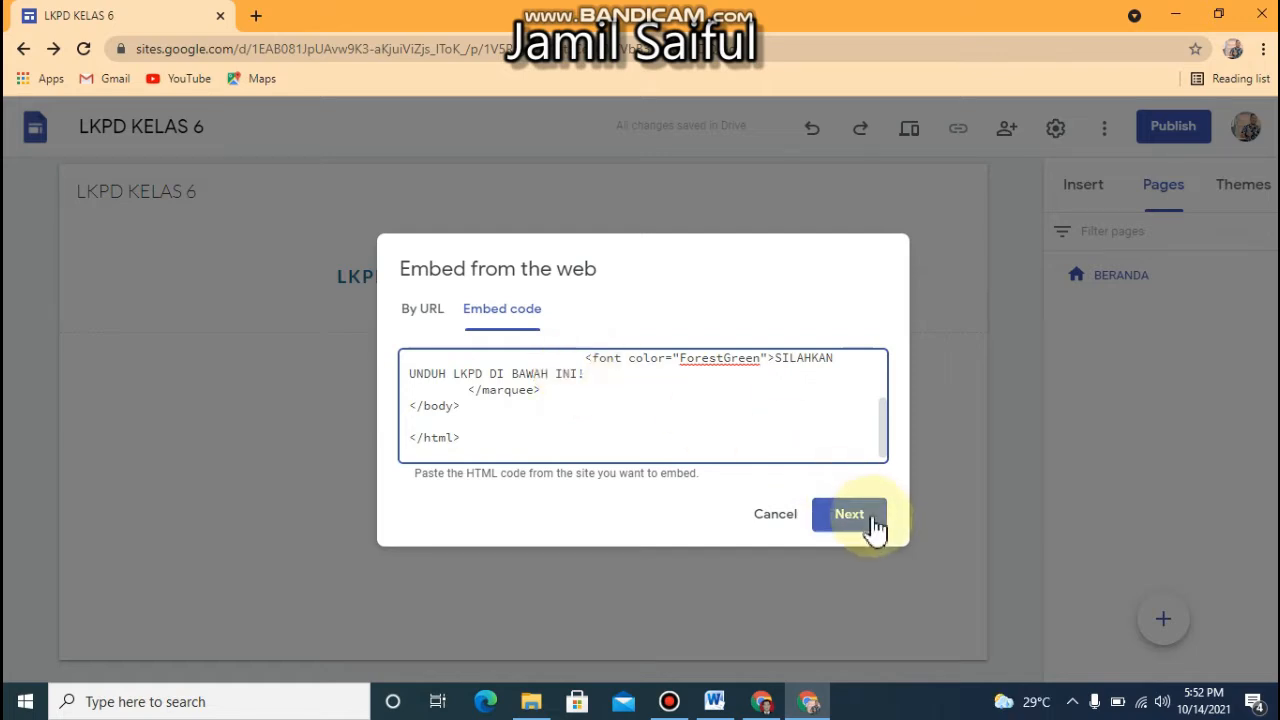
left_click(872, 524)
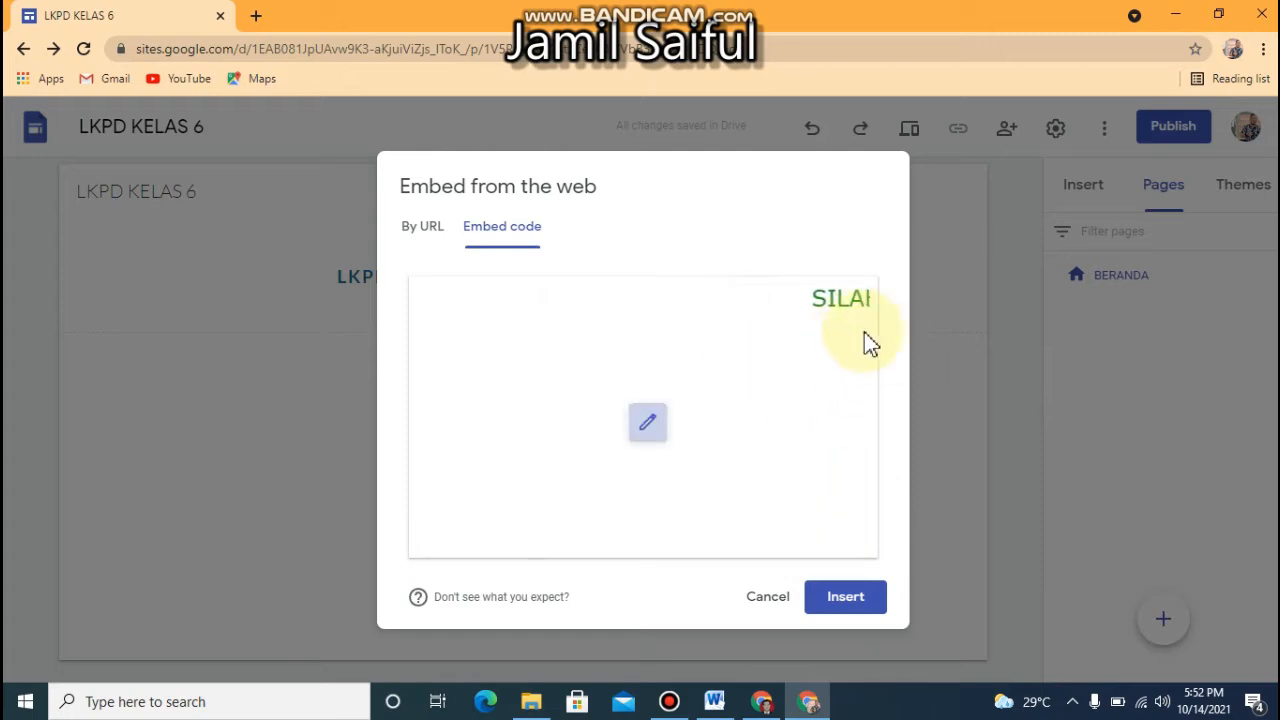
left_click(831, 600)
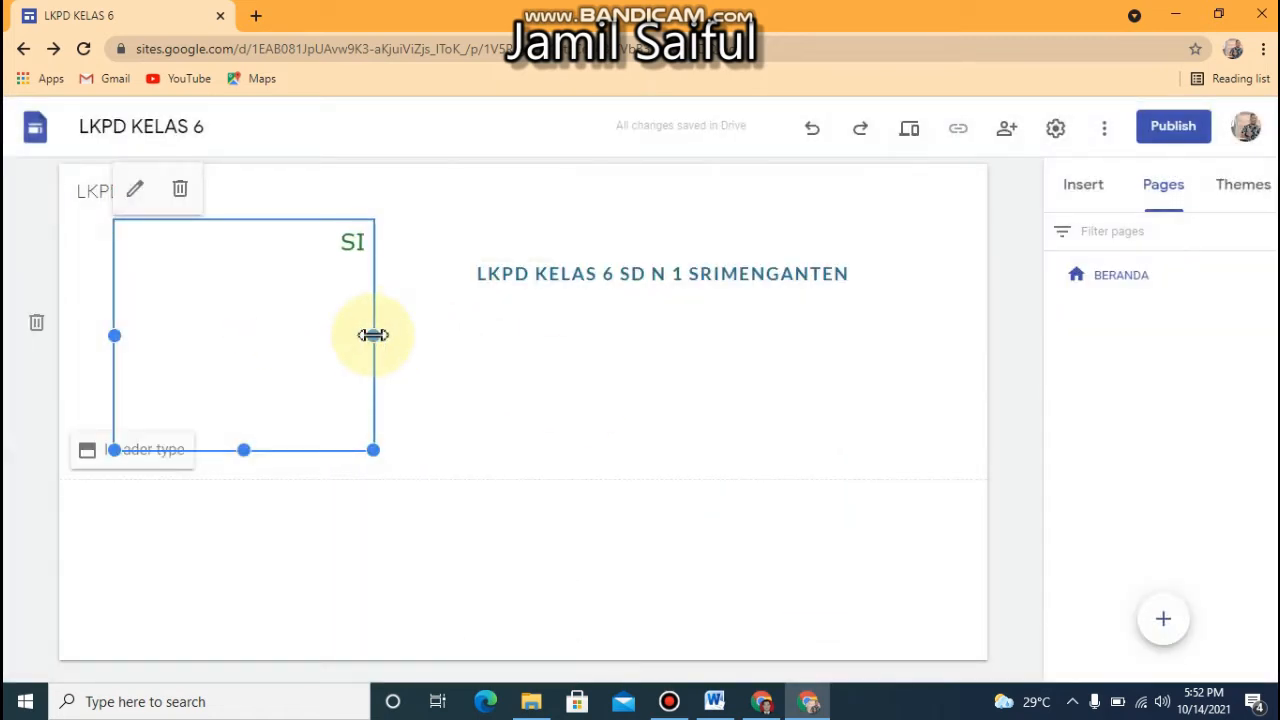
Move the scrolling-text embed beneath the page title and resize their shared group to a short strip spanning the header's content width
left_click_drag(271, 306, 510, 455)
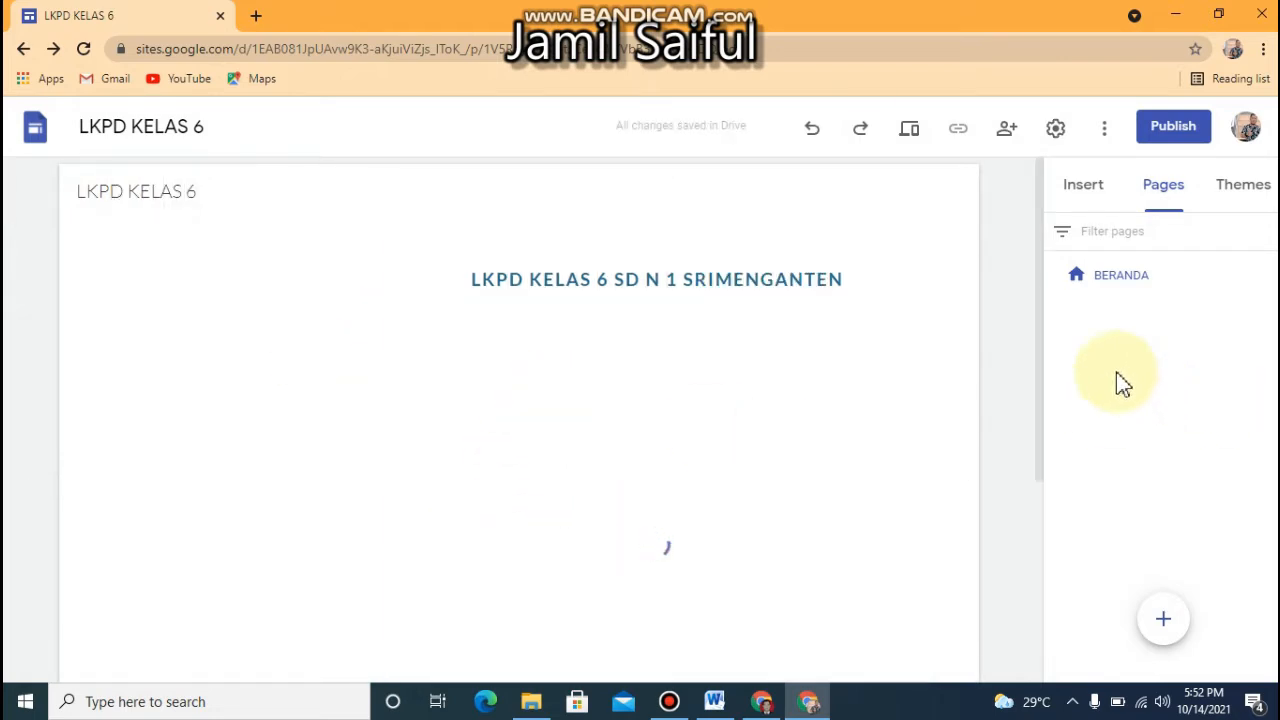
left_click_drag(1038, 346, 1005, 540)
left_click(706, 380)
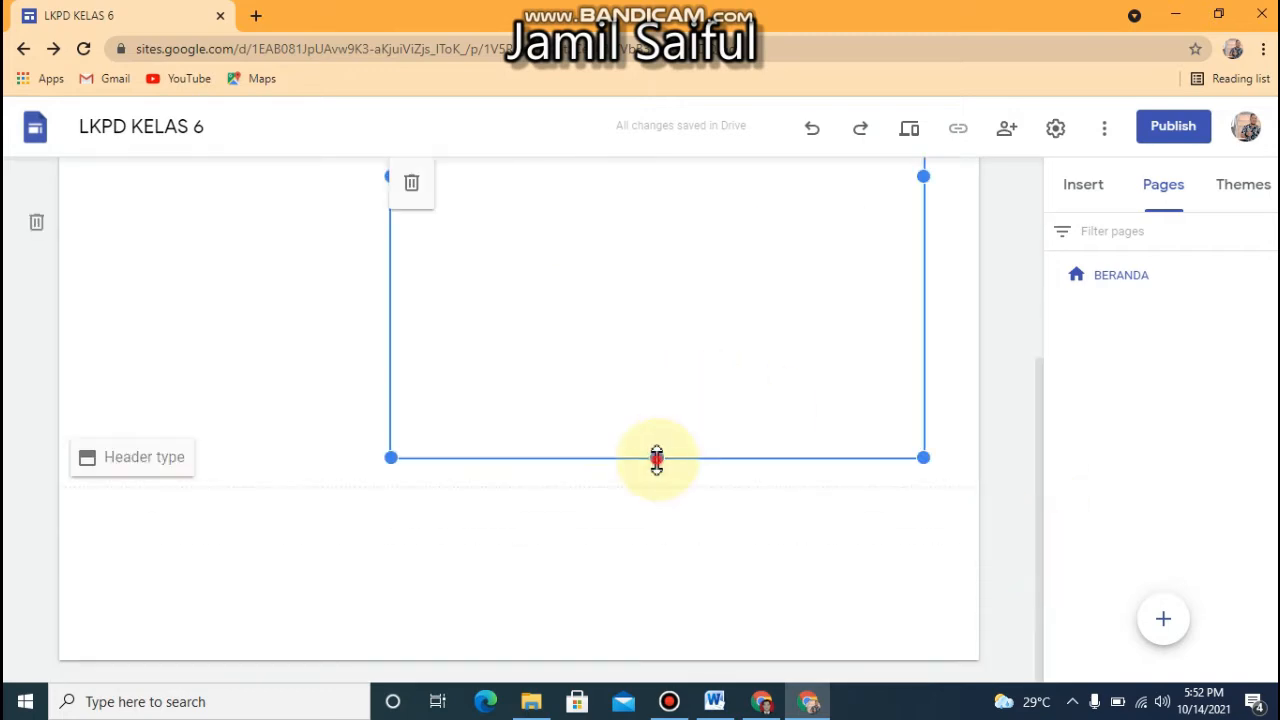
left_click_drag(656, 460, 1037, 411)
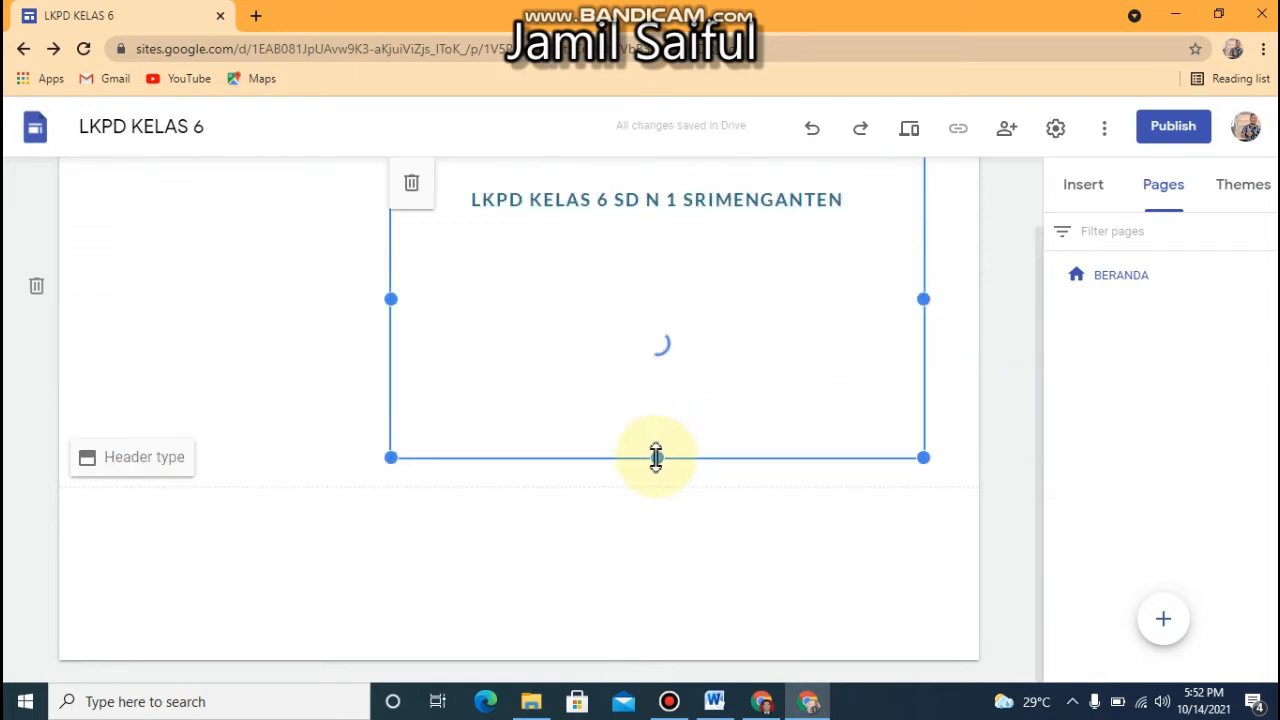
left_click_drag(656, 458, 642, 289)
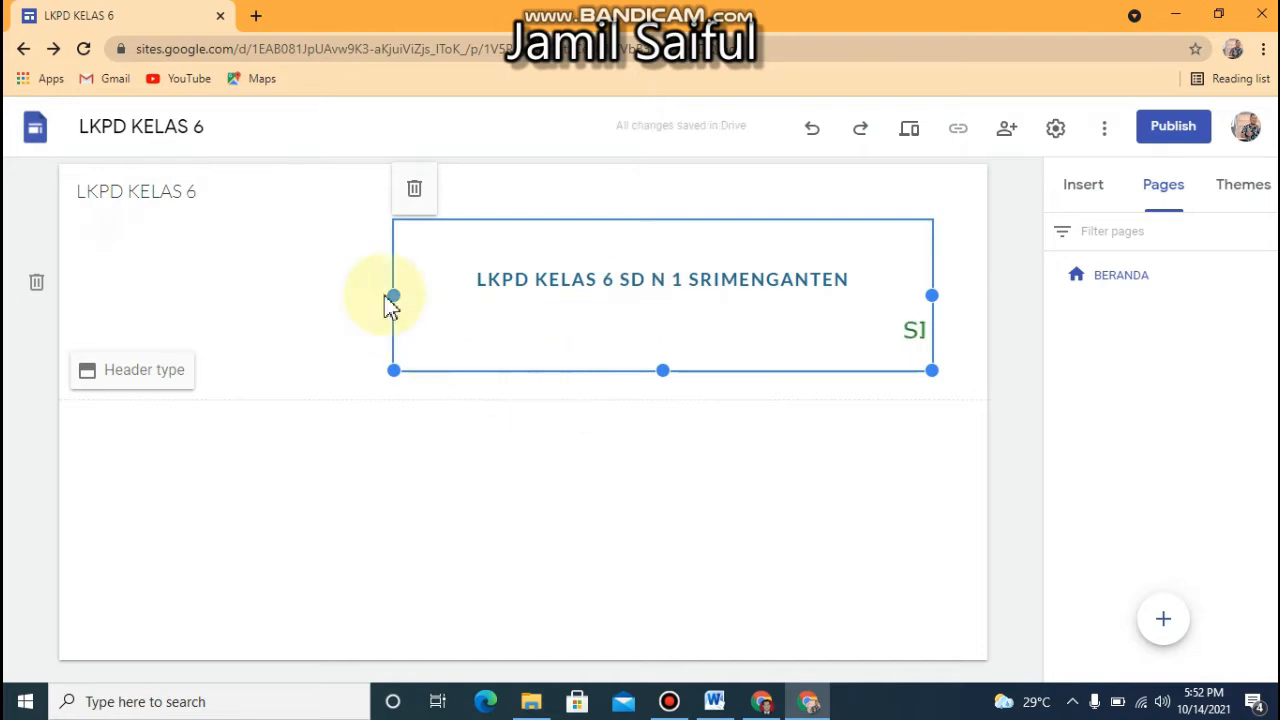
left_click_drag(393, 298, 70, 278)
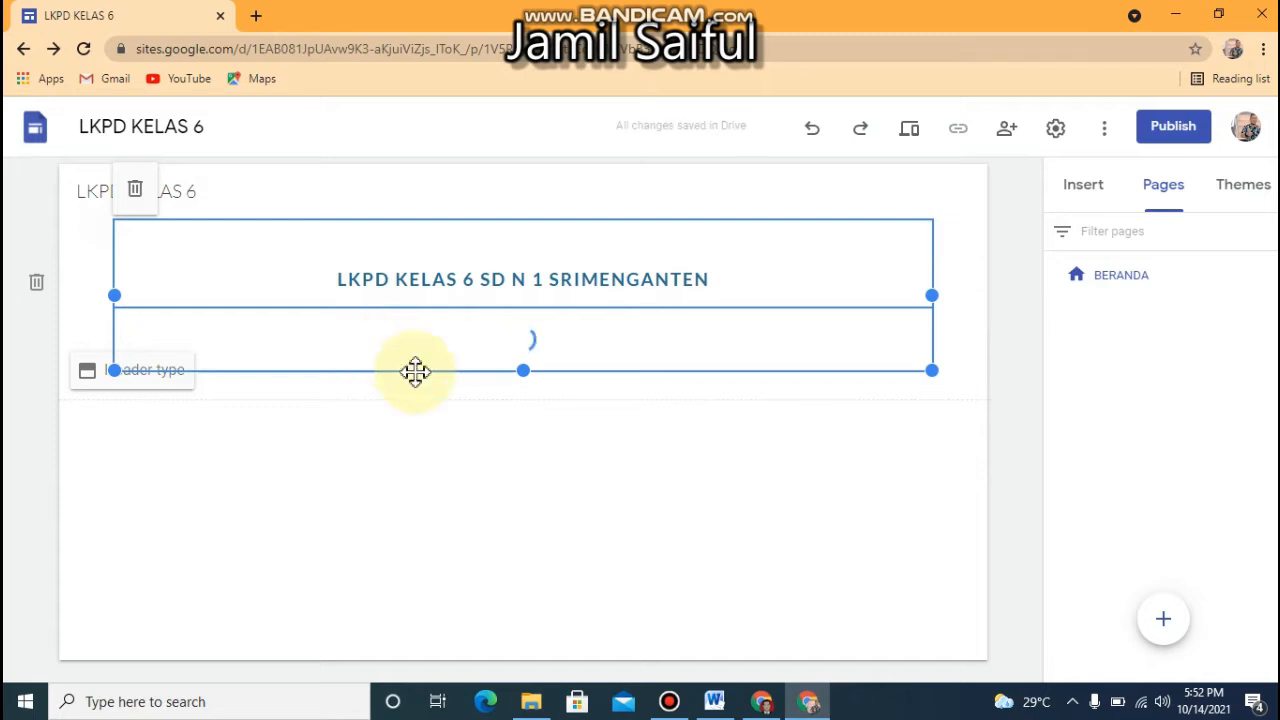
Change the page header type to Banner
left_click(522, 439)
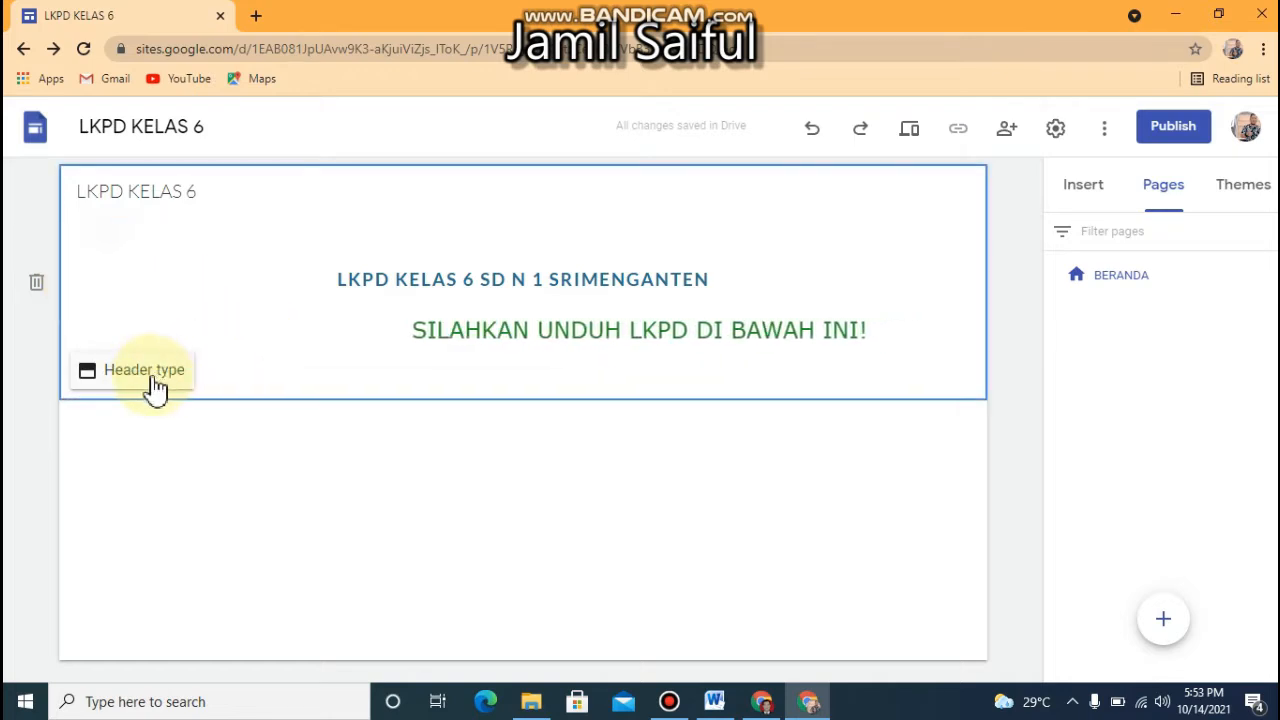
double_click(374, 393)
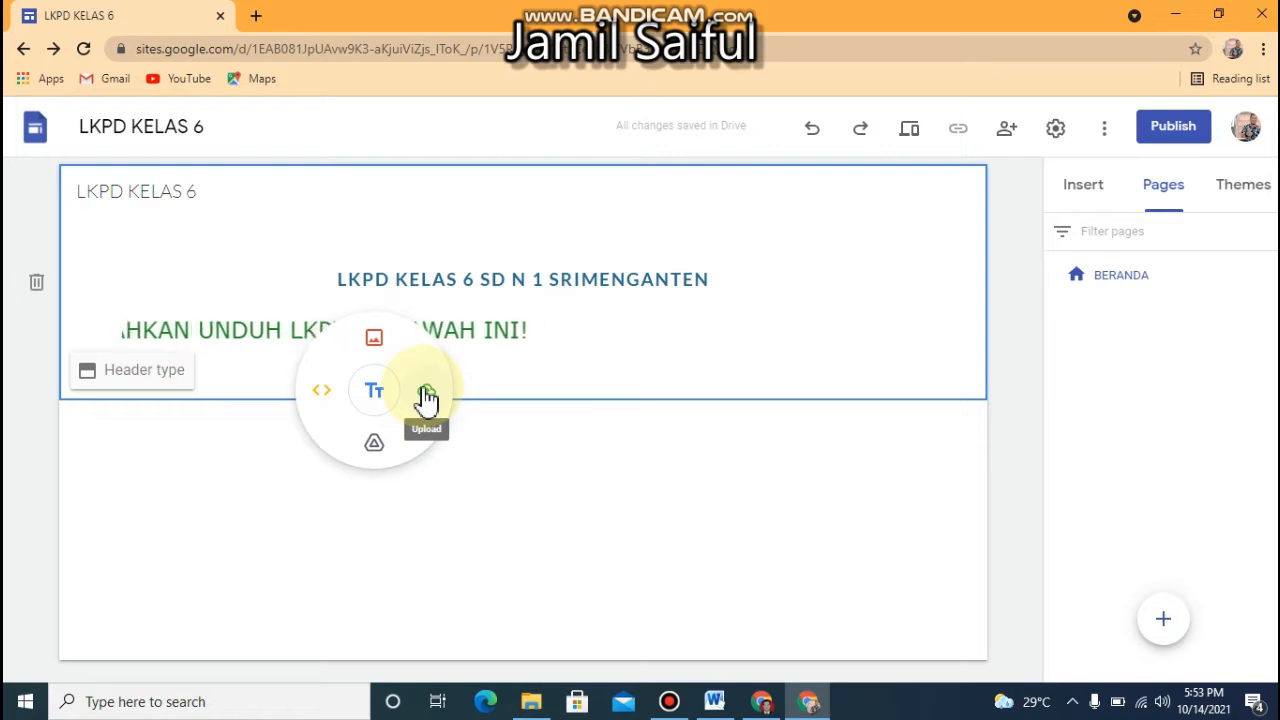
left_click(229, 440)
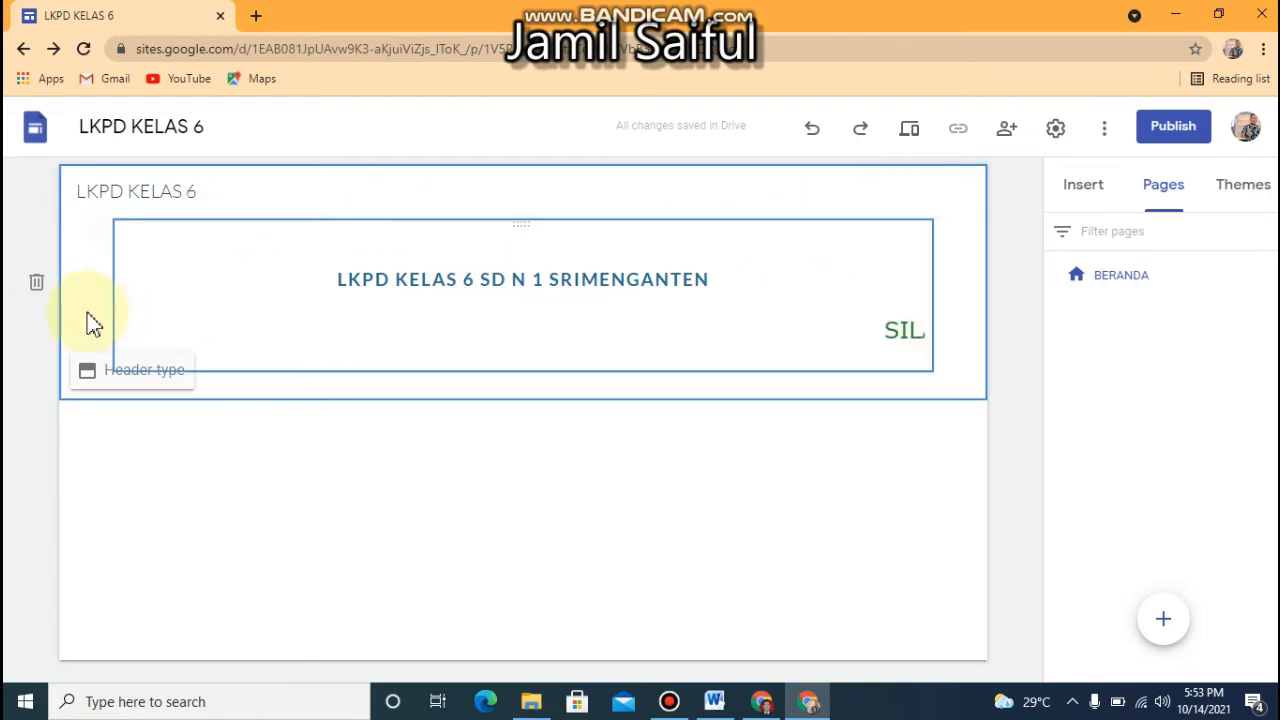
left_click(155, 378)
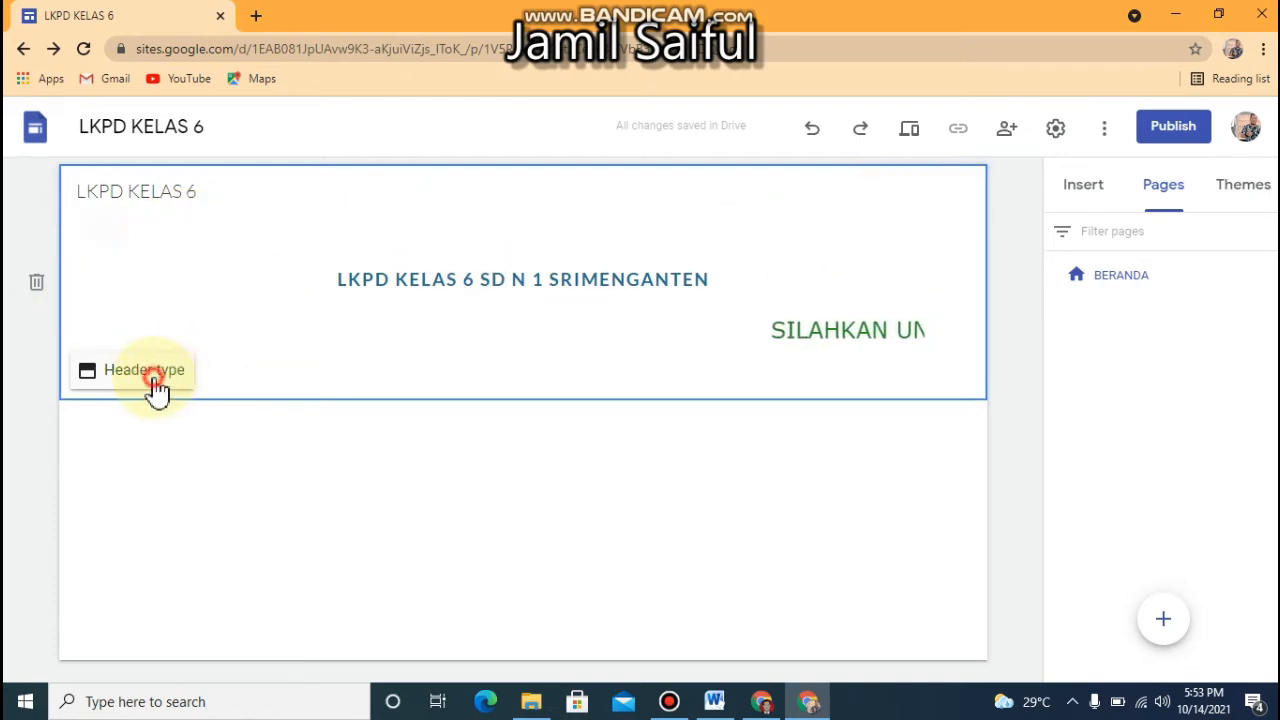
left_click(390, 380)
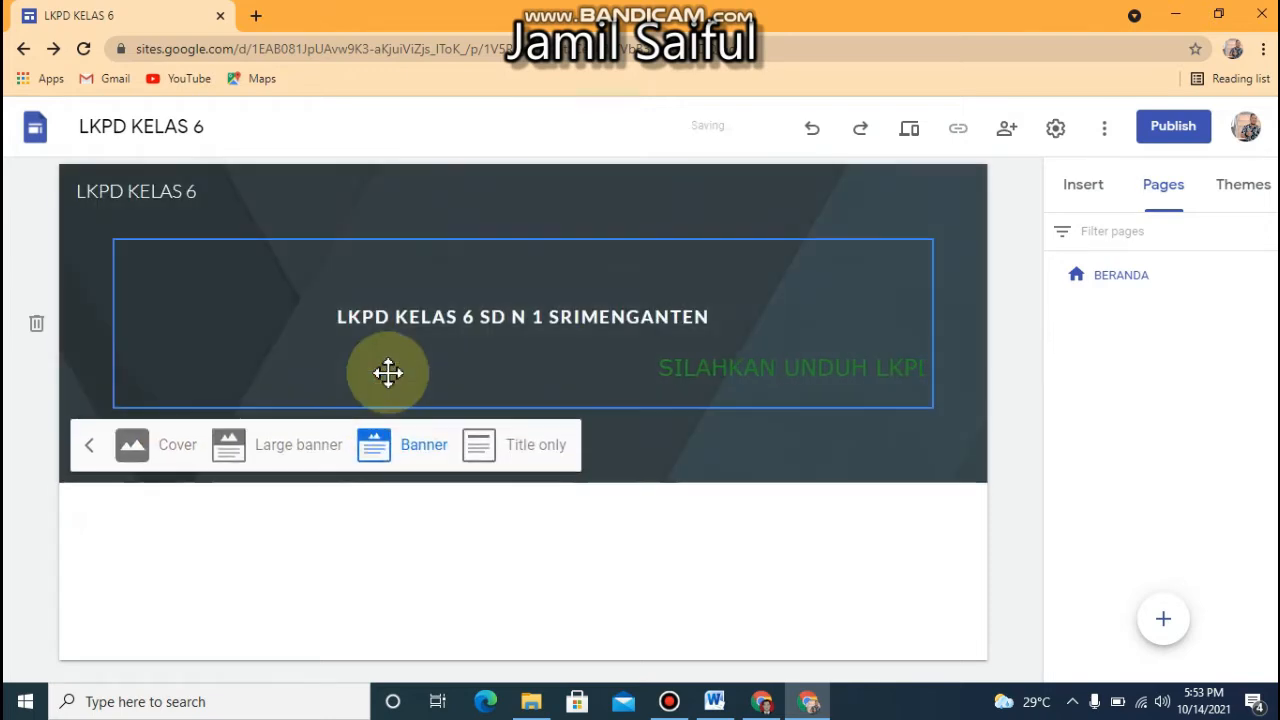
Replace the header background with the gallery image of a dark icy lake with mountains
left_click(235, 197)
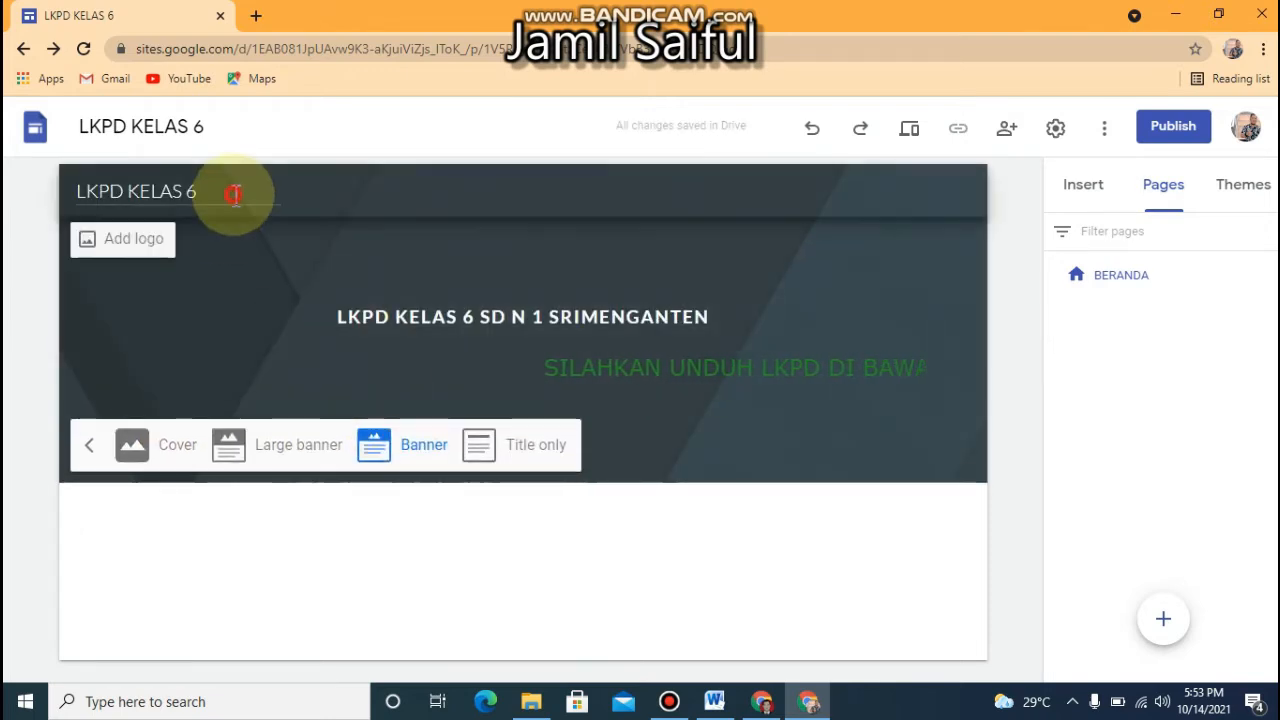
left_click(200, 286)
left_click(82, 325)
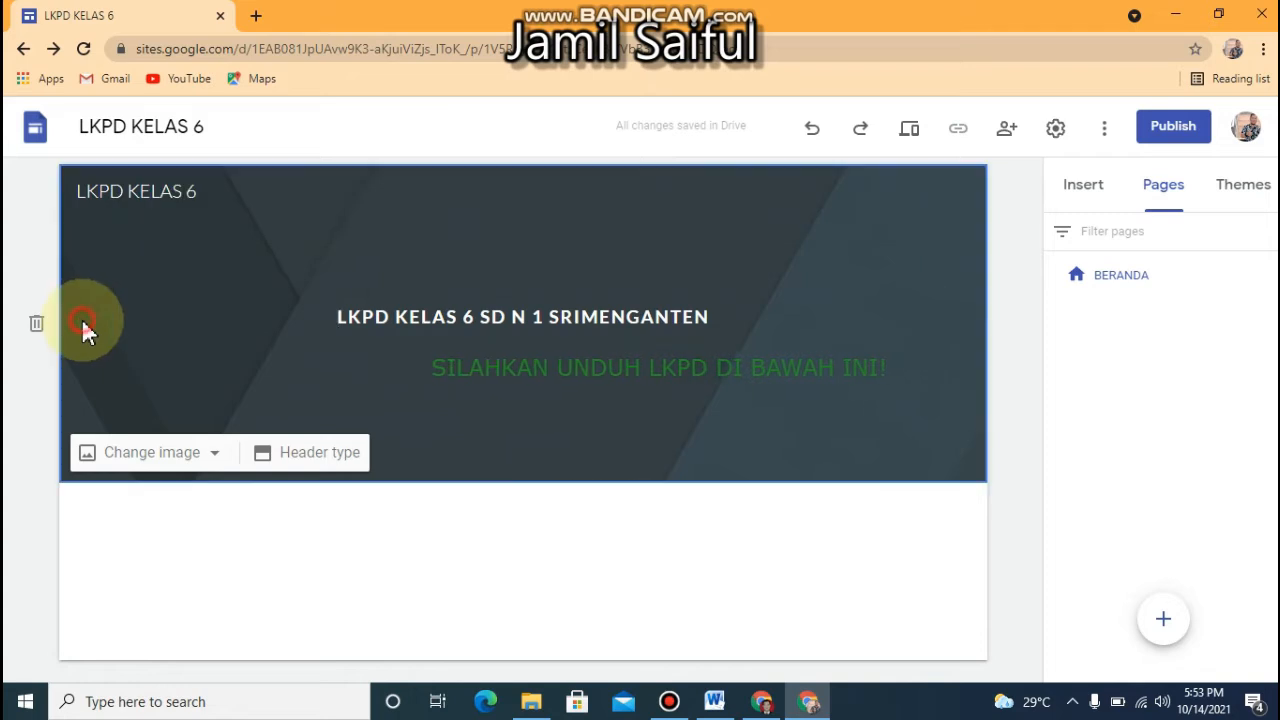
left_click(214, 458)
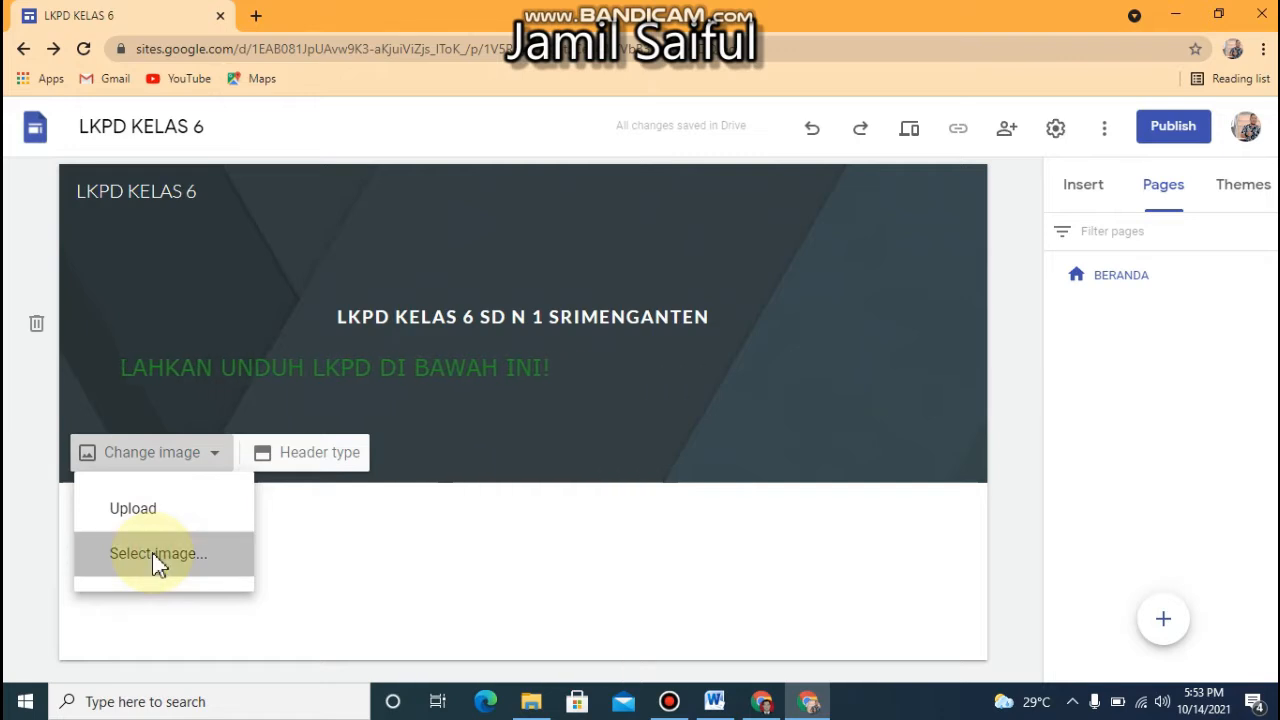
left_click(153, 554)
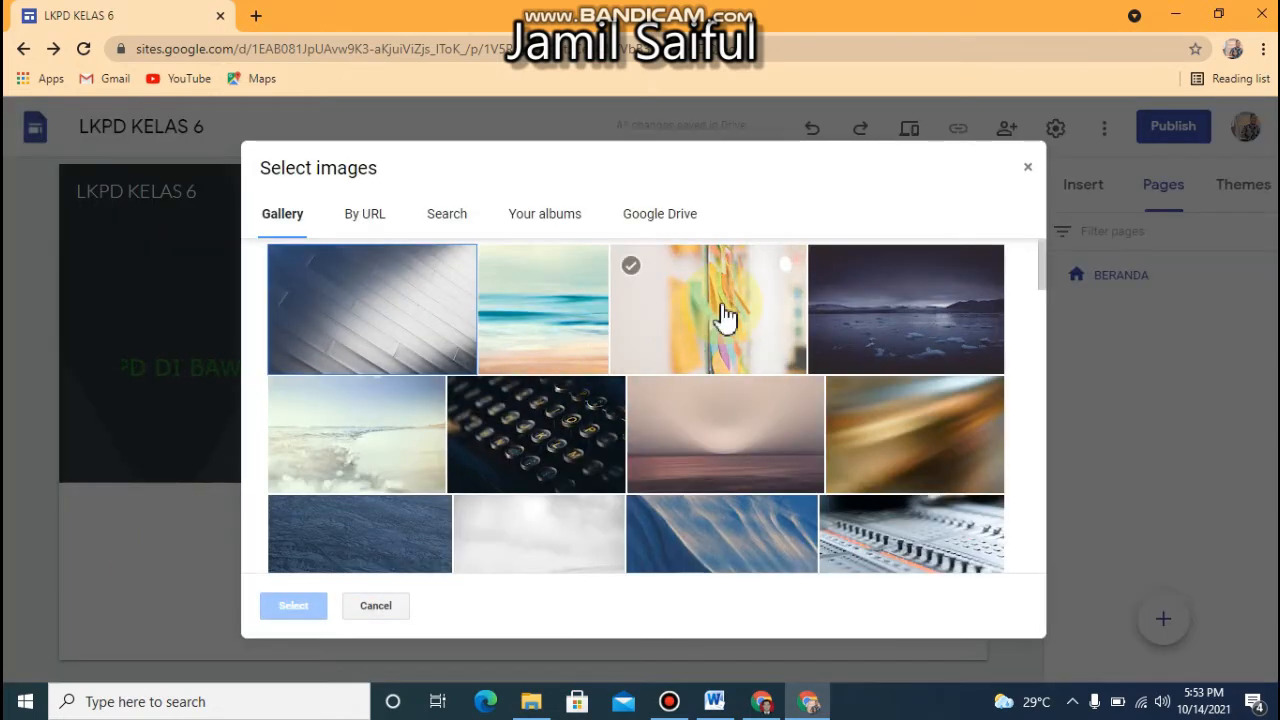
left_click(877, 331)
left_click(294, 607)
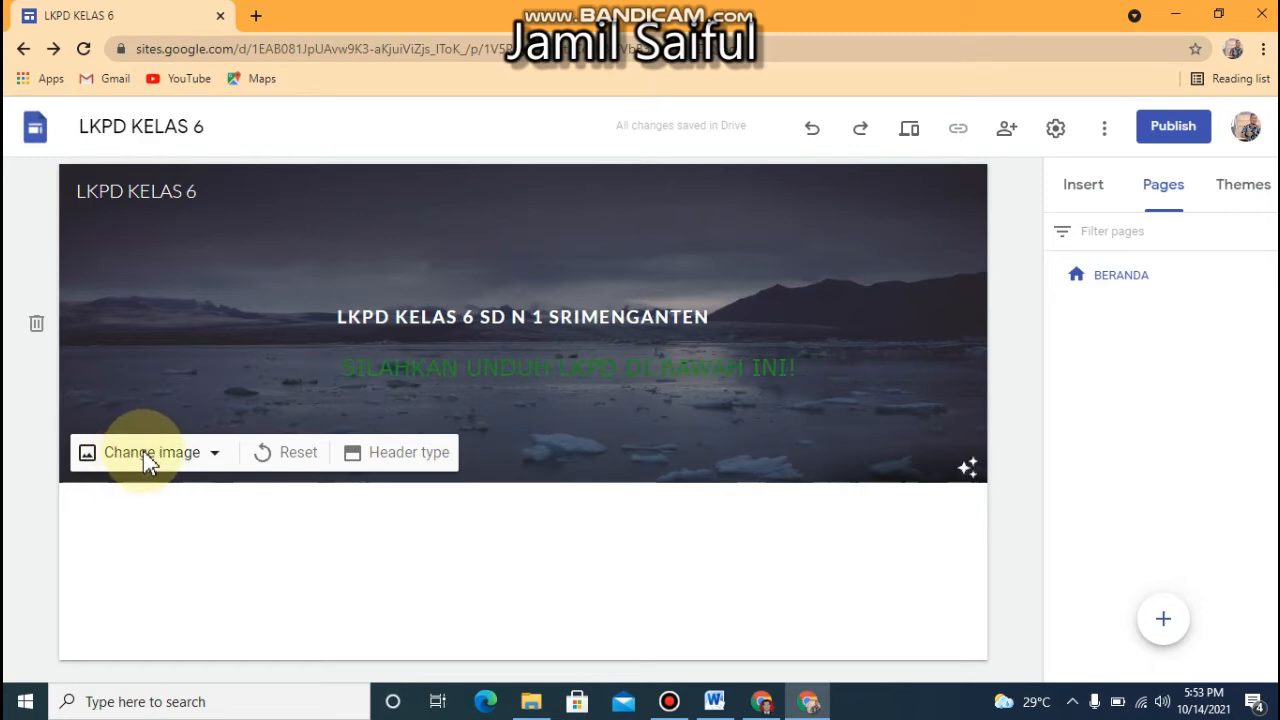
Toggle the readability adjustment of the header background image to compare its brightness
left_click(919, 467)
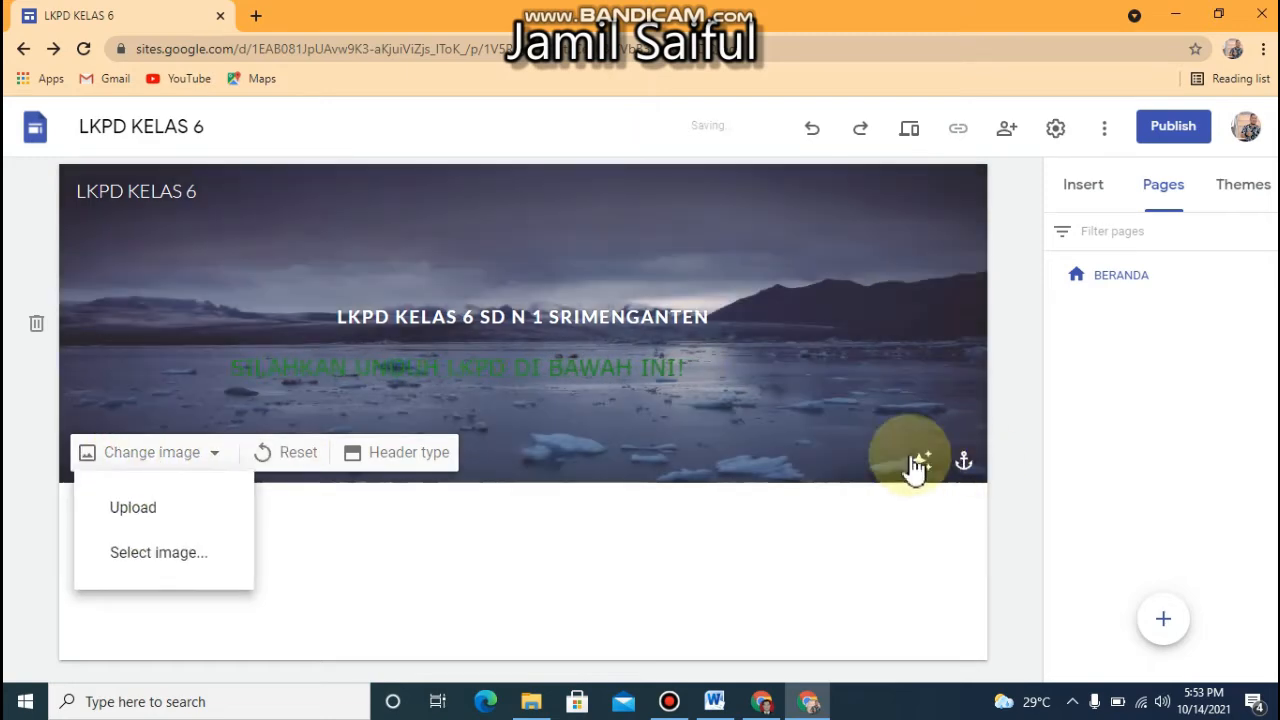
left_click(926, 467)
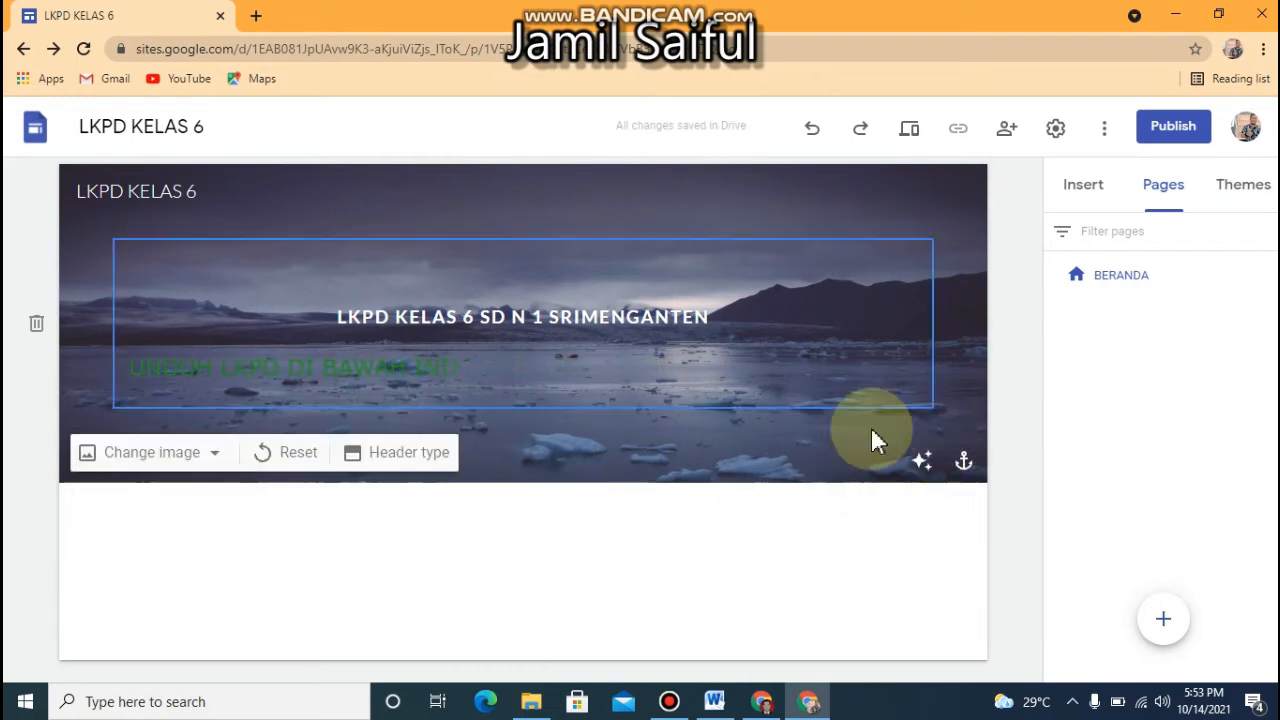
left_click(919, 465)
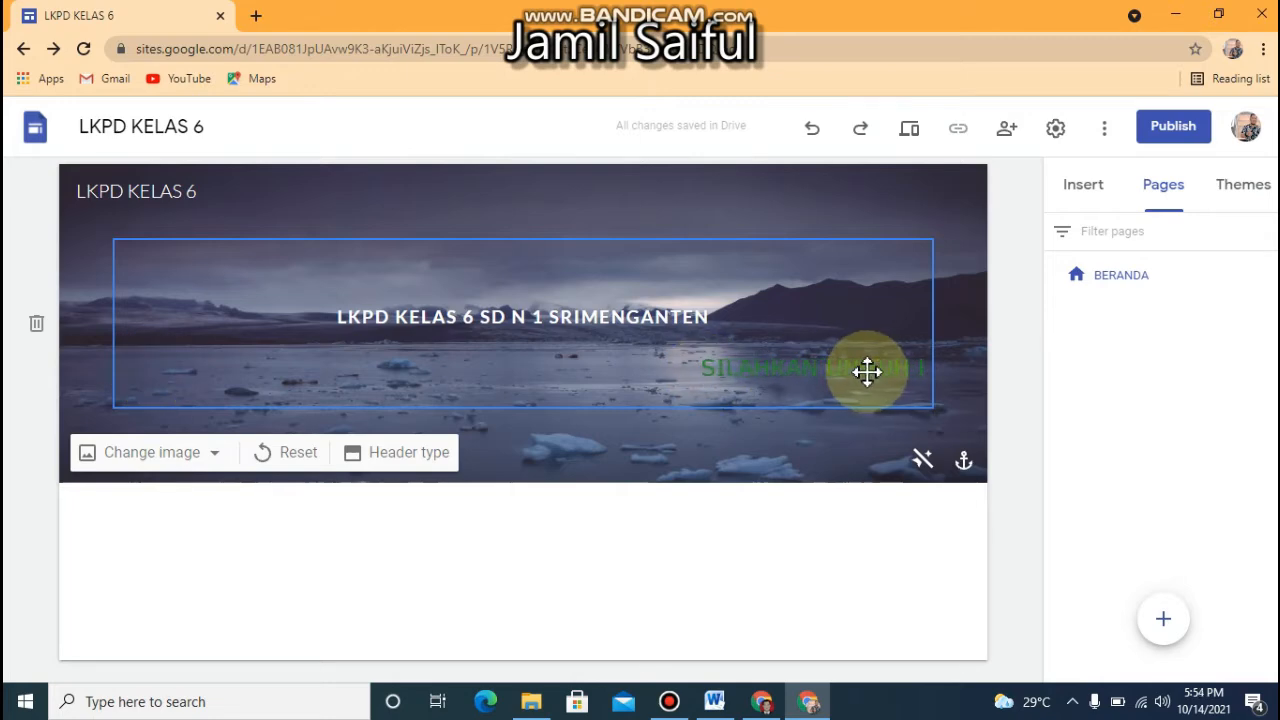
Set the font size in the scrolling text's embed code to 10 and save the embed
double_click(868, 371)
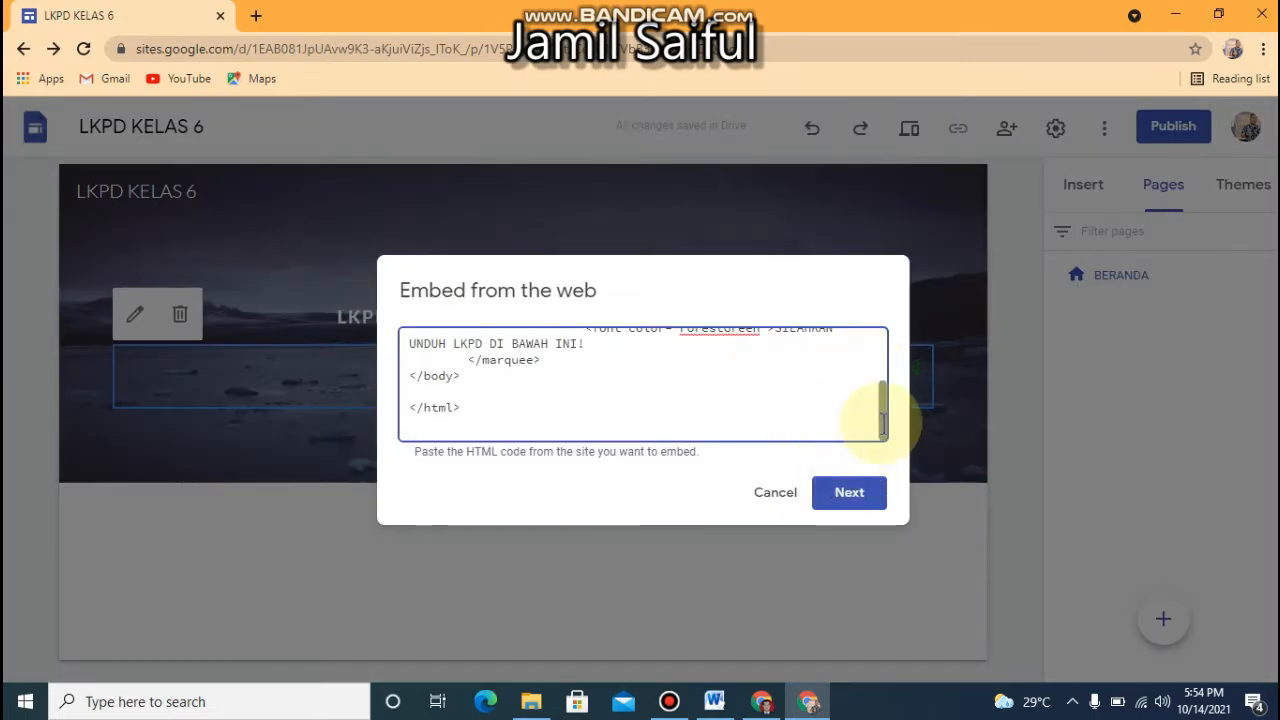
left_click_drag(880, 423, 858, 366)
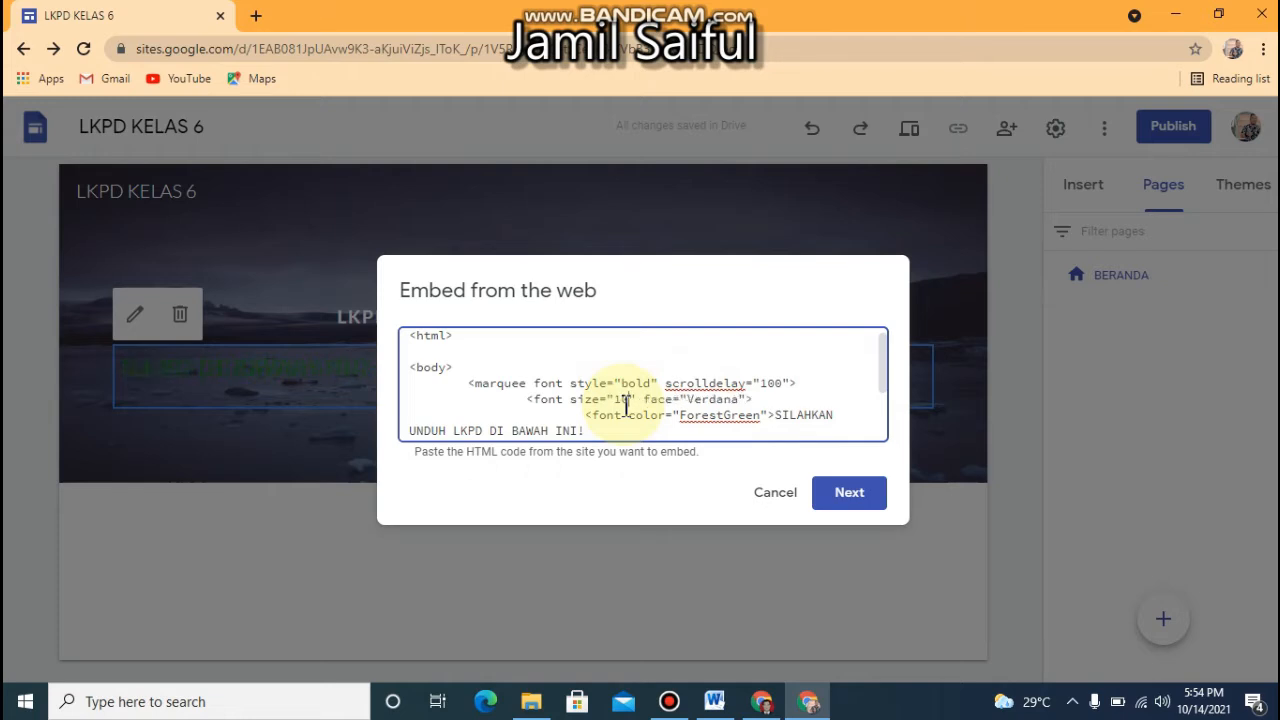
left_click(854, 502)
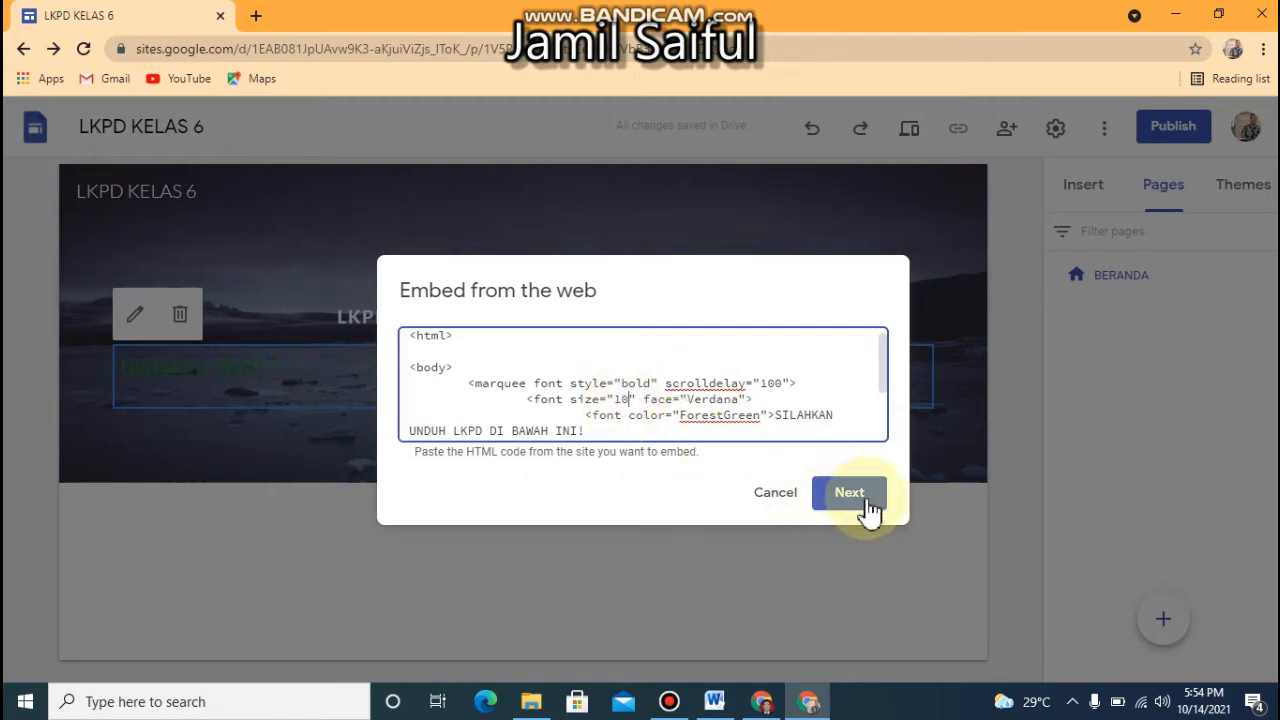
left_click(871, 510)
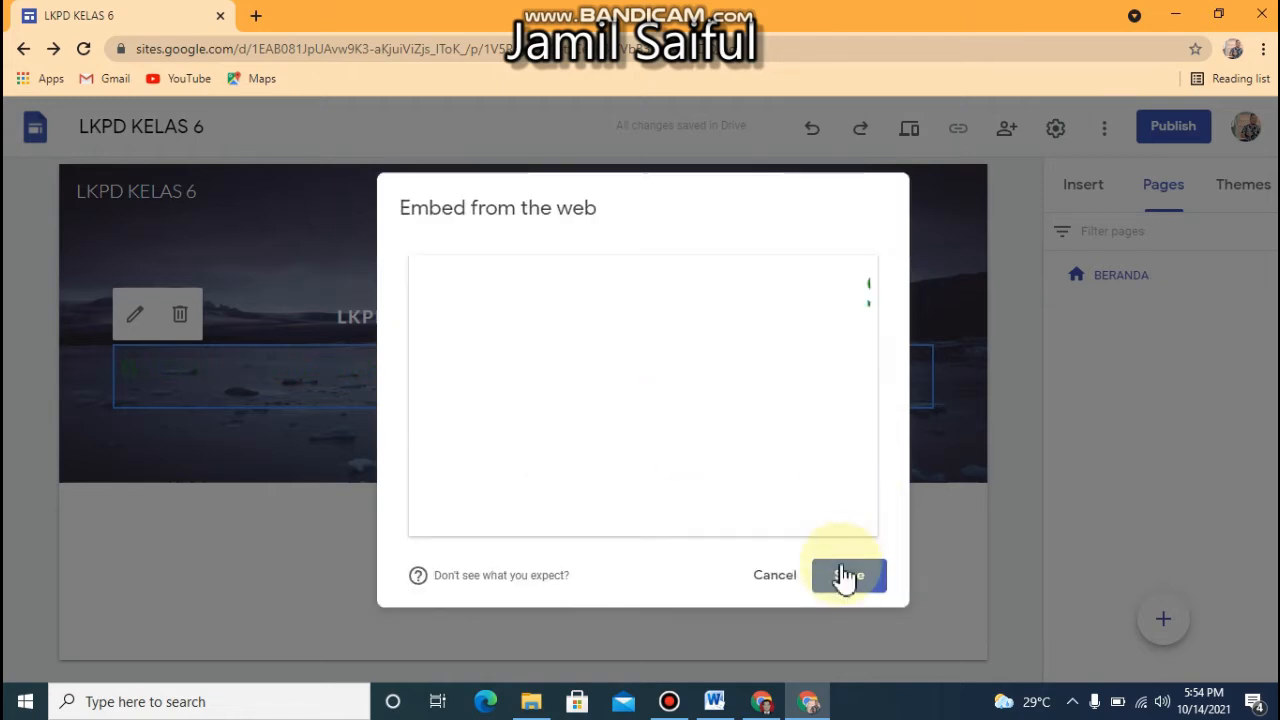
left_click(845, 578)
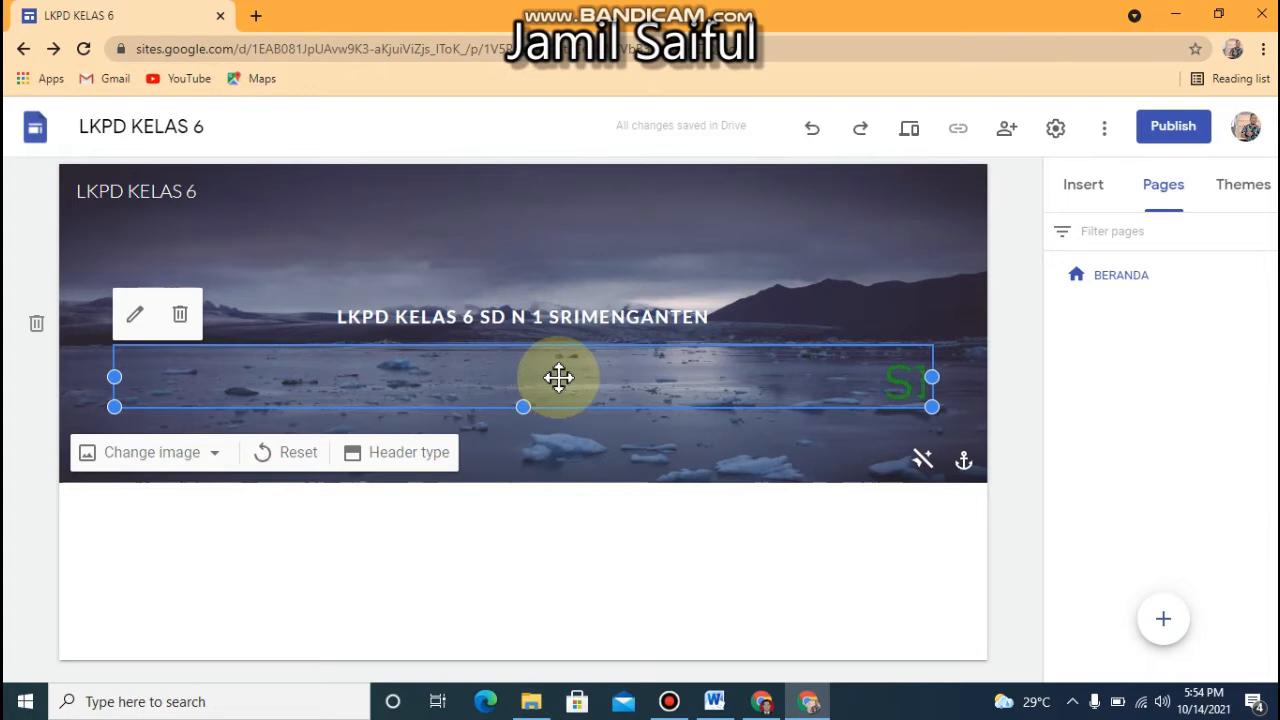
Reopen the scrolling text's embed code, search the web for "WARNA MERAH" colour codes, and copy the Dark Red code #8B0000
double_click(559, 377)
left_click(878, 426)
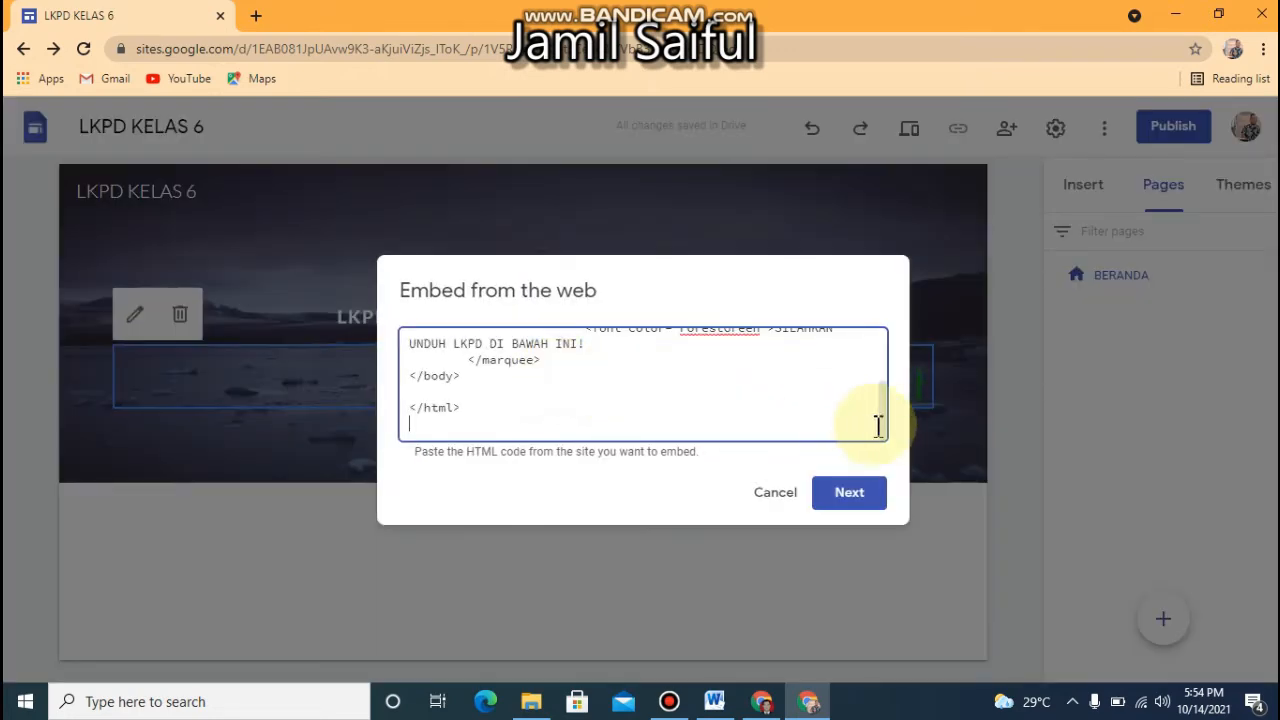
left_click_drag(878, 420, 869, 331)
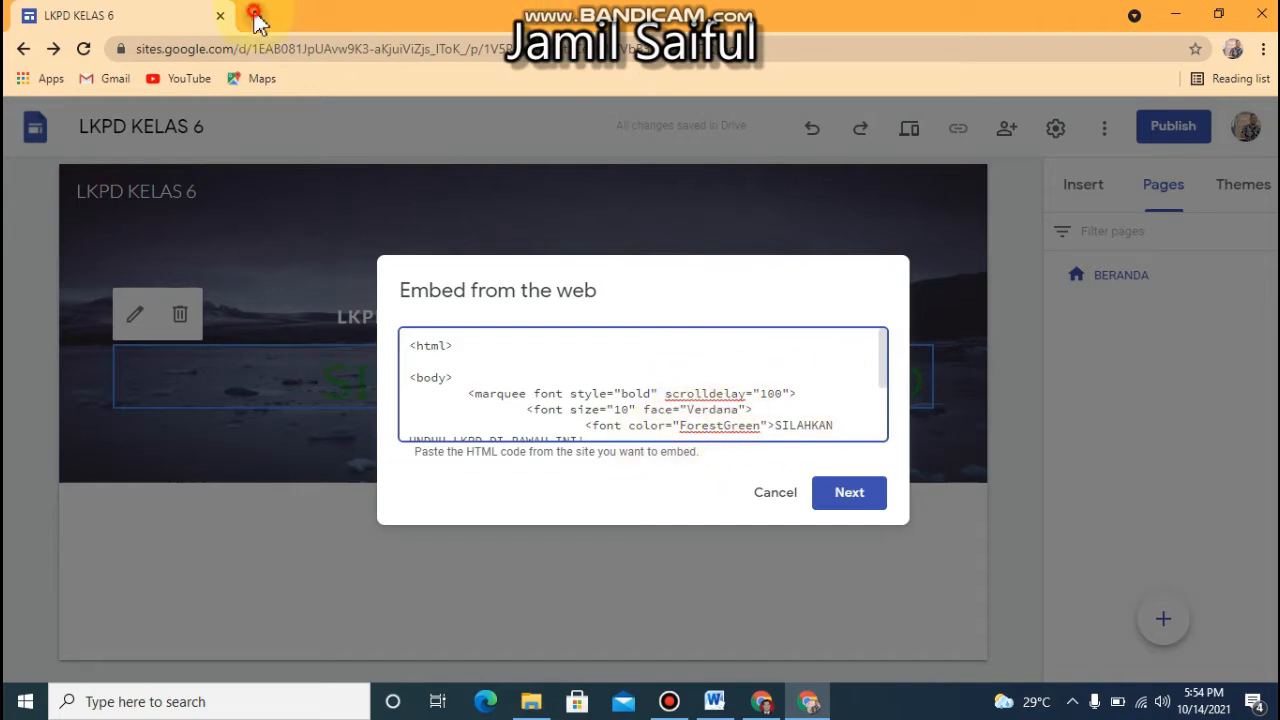
key("ctrl+t")
type("WAR")
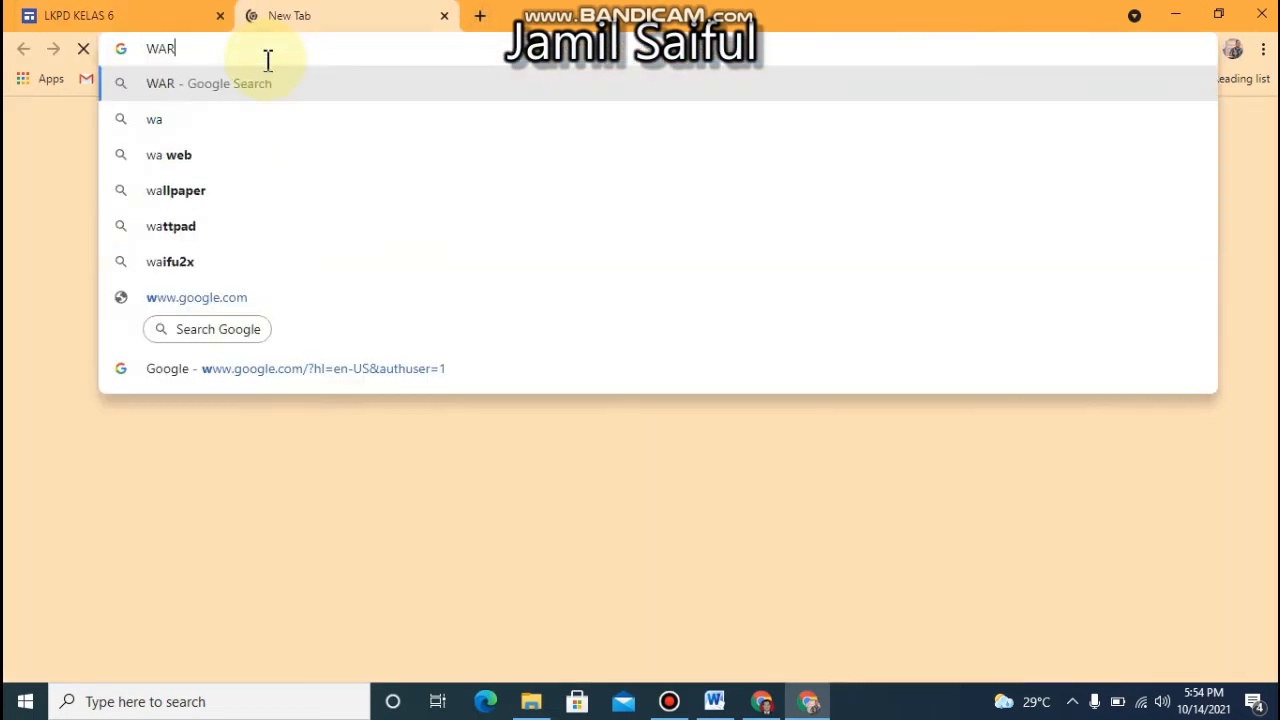
type("NA MERAH")
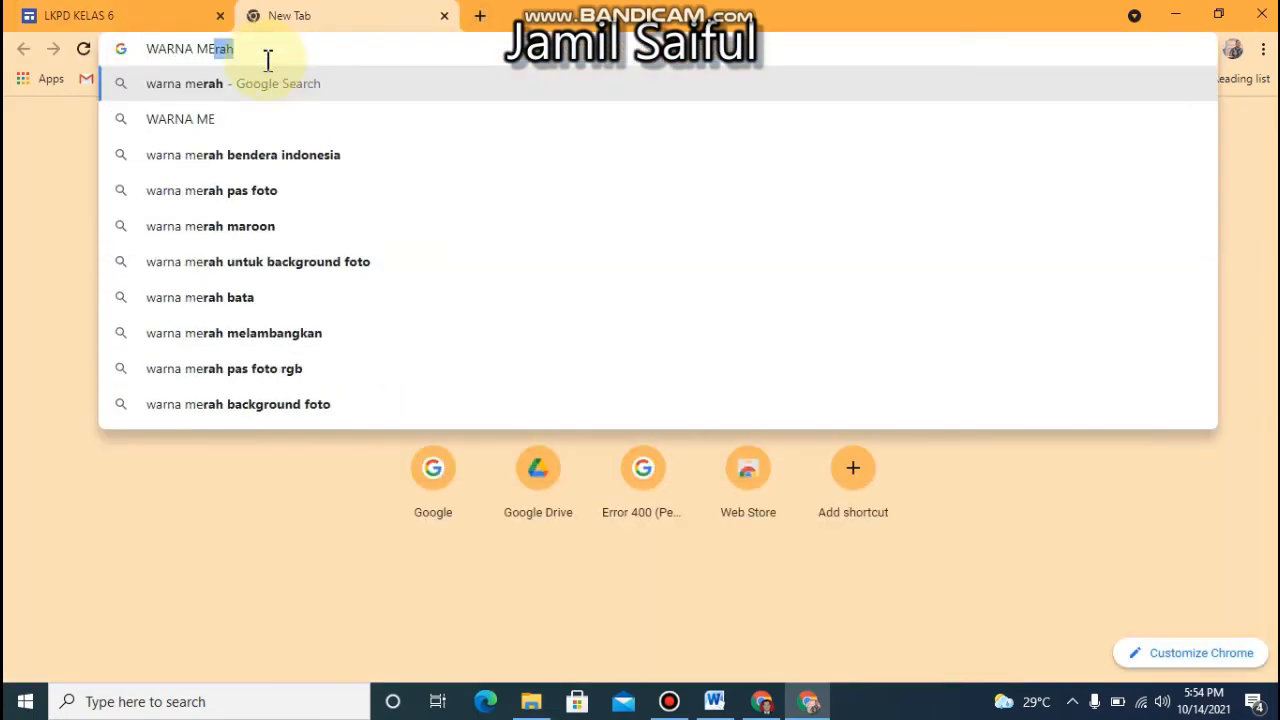
key("Return")
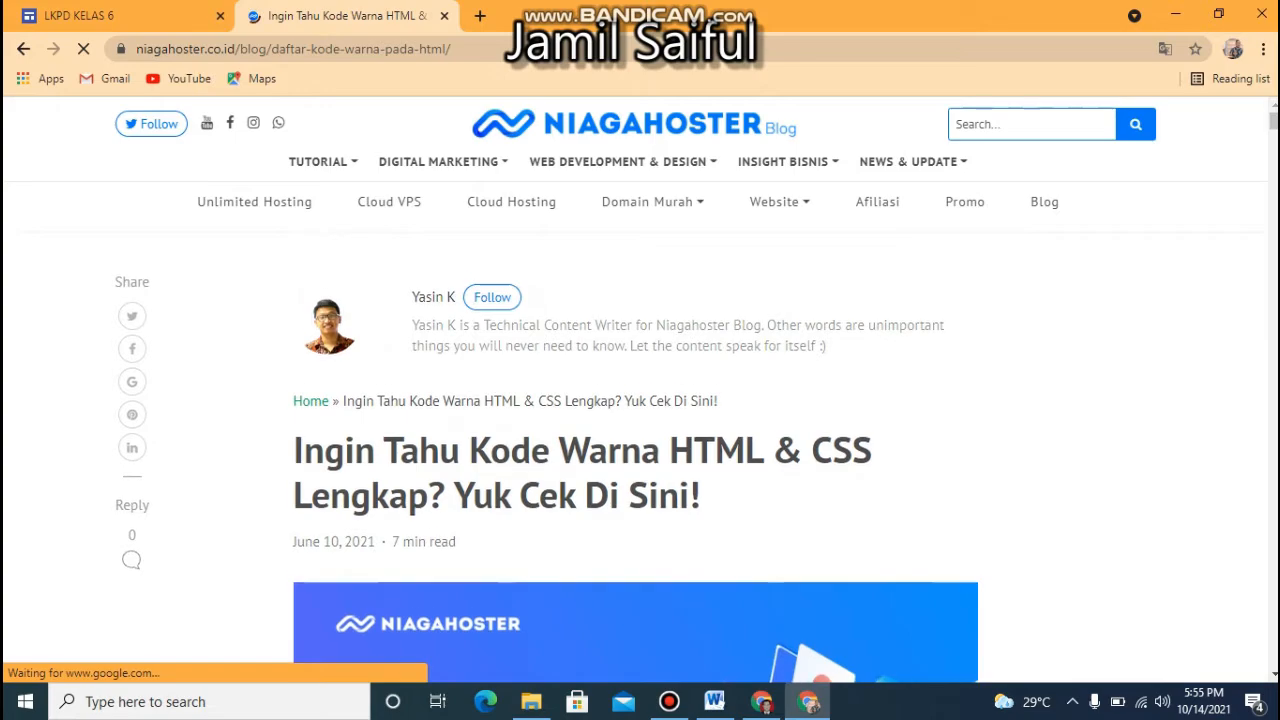
left_click_drag(1274, 122, 1274, 220)
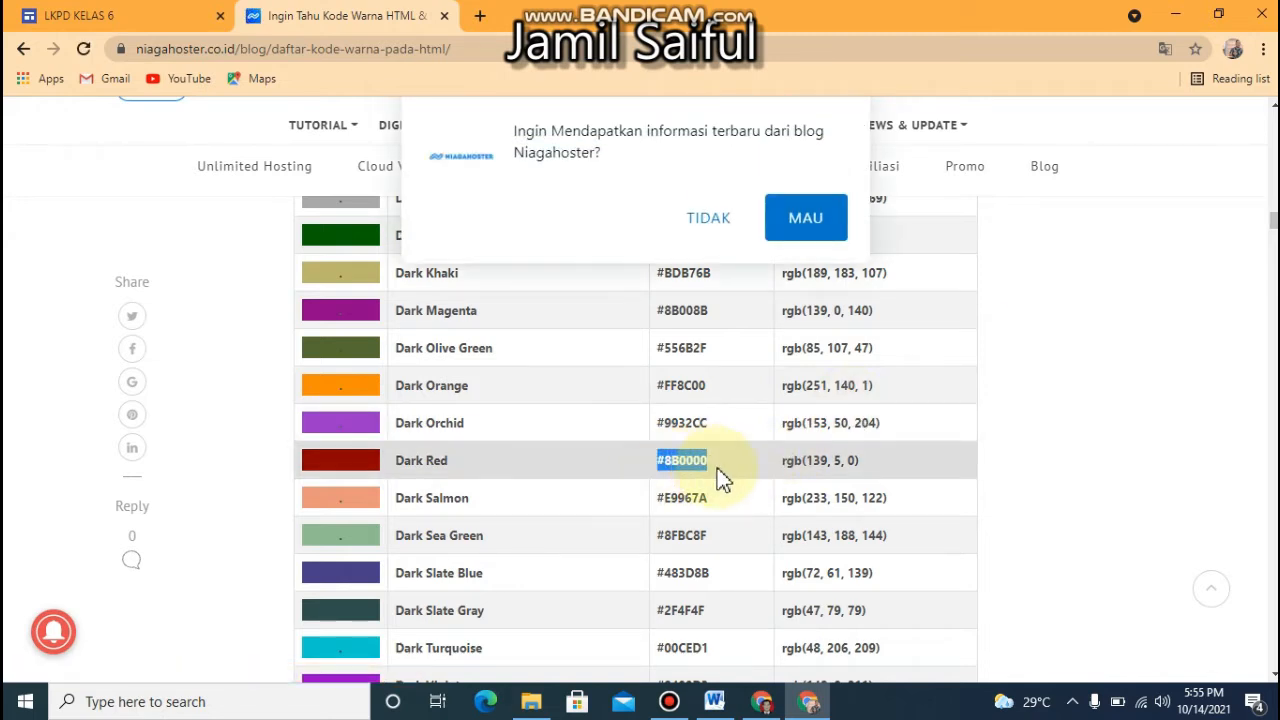
Replace the font color ForestGreen in the scrolling text's embed code with #8B0000 and save the embed
left_click(108, 14)
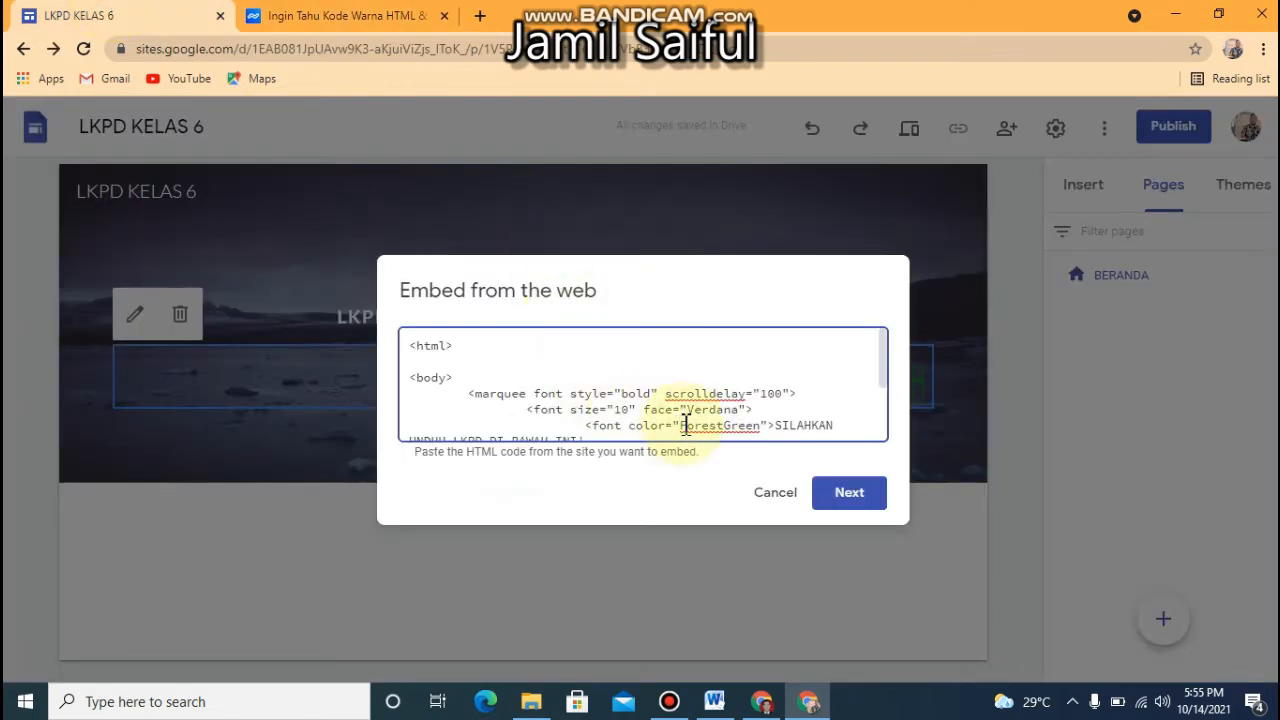
left_click_drag(725, 428, 765, 425)
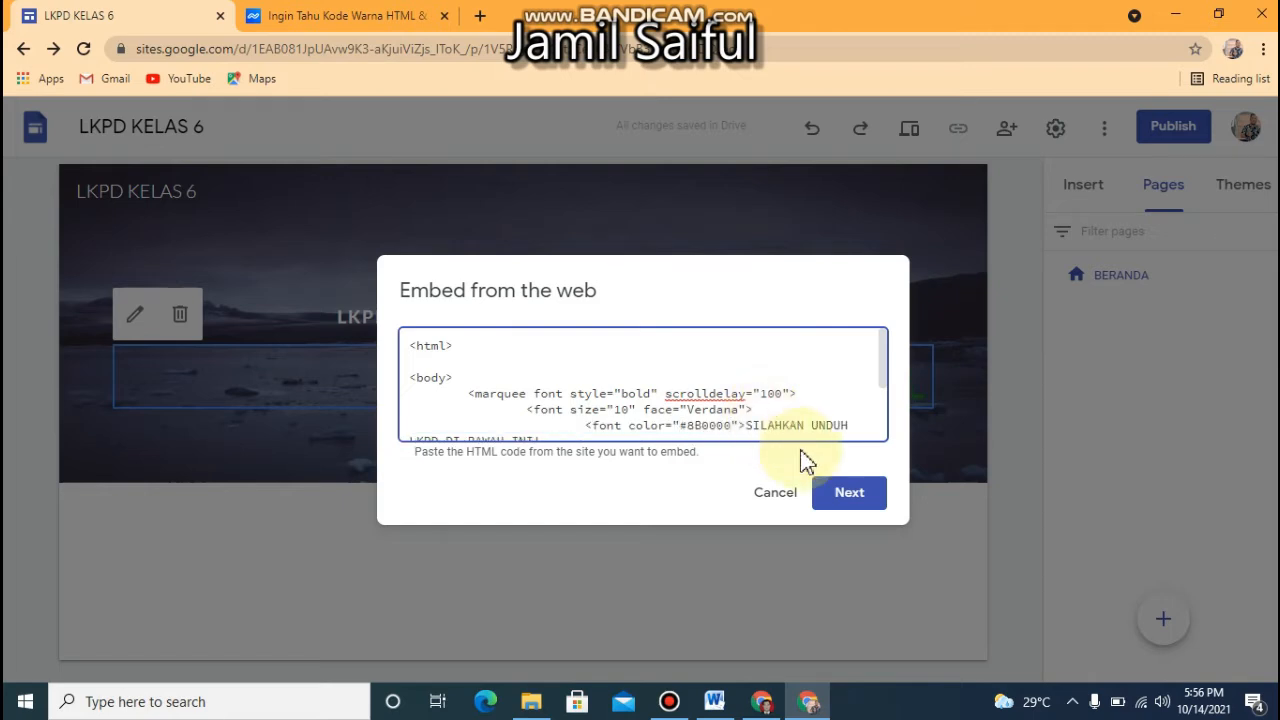
left_click(848, 493)
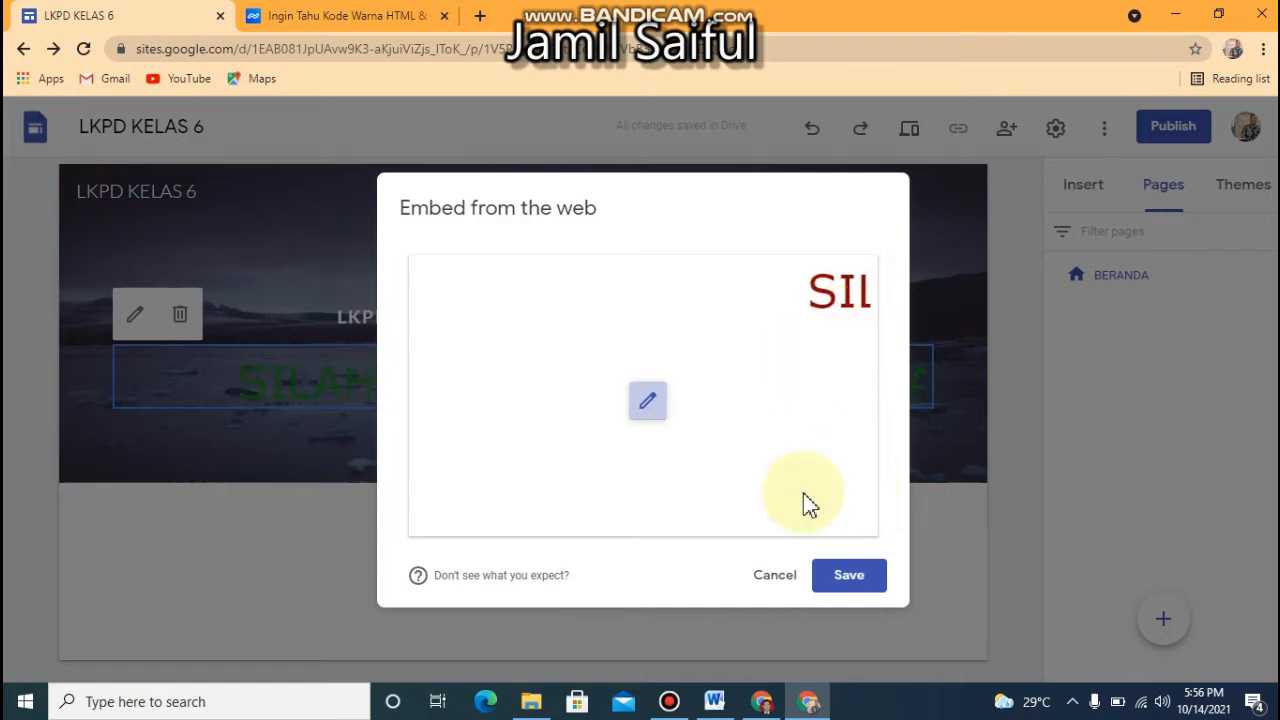
left_click(845, 577)
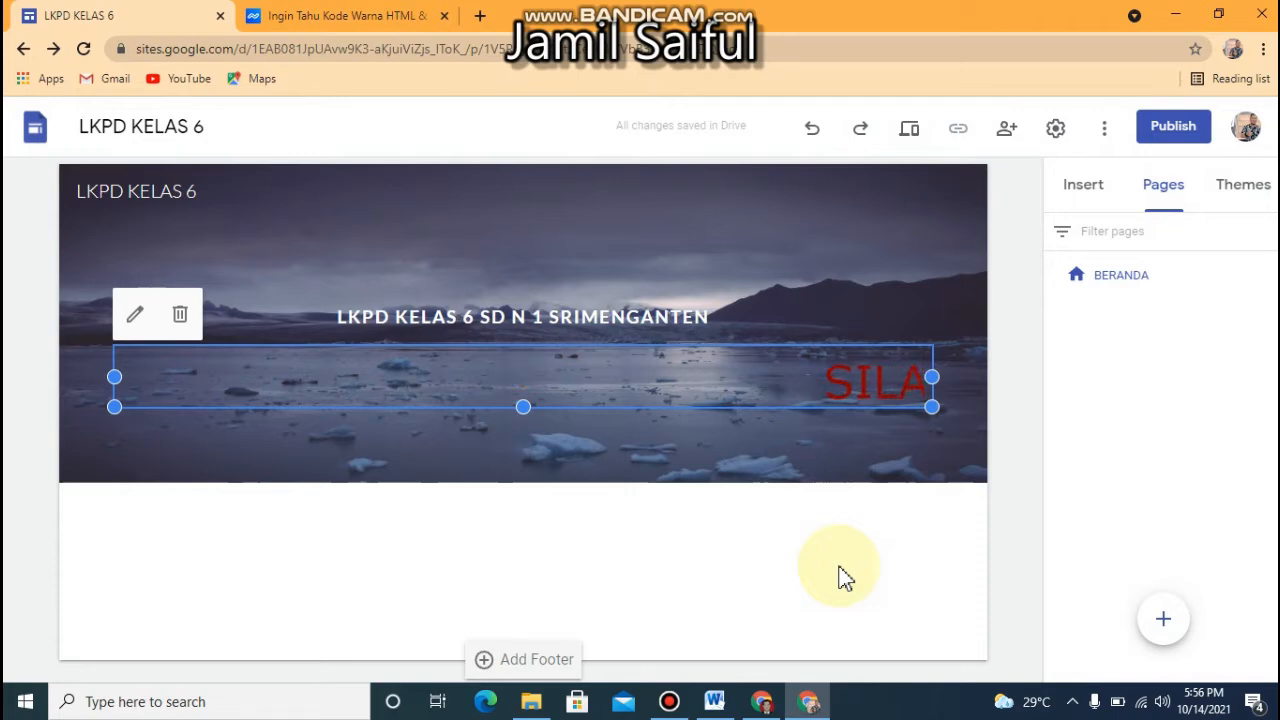
left_click(810, 196)
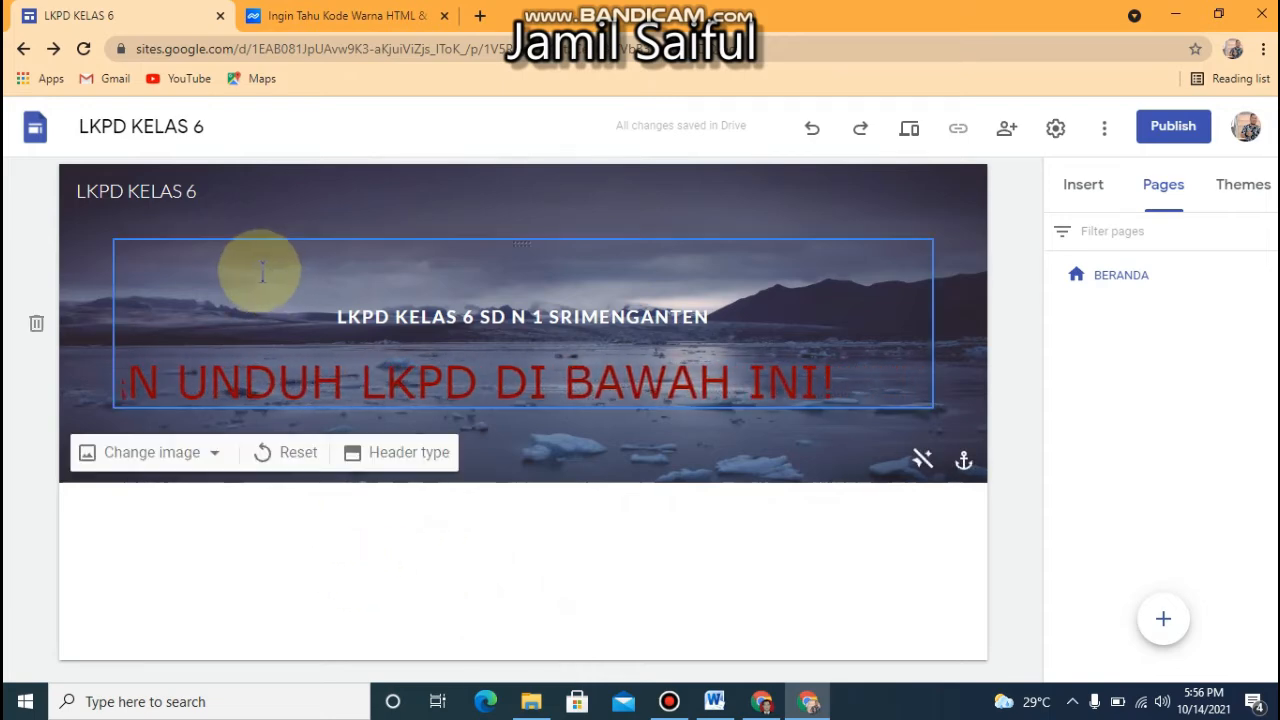
Upload the book cover image "t1" from the Downloads folder into the empty area beneath the header
double_click(234, 595)
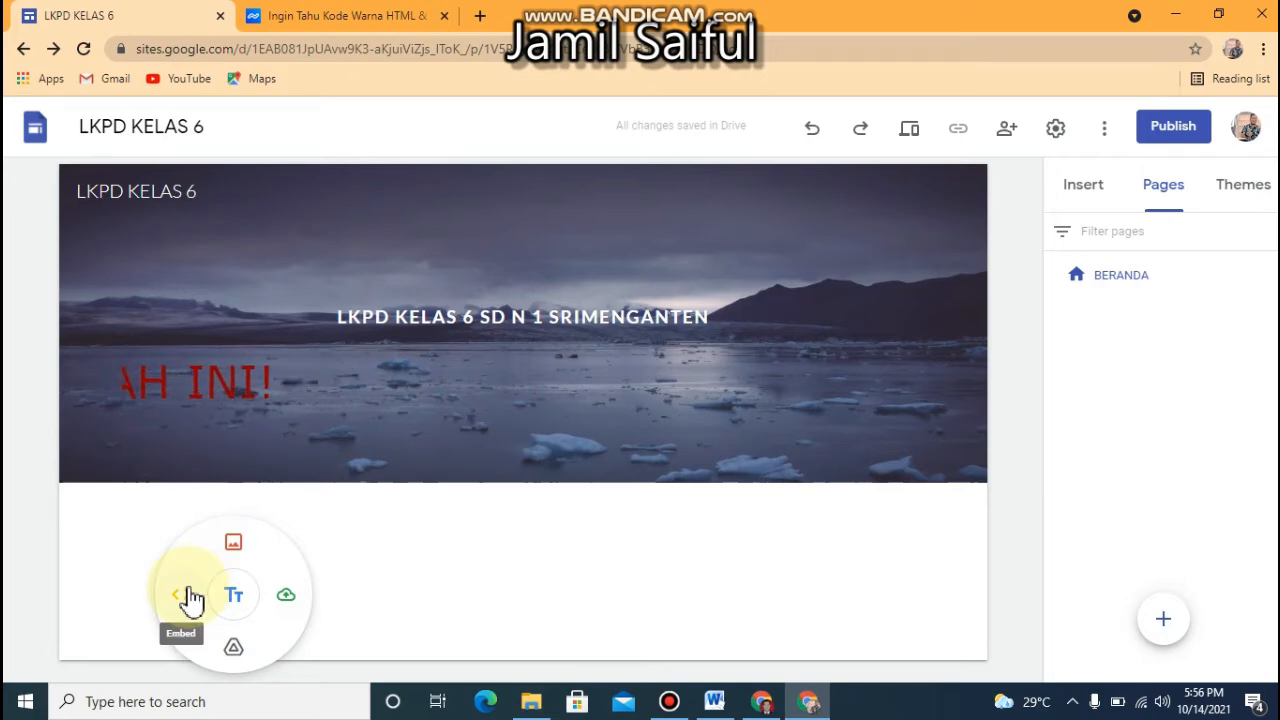
left_click(285, 596)
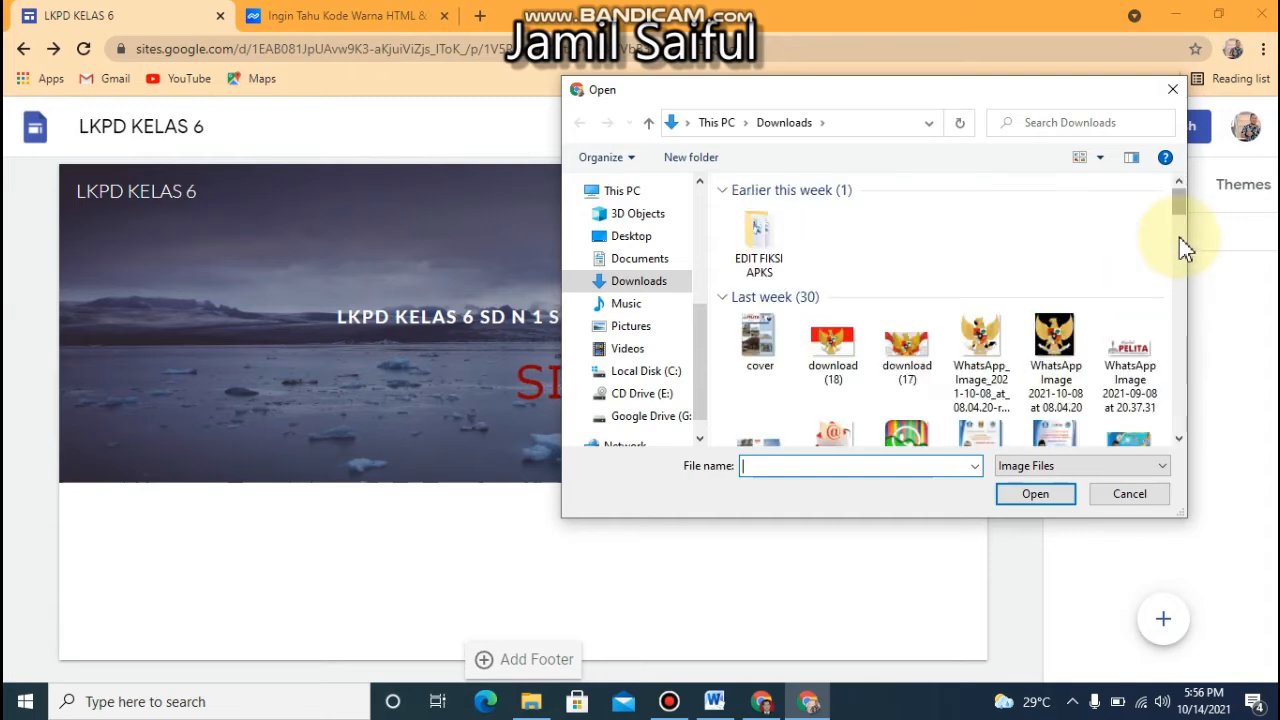
left_click_drag(1177, 210, 1171, 366)
left_click(1135, 352)
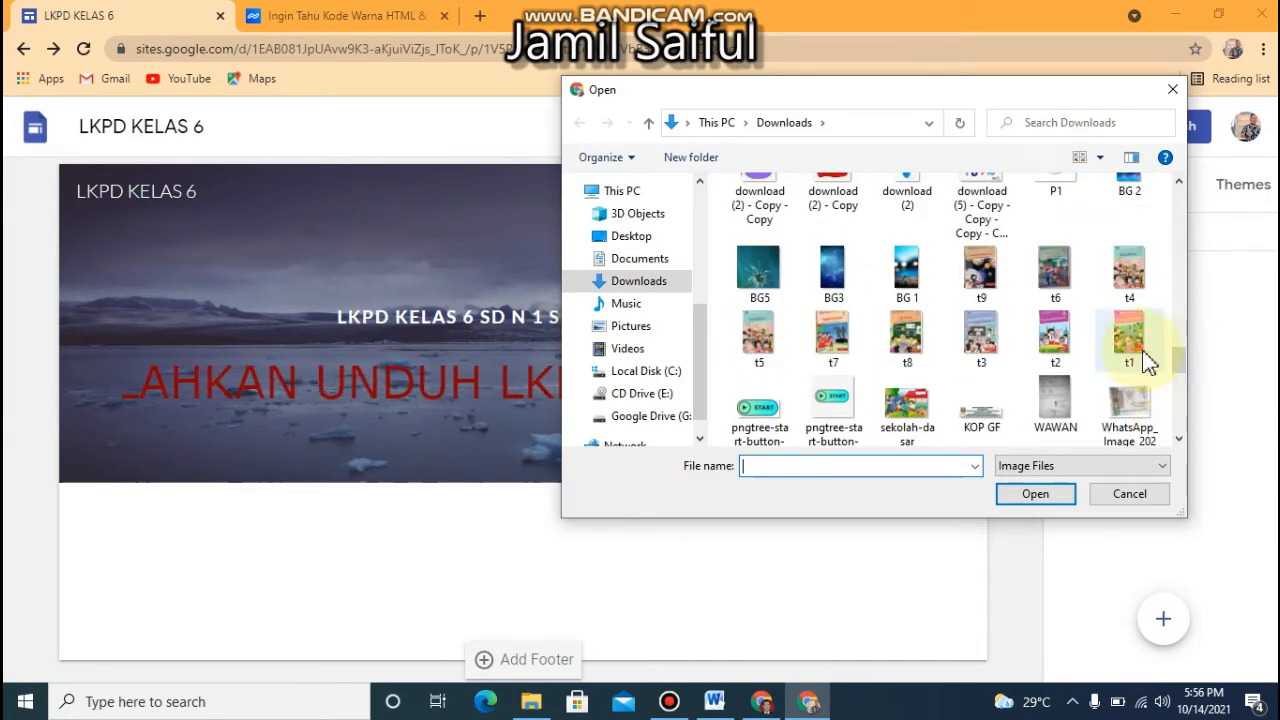
left_click(1020, 495)
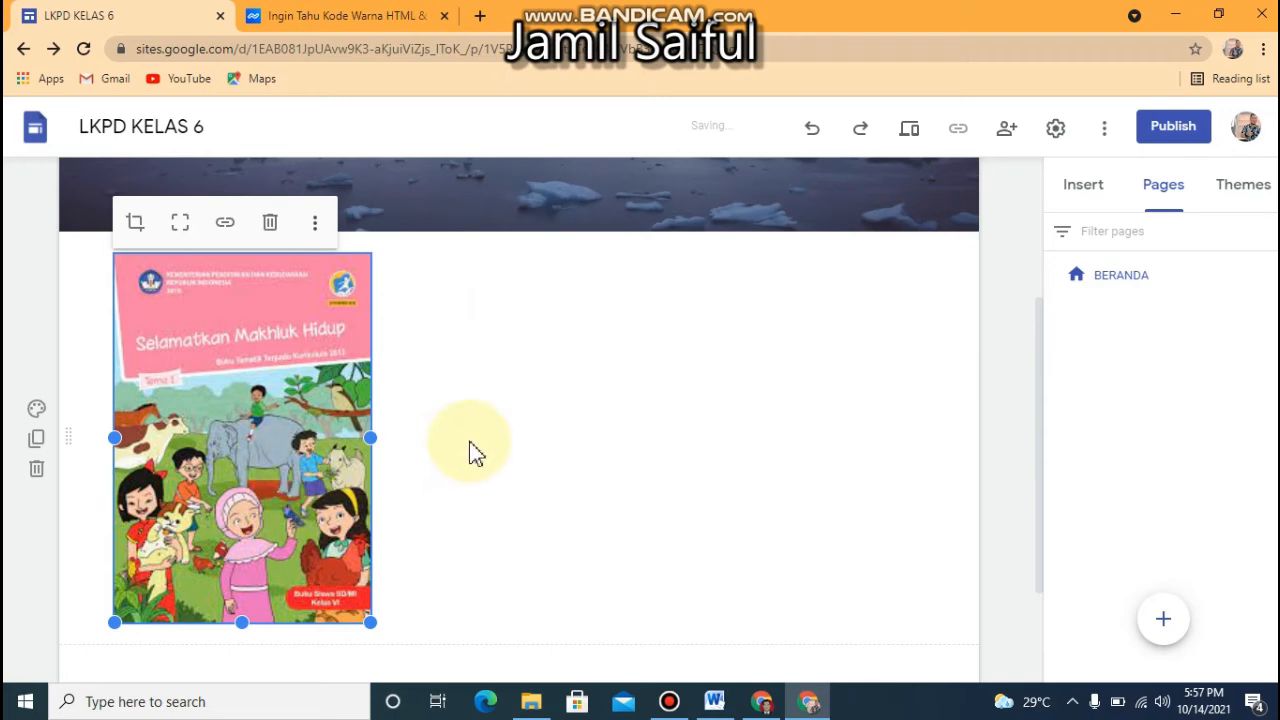
Insert the layout of three image placeholders with captions, and delete the separate theme 1 book cover image above it
left_click(474, 450)
left_click(320, 445)
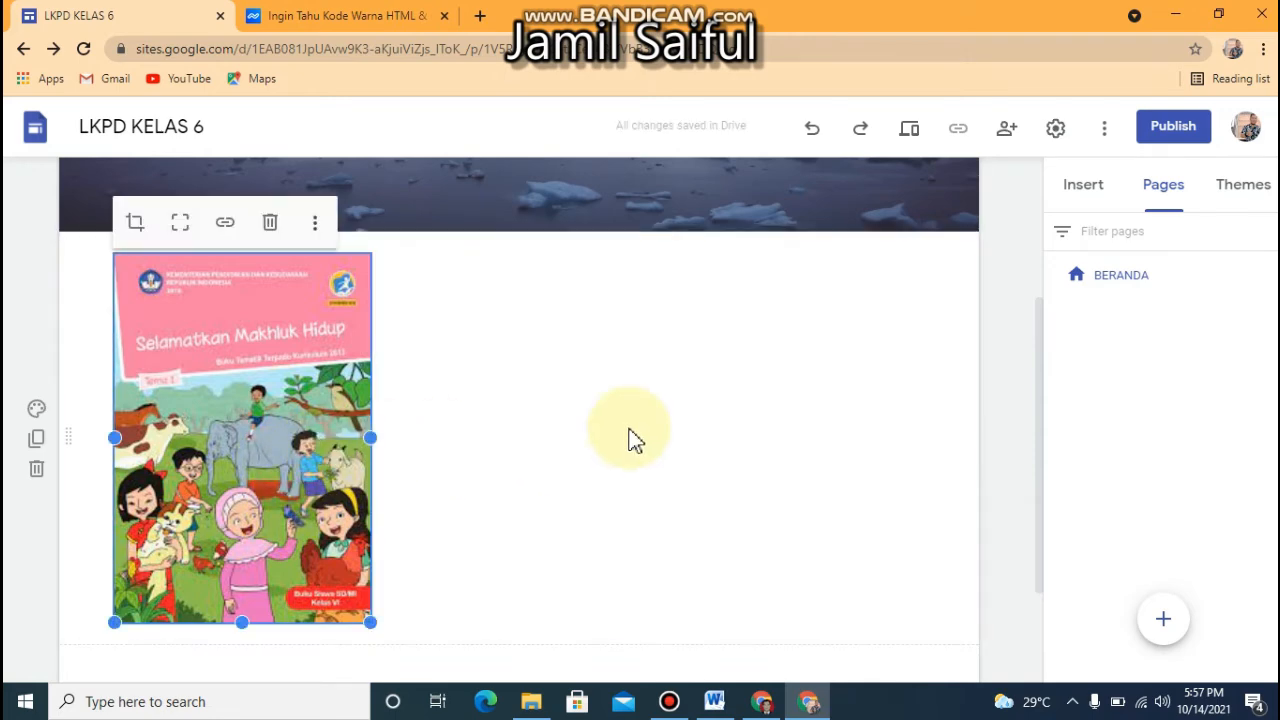
left_click(1245, 186)
left_click(1085, 190)
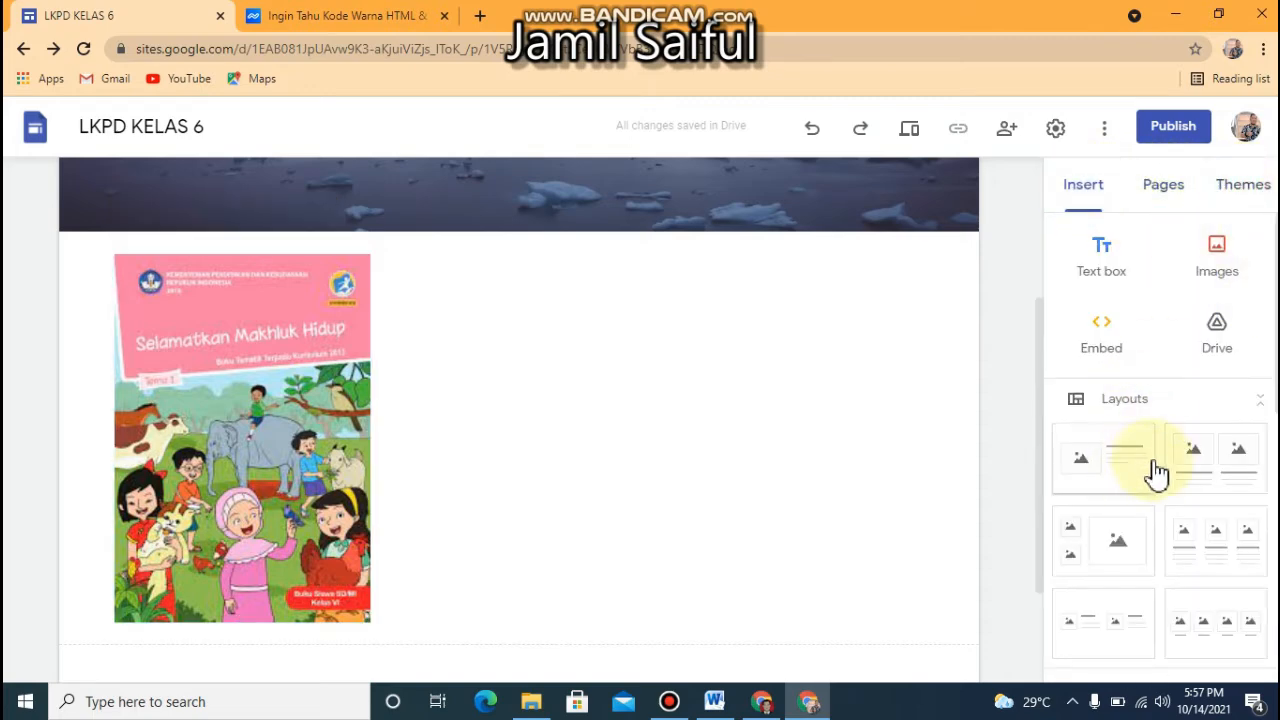
left_click(1225, 557)
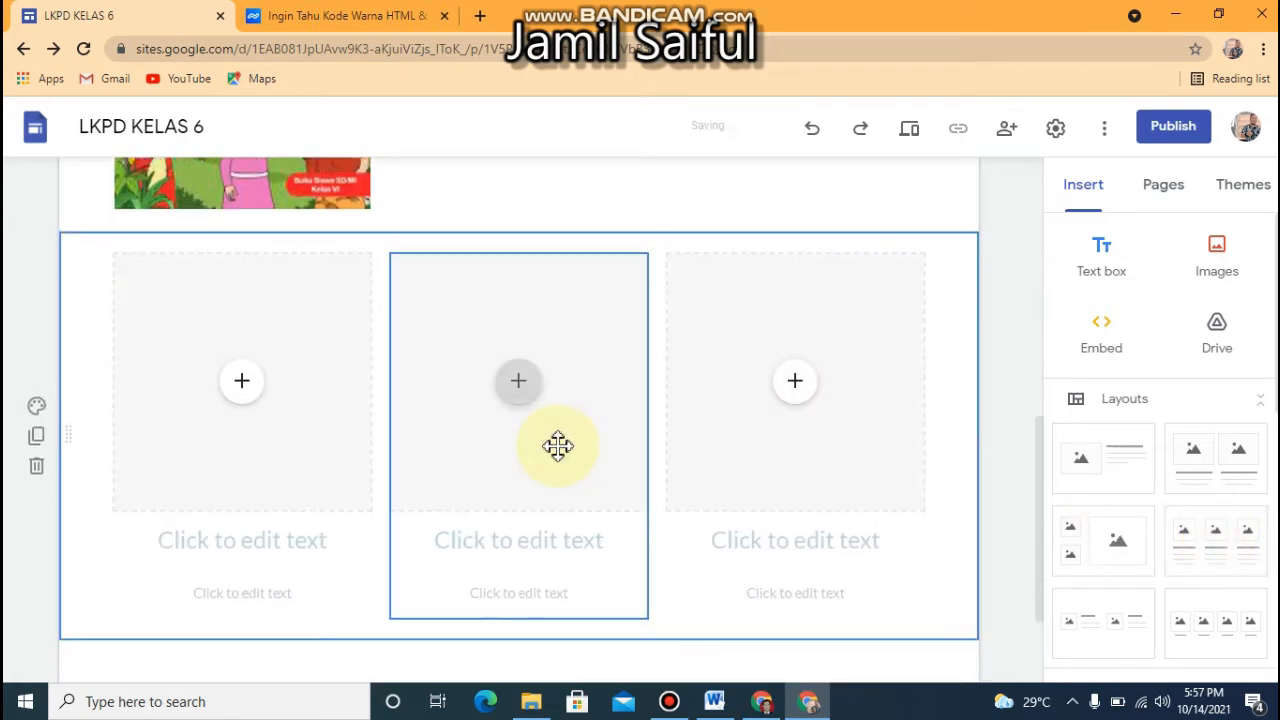
left_click(286, 178)
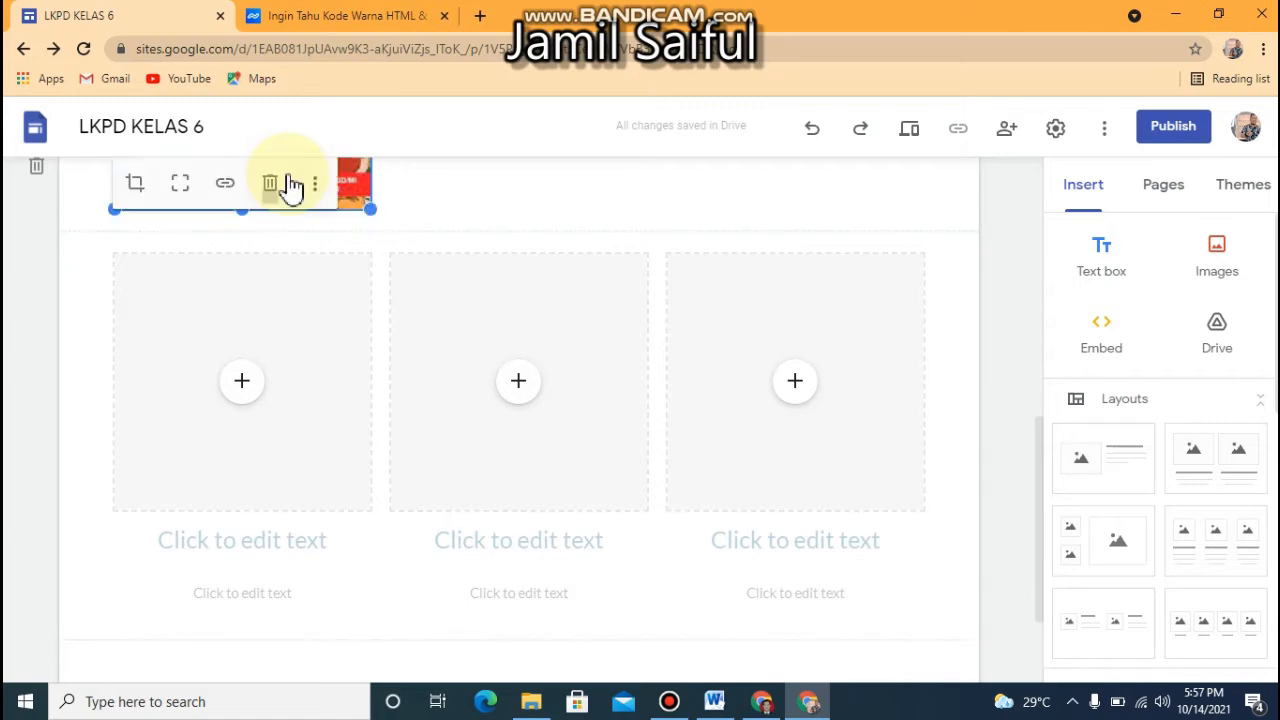
left_click(288, 188)
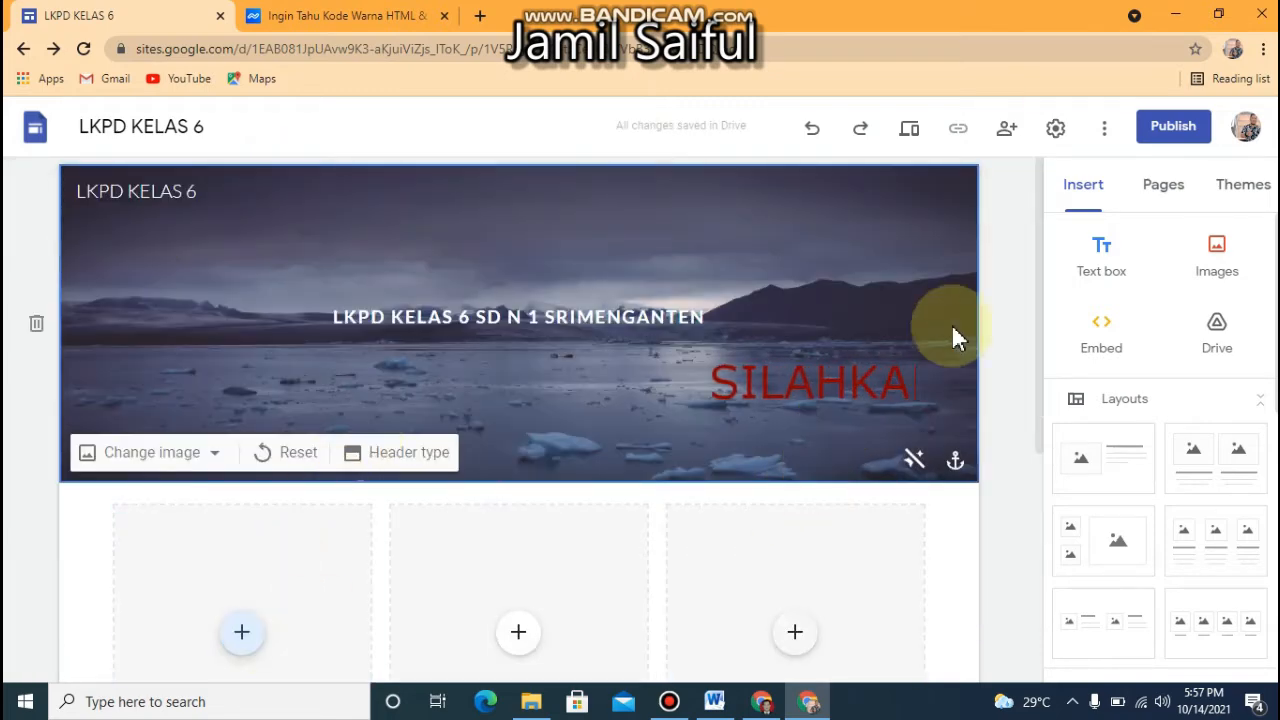
Upload the image "t1" from the Downloads folder into the first column's placeholder and stretch it slightly taller
scroll(1030, 350, "down", 2)
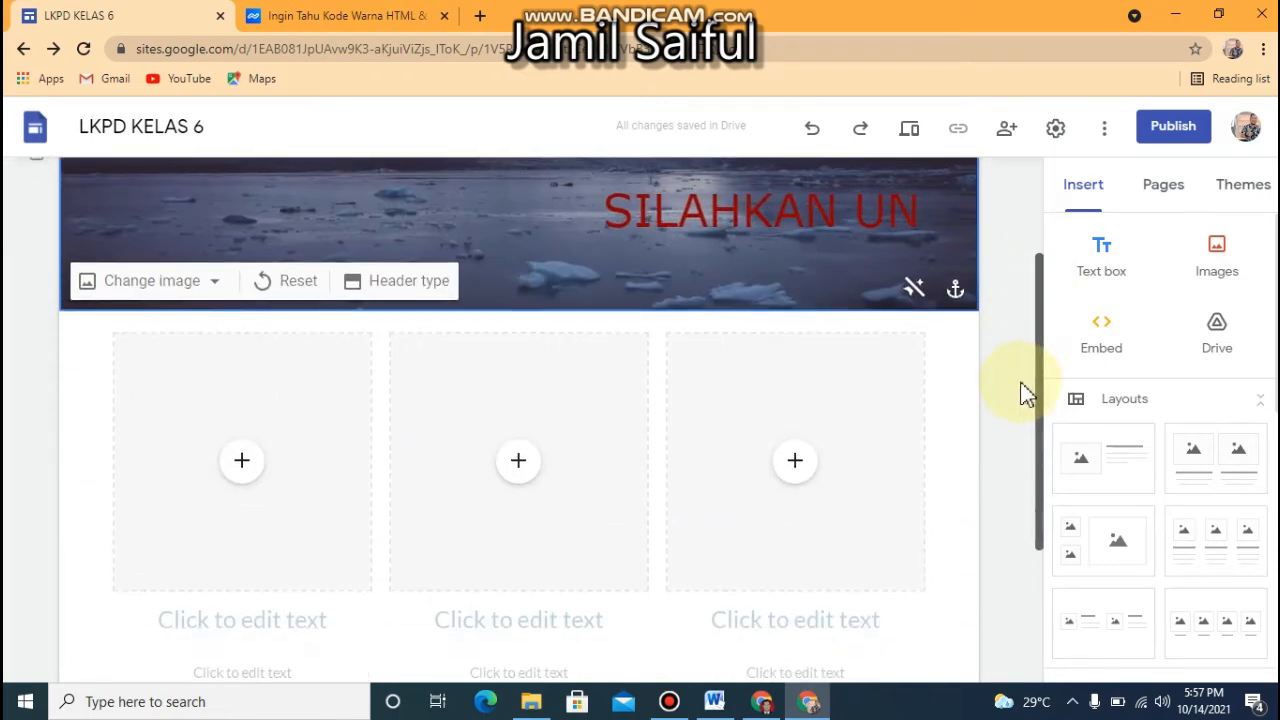
left_click(245, 466)
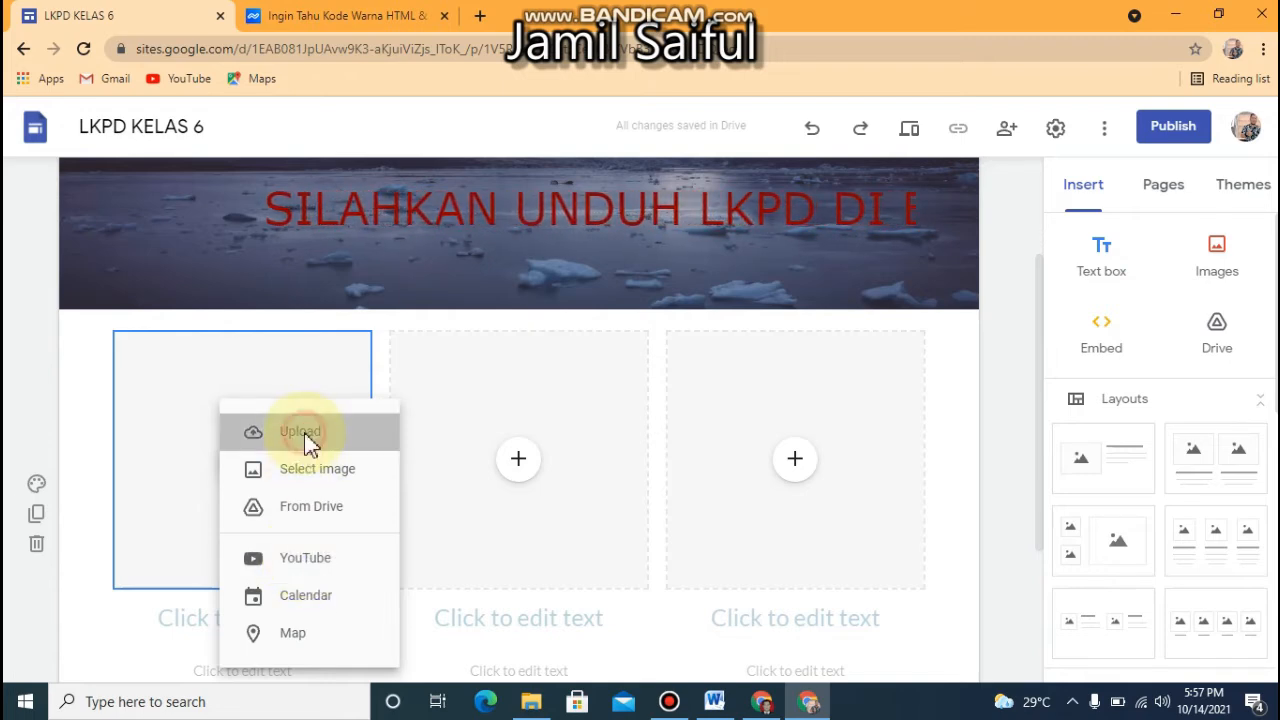
left_click(308, 438)
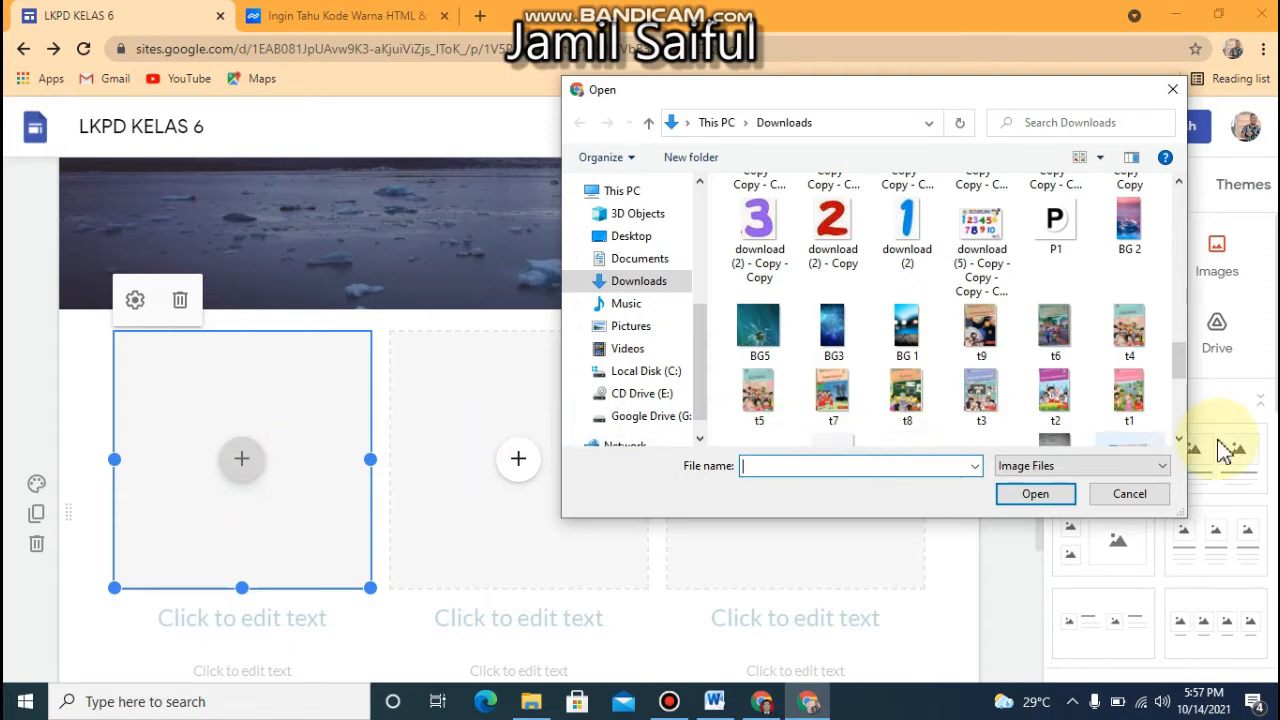
left_click(1033, 494)
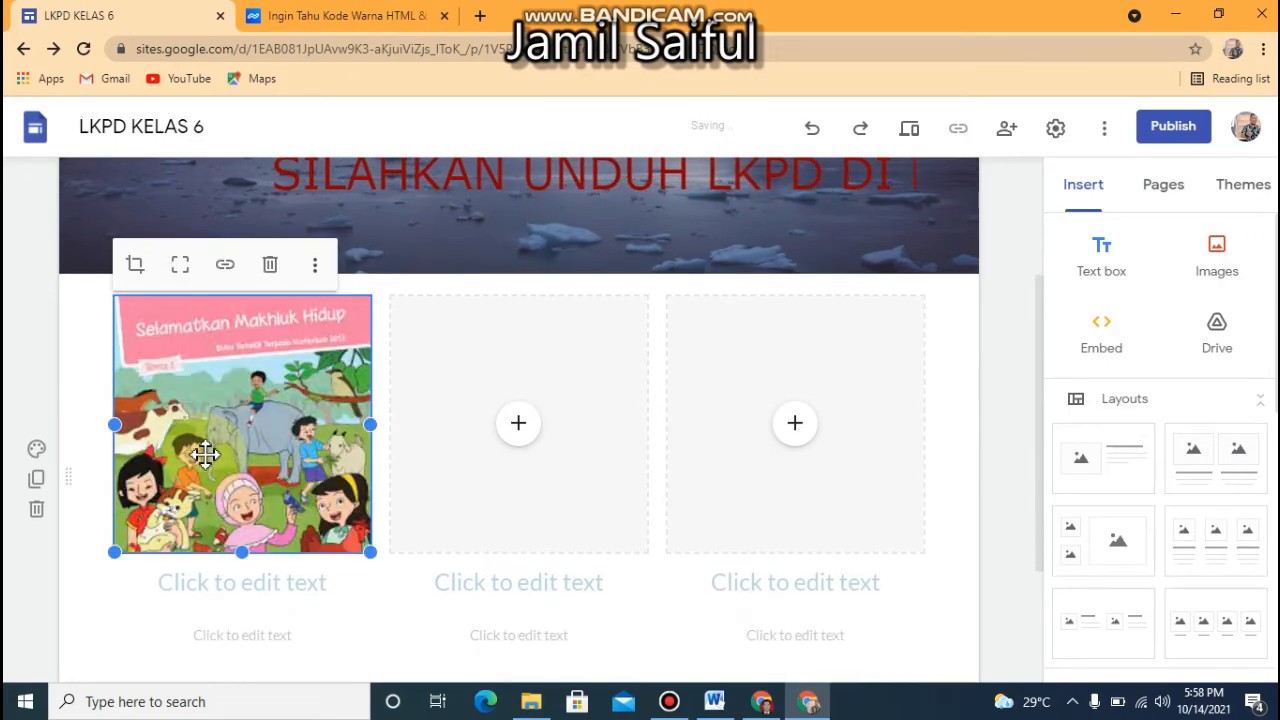
left_click(248, 576)
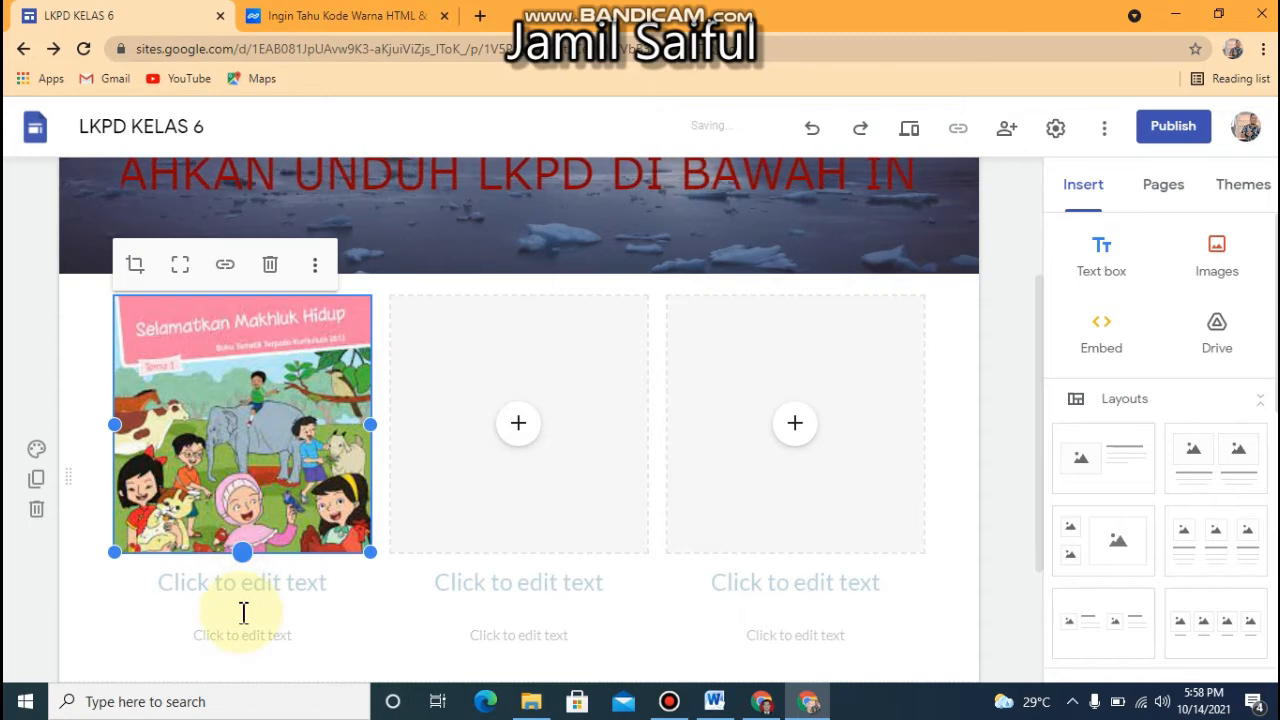
left_click_drag(242, 553, 242, 567)
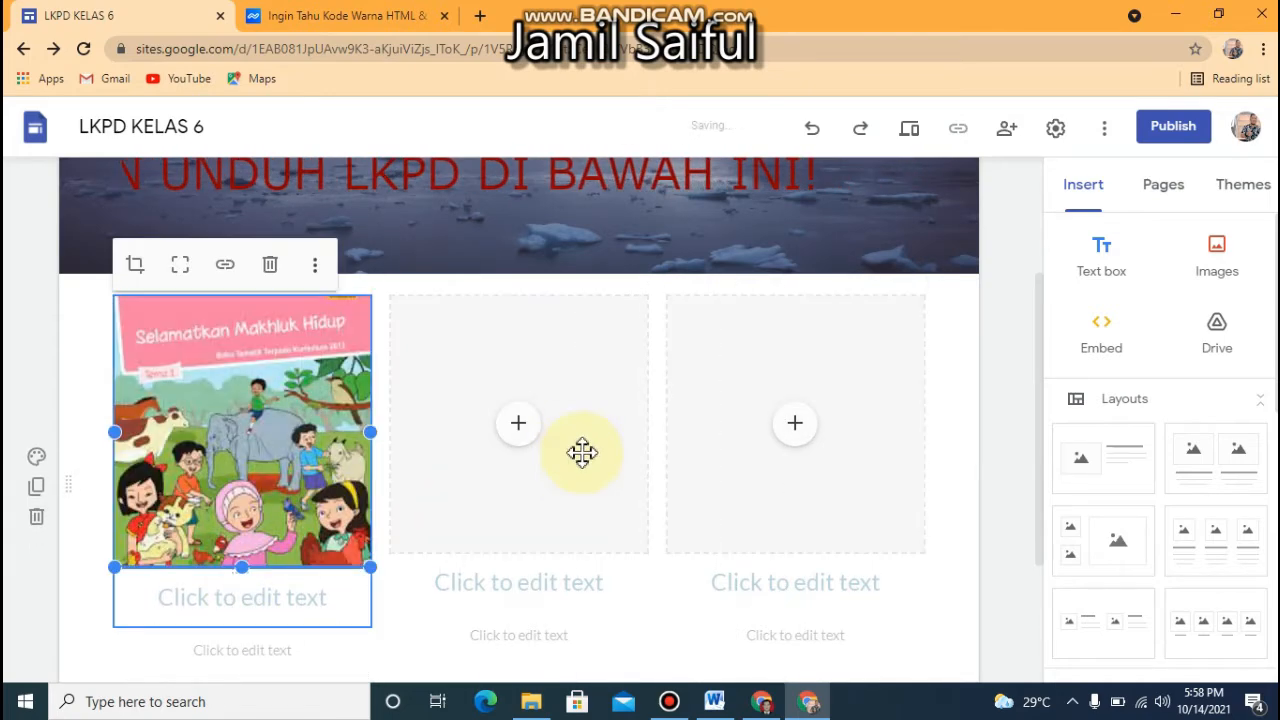
Enter the heading "TEMA 1" and the caption "SELAMATKAN MAHLUK HIDUP" under the first book cover
left_click(261, 597)
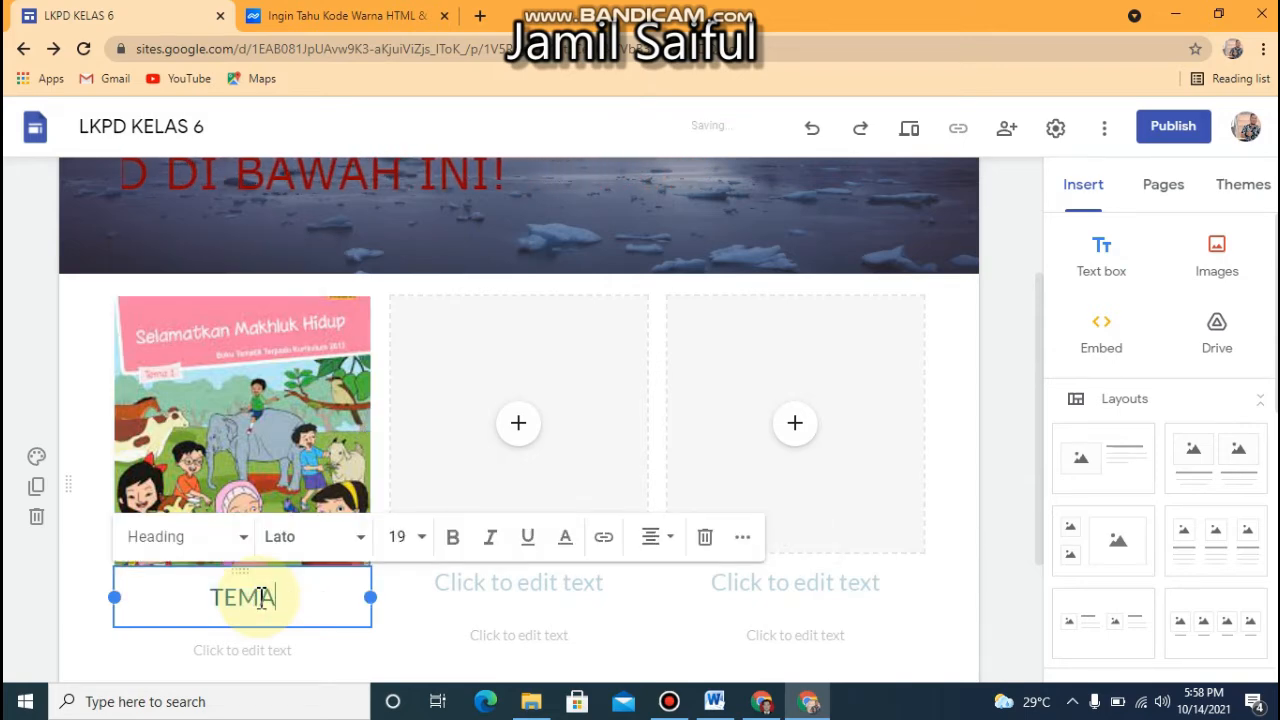
left_click(224, 650)
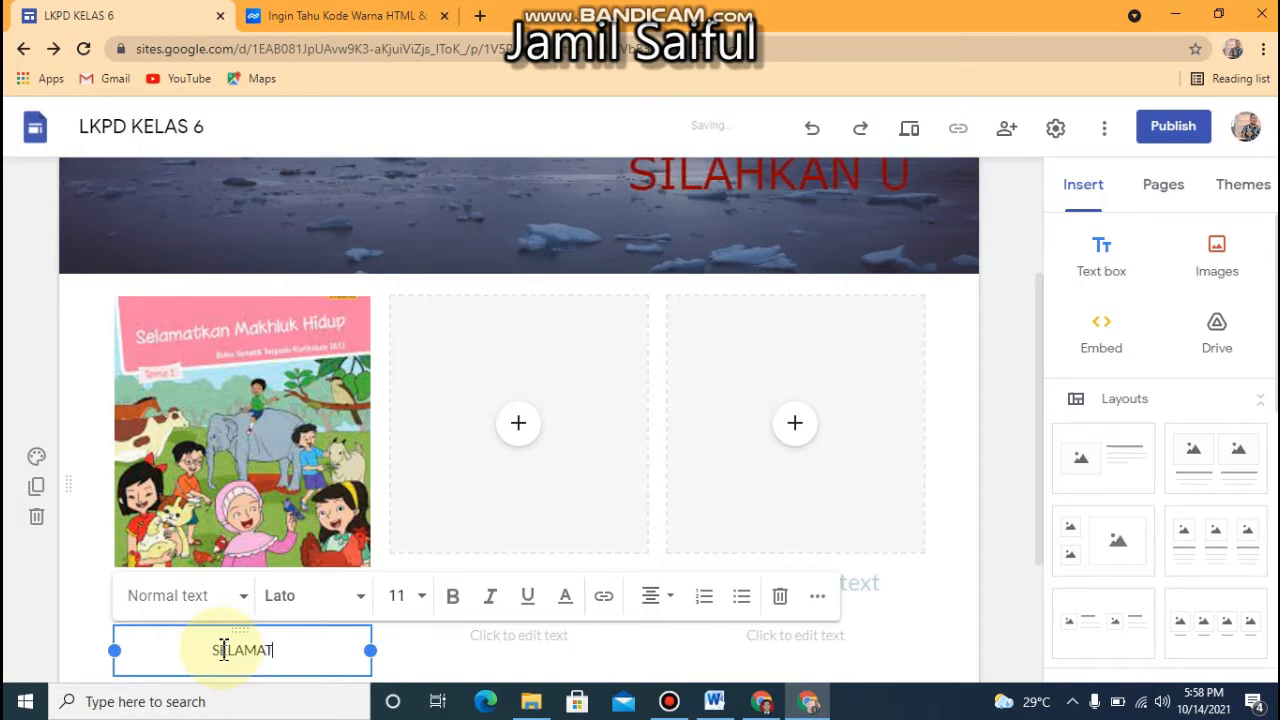
type("KAN M")
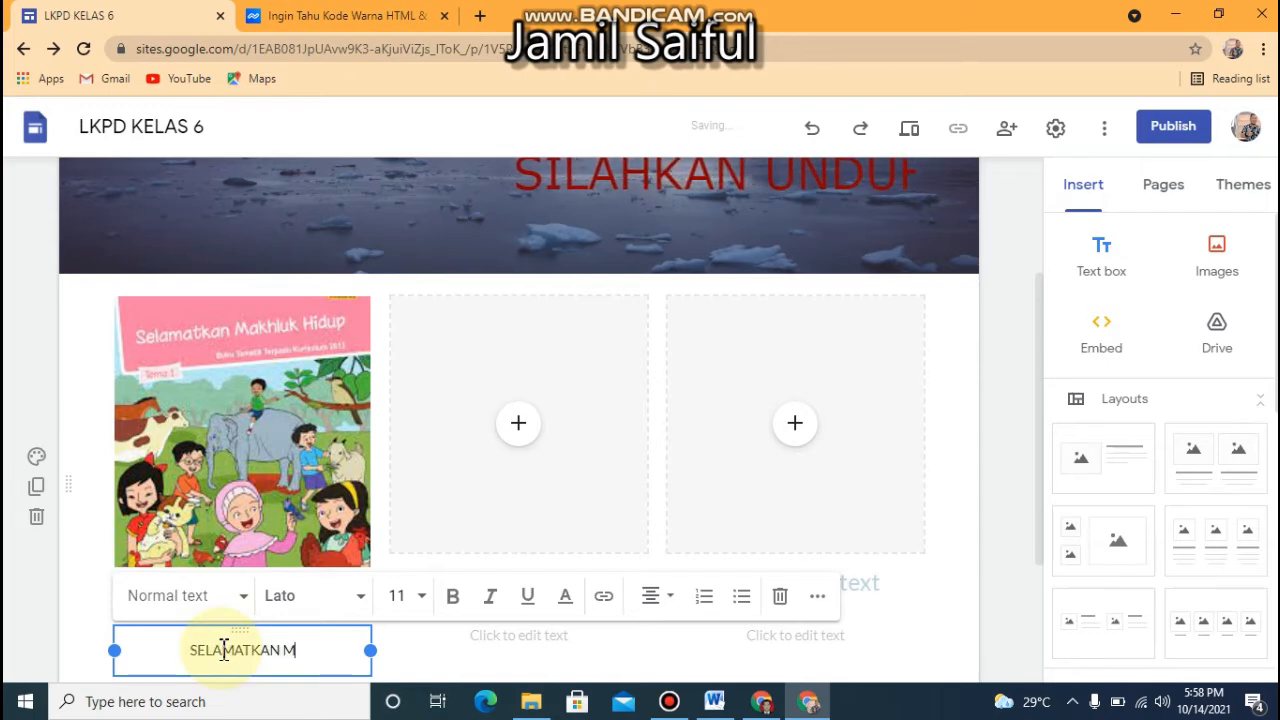
type("AHLUK HI")
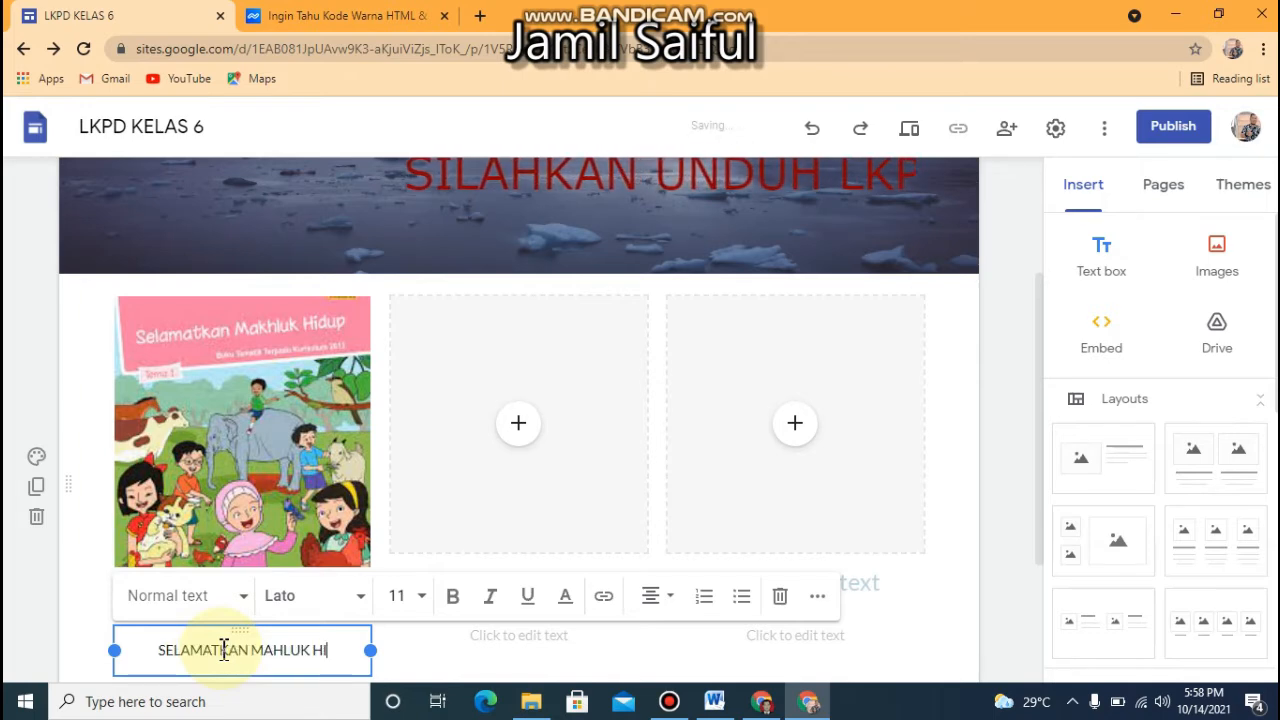
type("DUP")
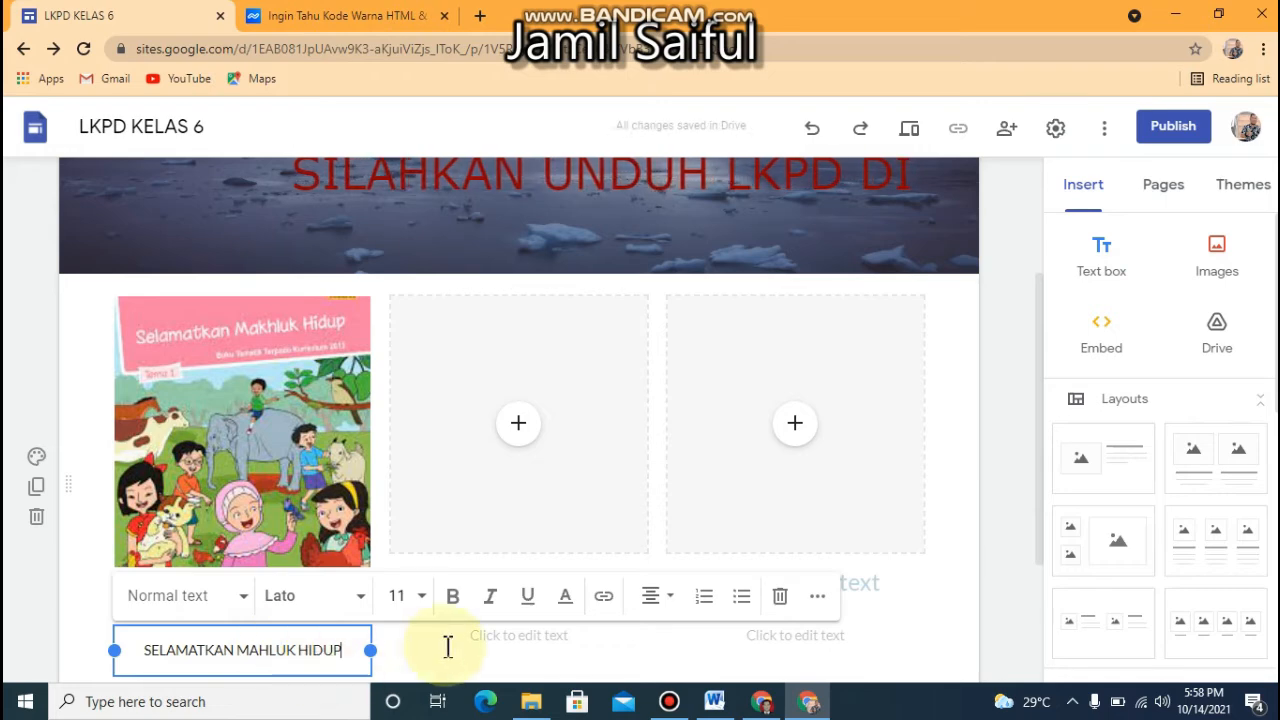
left_click(447, 647)
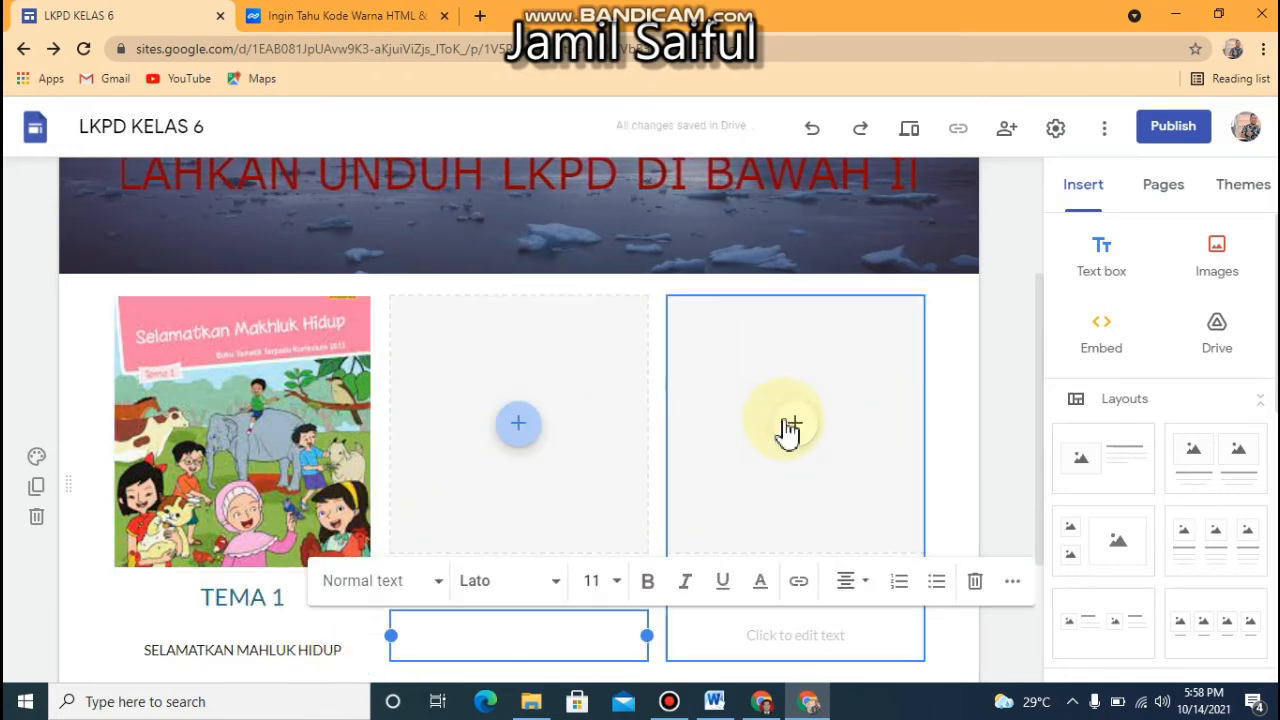
left_click_drag(1037, 400, 1030, 530)
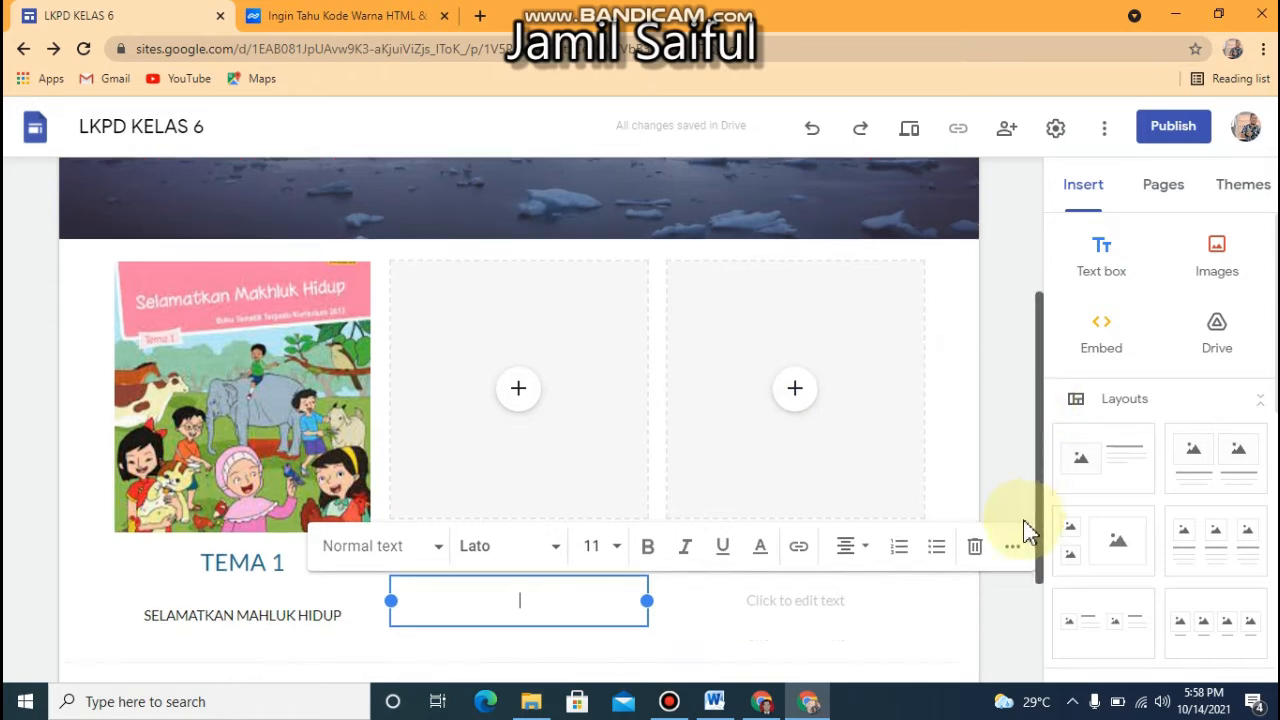
scroll(1030, 530, "down", 2)
left_click(358, 585)
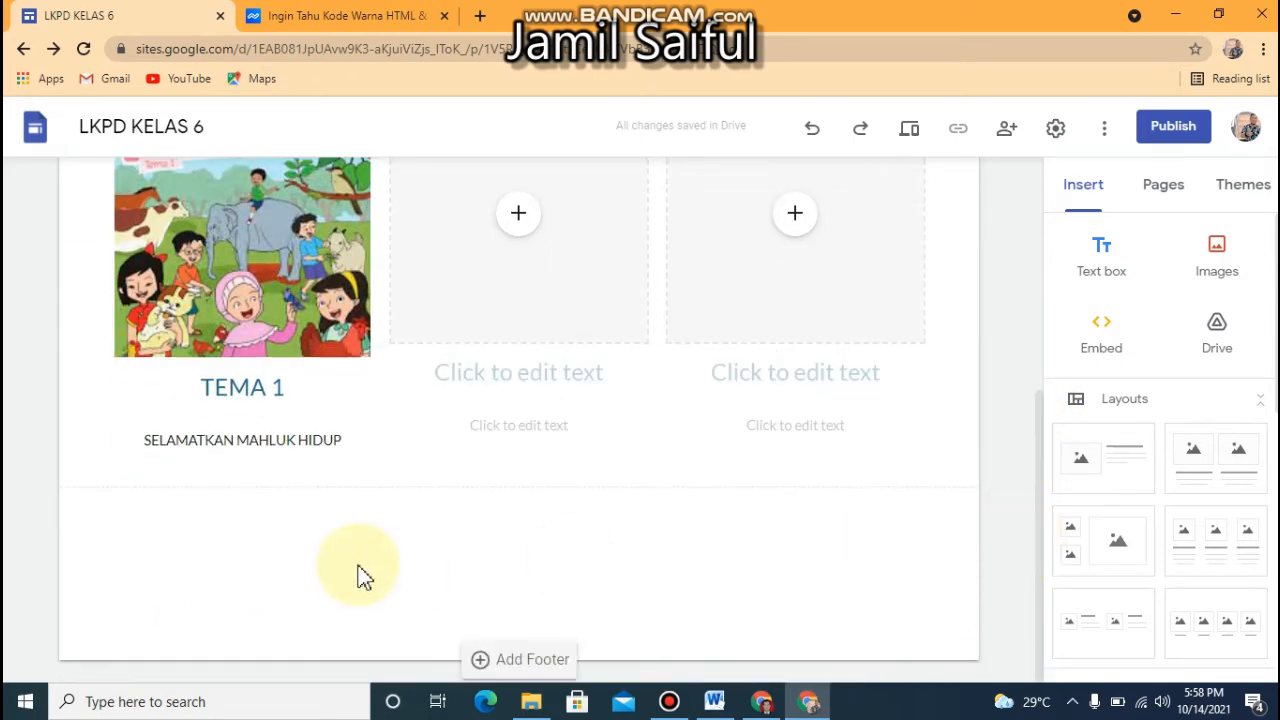
double_click(193, 562)
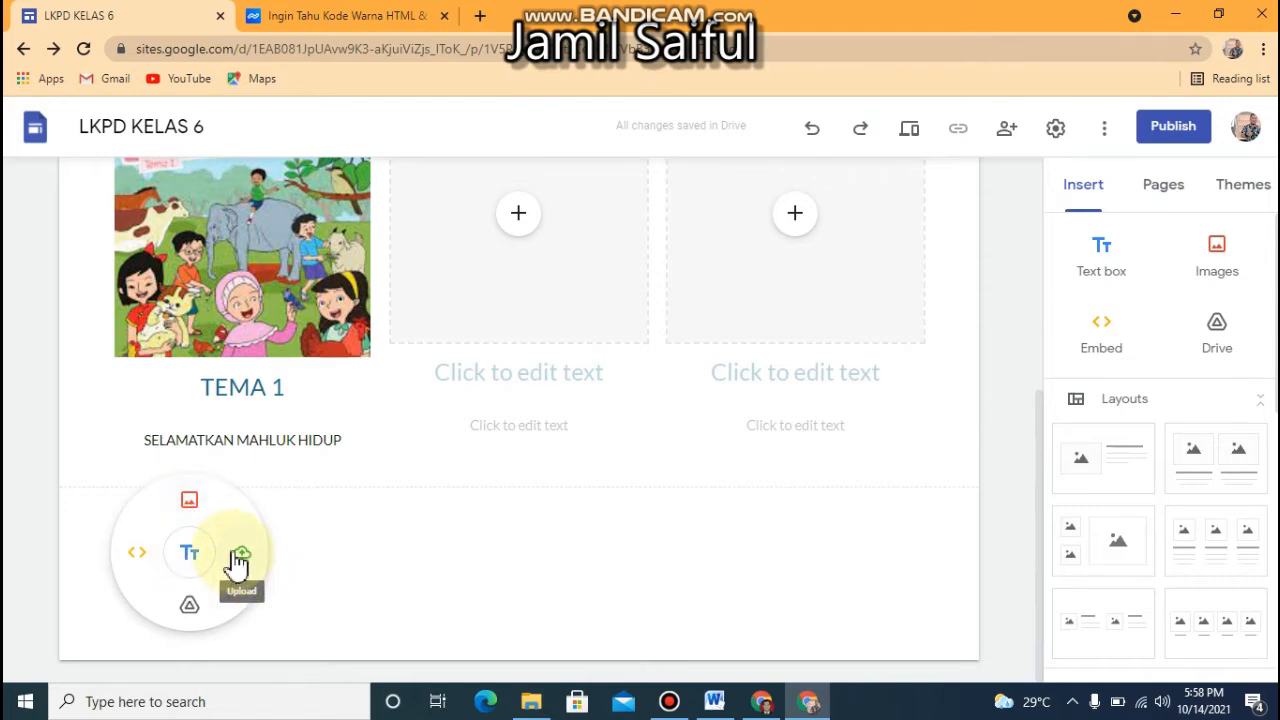
left_click(190, 502)
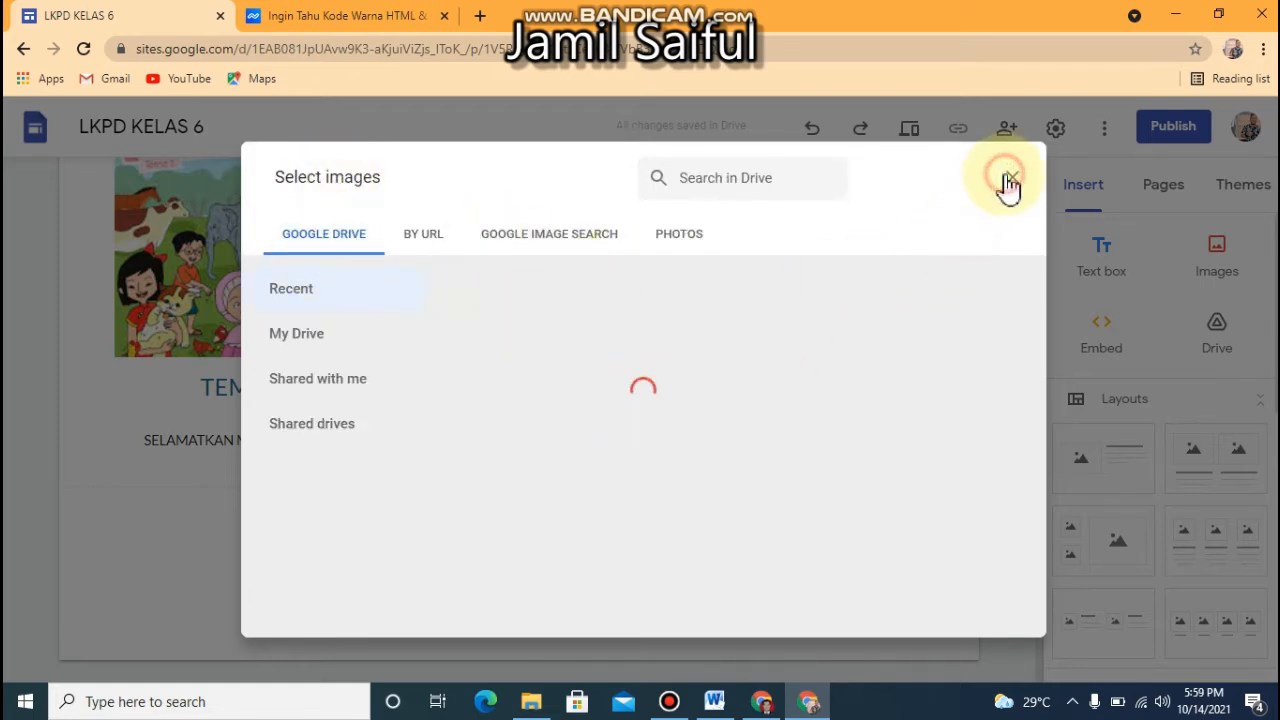
left_click(136, 500)
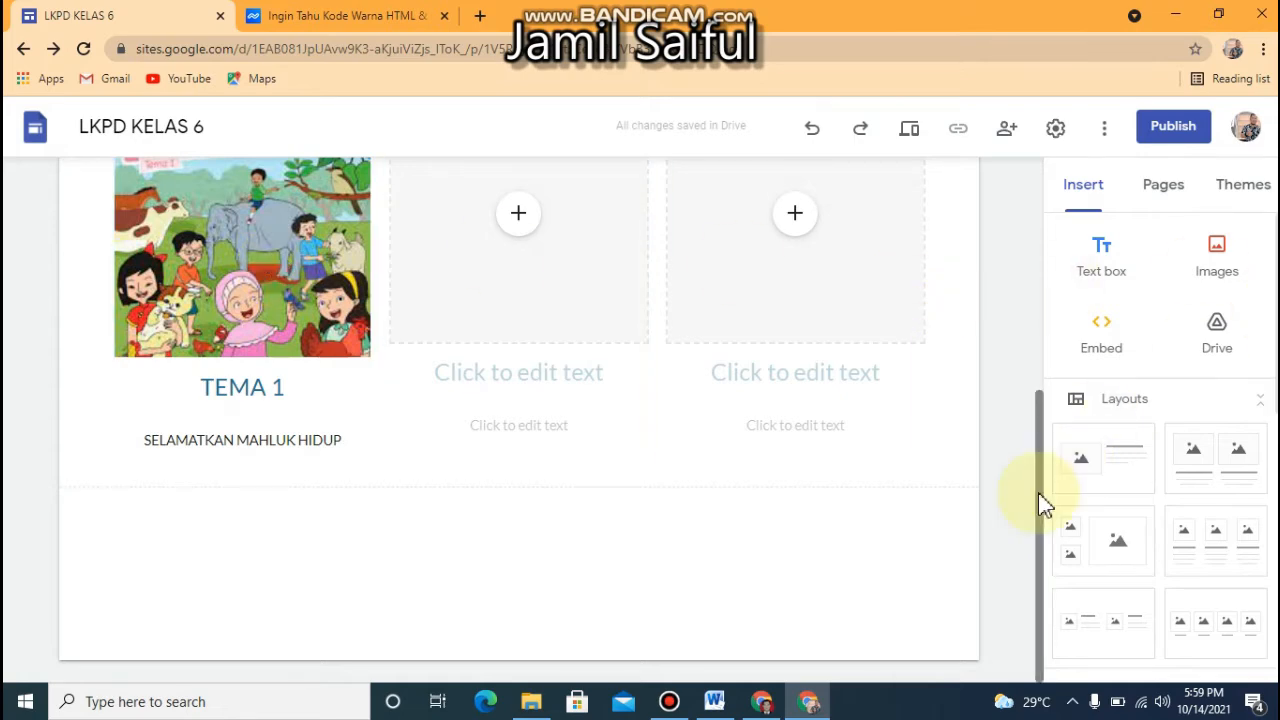
Upload "download__1_-removebg-preview (1)" from the Downloads folder as the site logo in the brand images settings
left_click_drag(1040, 495, 1009, 237)
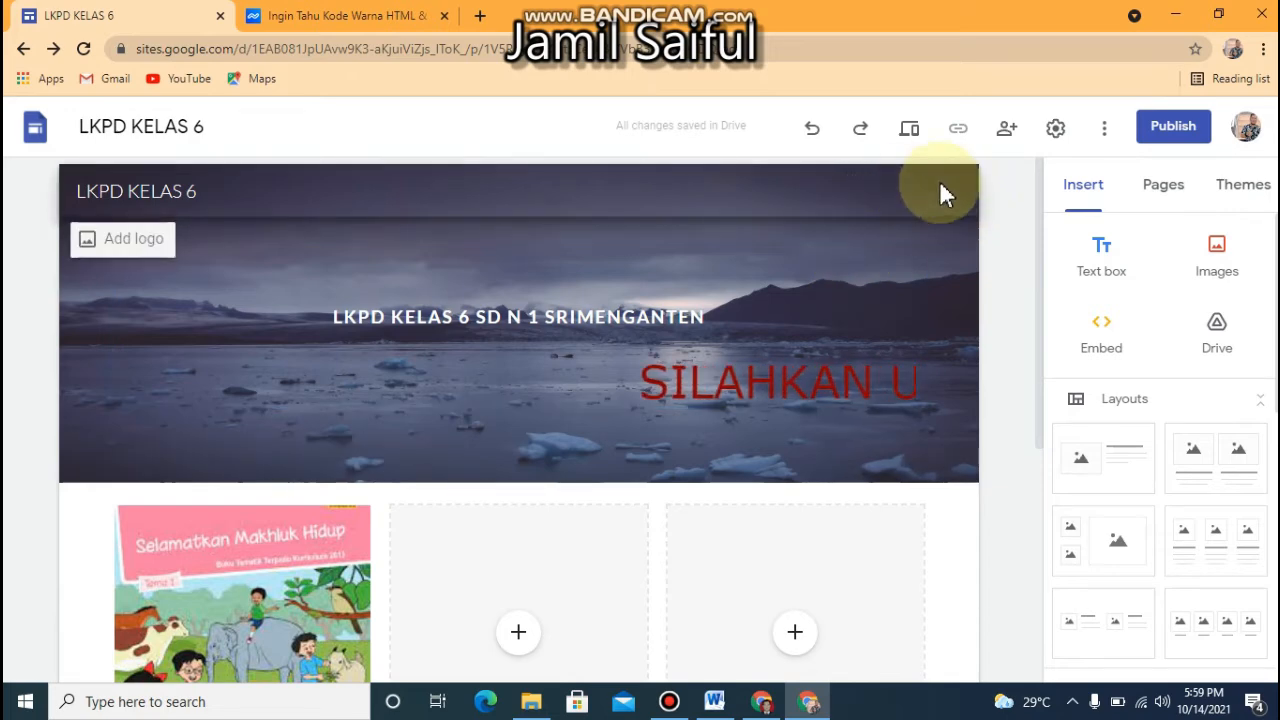
left_click(1055, 130)
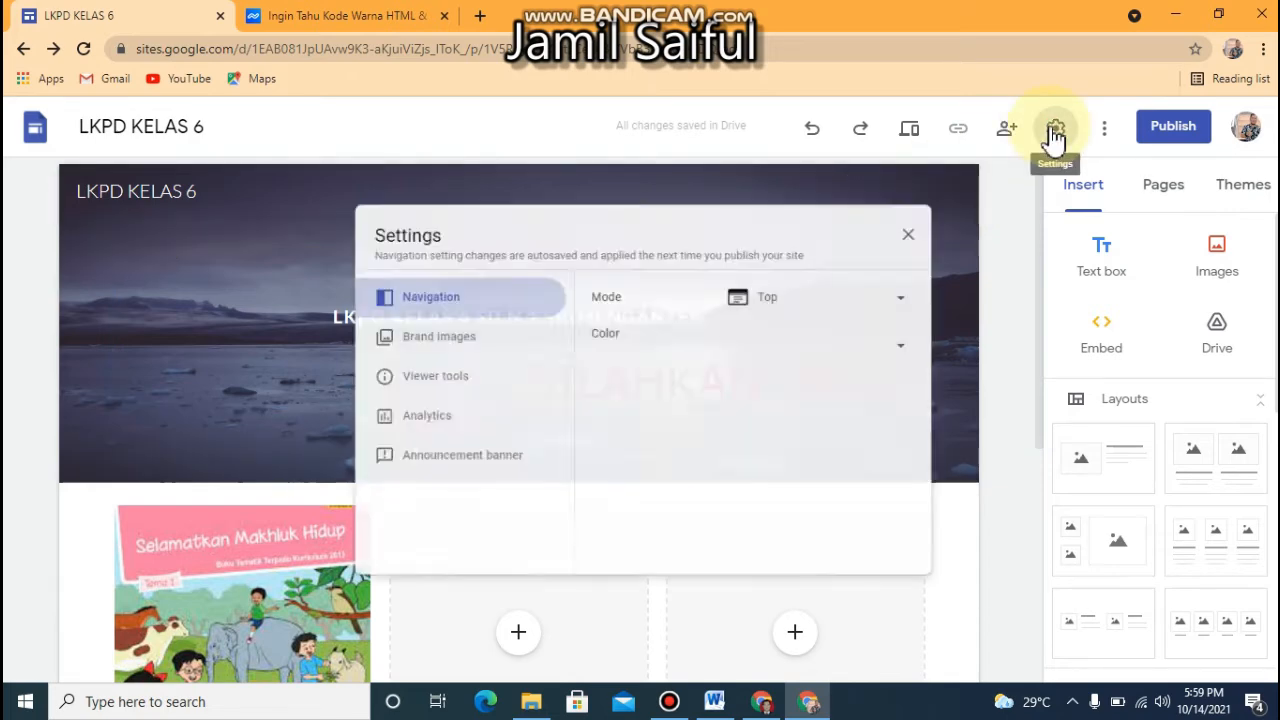
left_click(800, 345)
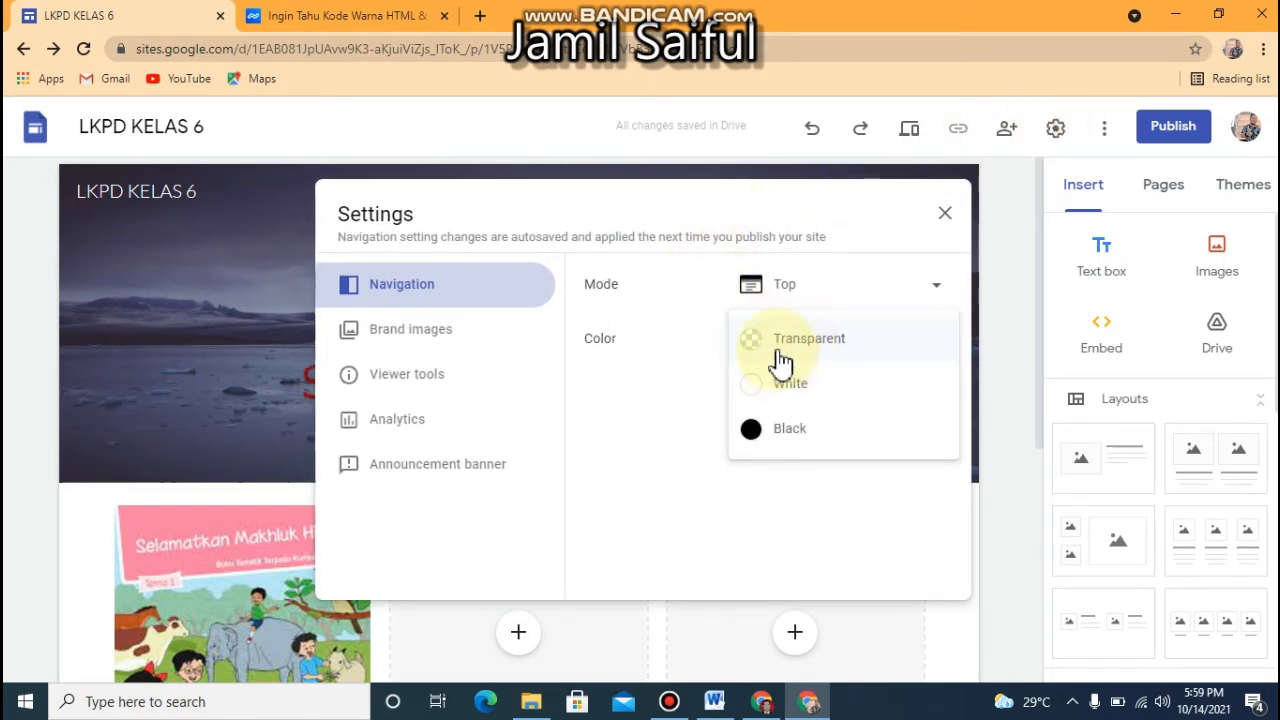
left_click(431, 335)
left_click(433, 340)
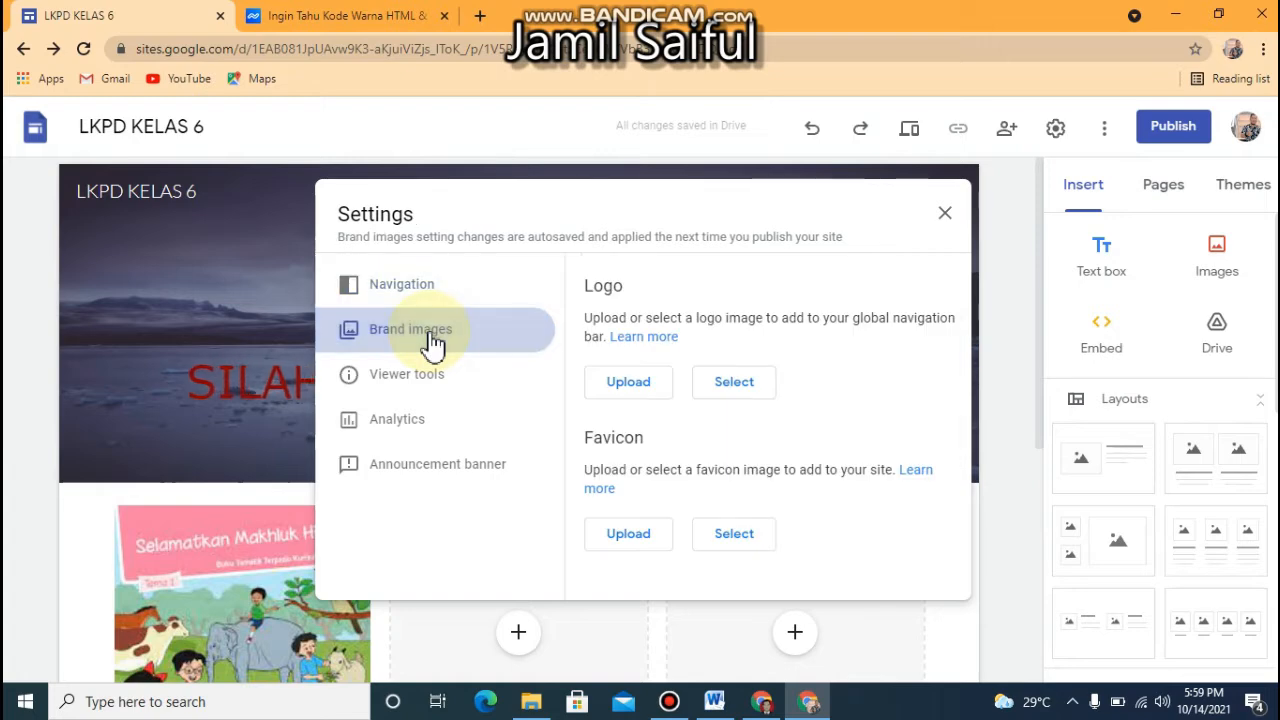
left_click(620, 390)
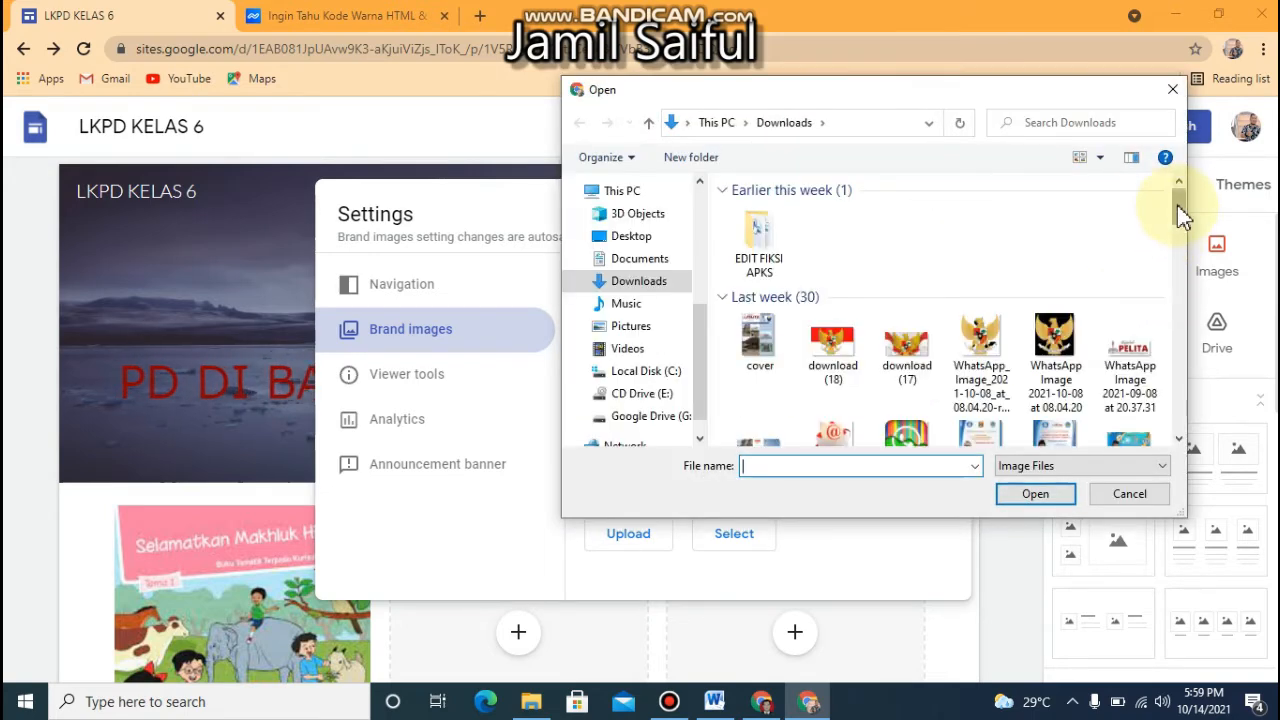
left_click_drag(1180, 245, 1143, 286)
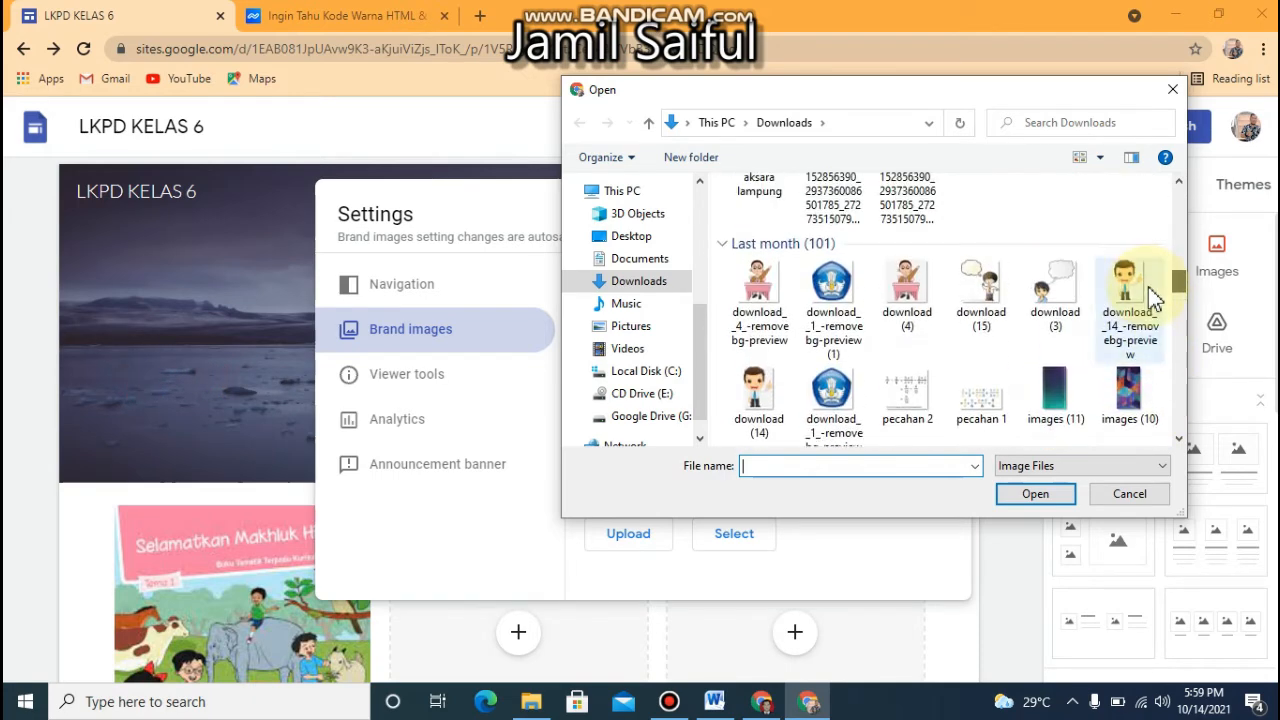
left_click(835, 340)
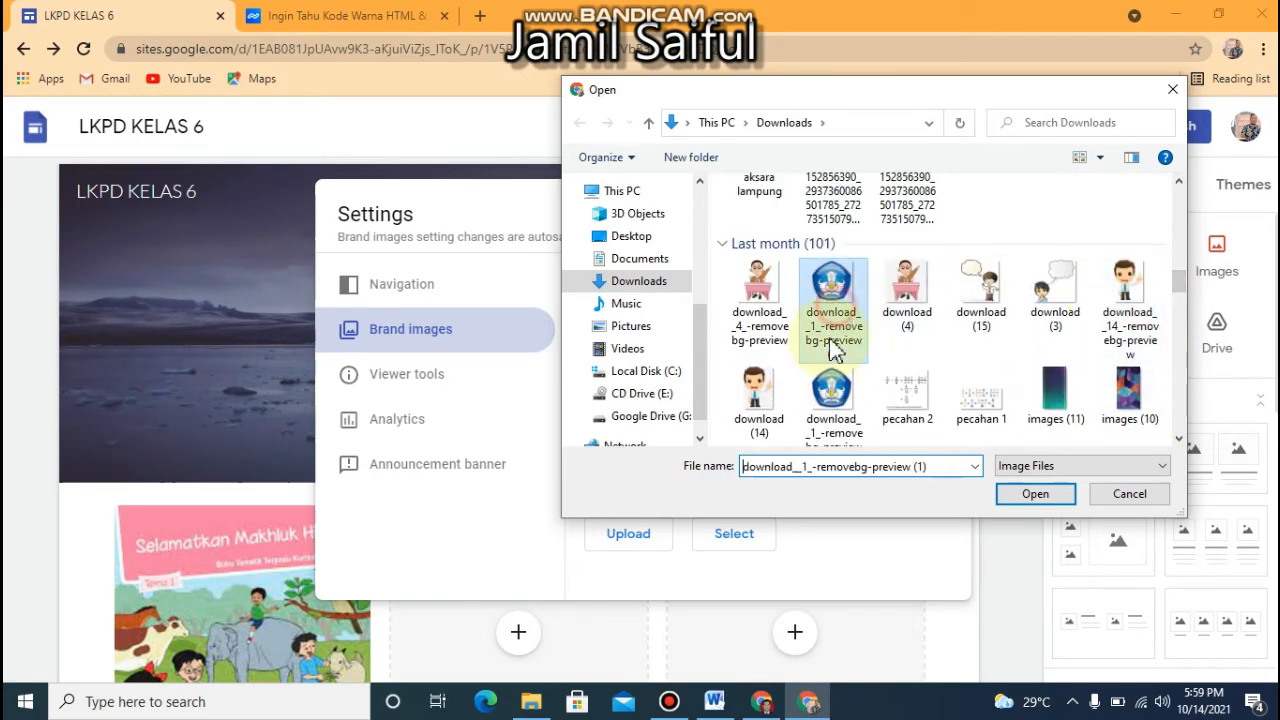
left_click(1032, 497)
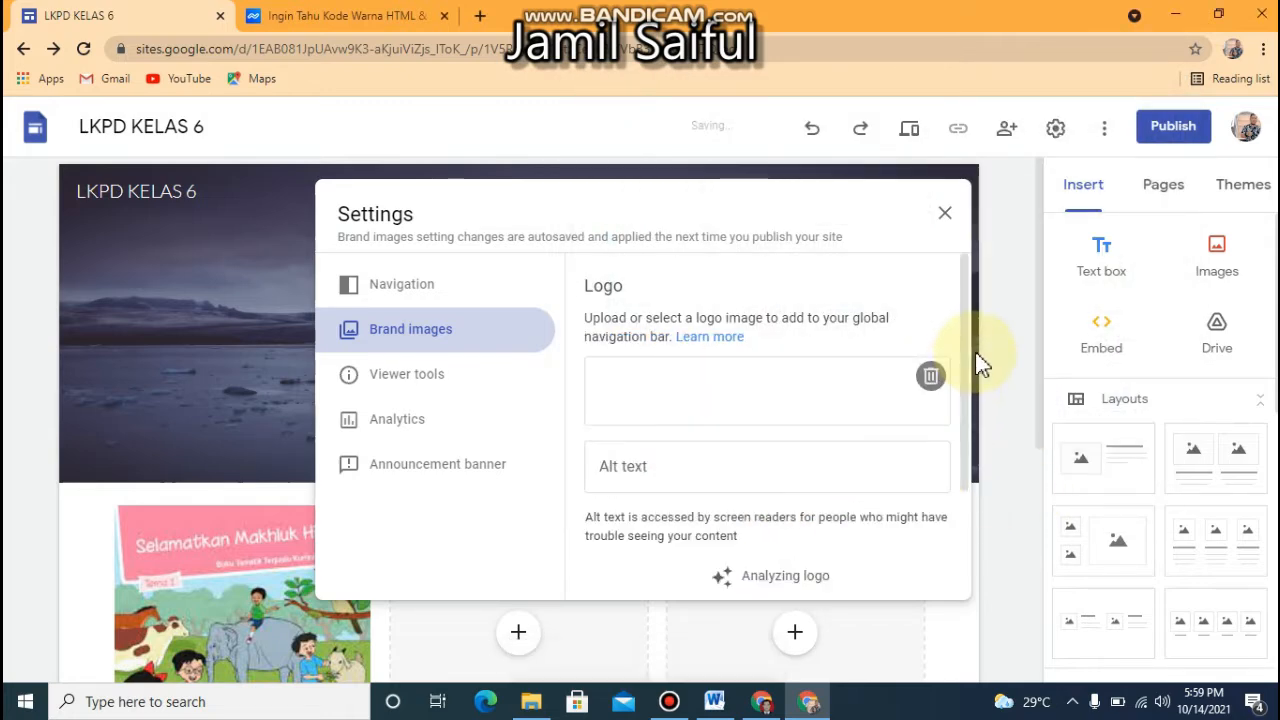
Upload the "logo_tanggamus_asli_-_Copy-removebg" image from the Downloads folder as the site's favicon
scroll(751, 331, "down", 2)
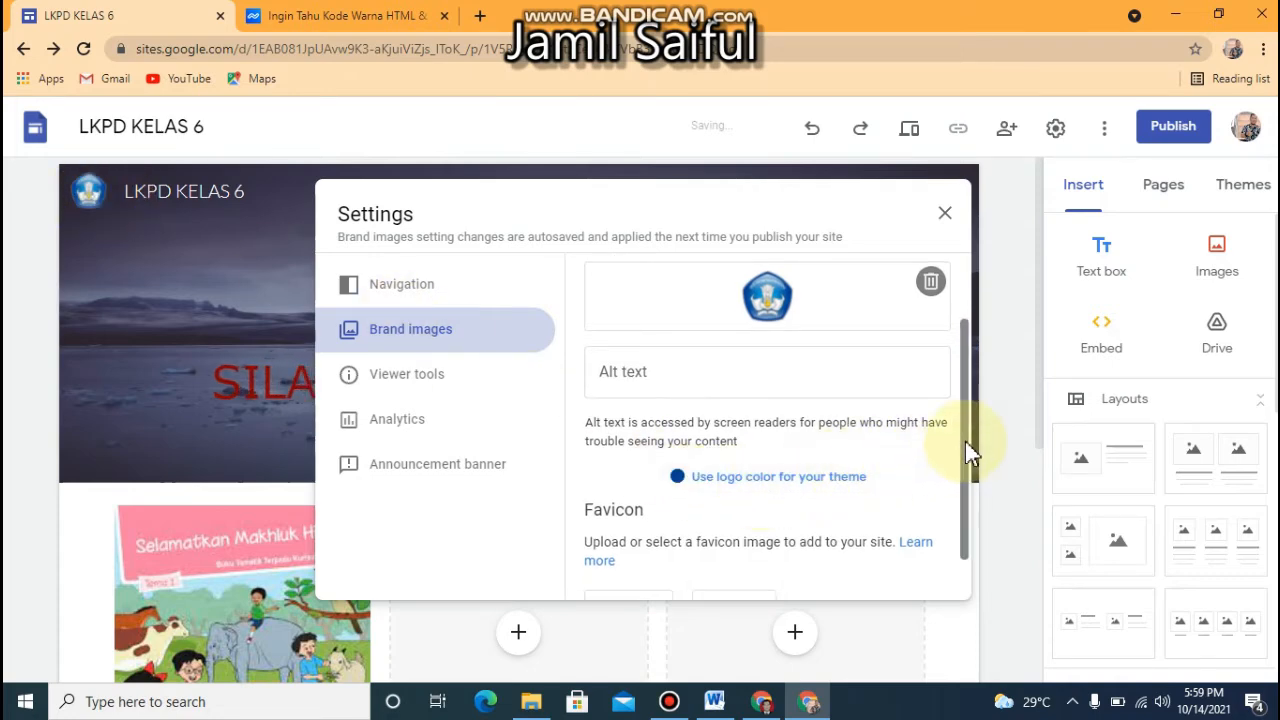
scroll(963, 503, "down", 1)
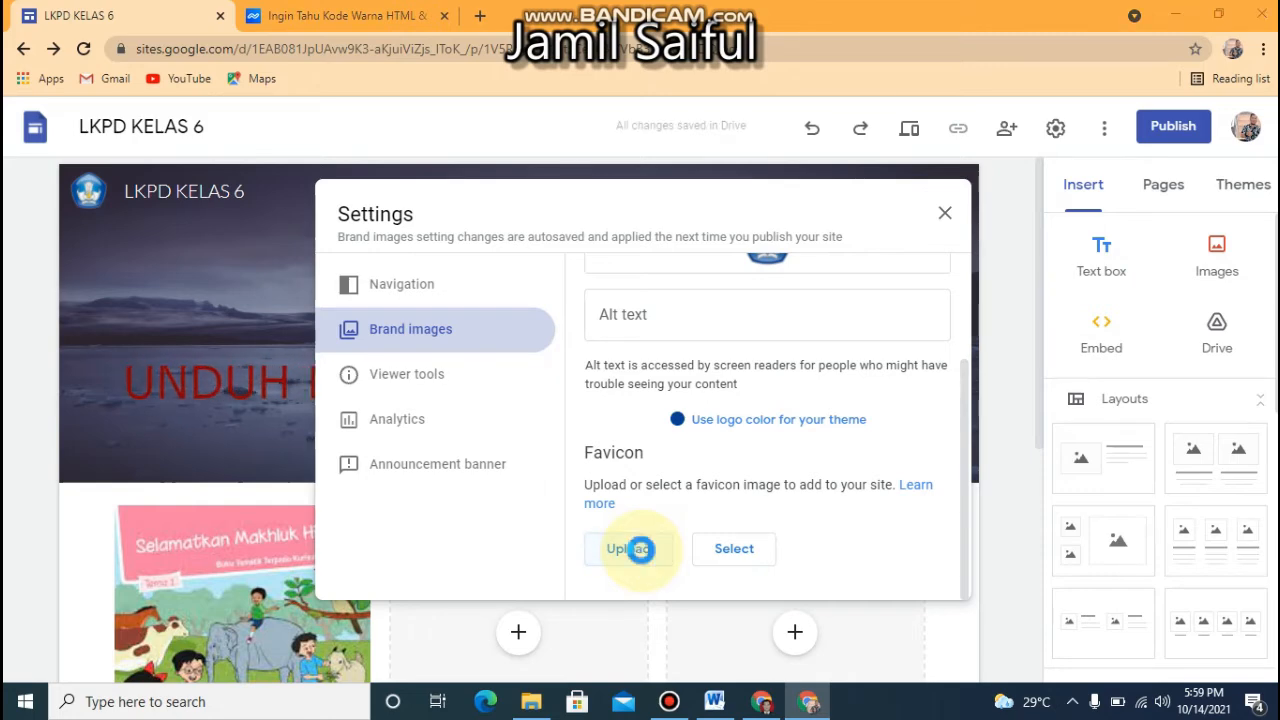
left_click(645, 556)
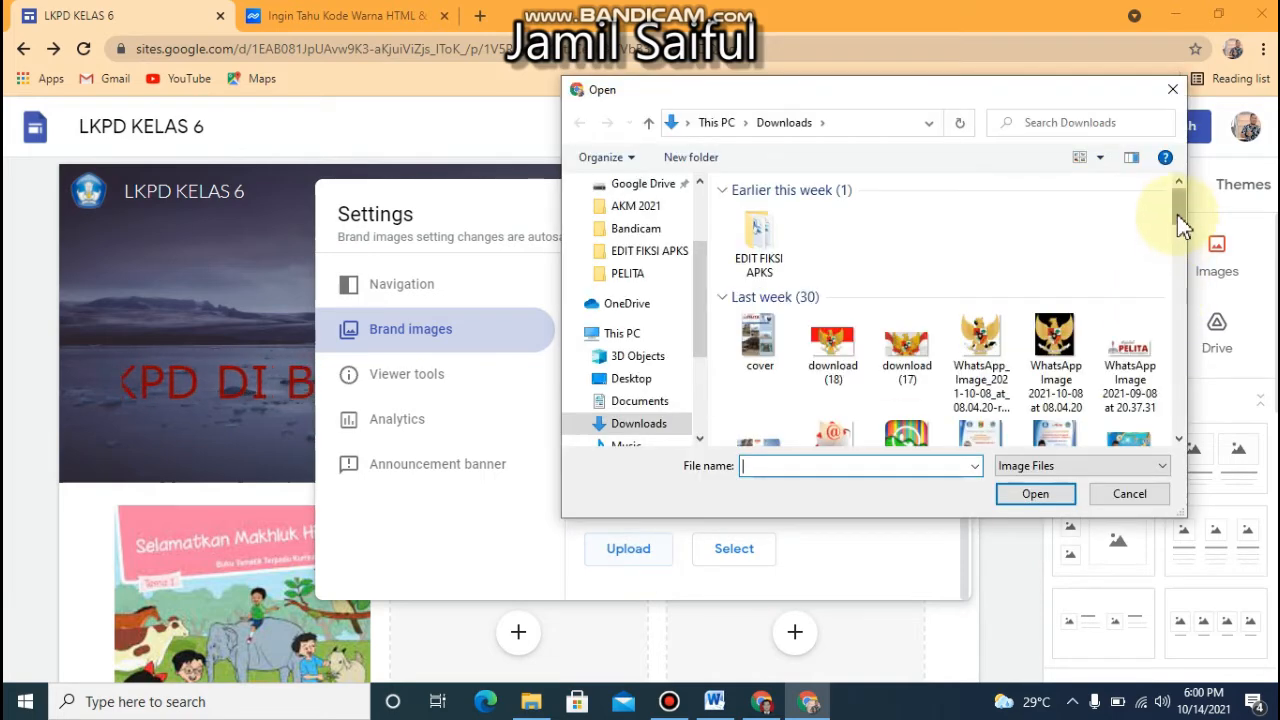
left_click_drag(1177, 214, 1150, 416)
left_click(838, 428)
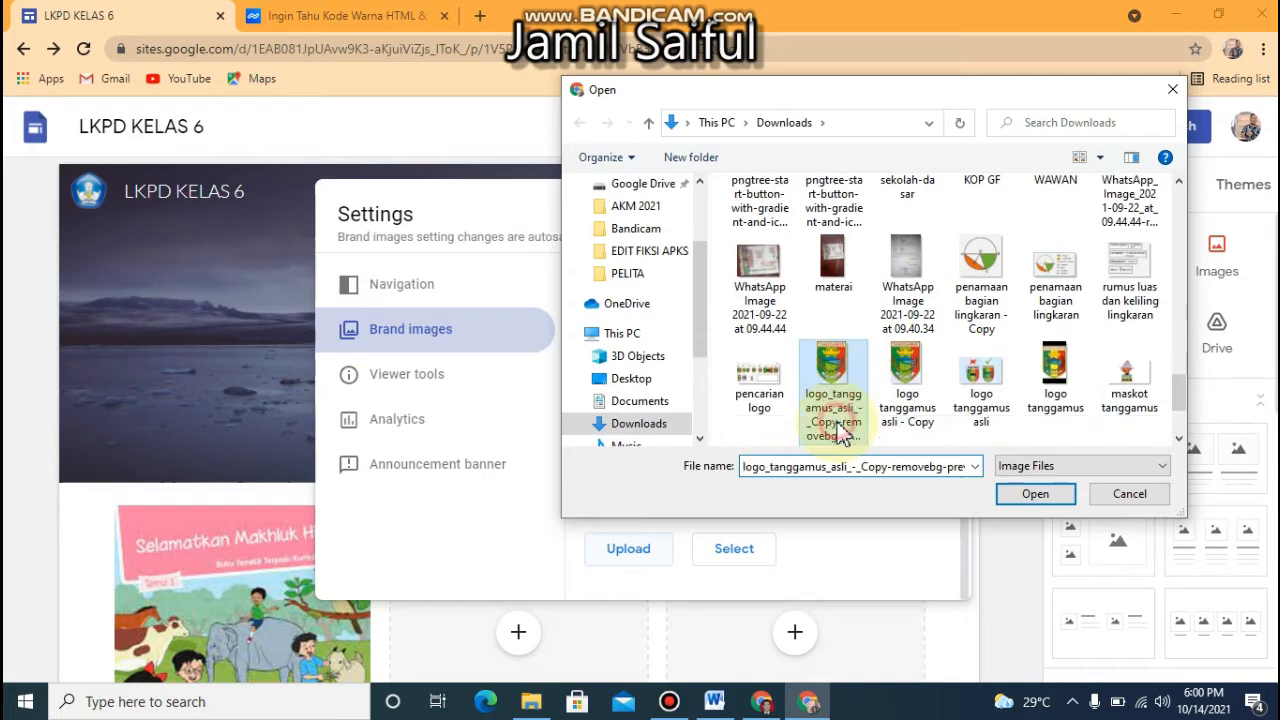
left_click(1036, 495)
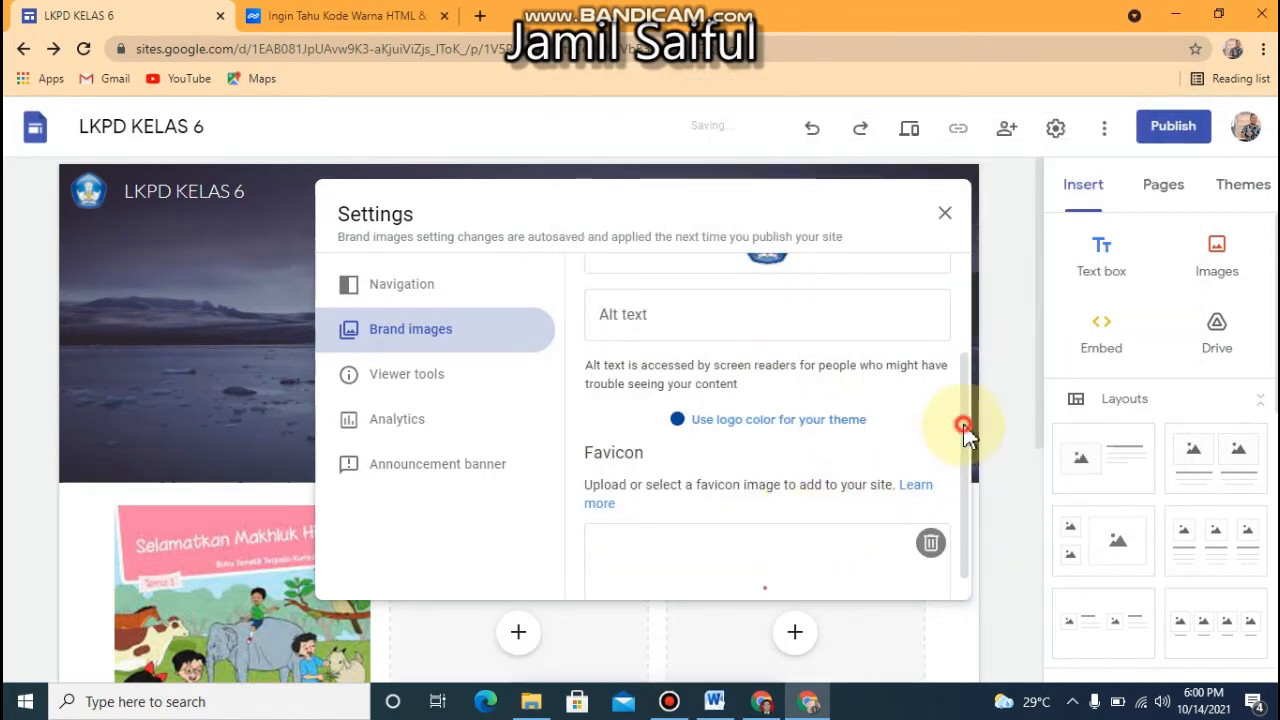
Check the uploaded favicon in the brand images settings and close the site settings
left_click_drag(963, 428, 966, 514)
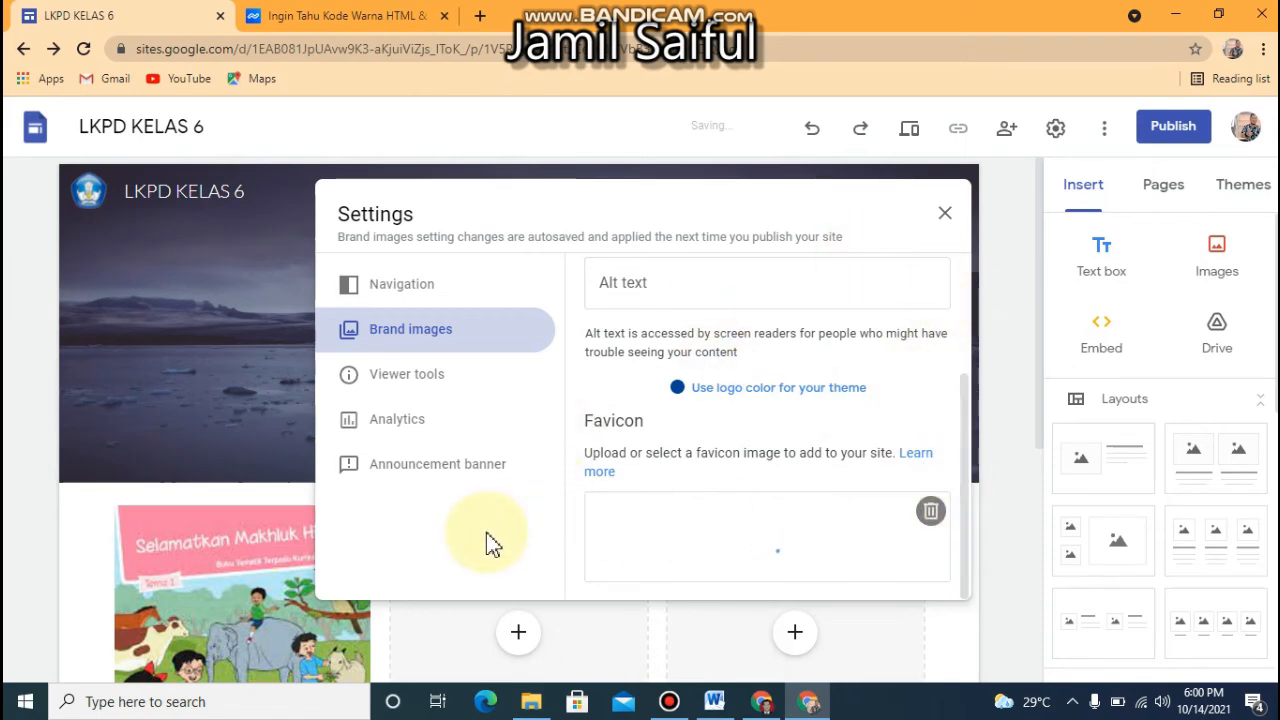
left_click(944, 220)
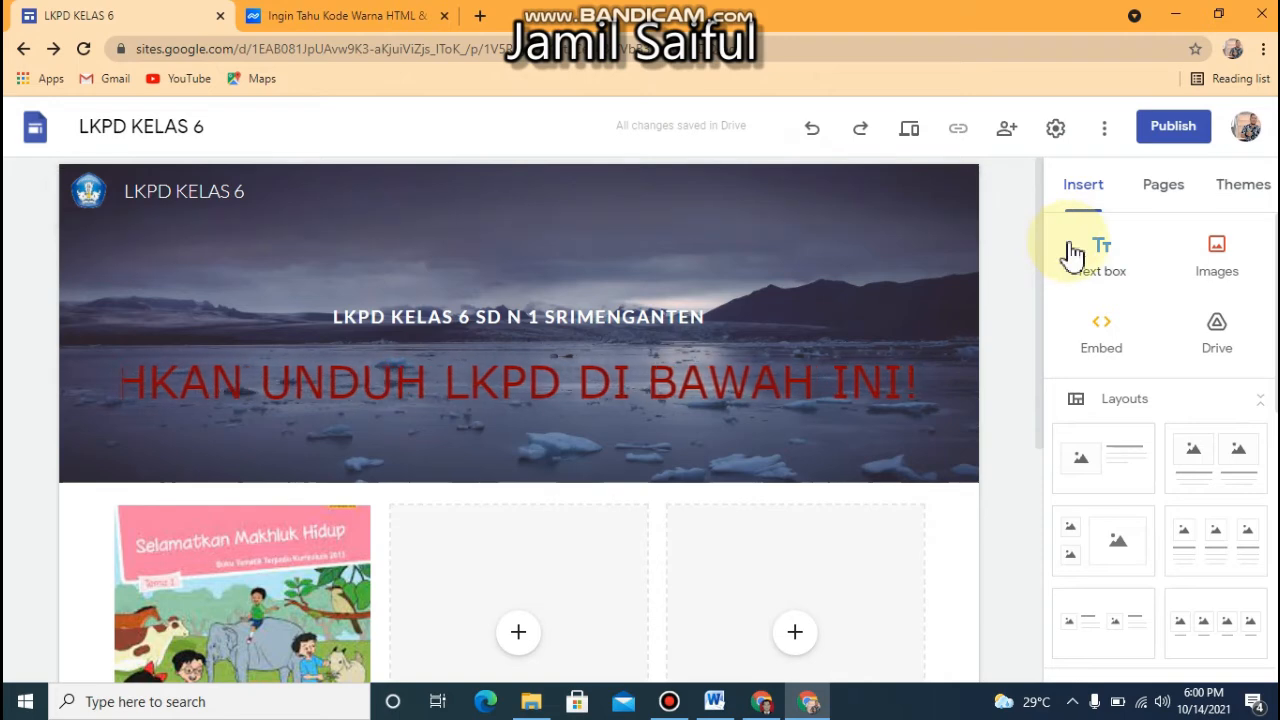
Add a subpage named "LKP TEMA 1" under the BERANDA page
left_click(1164, 188)
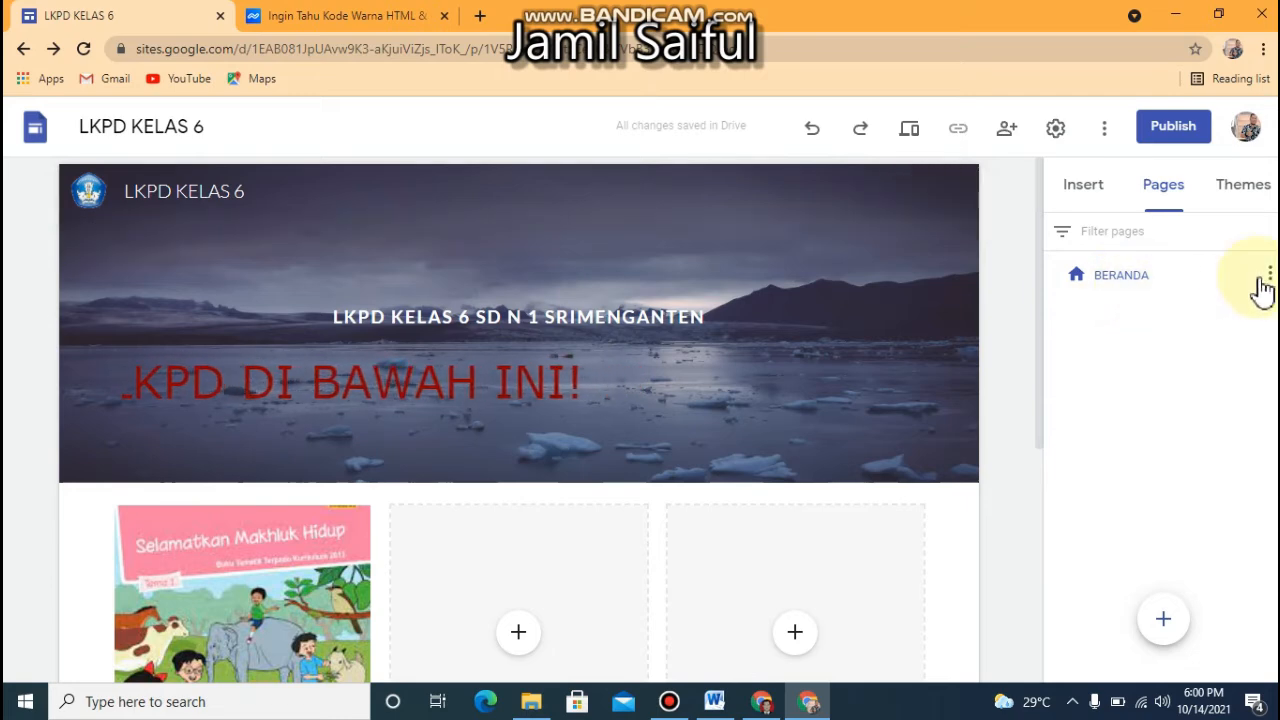
left_click(1268, 279)
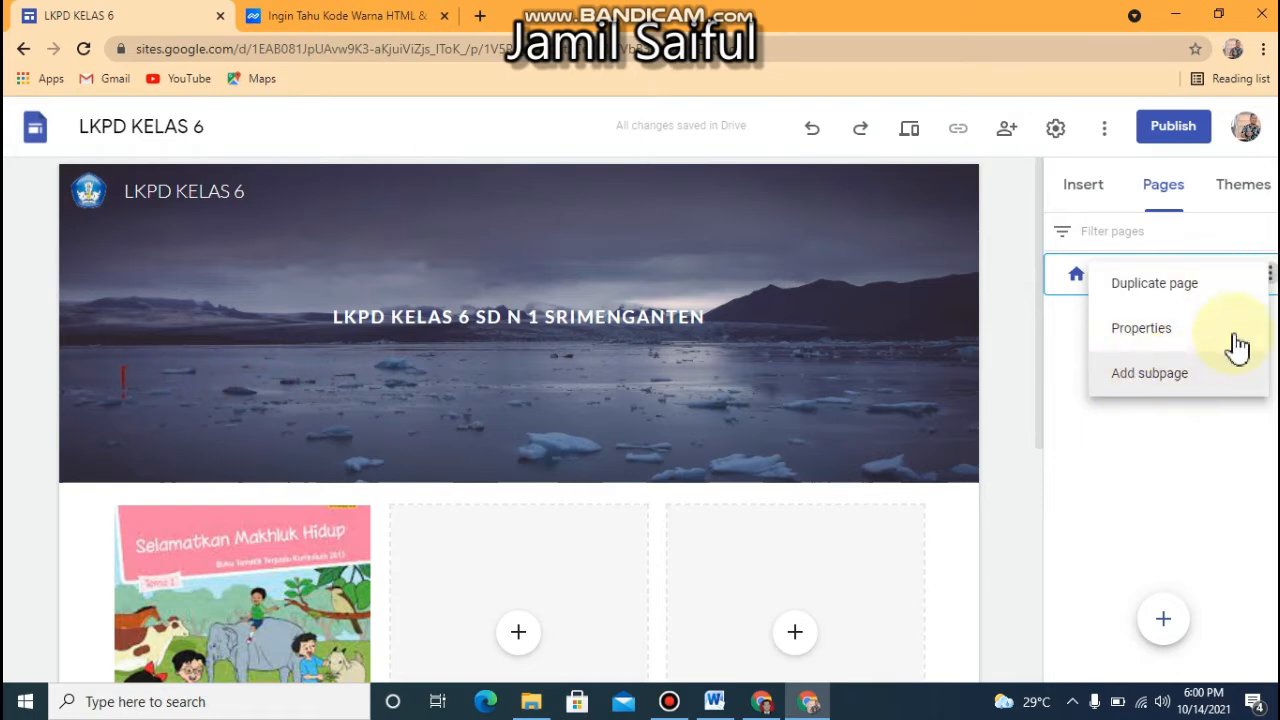
left_click(1269, 281)
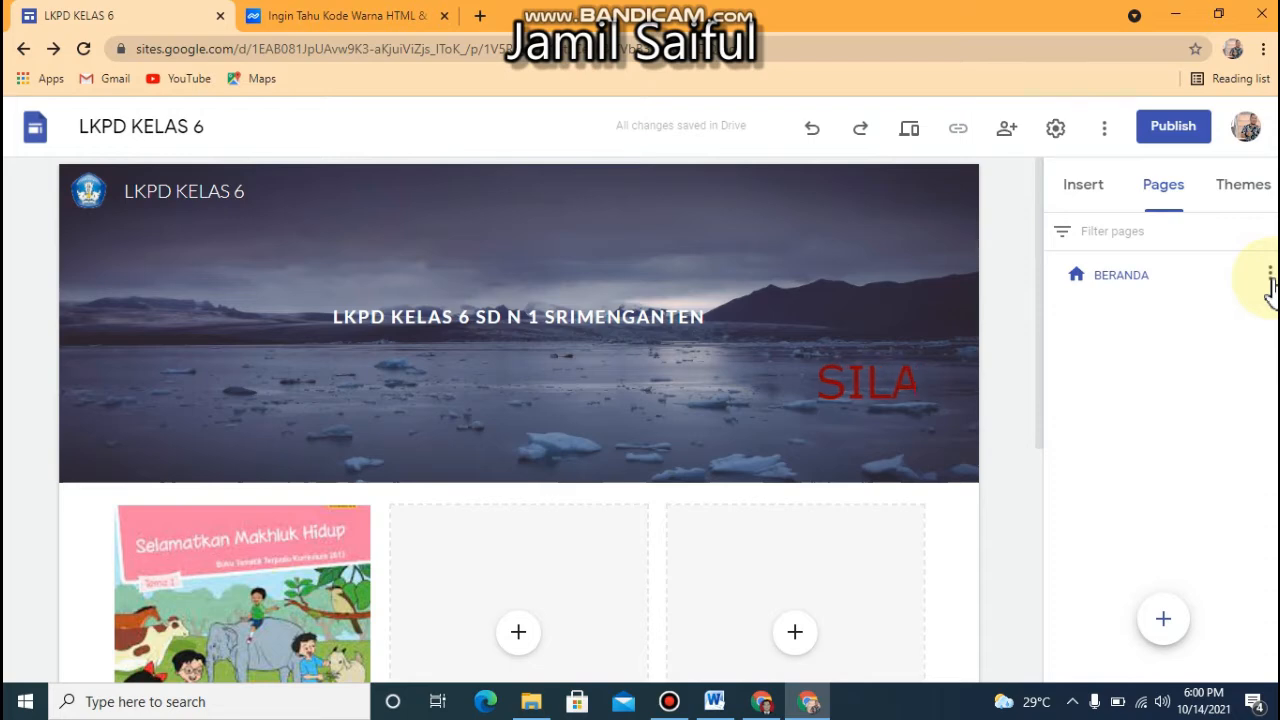
left_click(1269, 281)
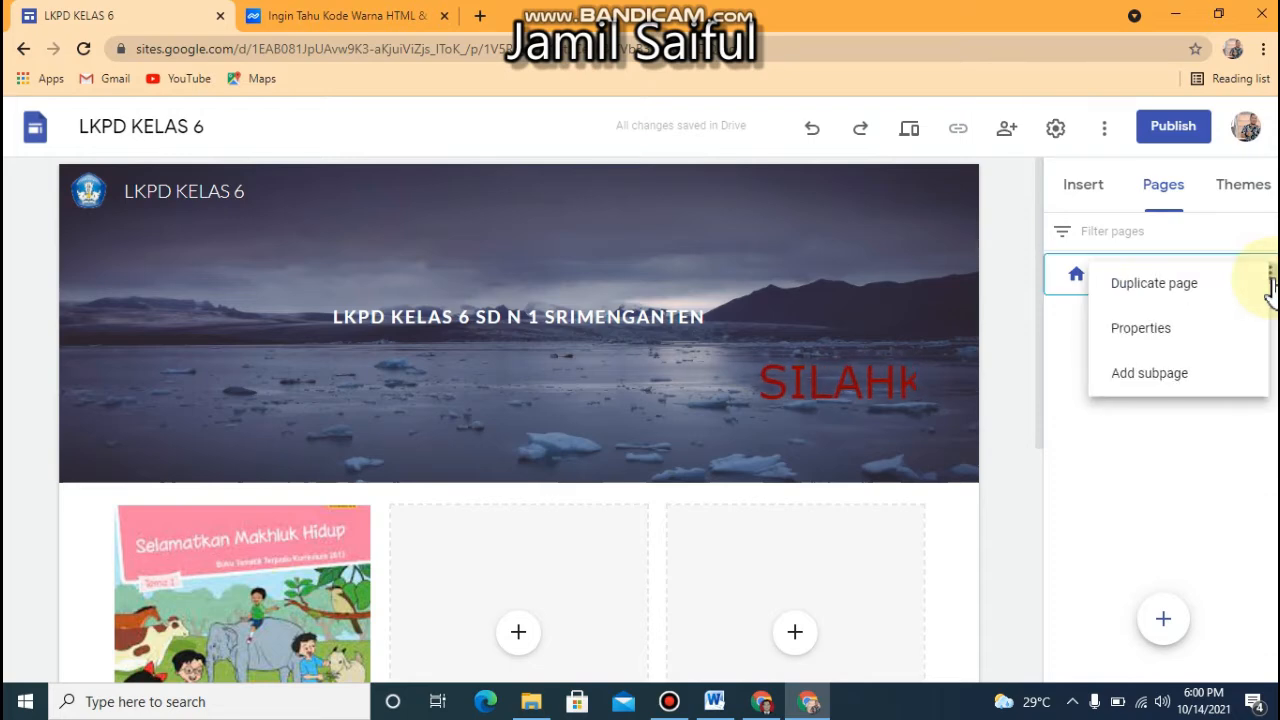
left_click(1124, 388)
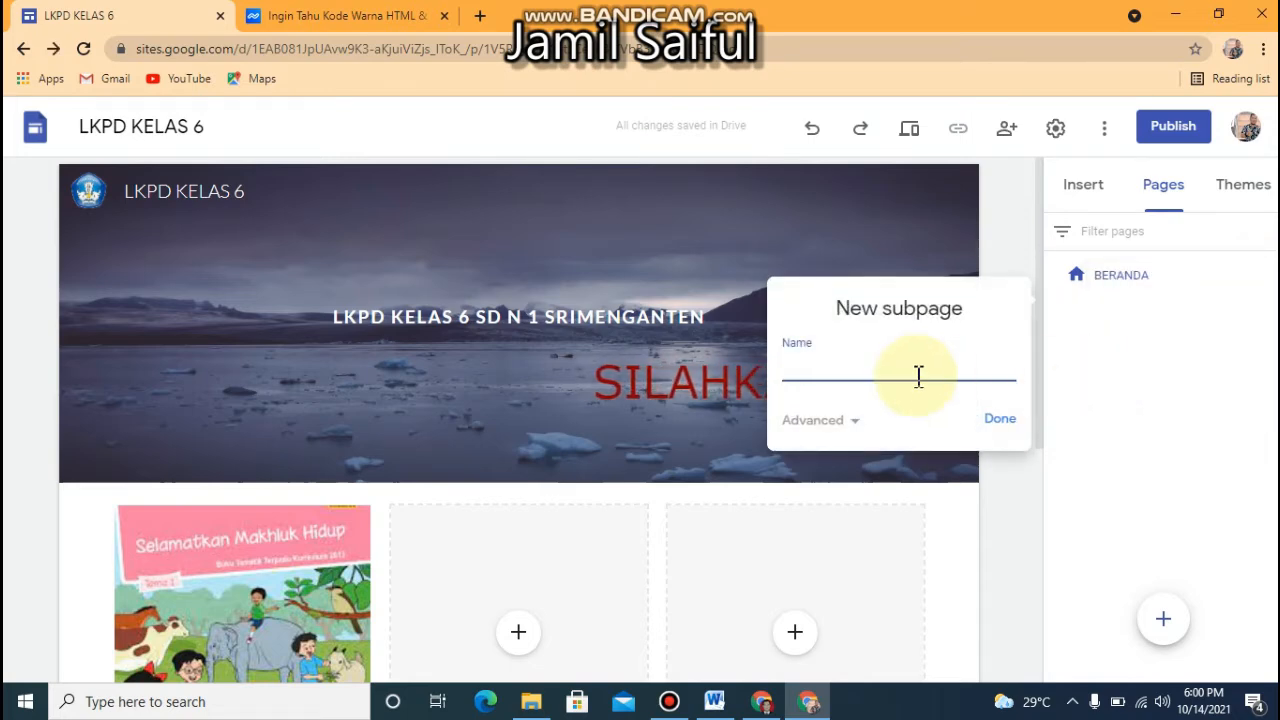
type("TEMA")
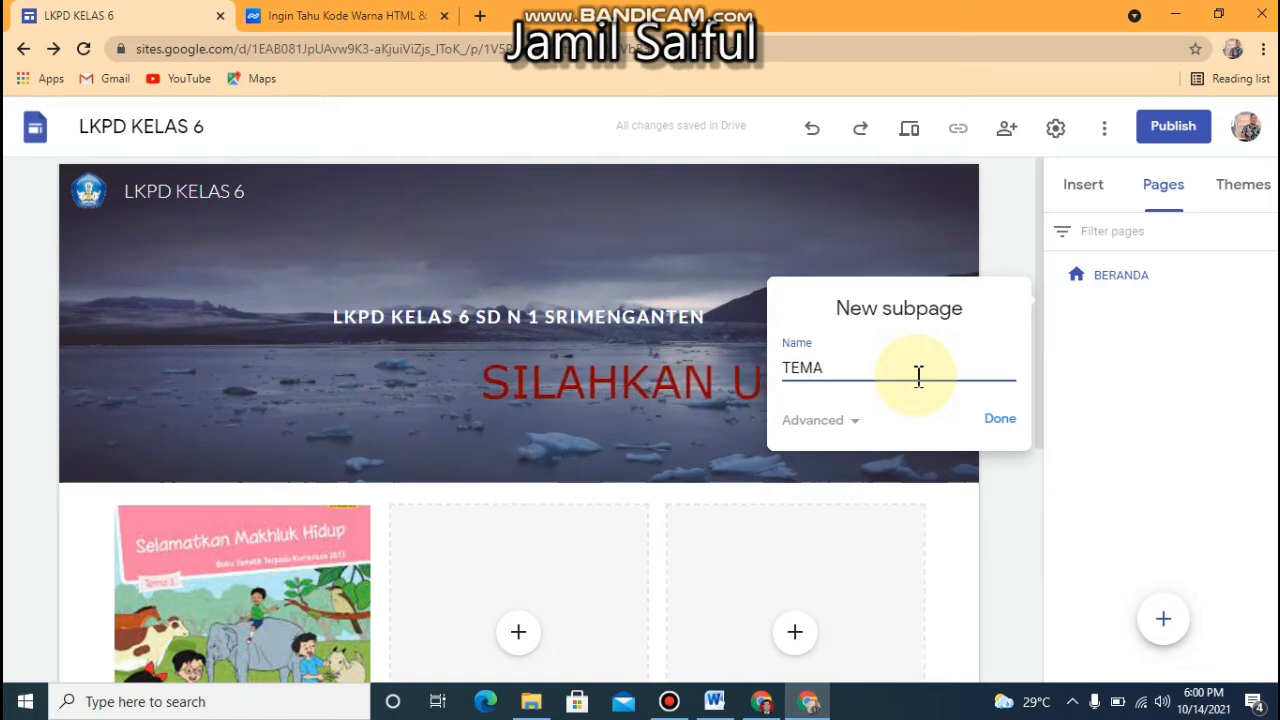
key("BackSpace")
key("BackSpace")
key("BackSpace")
key("BackSpace")
type("LK")
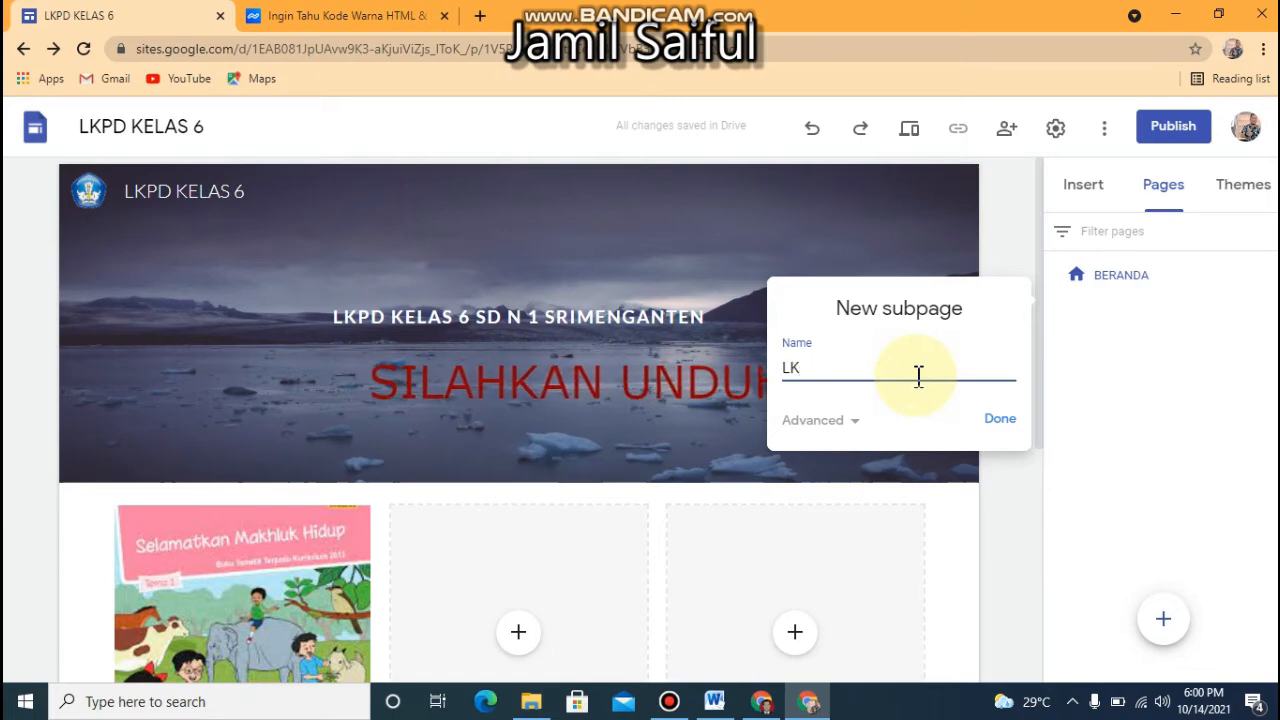
type("P ")
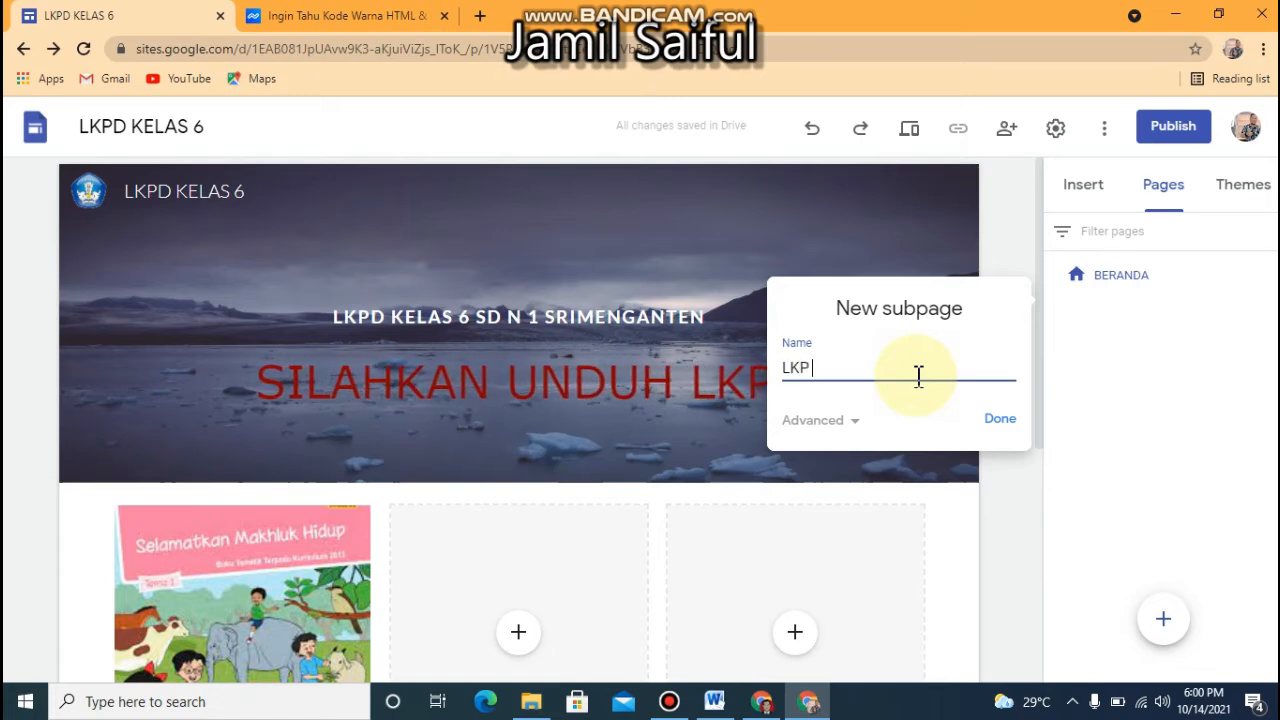
type("TEMA 1")
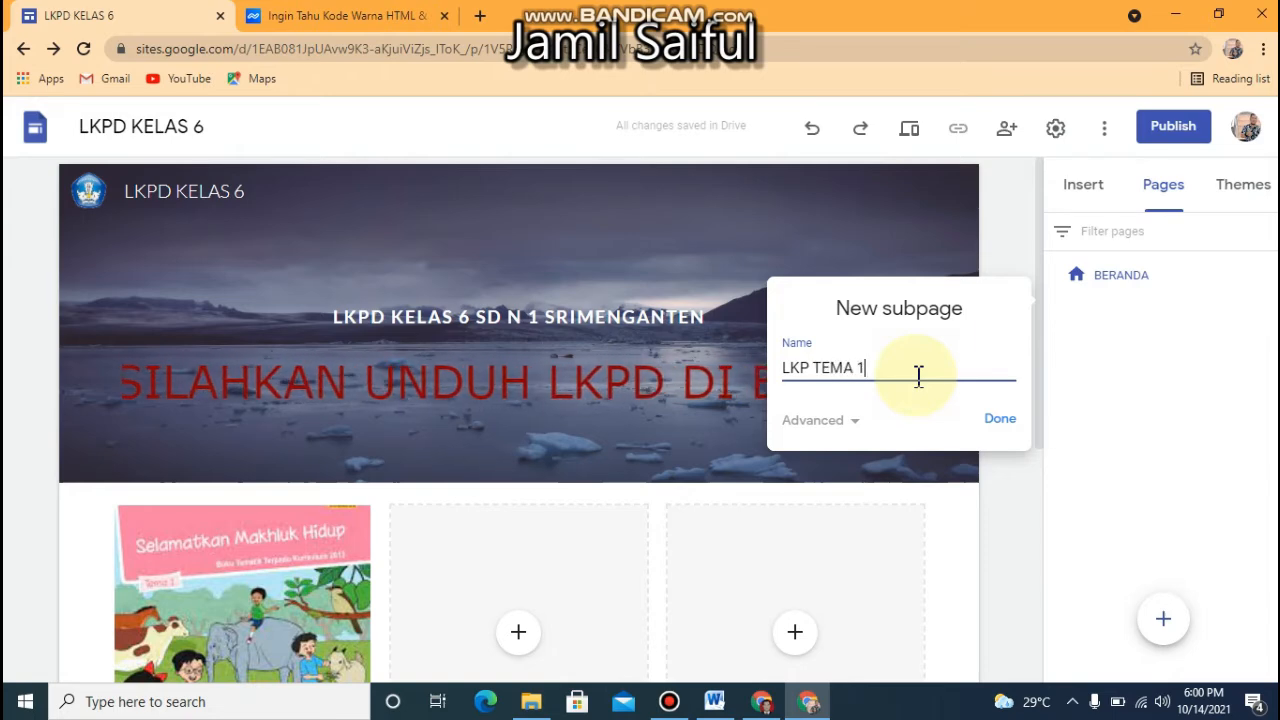
left_click(1001, 425)
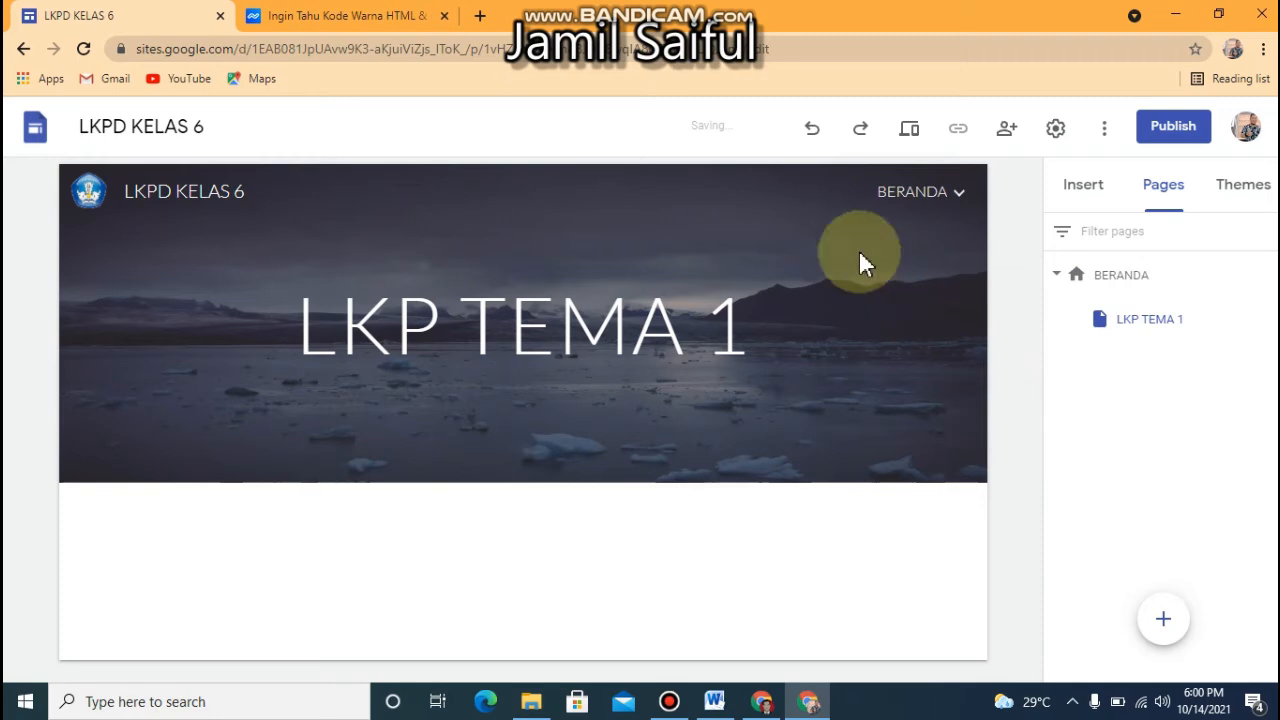
Return to the BERANDA page and go to the TEMA 1 book cover
mouse_move(910, 196)
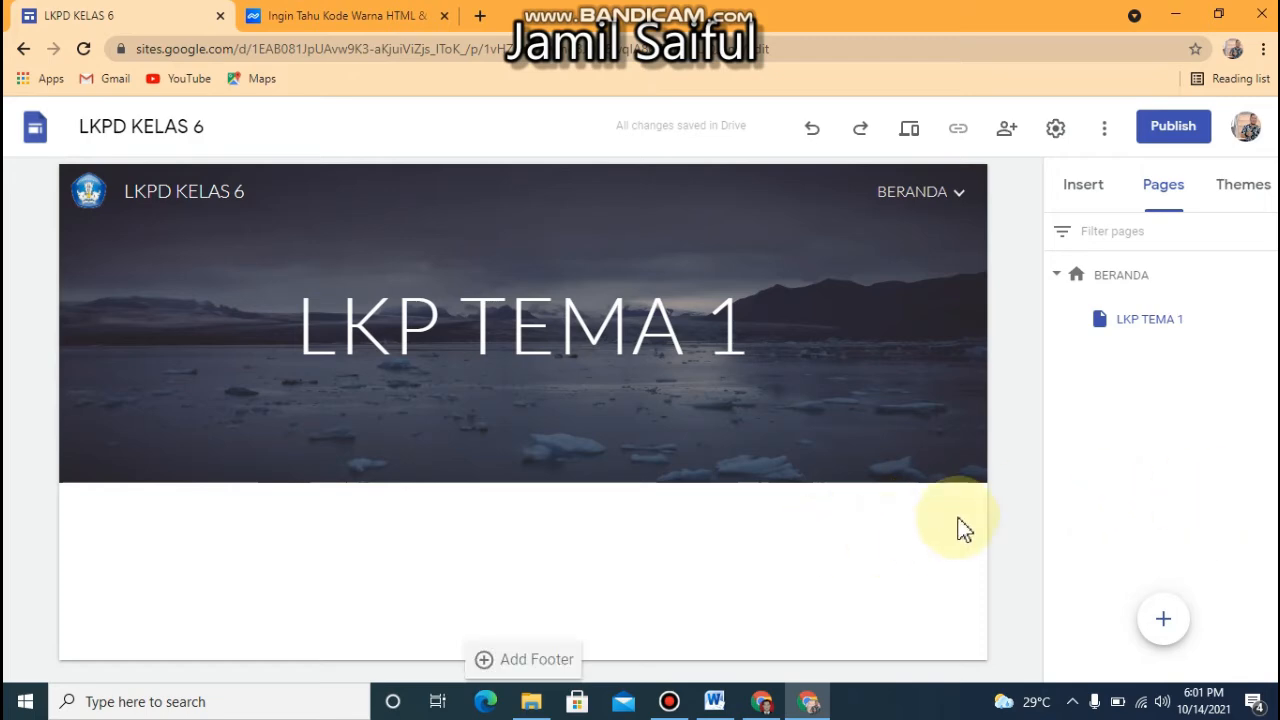
left_click(929, 200)
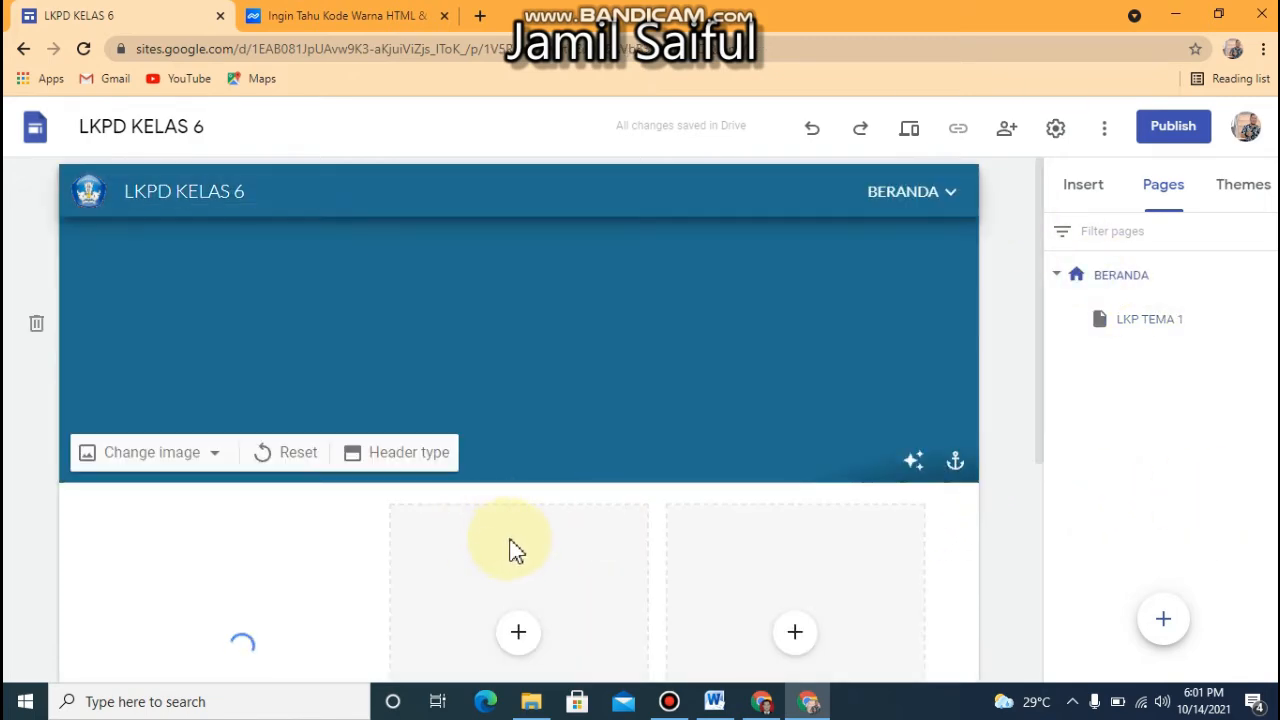
left_click_drag(1039, 350, 1034, 562)
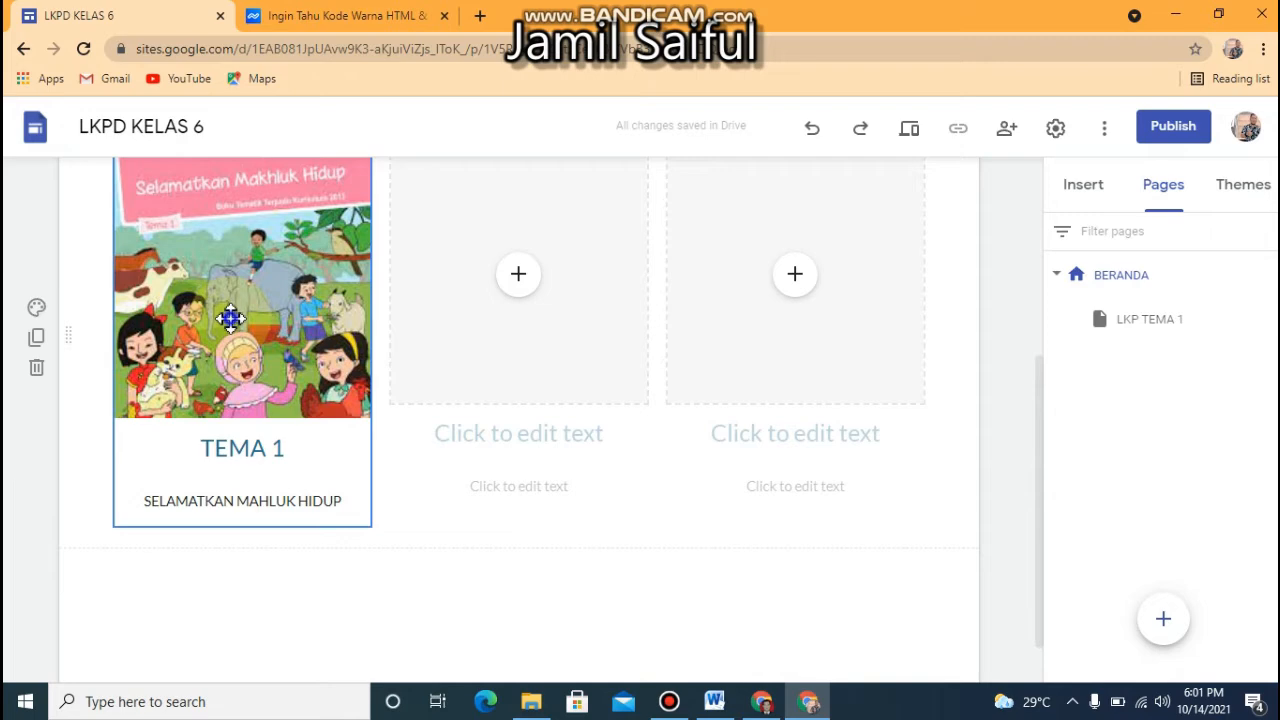
right_click(230, 322)
left_click(219, 314)
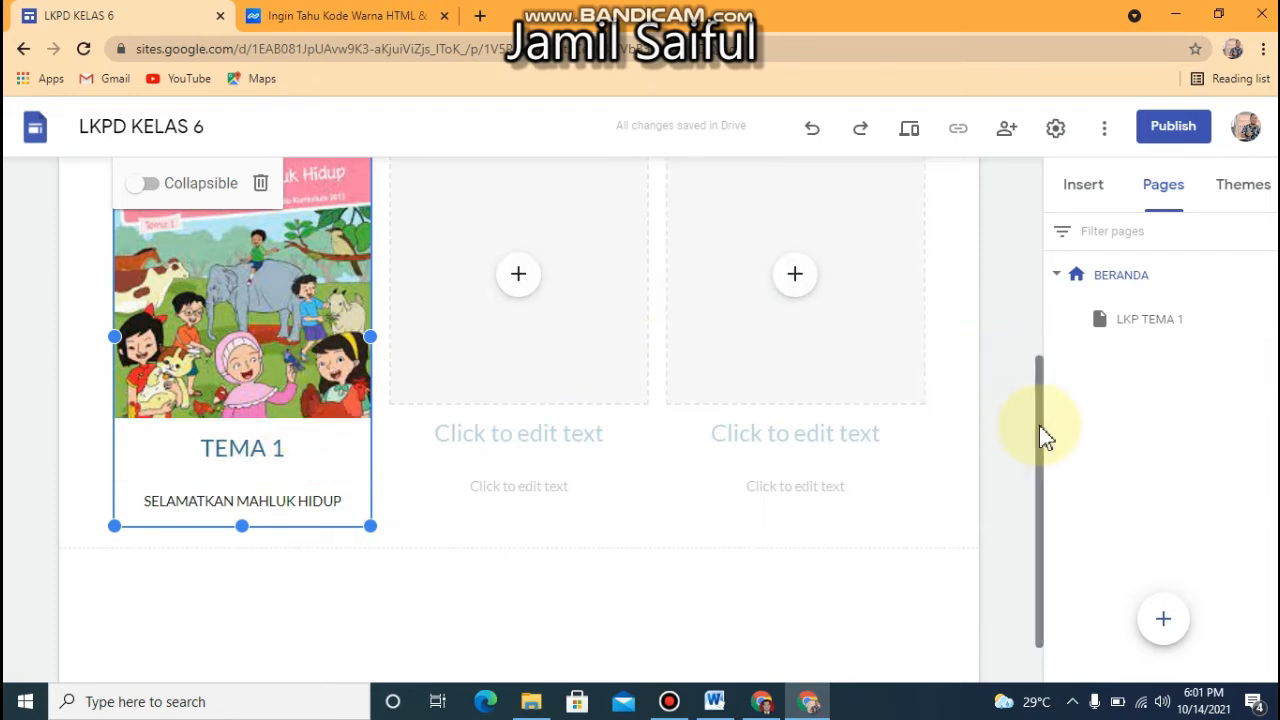
scroll(1040, 420, "up", 1)
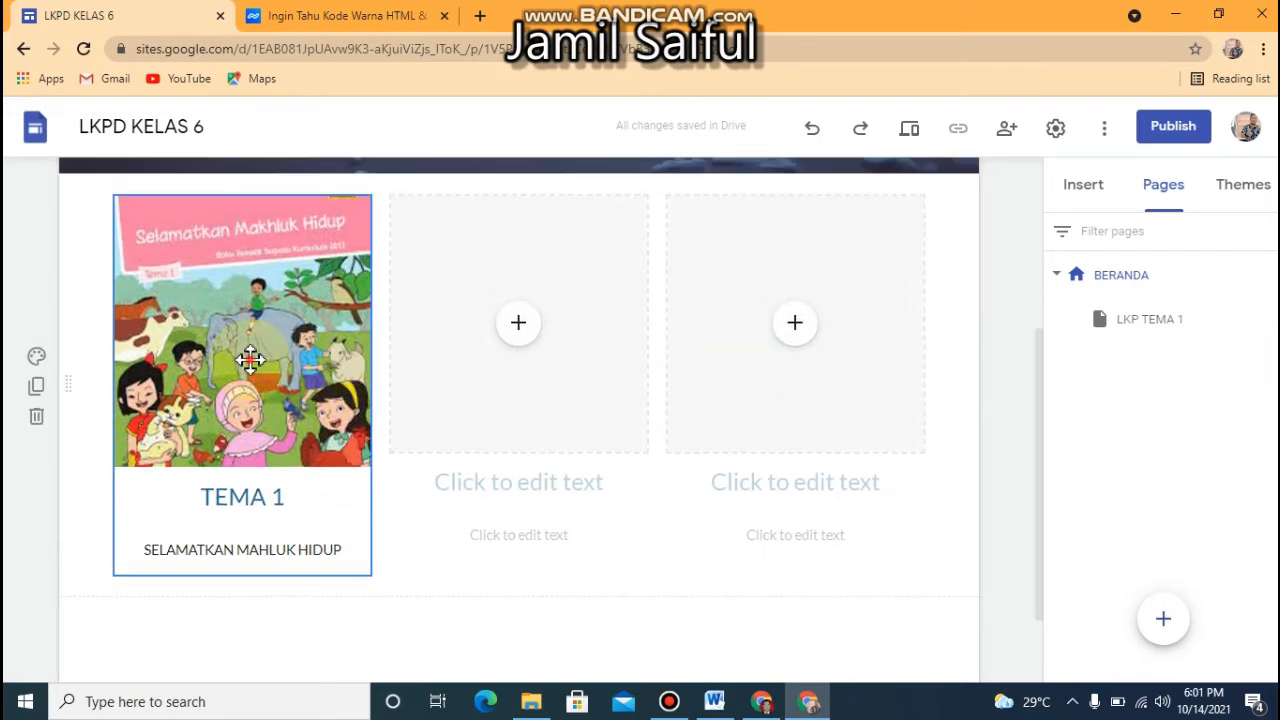
double_click(250, 360)
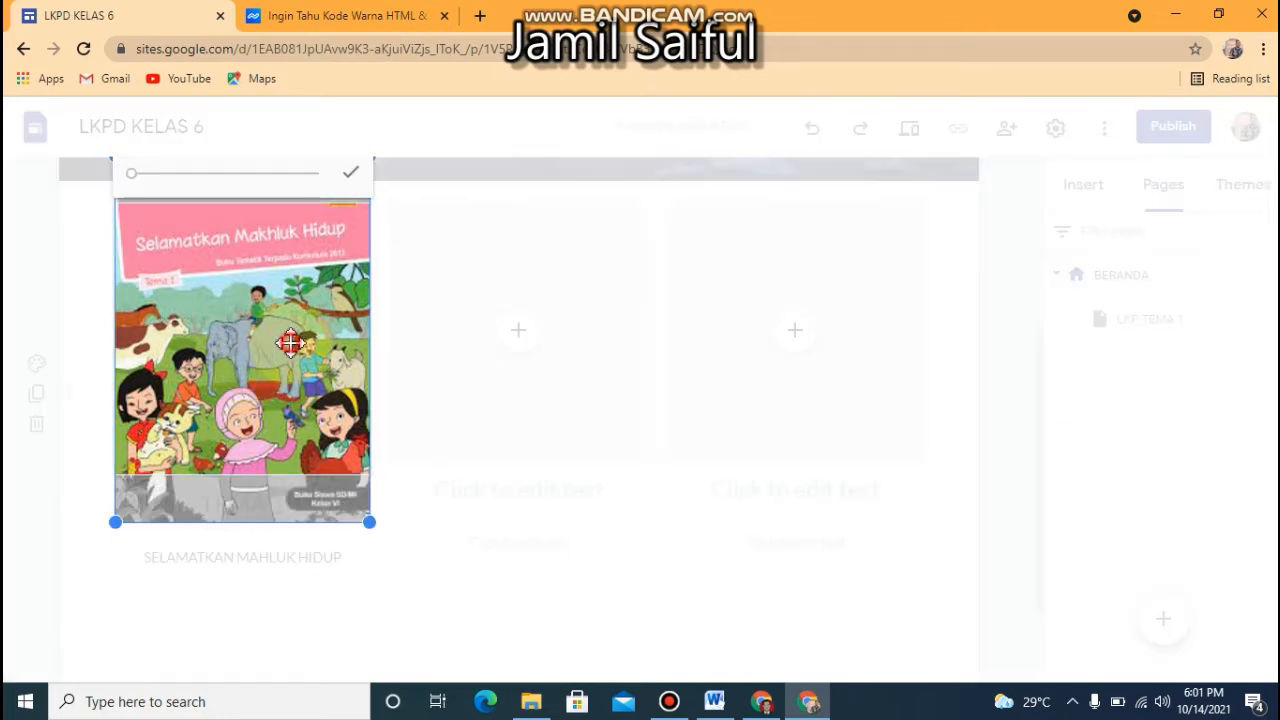
left_click(428, 290)
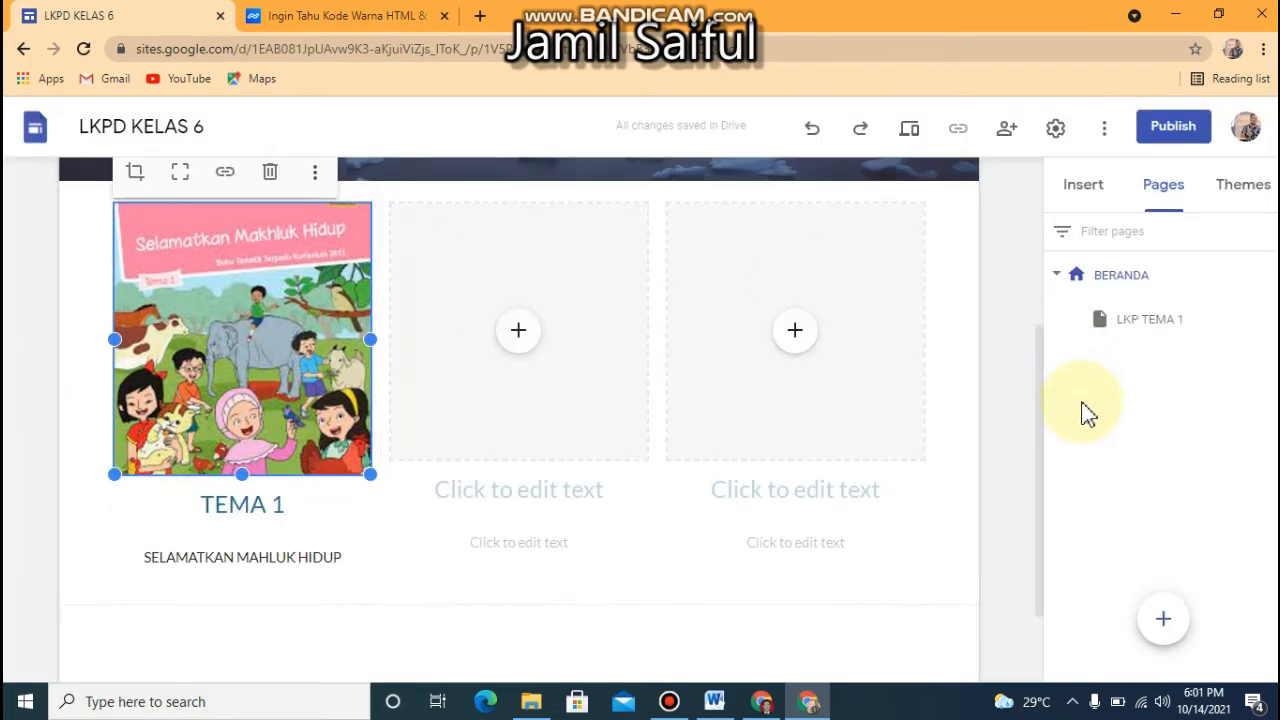
left_click_drag(1037, 447, 1037, 395)
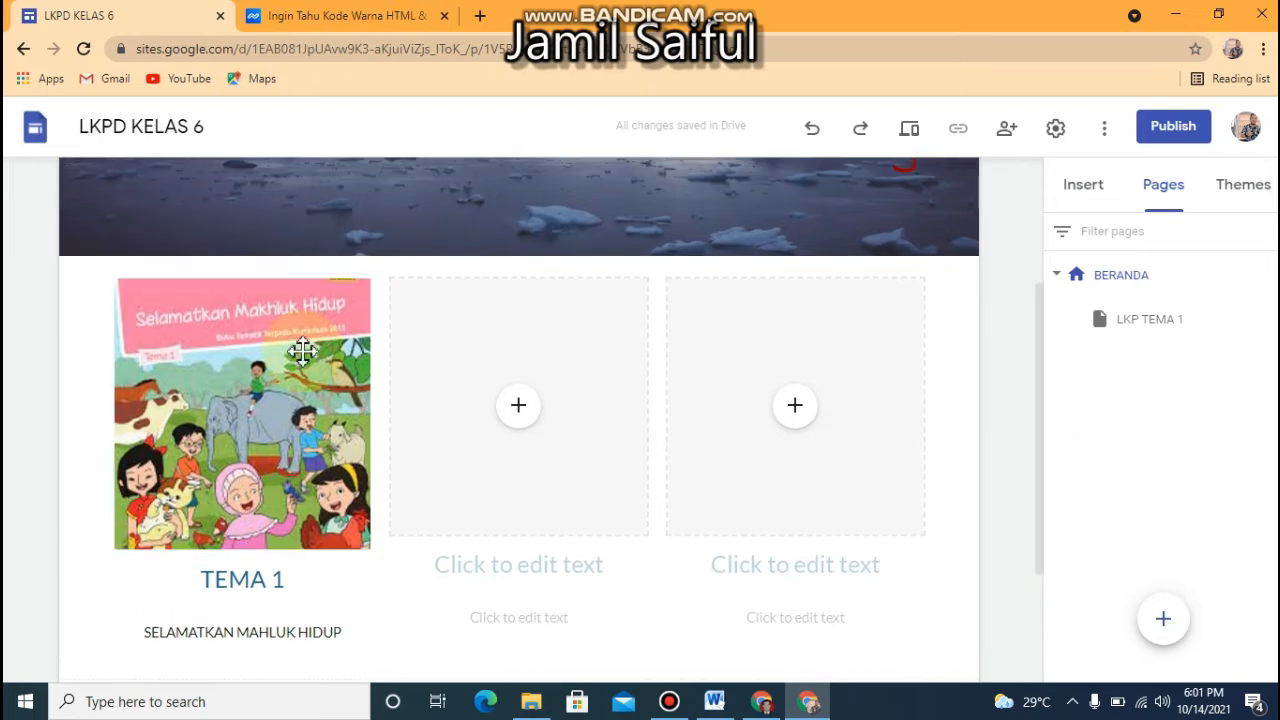
Link the TEMA 1 book cover image to the site's LKP TEMA 1 page
left_click(228, 352)
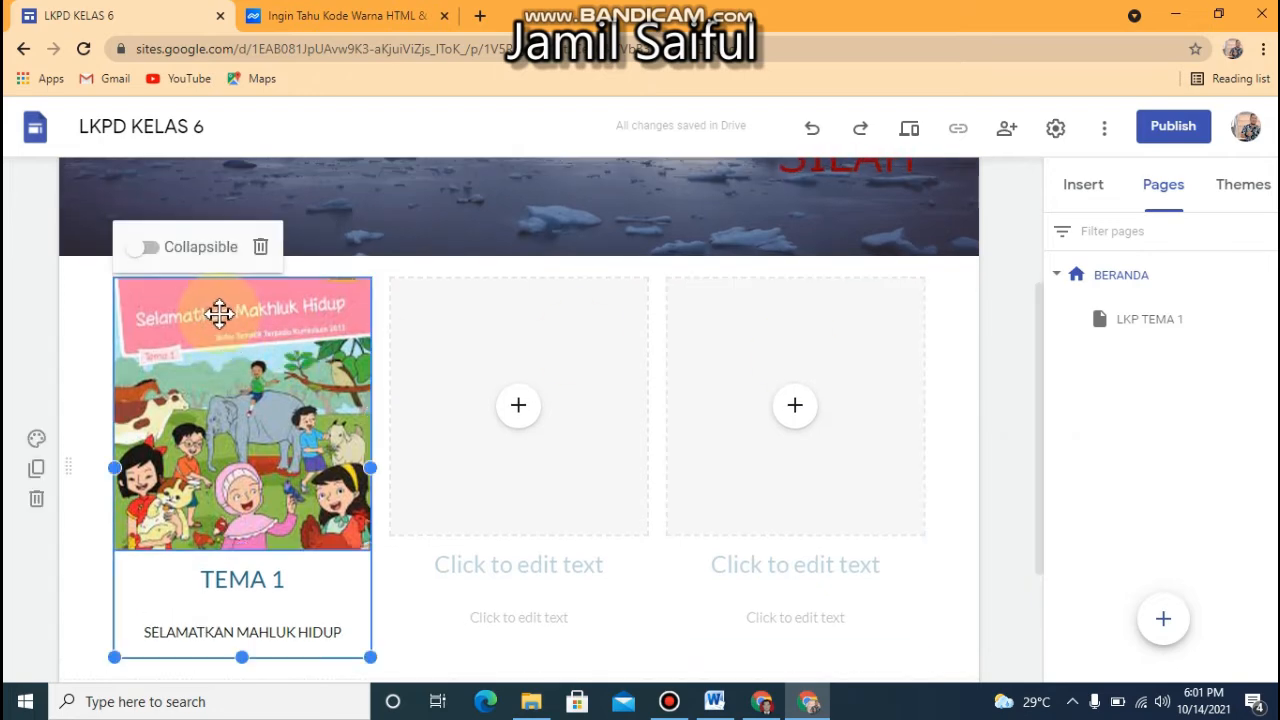
double_click(217, 313)
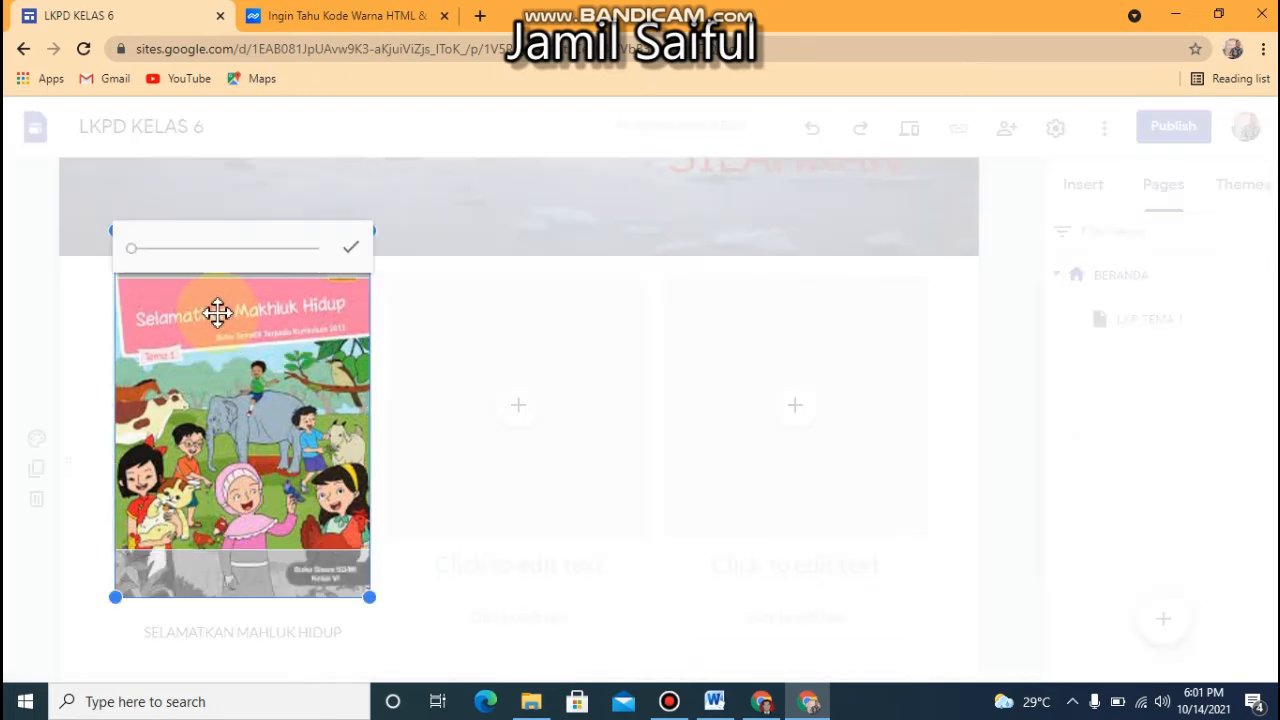
left_click(355, 246)
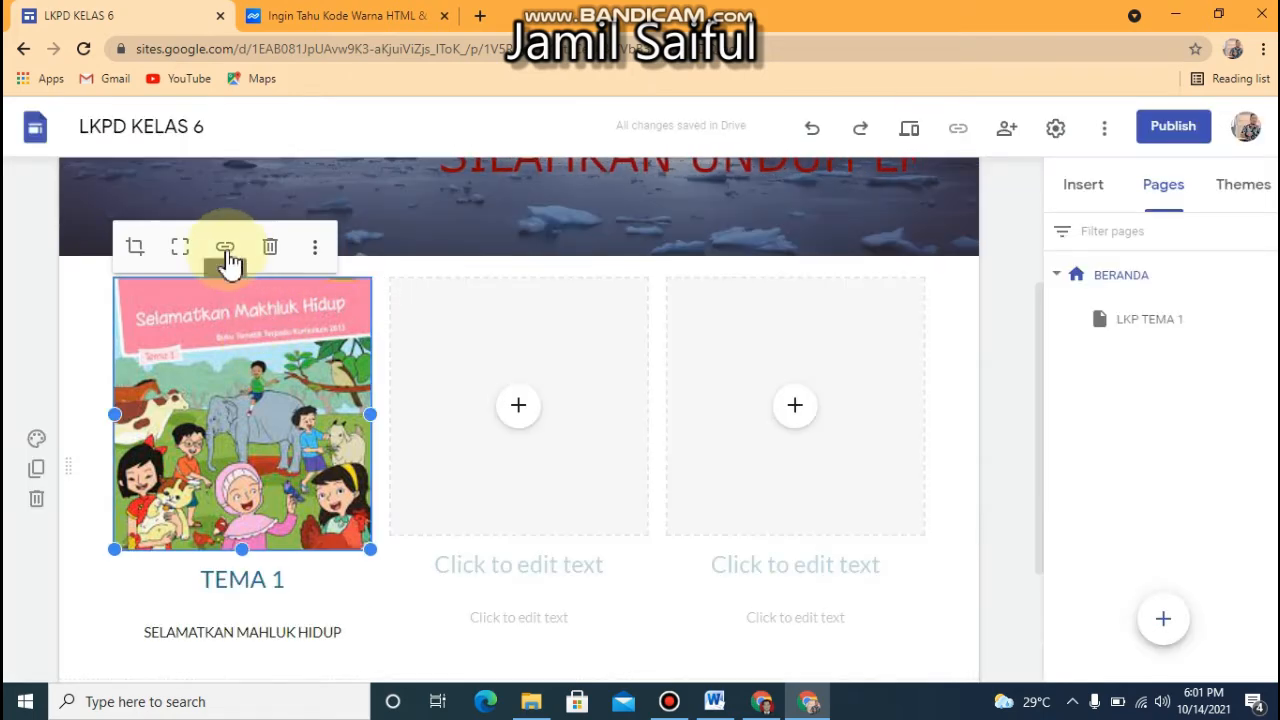
left_click(226, 252)
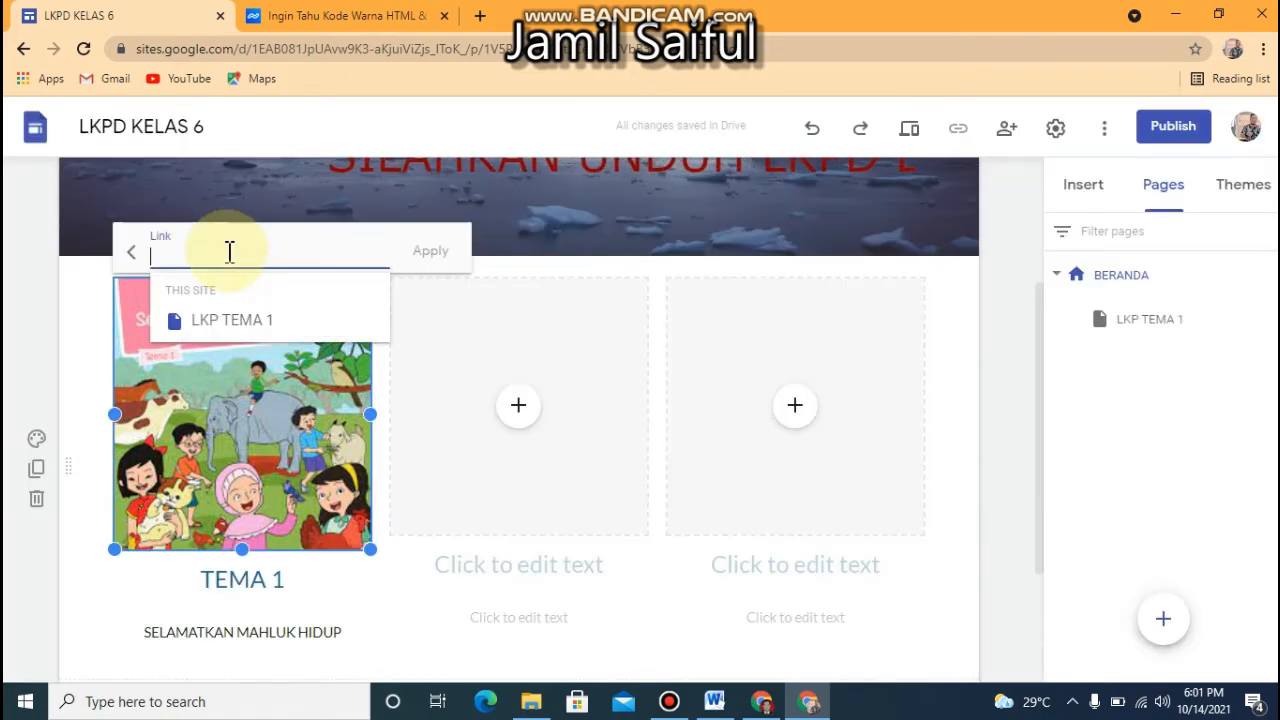
left_click(218, 335)
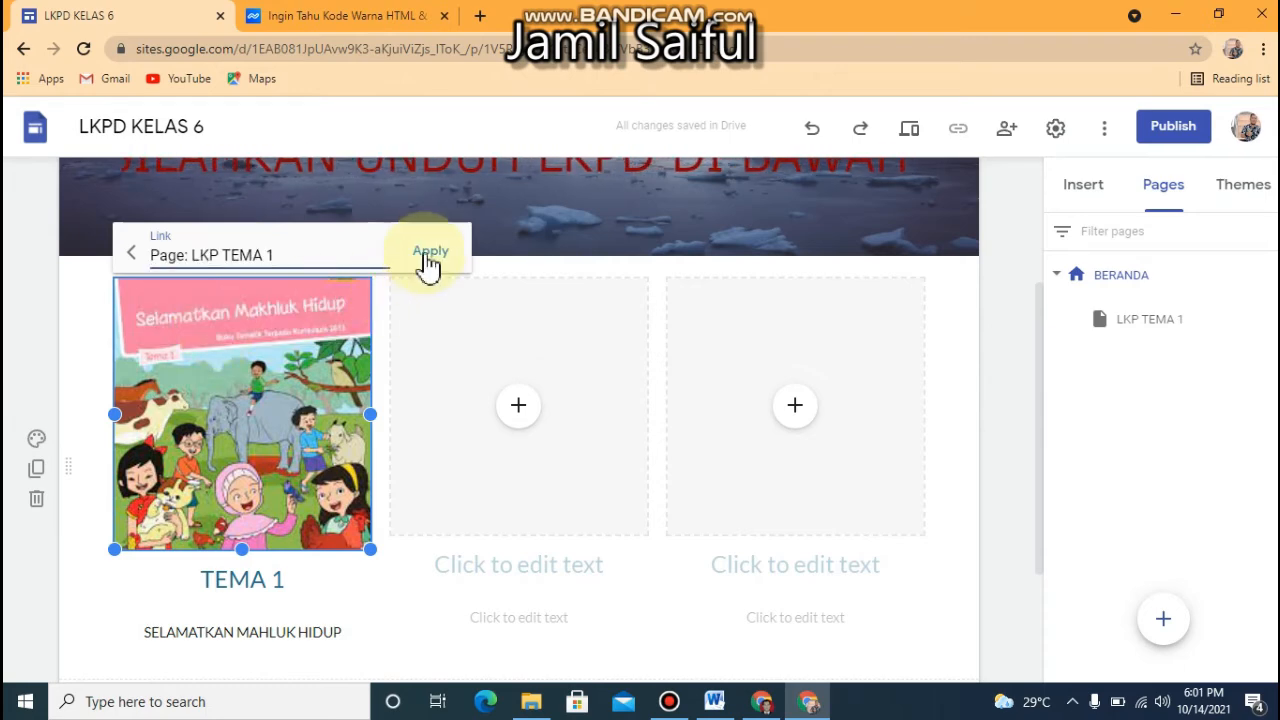
left_click(428, 256)
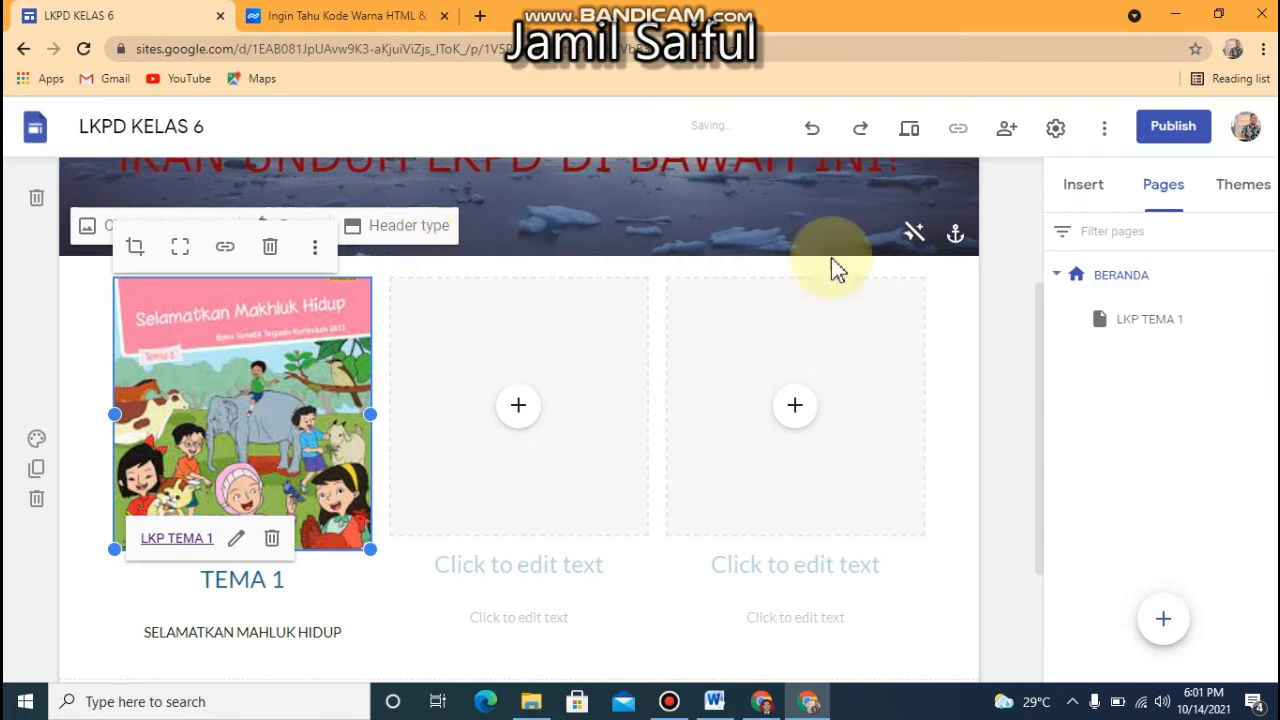
Rename the subpage under BERANDA to "LKPDTEMA 1"
double_click(1137, 322)
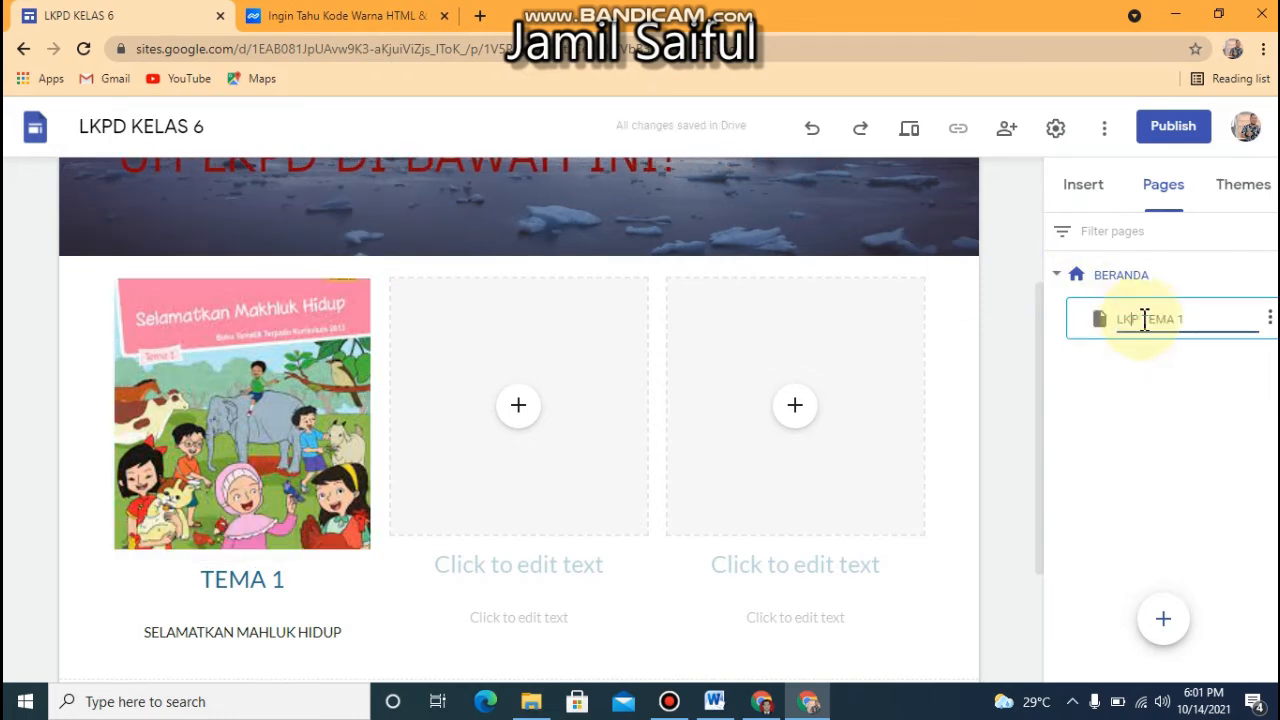
type("D")
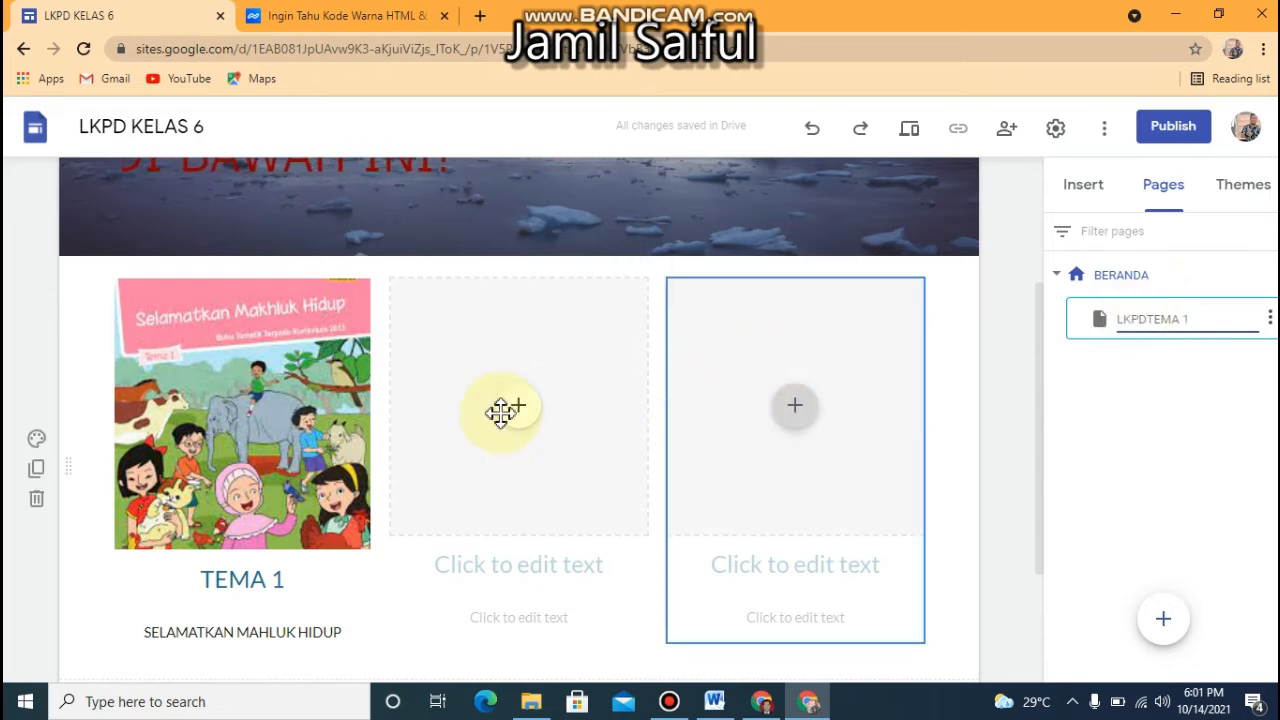
left_click(290, 424)
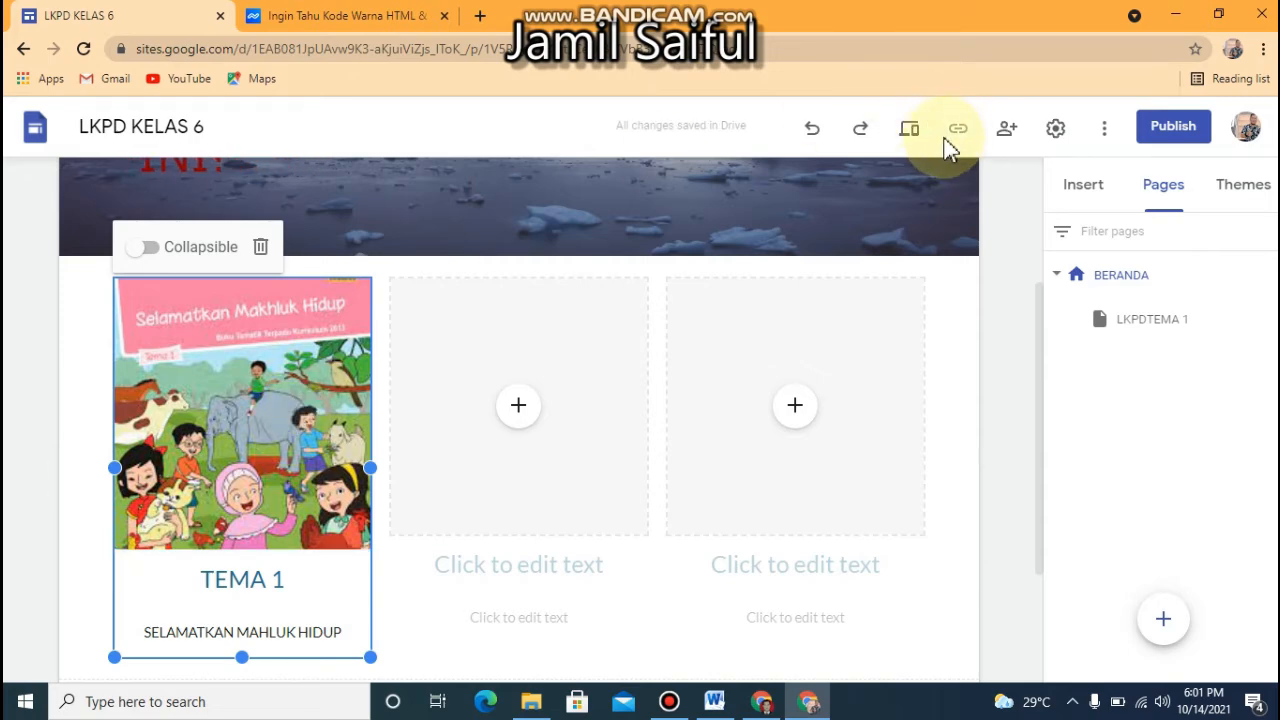
Preview the site and follow the TEMA 1 book cover's link to test it
left_click(925, 137)
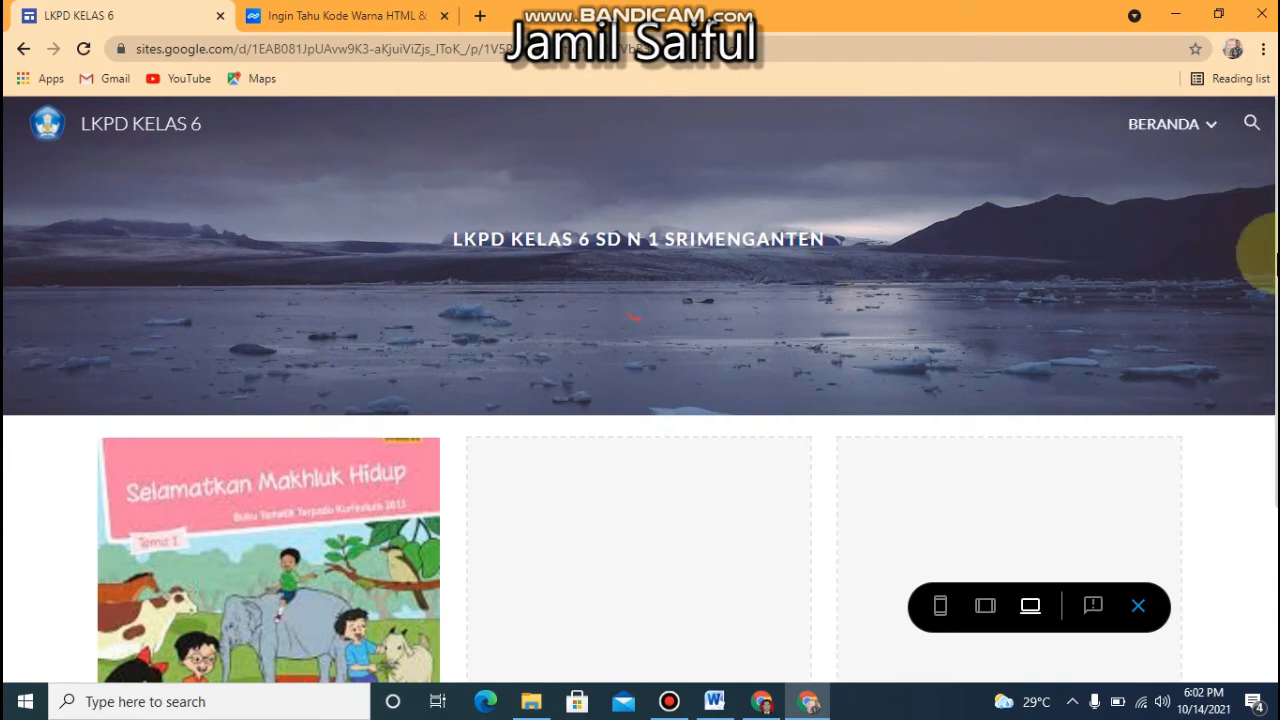
scroll(388, 520, "down", 2)
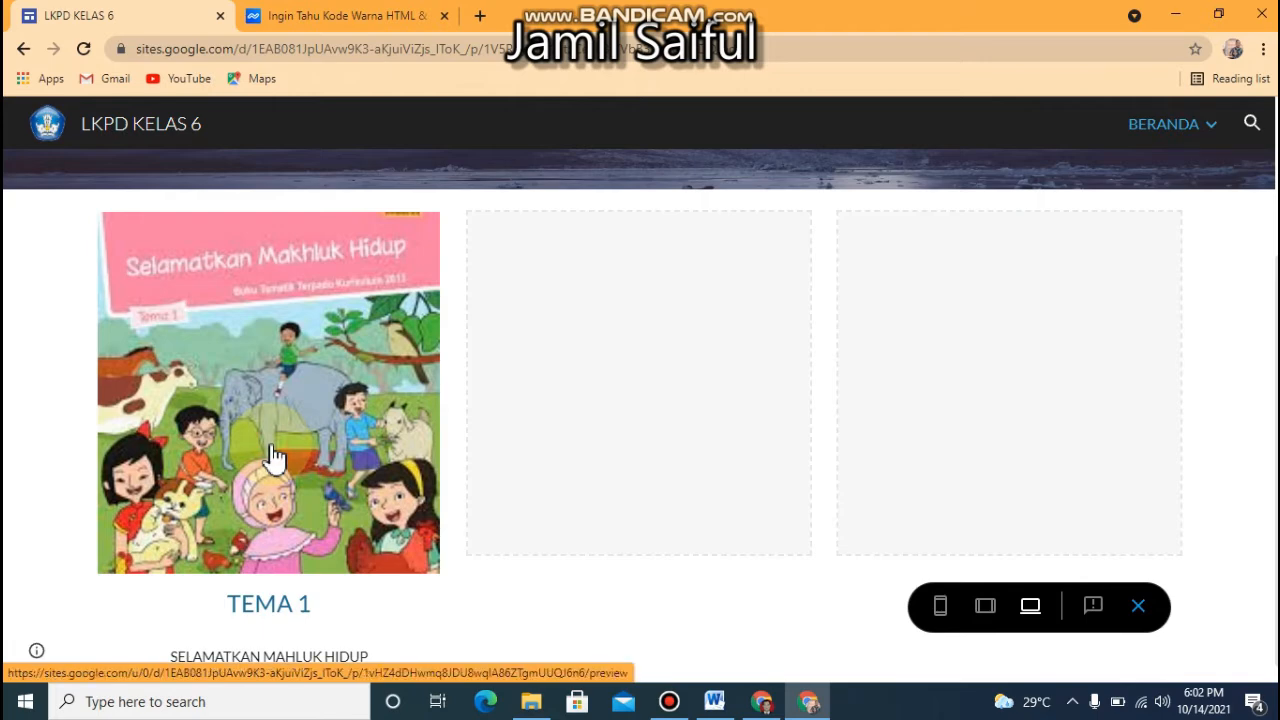
left_click(275, 456)
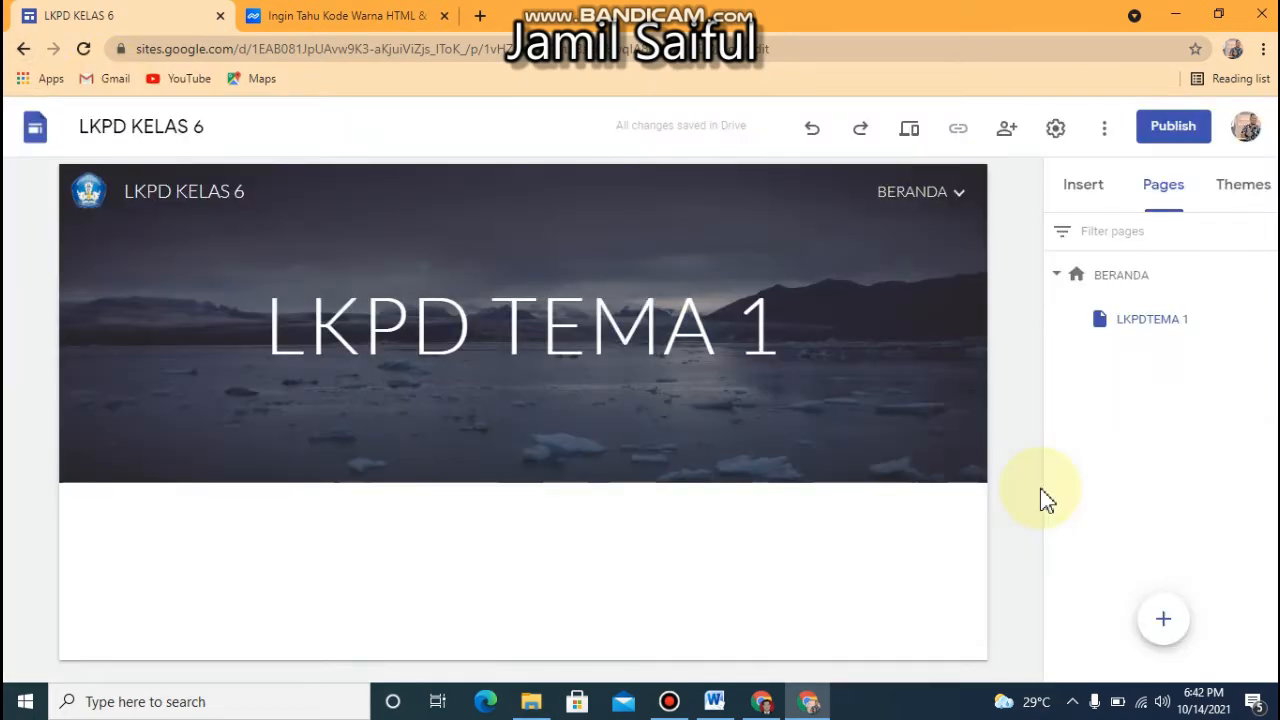
Look at the subpage's header title and the BERANDA page, ending on the LKPDTEMA 1 subpage
left_click(477, 346)
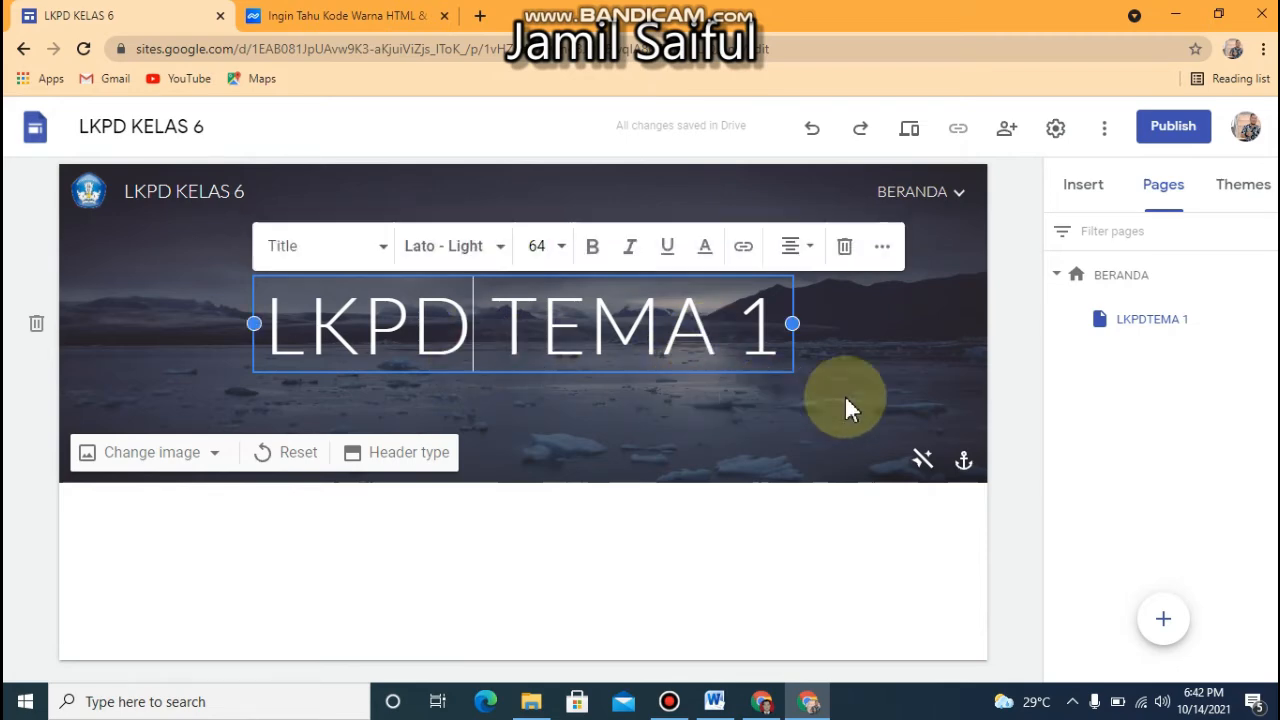
left_click(1136, 282)
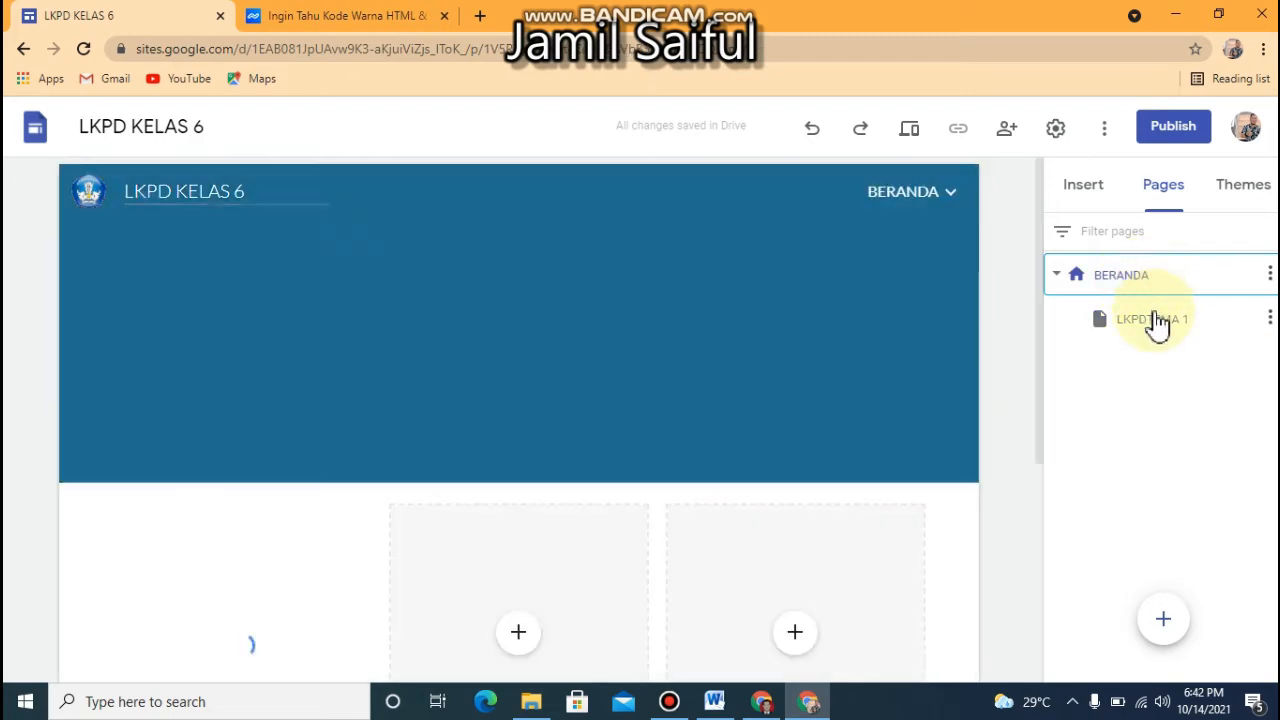
left_click(1155, 320)
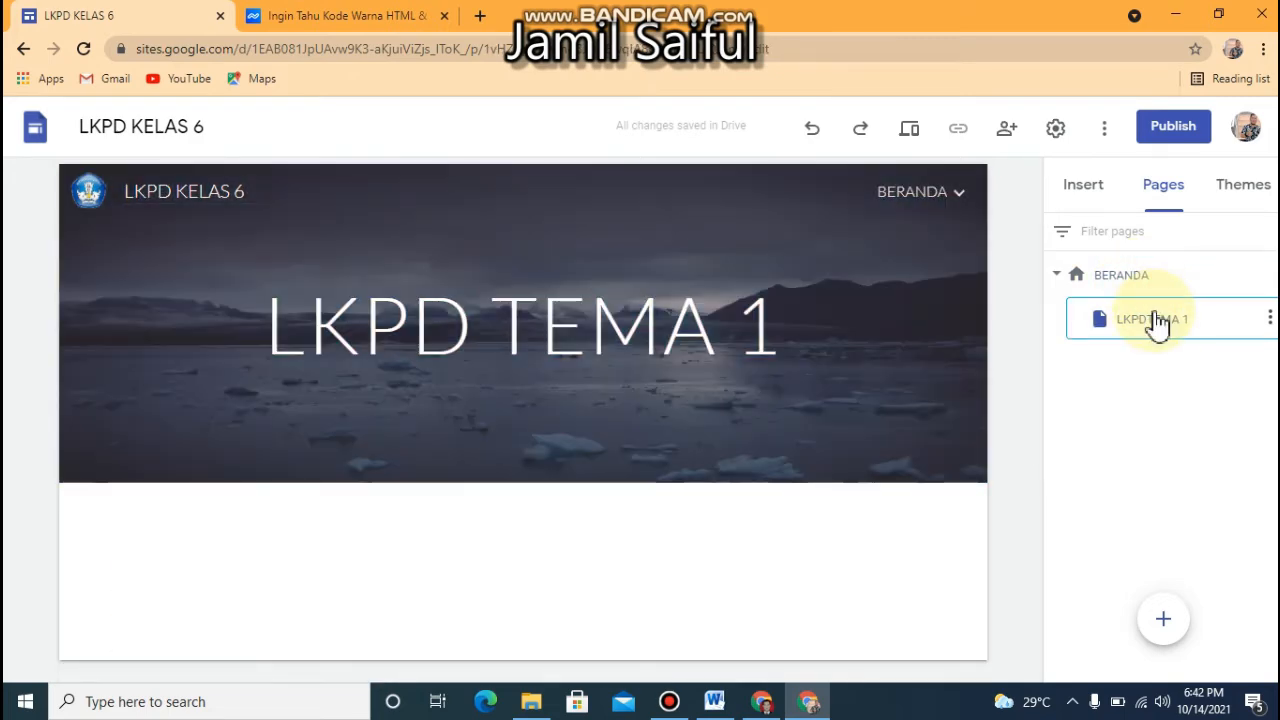
Add a subpage named "LKPD TEMA 2" under BERANDA
left_click(1268, 322)
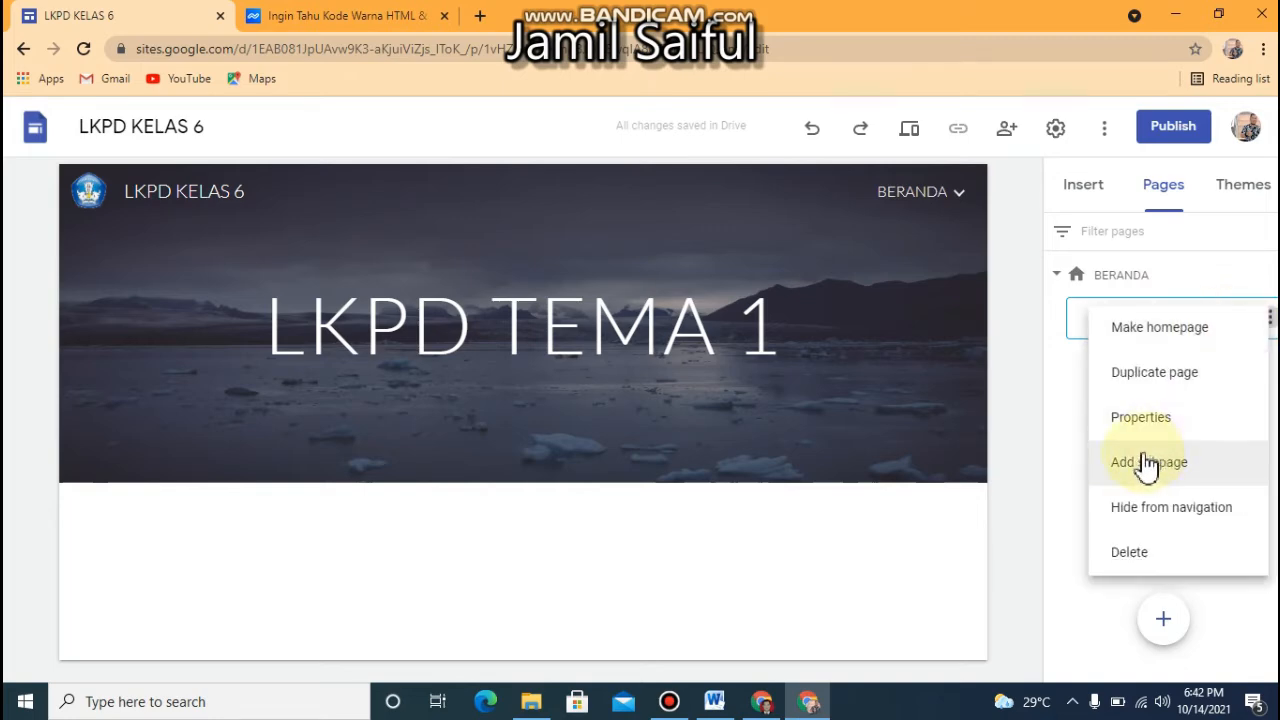
left_click(1067, 422)
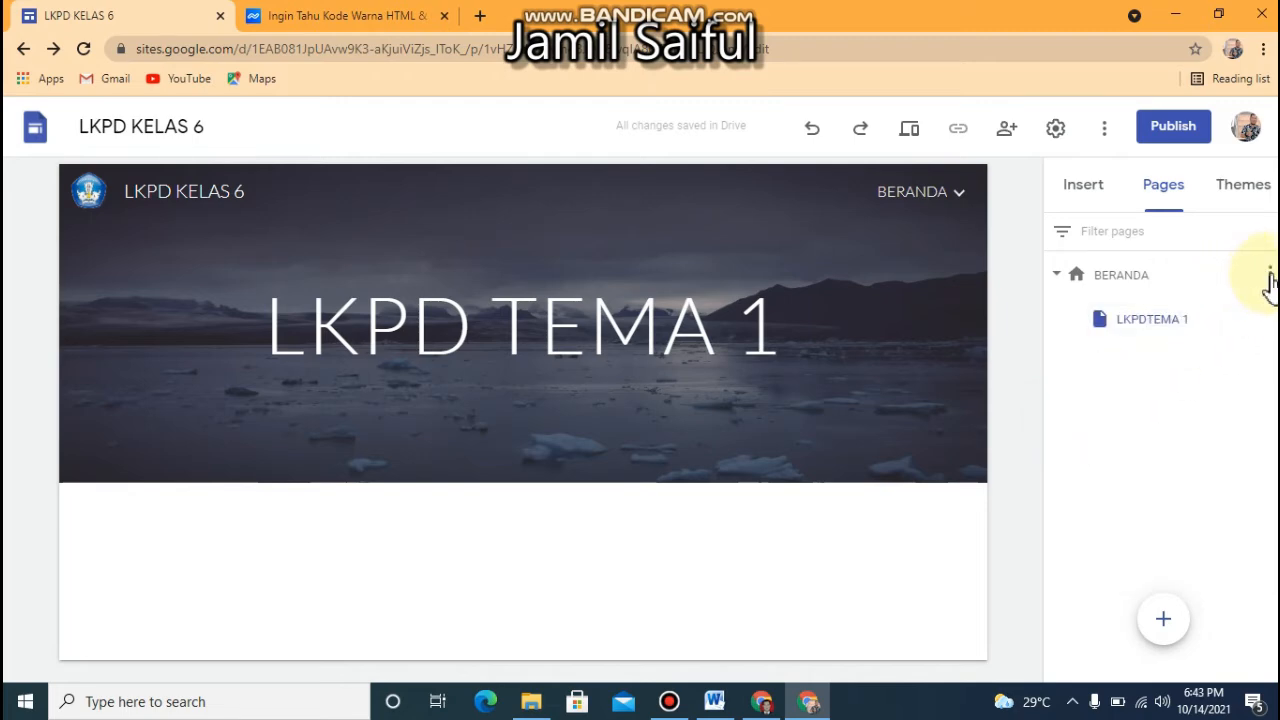
left_click(1269, 275)
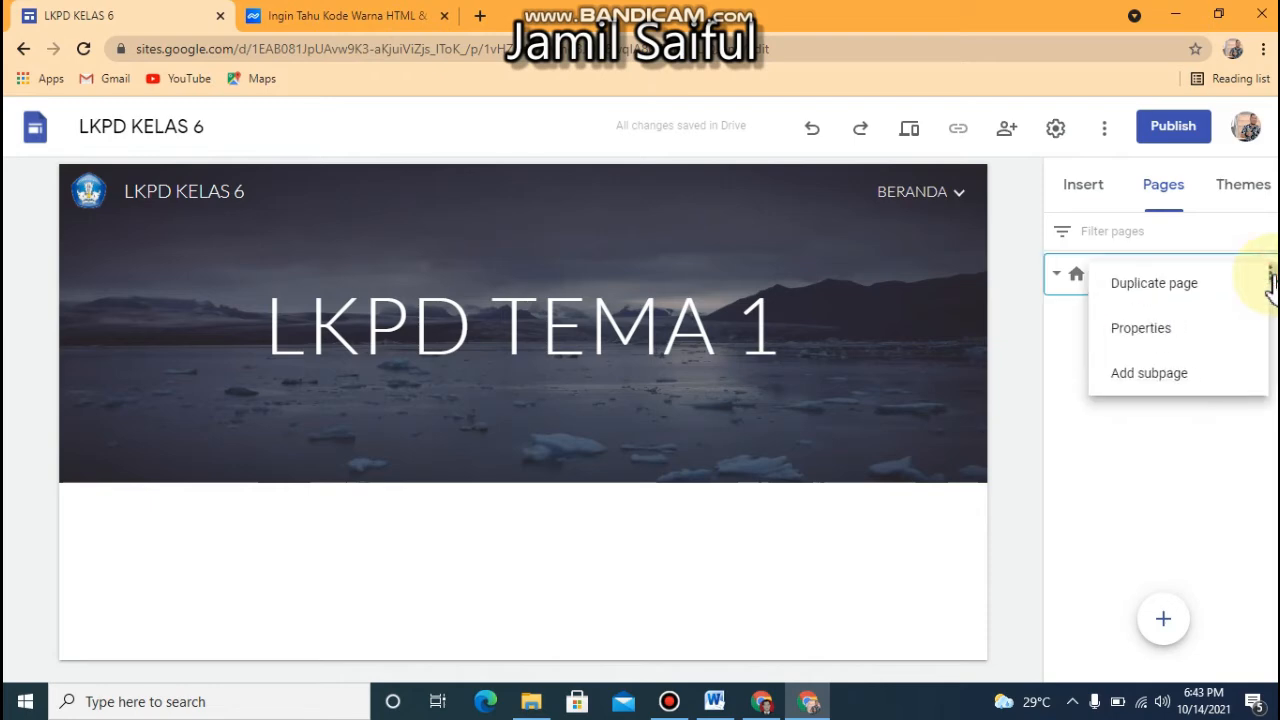
left_click(1153, 380)
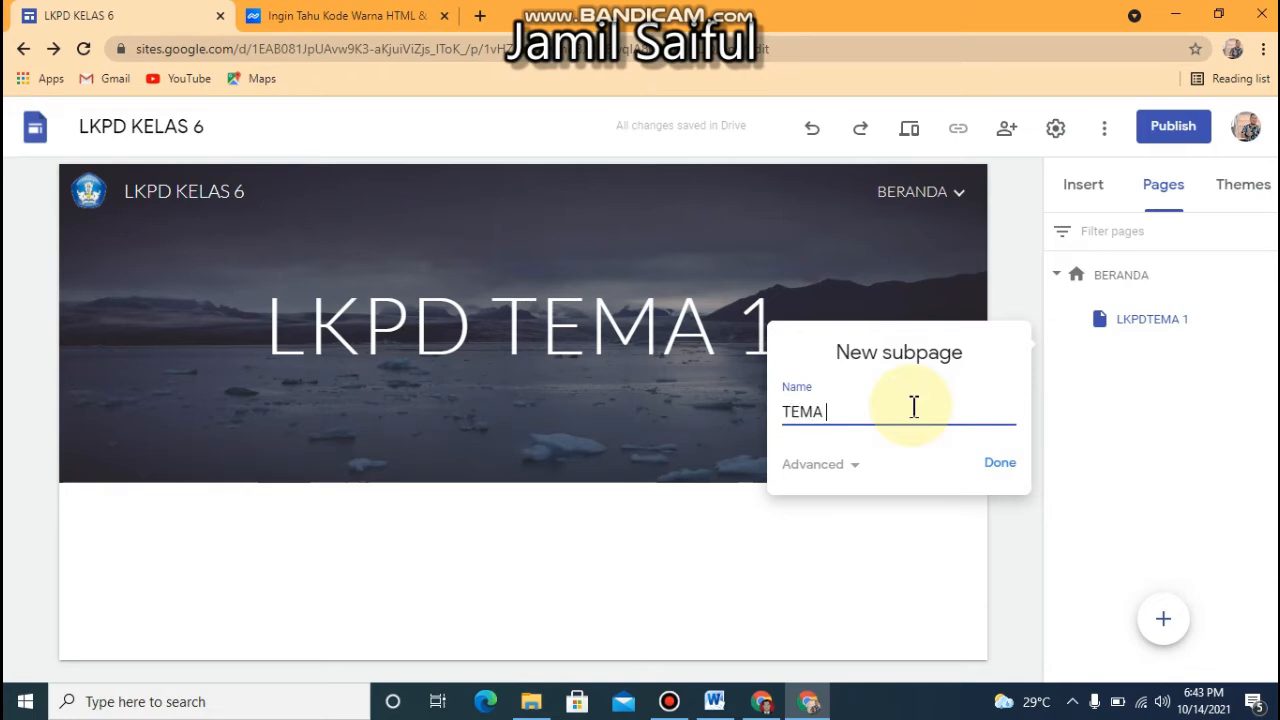
left_click(785, 413)
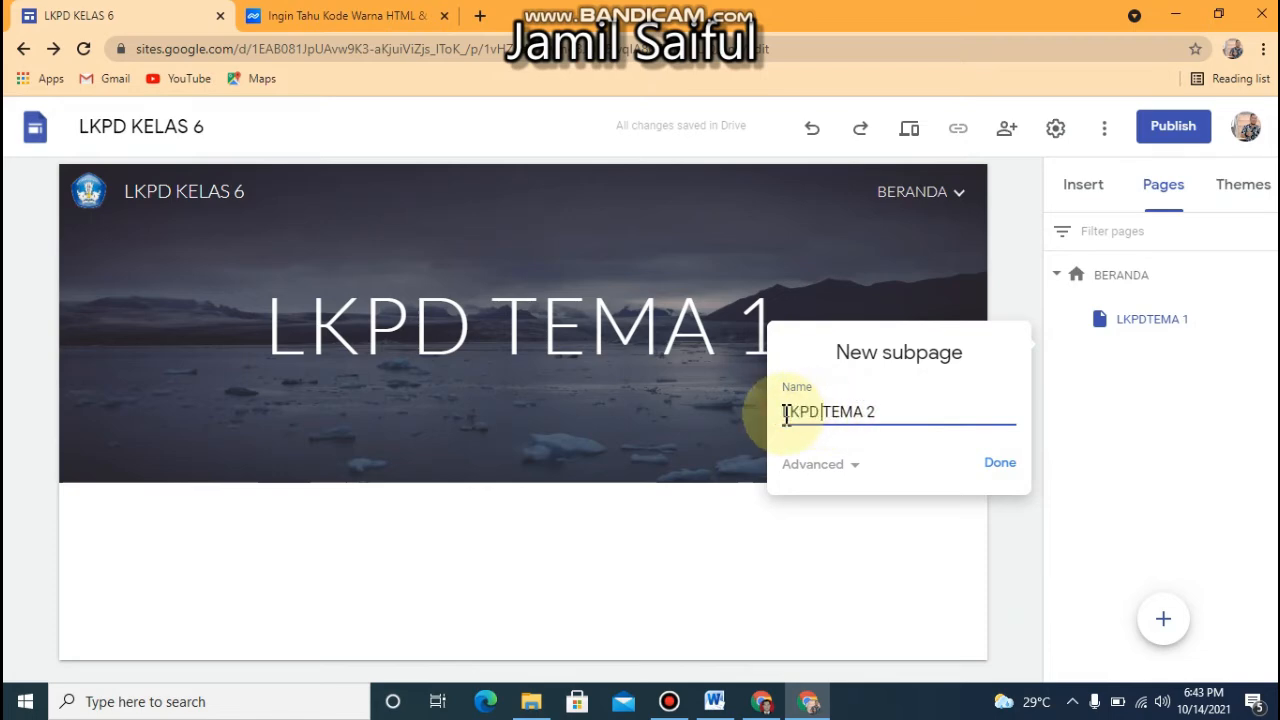
left_click(1000, 466)
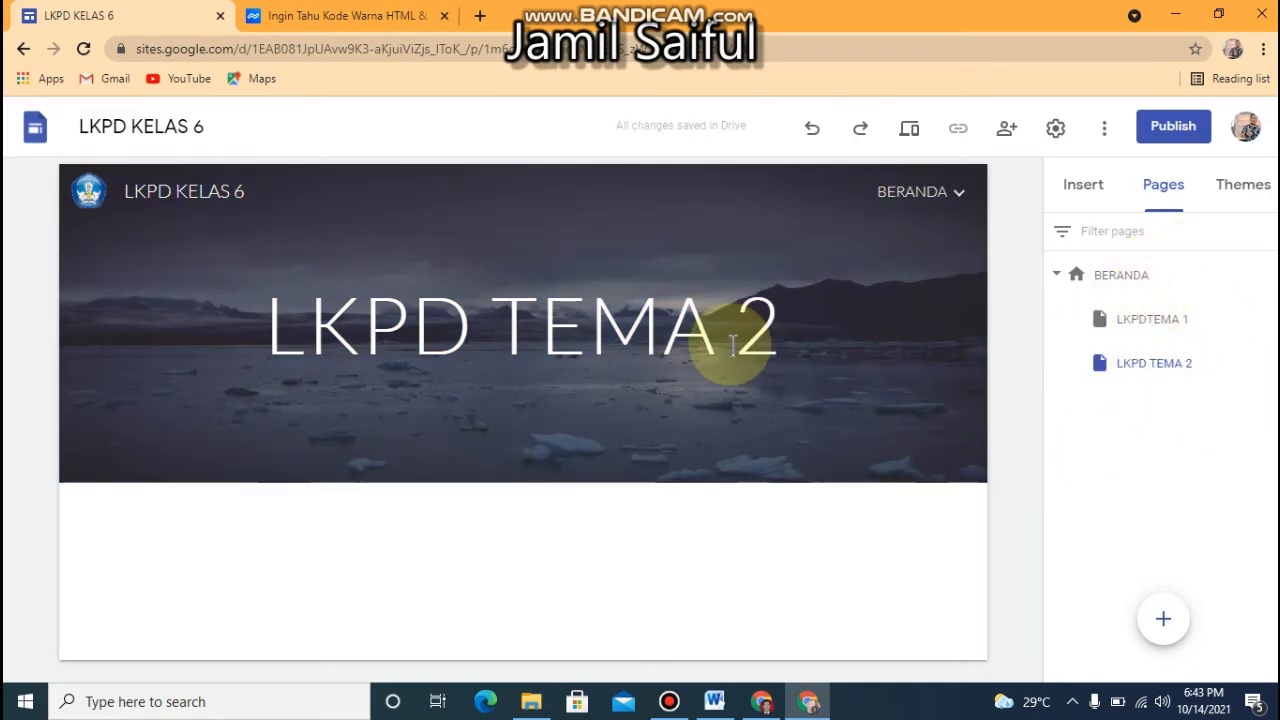
Change the LKPDTEMA 1 page's header image to the gallery photo of a blue notebook with a pen
left_click(870, 326)
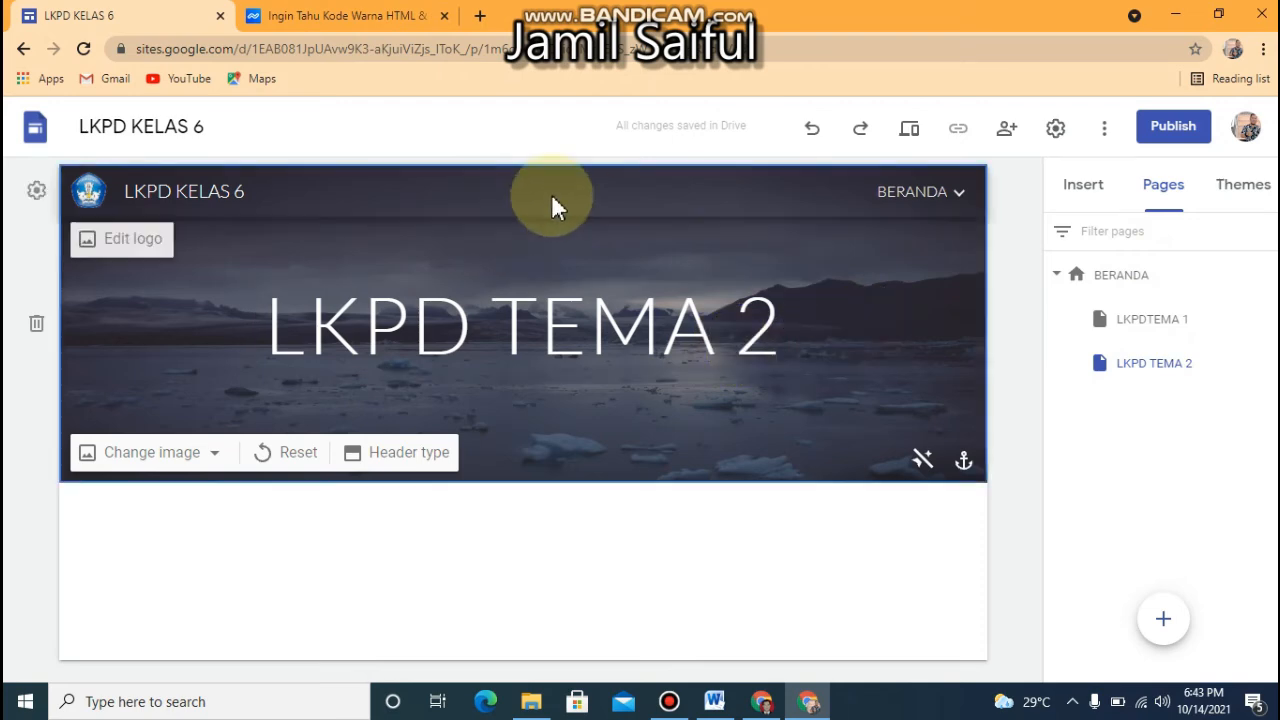
left_click(1095, 330)
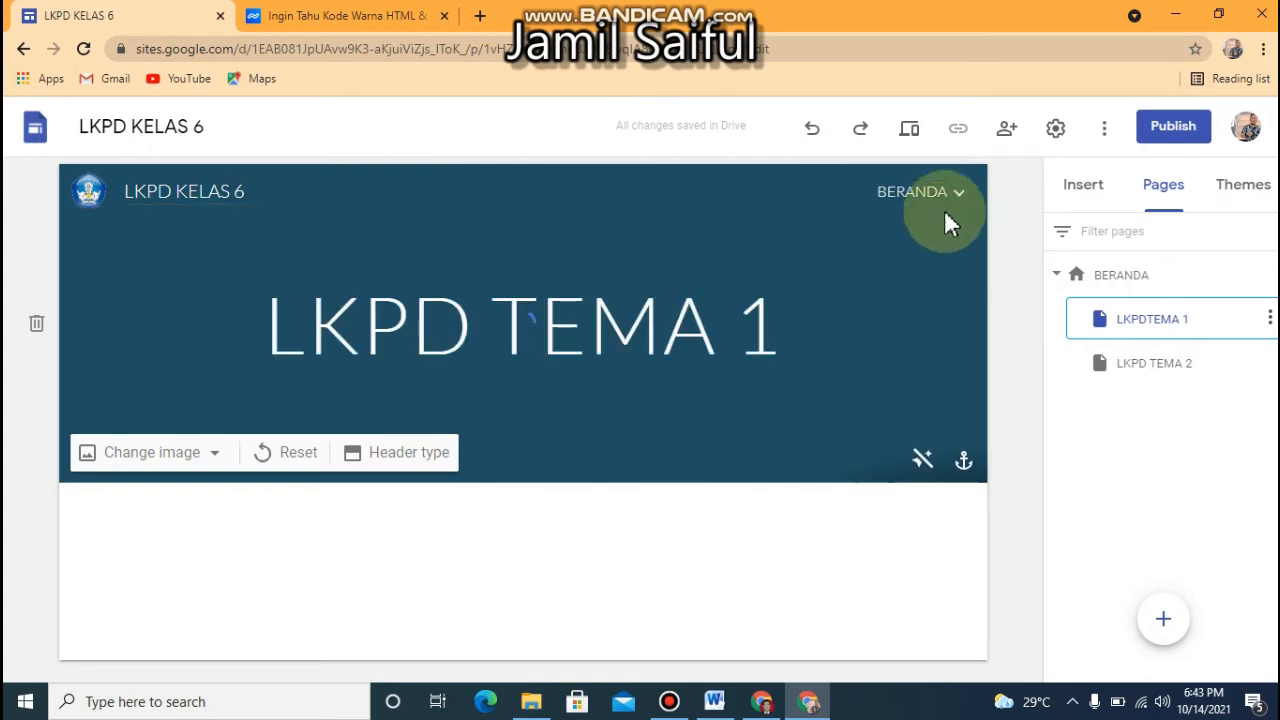
mouse_move(963, 199)
left_click(823, 394)
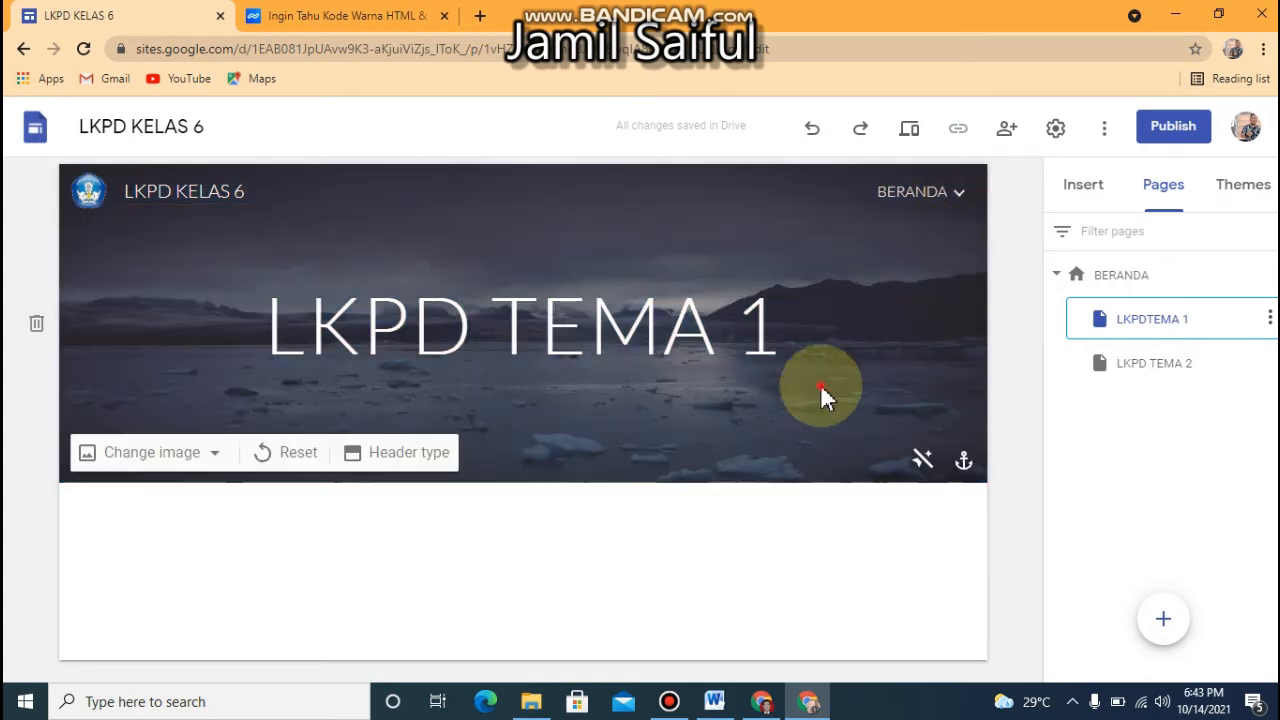
left_click(216, 460)
left_click(159, 553)
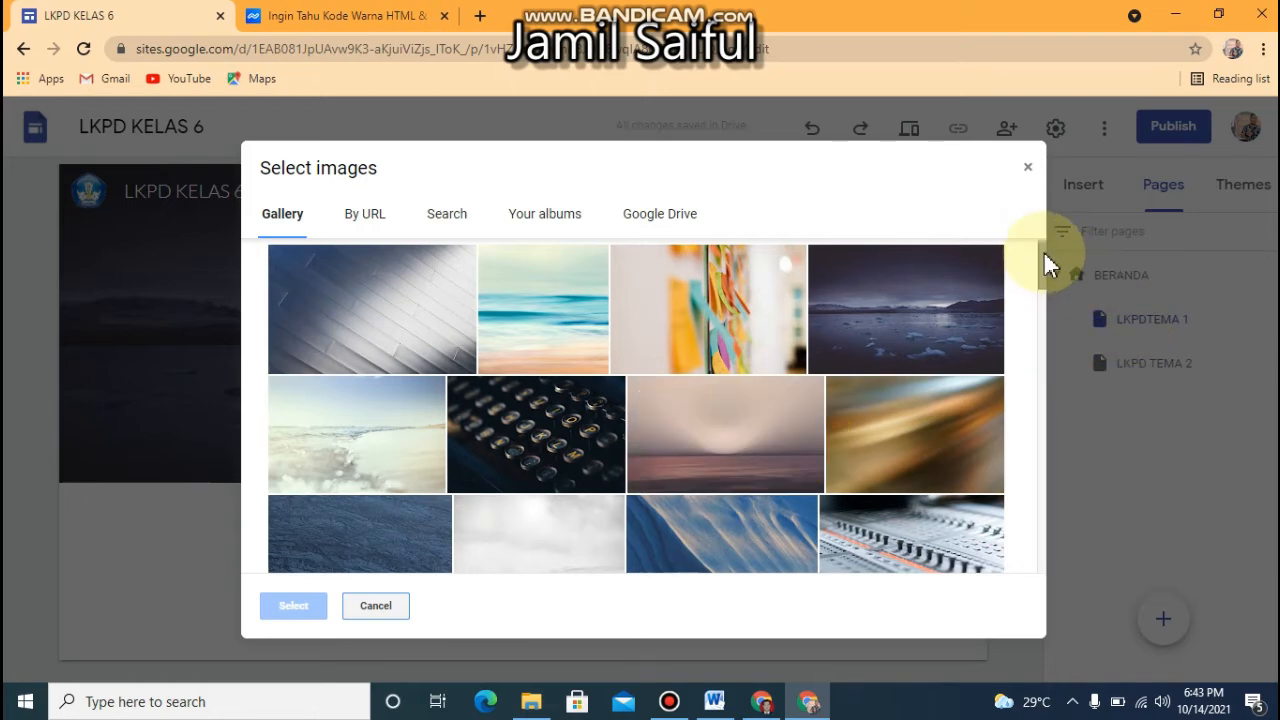
left_click_drag(1046, 262, 1040, 318)
left_click(515, 460)
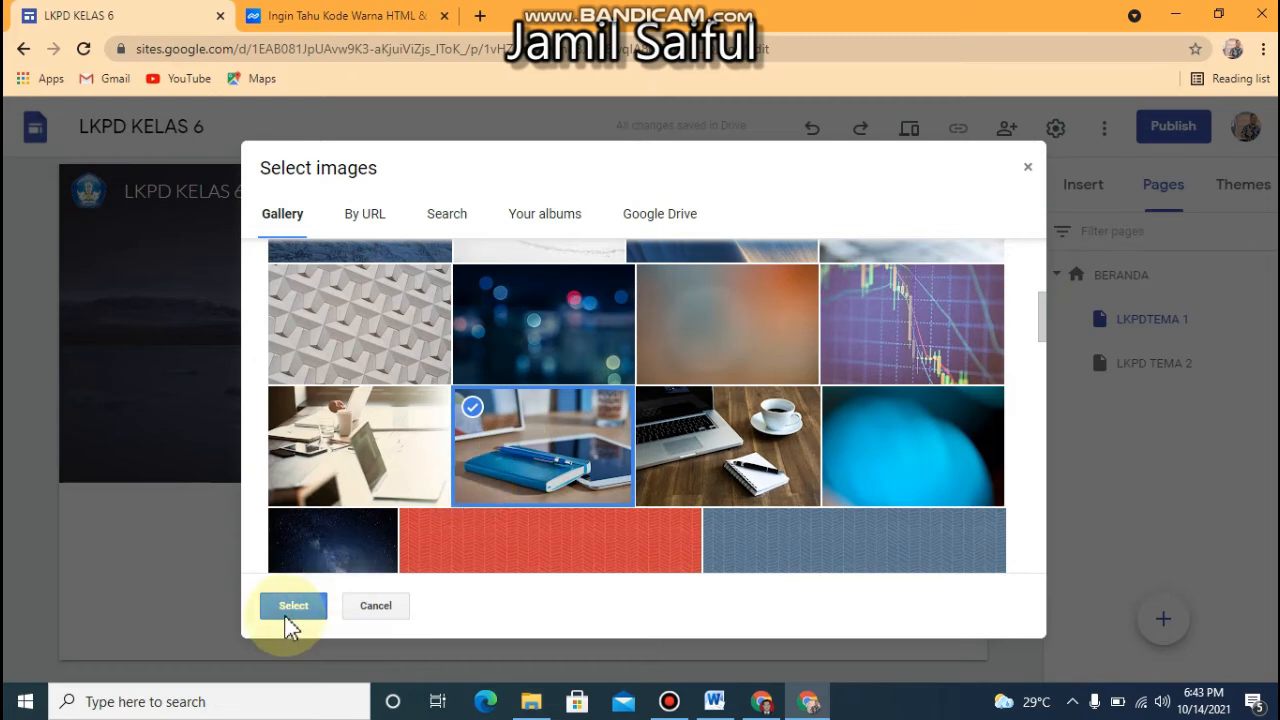
left_click(286, 615)
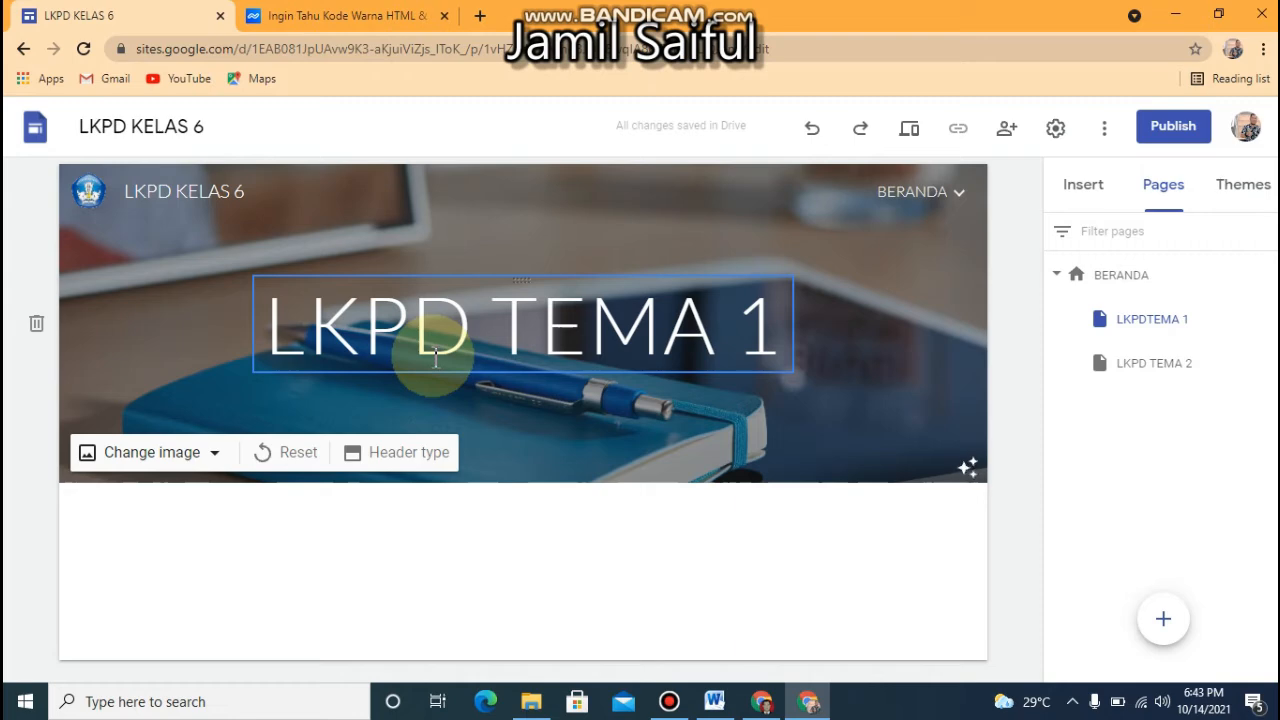
left_click(902, 340)
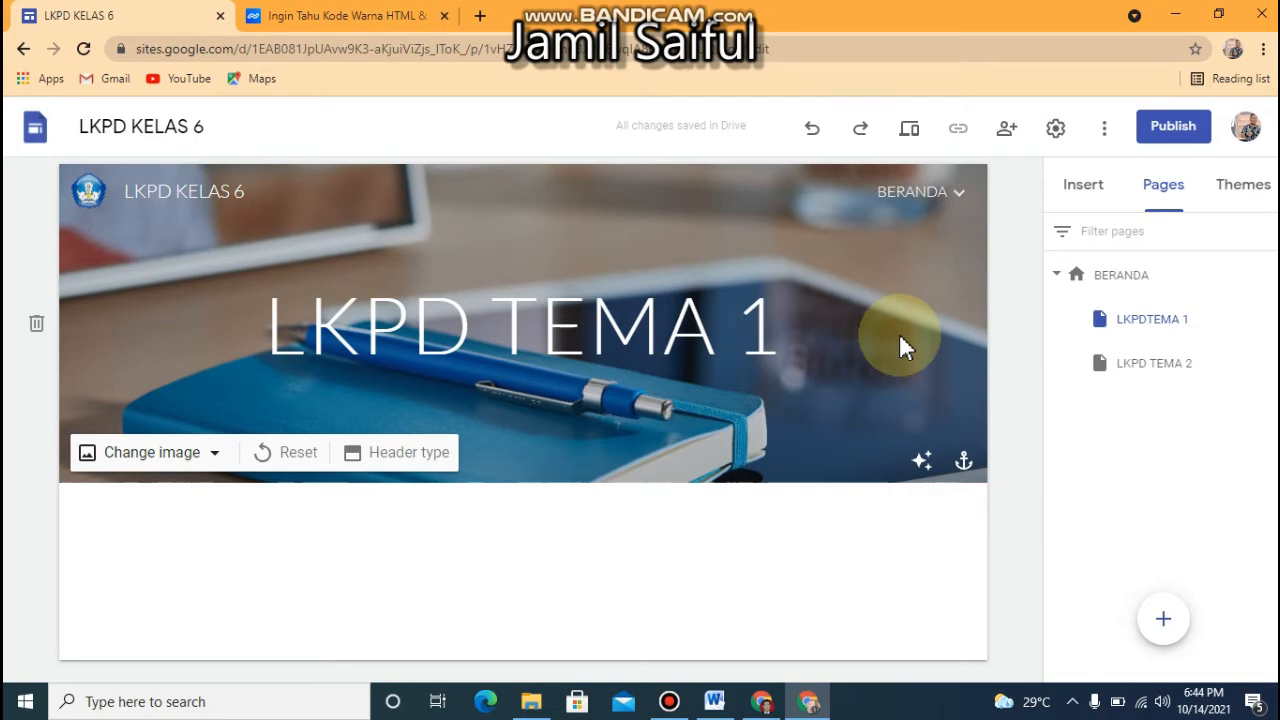
Compare the headers of both theme subpages, try the BERANDA navigation links to them, and review the theme cover section on BERANDA
left_click(1128, 365)
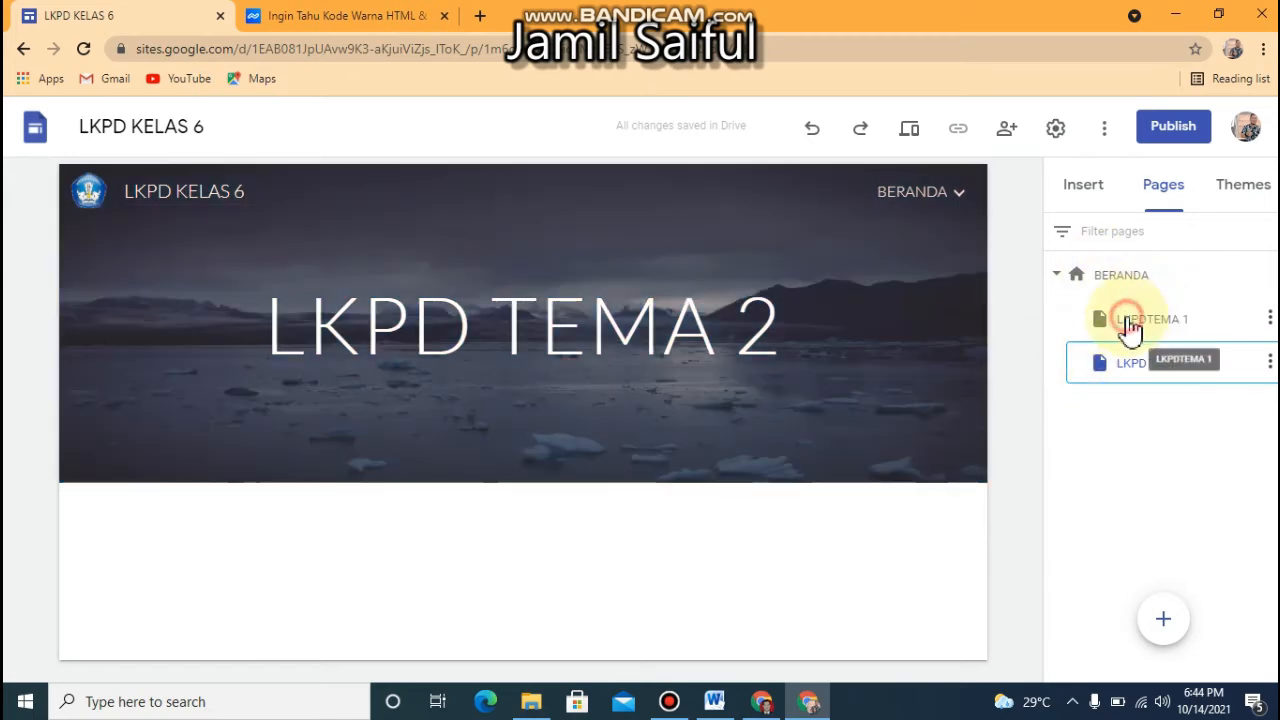
left_click(1129, 322)
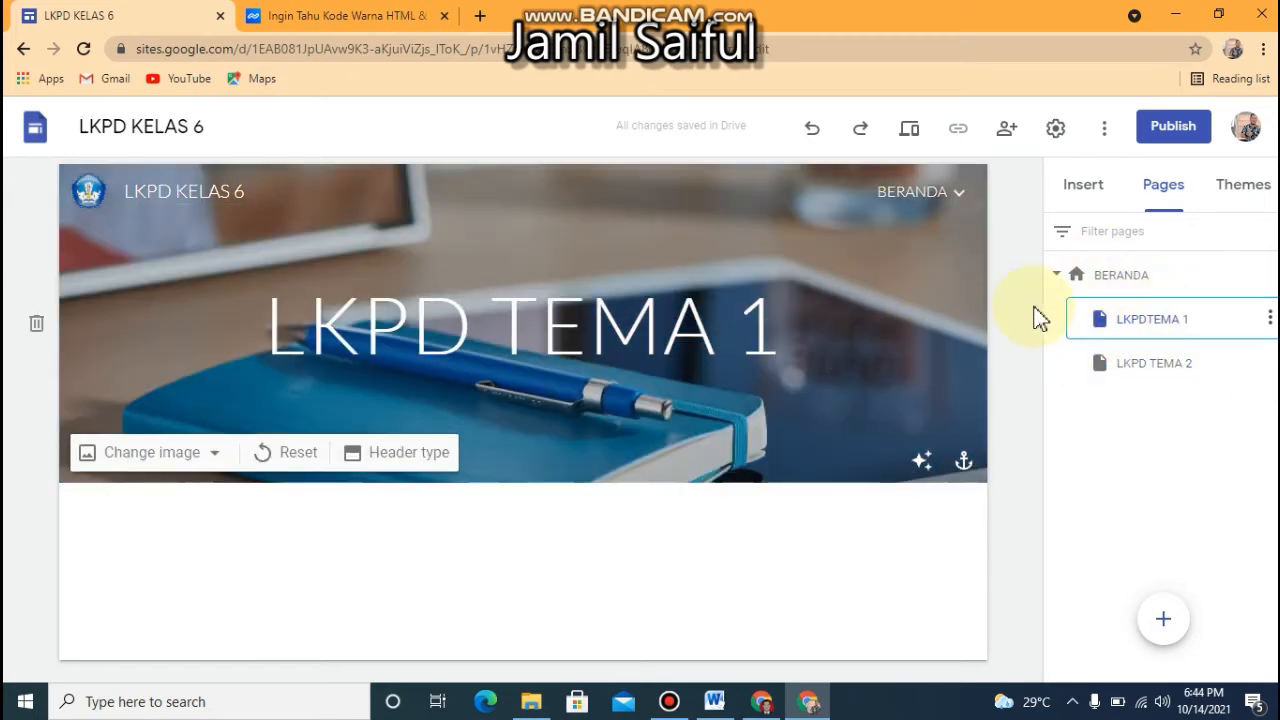
left_click(1086, 280)
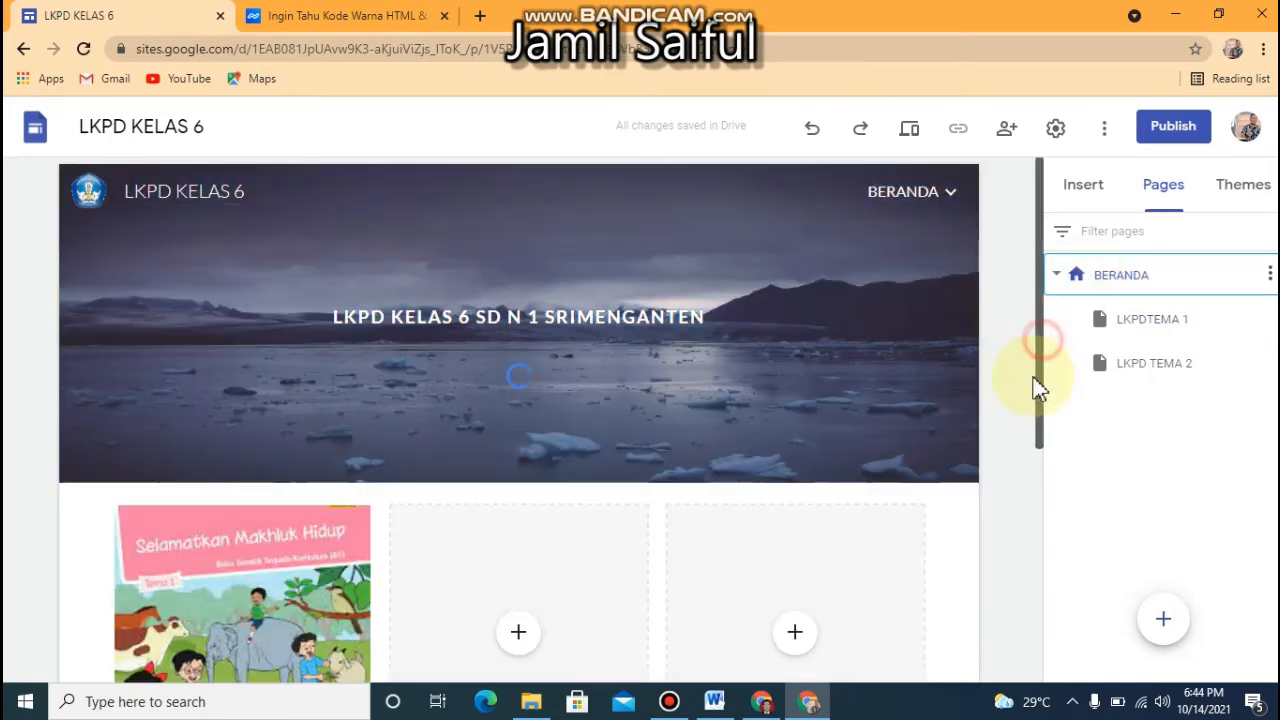
left_click_drag(1039, 380, 1023, 480)
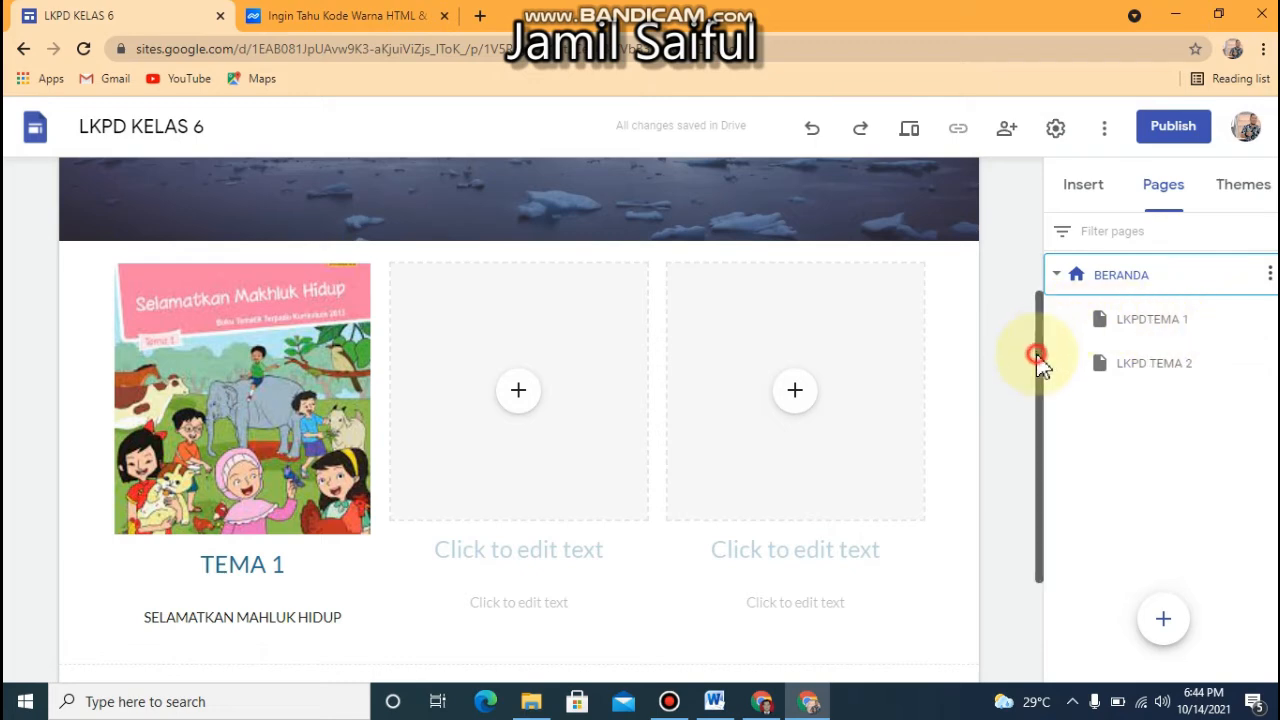
left_click_drag(1037, 366, 1030, 218)
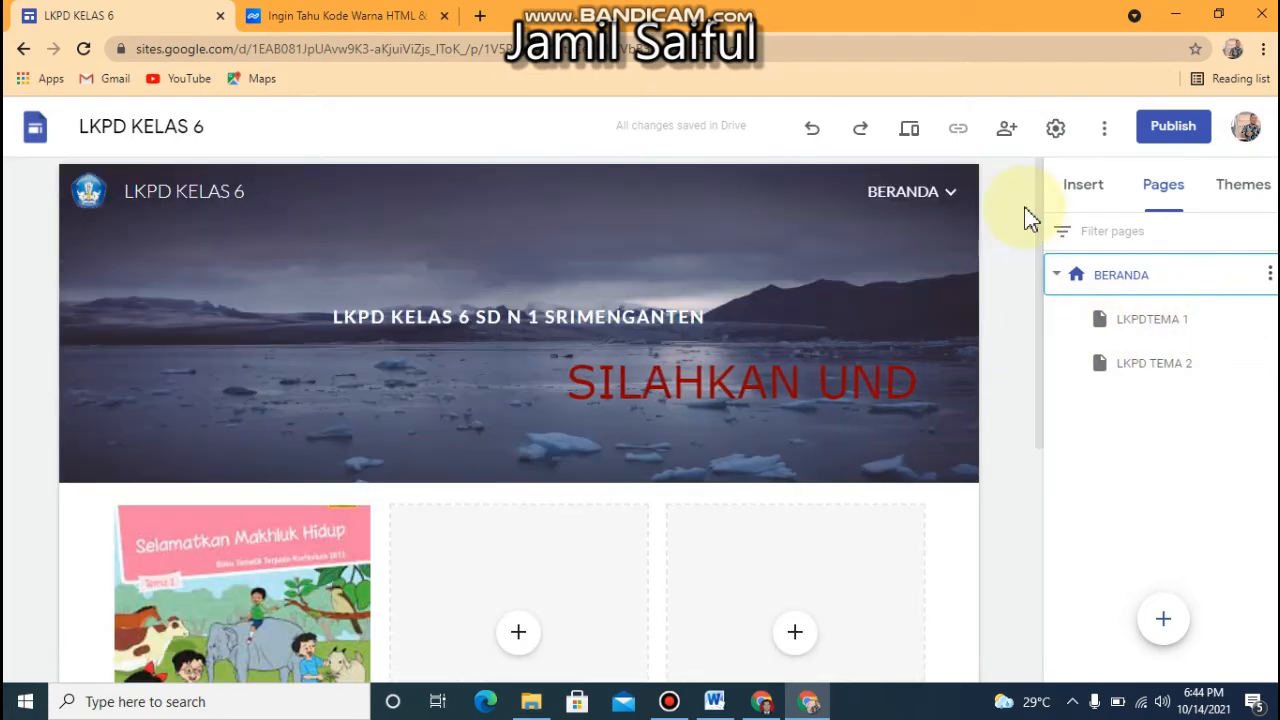
left_click(920, 200)
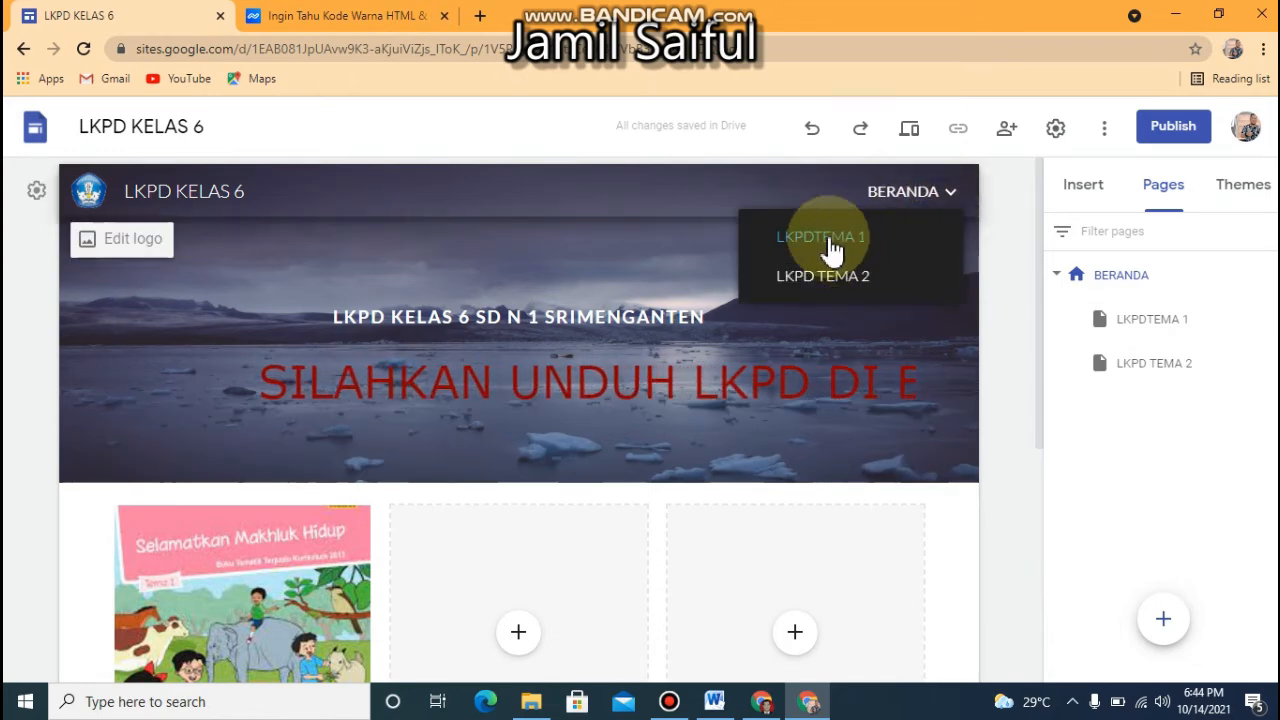
left_click(817, 280)
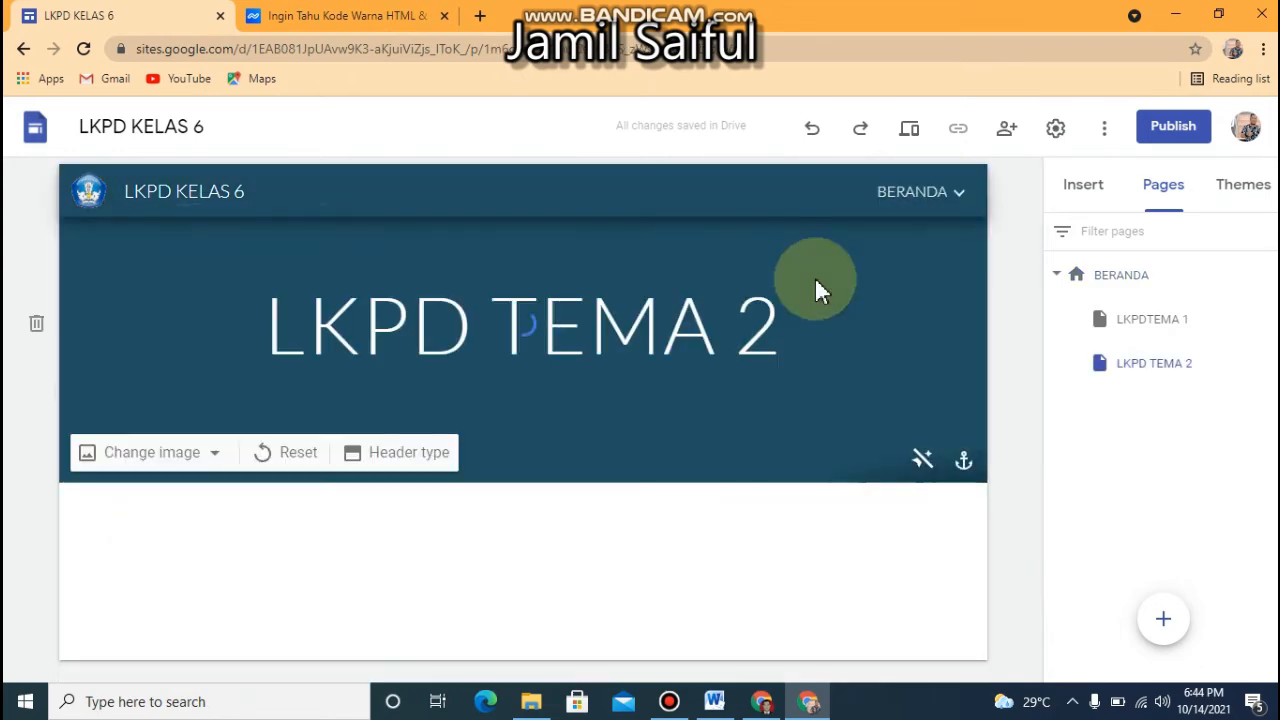
mouse_move(950, 200)
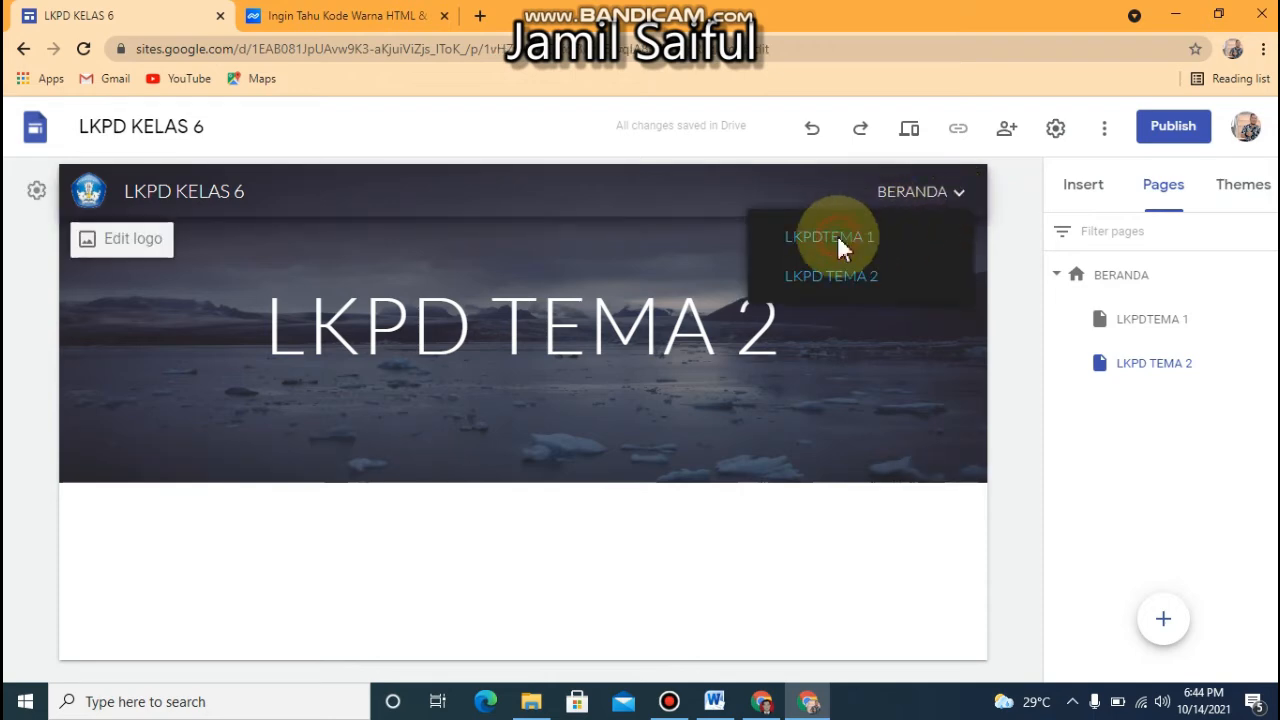
left_click(838, 240)
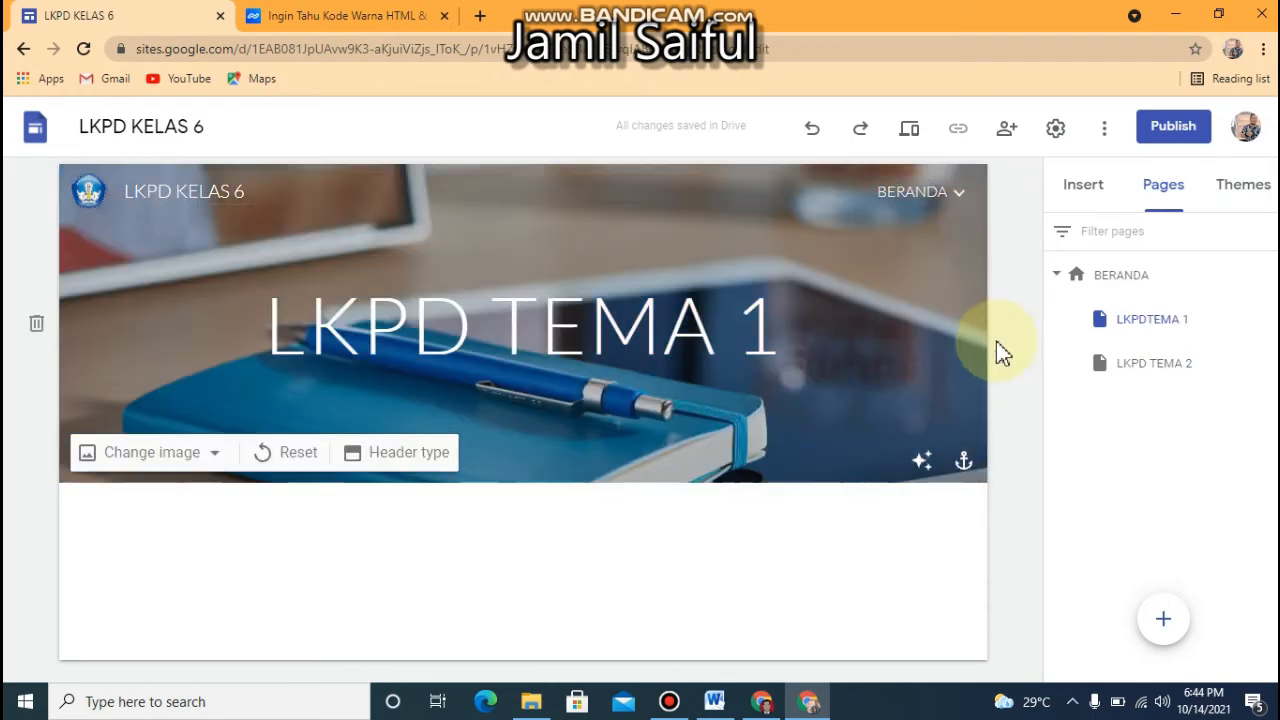
left_click(1121, 279)
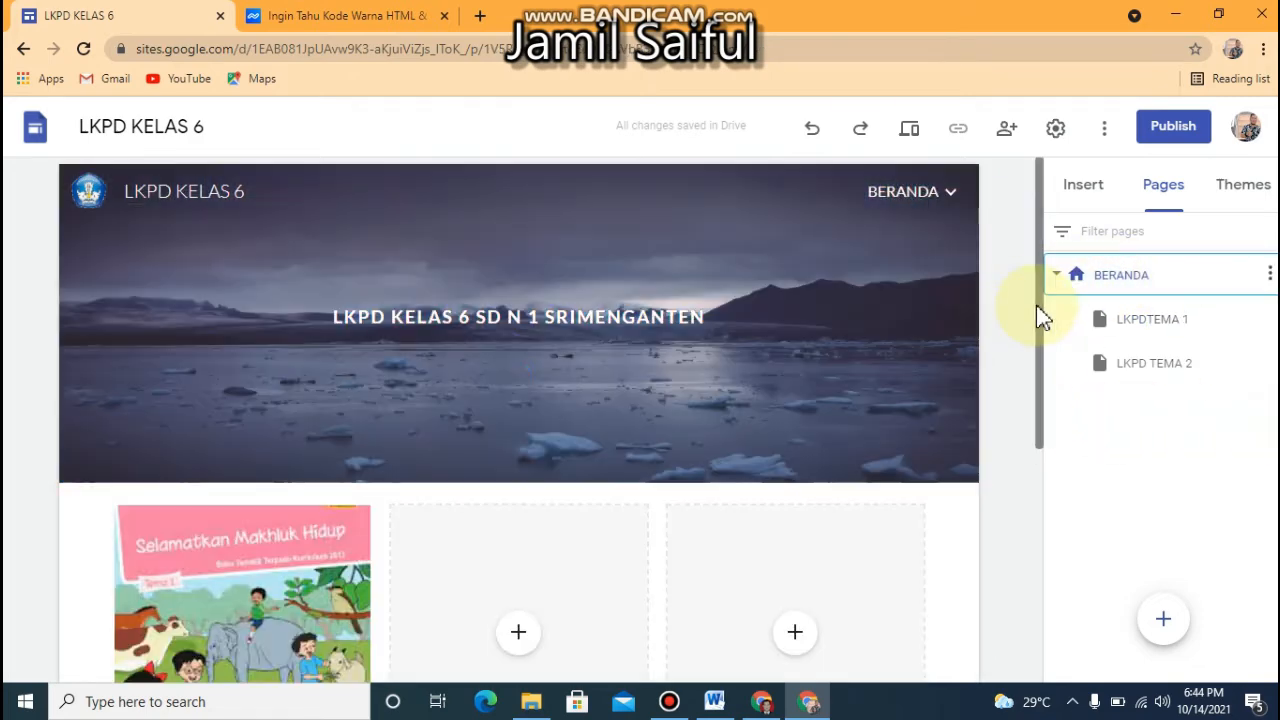
left_click_drag(1038, 310, 1034, 495)
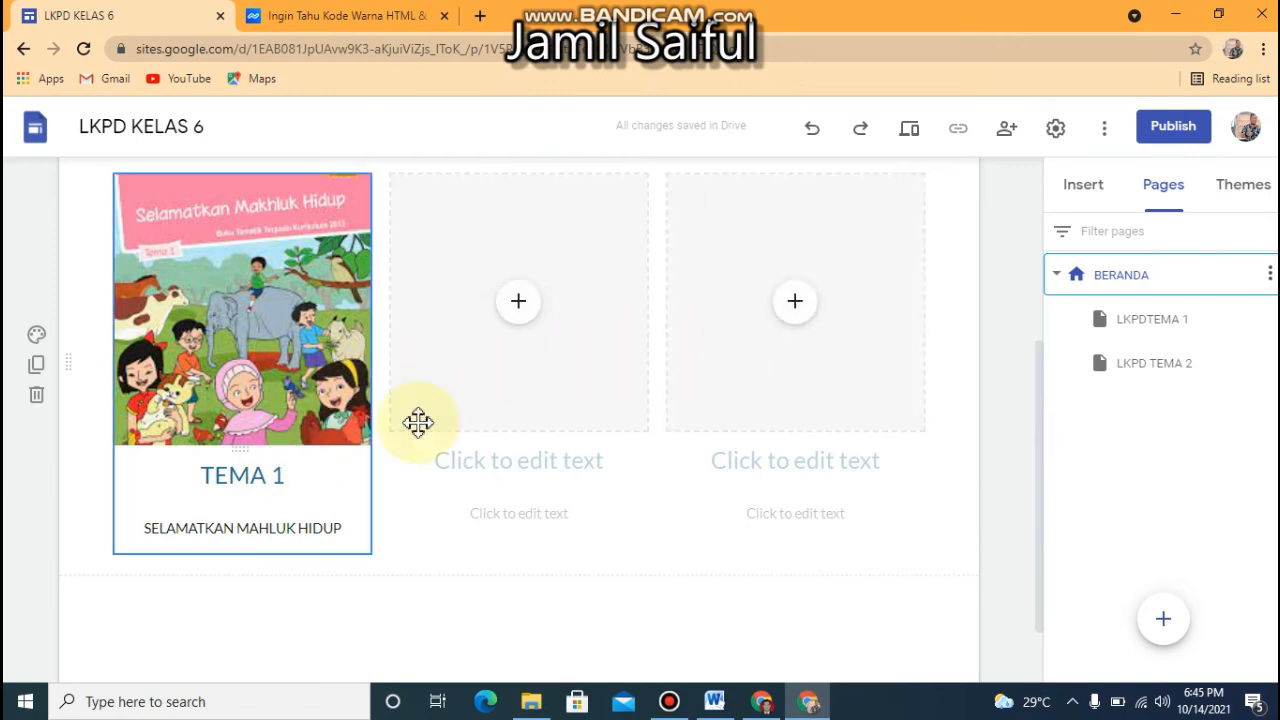
Add a text box reading "SUBTEMA 1" below the header of the LKPDTEMA 1 page
left_click(1118, 338)
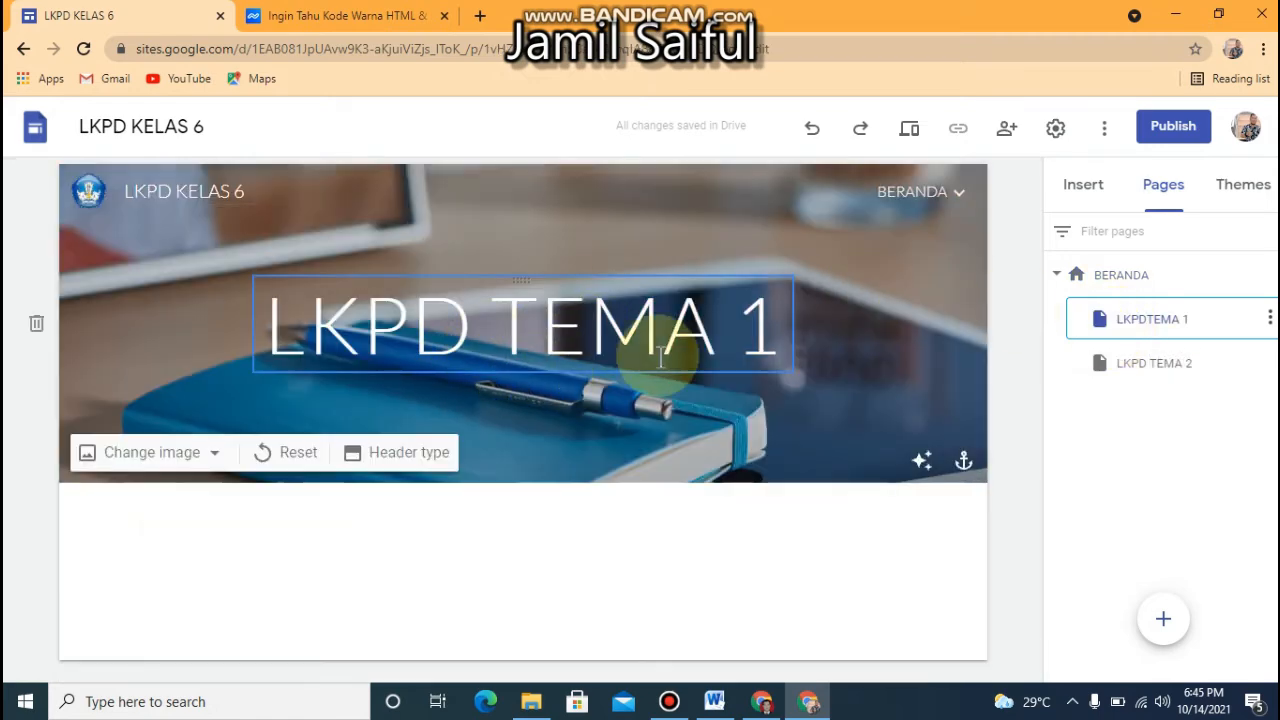
double_click(355, 540)
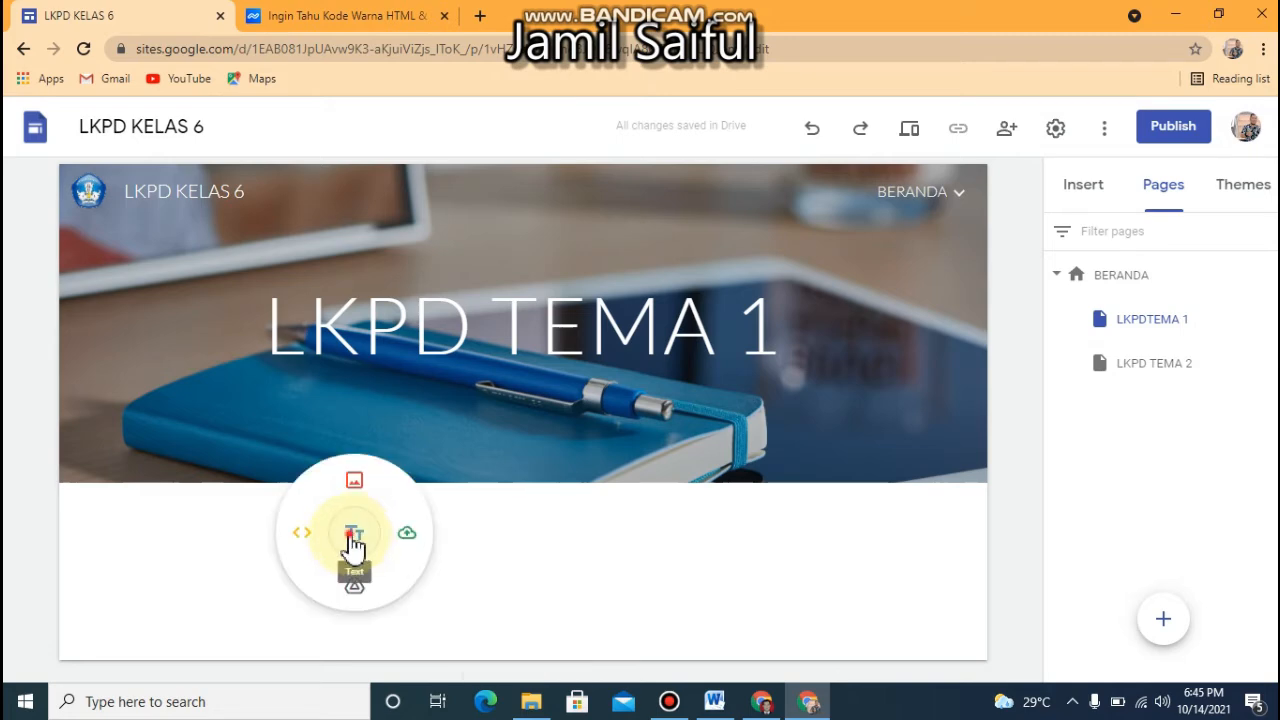
left_click(354, 540)
type("SUBTEMA 1")
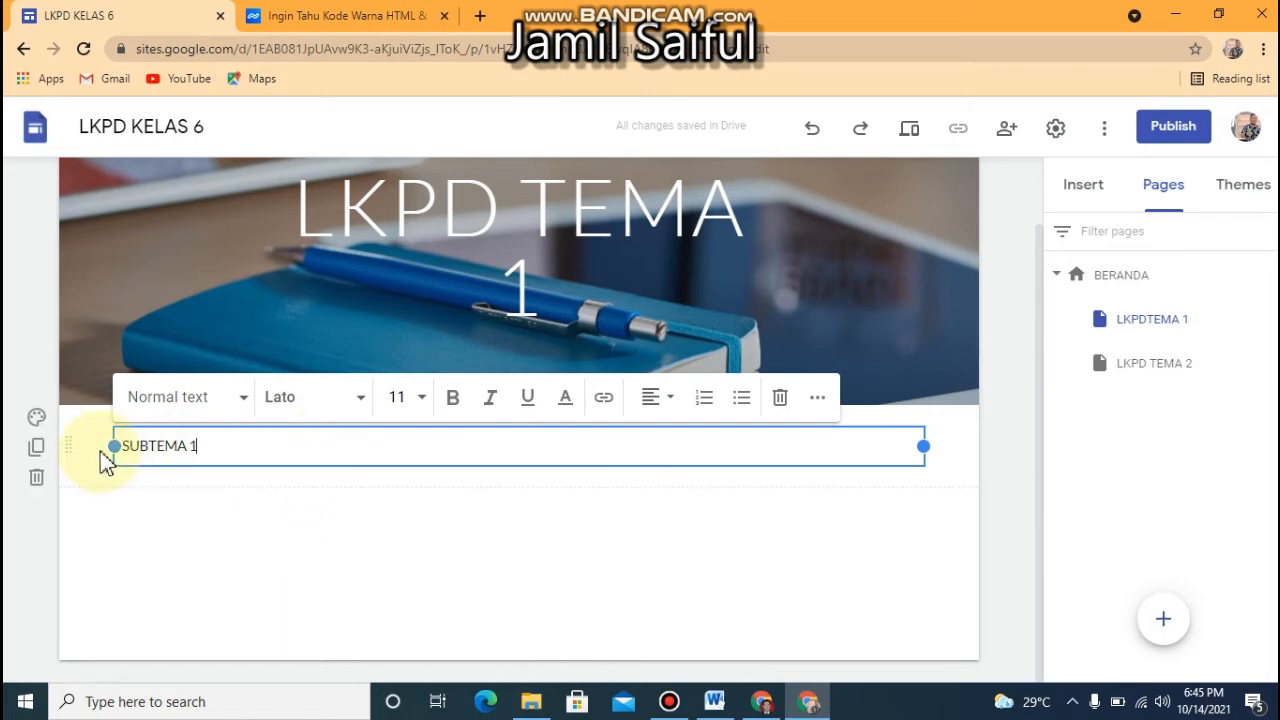
Make the "SUBTEMA 1" text bold and set its font size to 12
left_click_drag(234, 446, 118, 446)
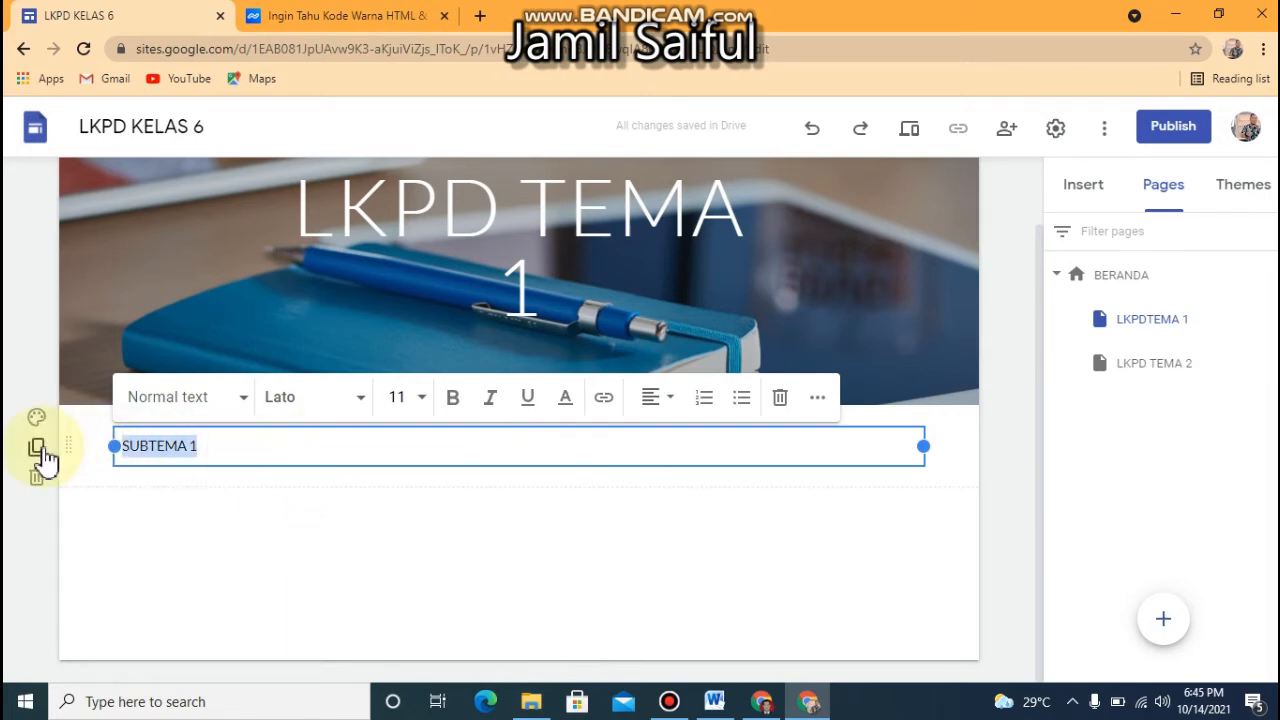
left_click(424, 406)
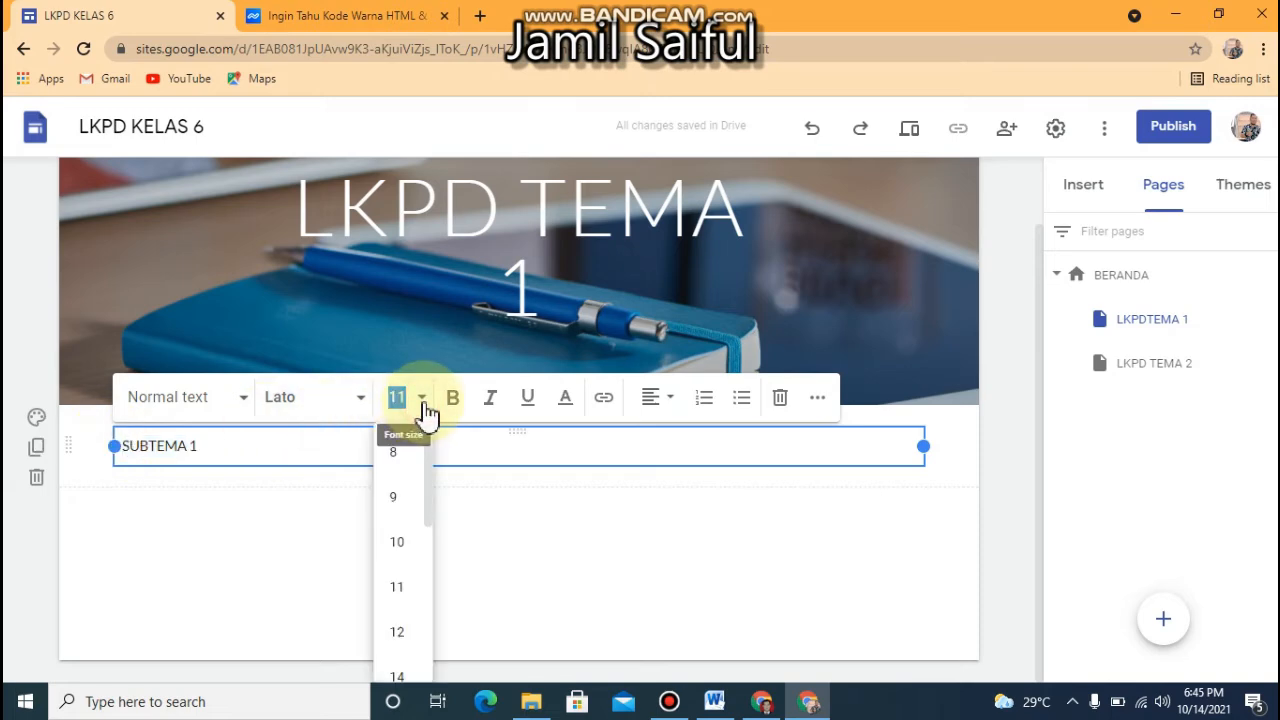
left_click(398, 541)
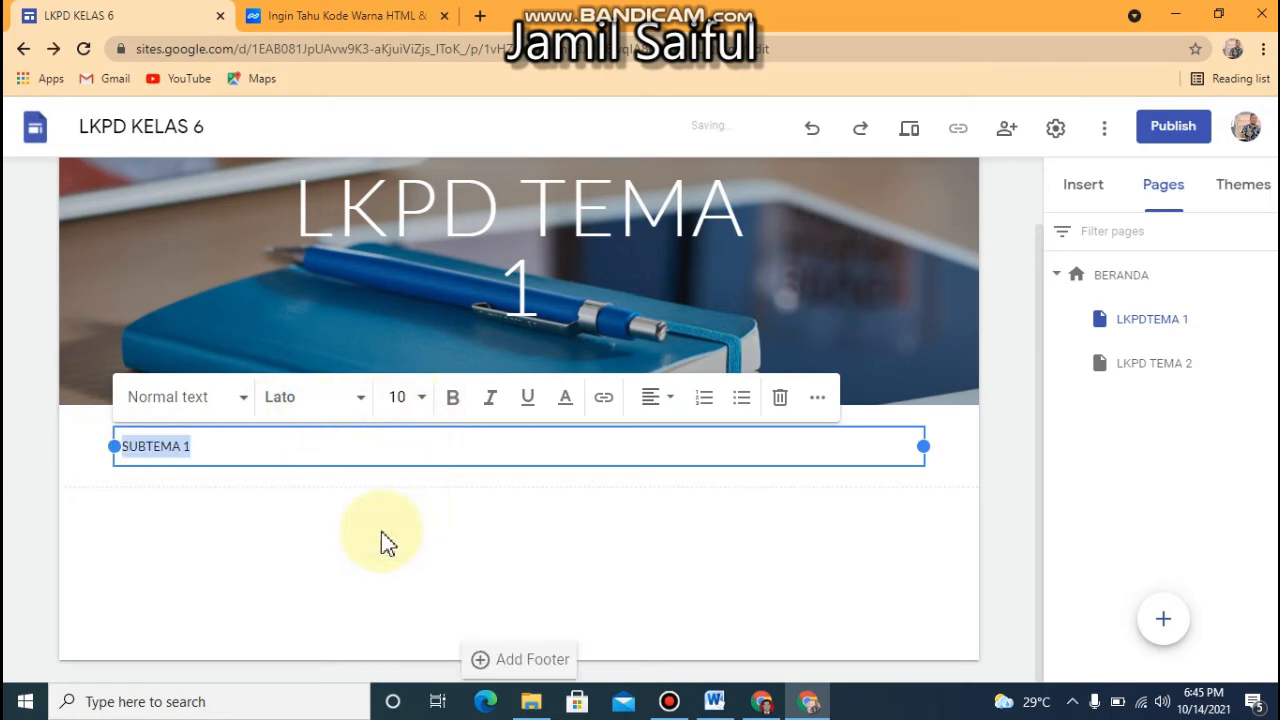
left_click(448, 400)
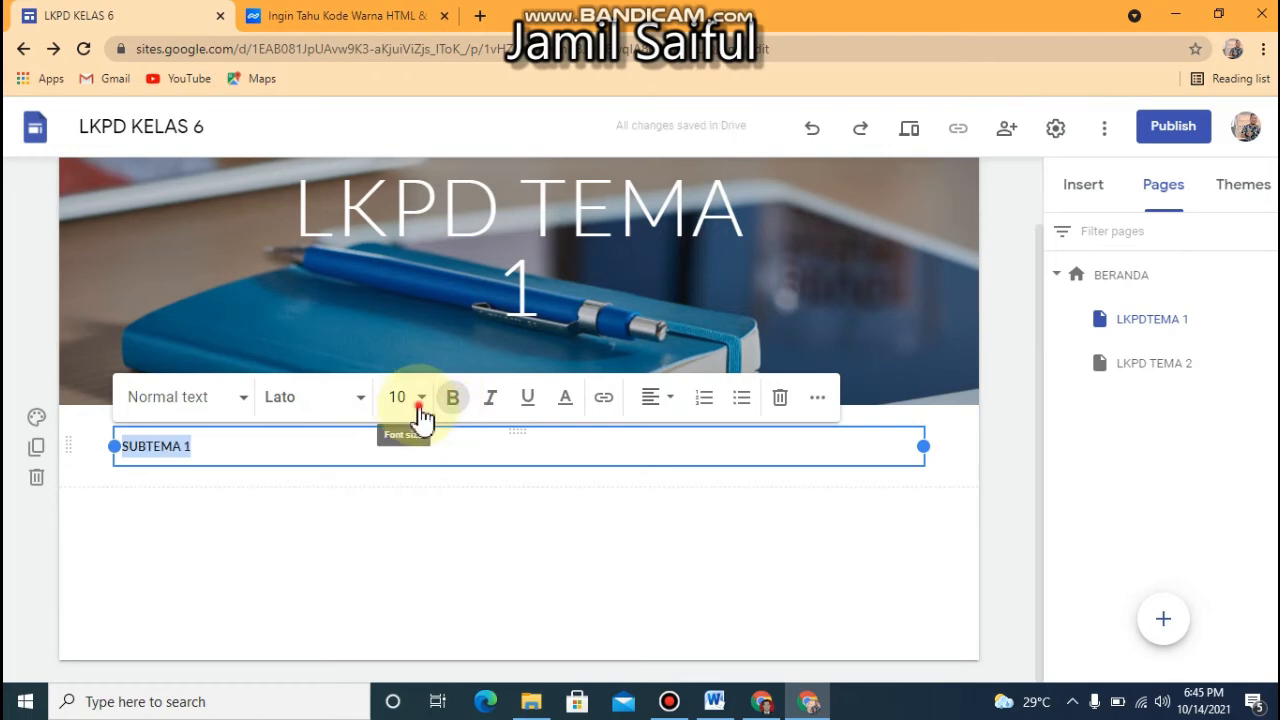
left_click(421, 410)
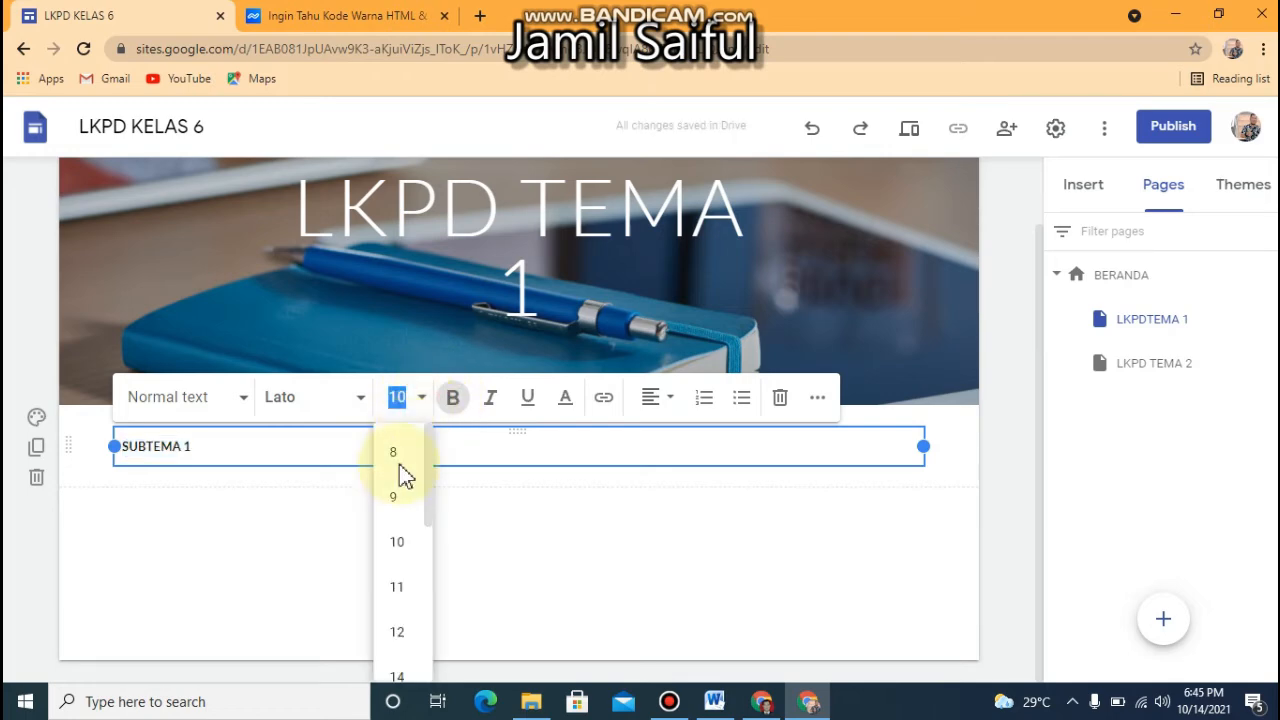
left_click(393, 631)
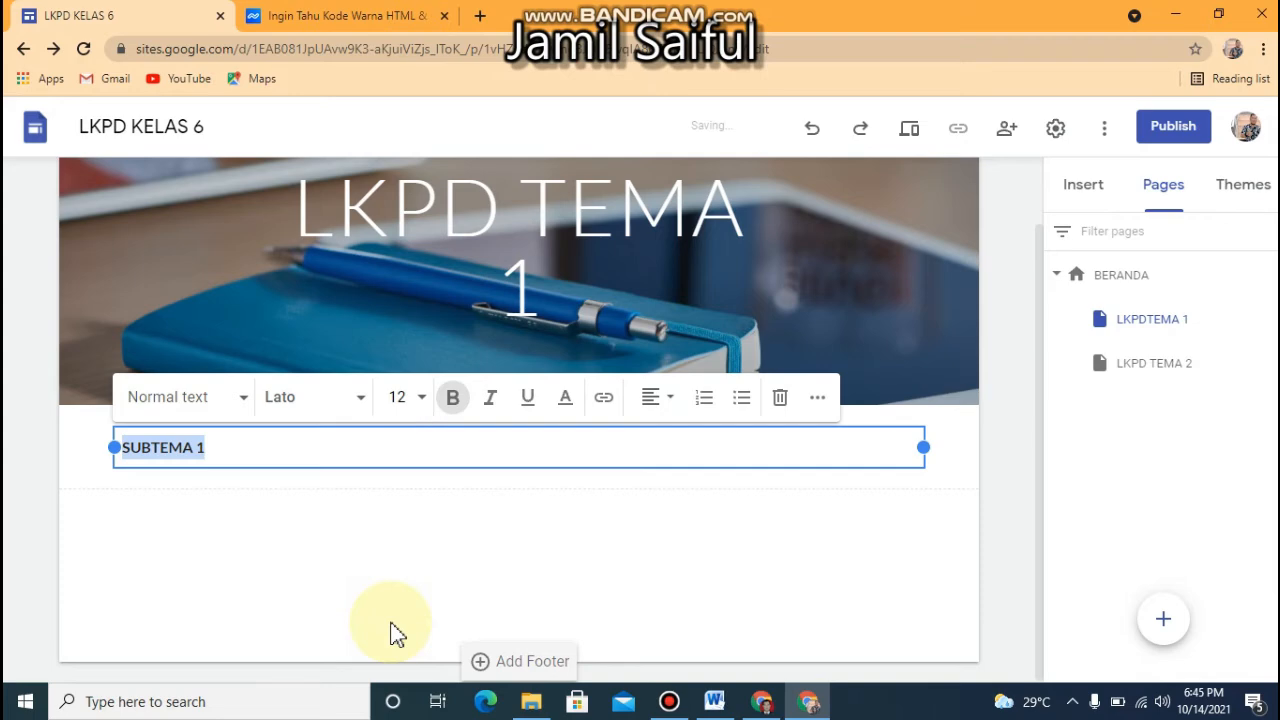
Add a text box reading "PEMBELAJARAN 1" below the "SUBTEMA 1" section of the LKPDTEMA 1 page
double_click(264, 513)
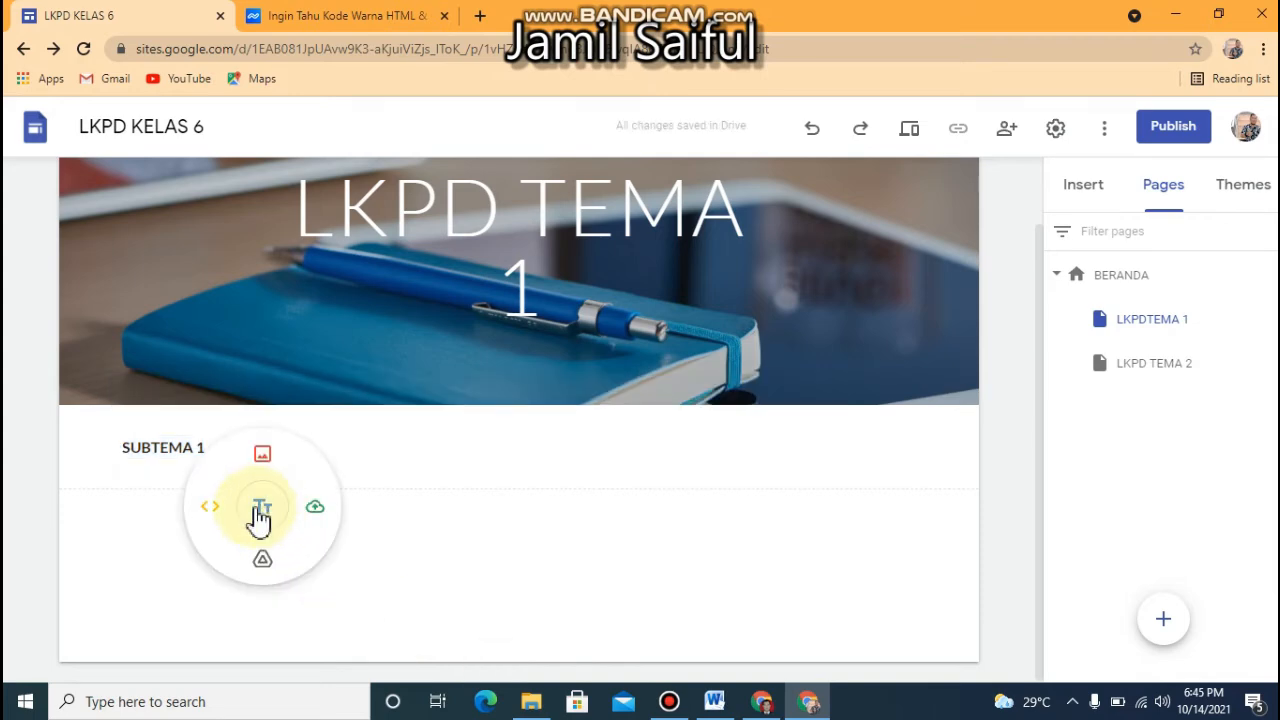
left_click(258, 510)
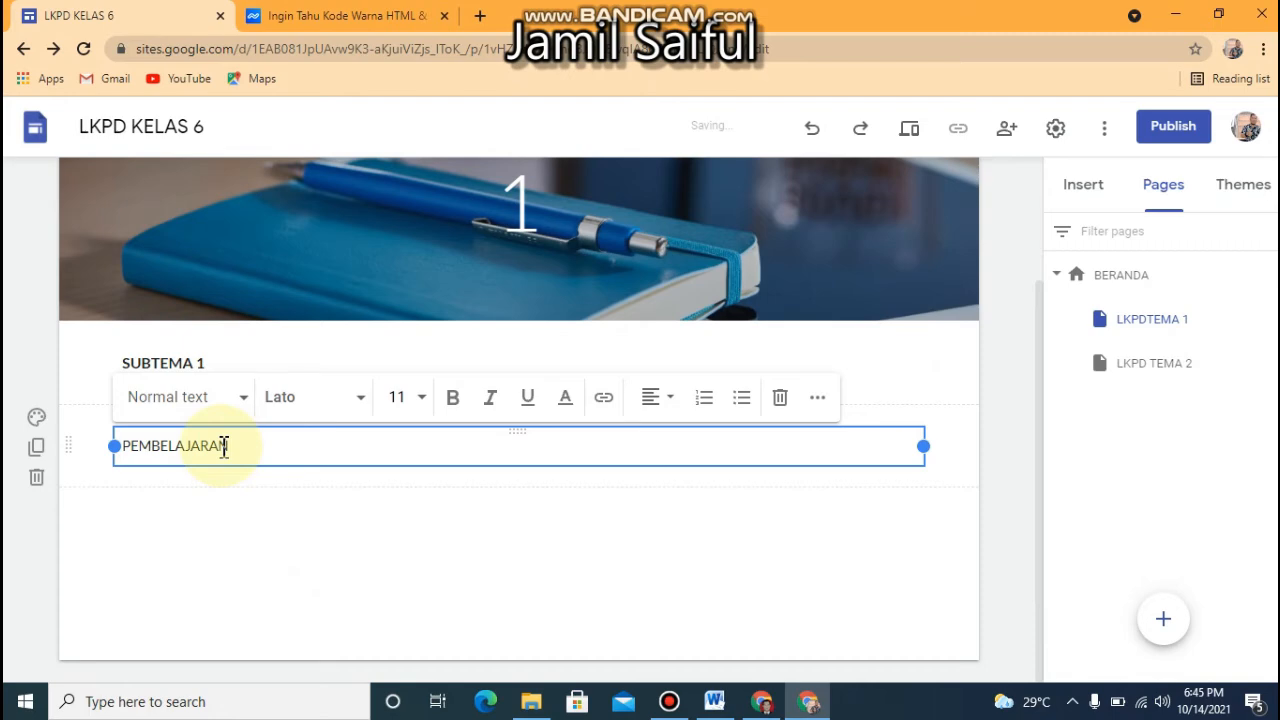
left_click(221, 484)
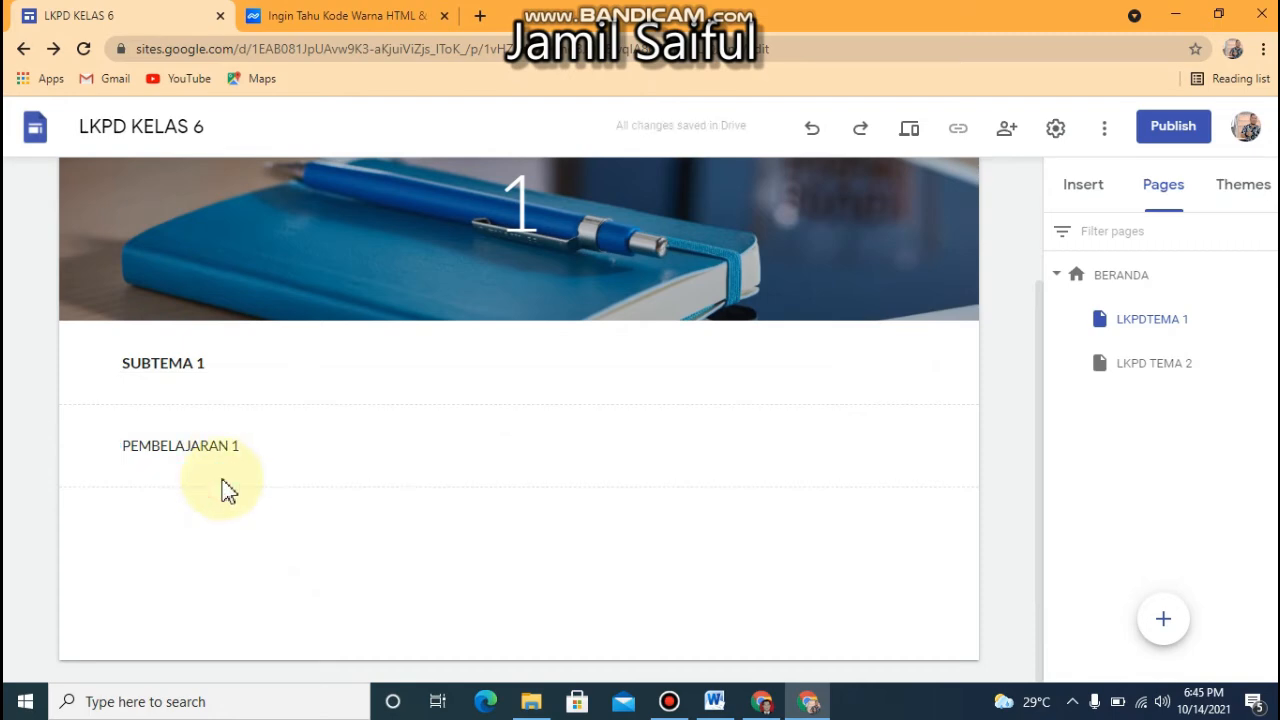
left_click(216, 369)
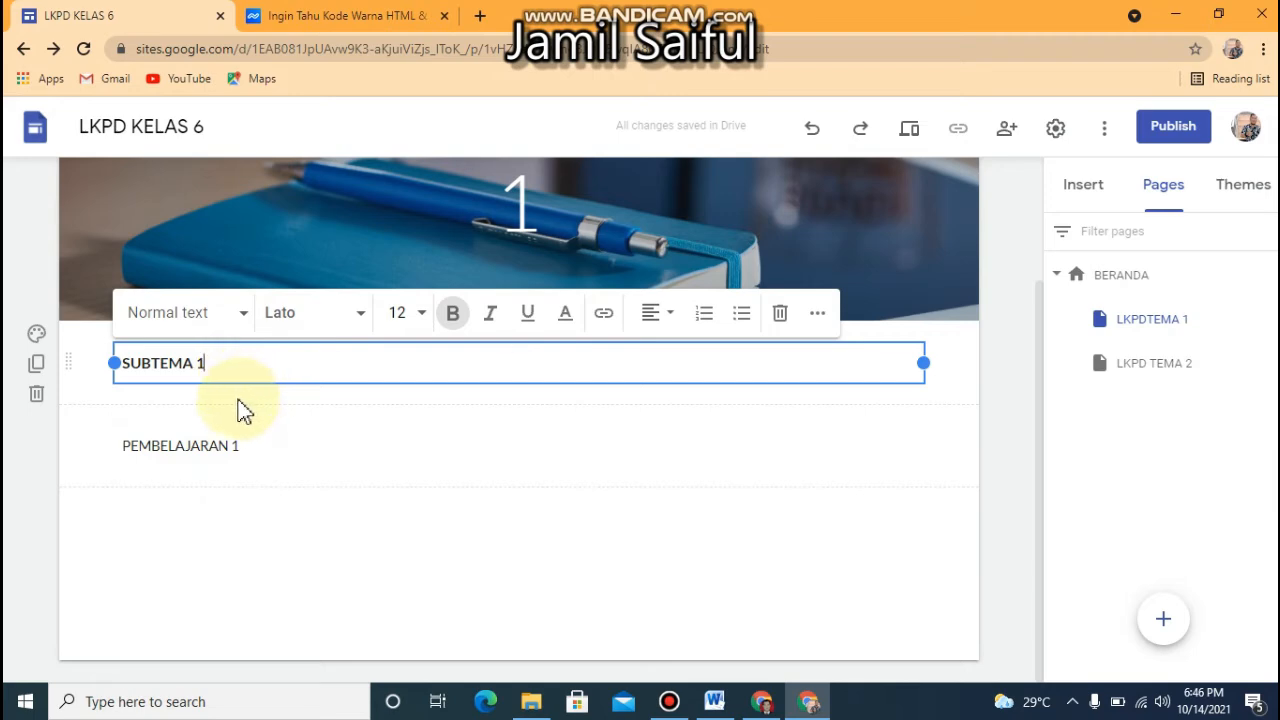
left_click(221, 402)
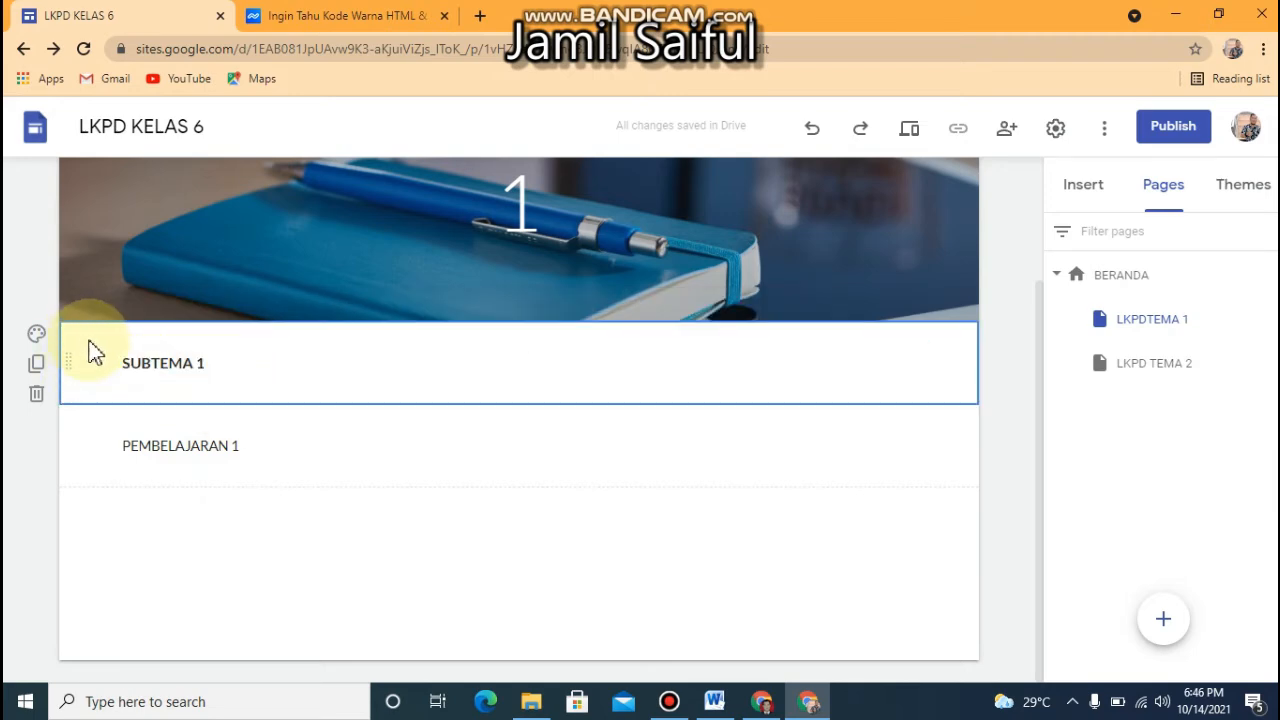
left_click(877, 239)
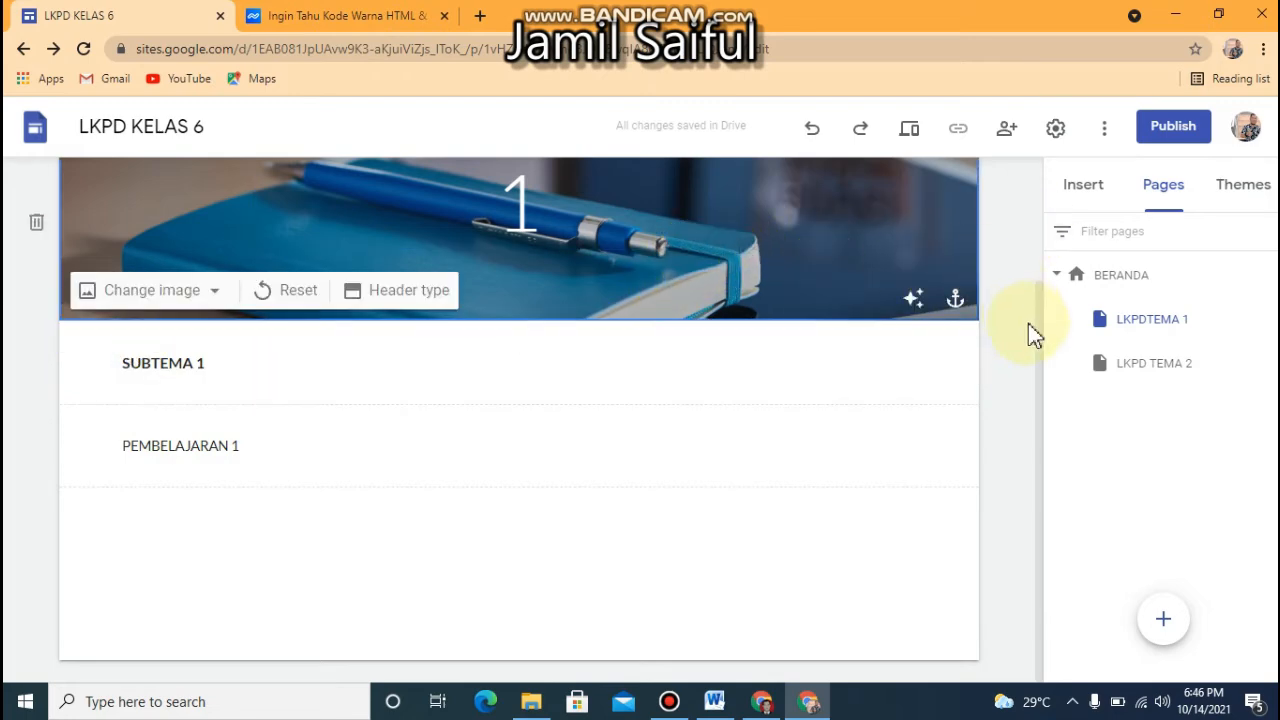
Insert a divider between the page header and the "SUBTEMA 1" section
left_click_drag(1040, 339, 1037, 271)
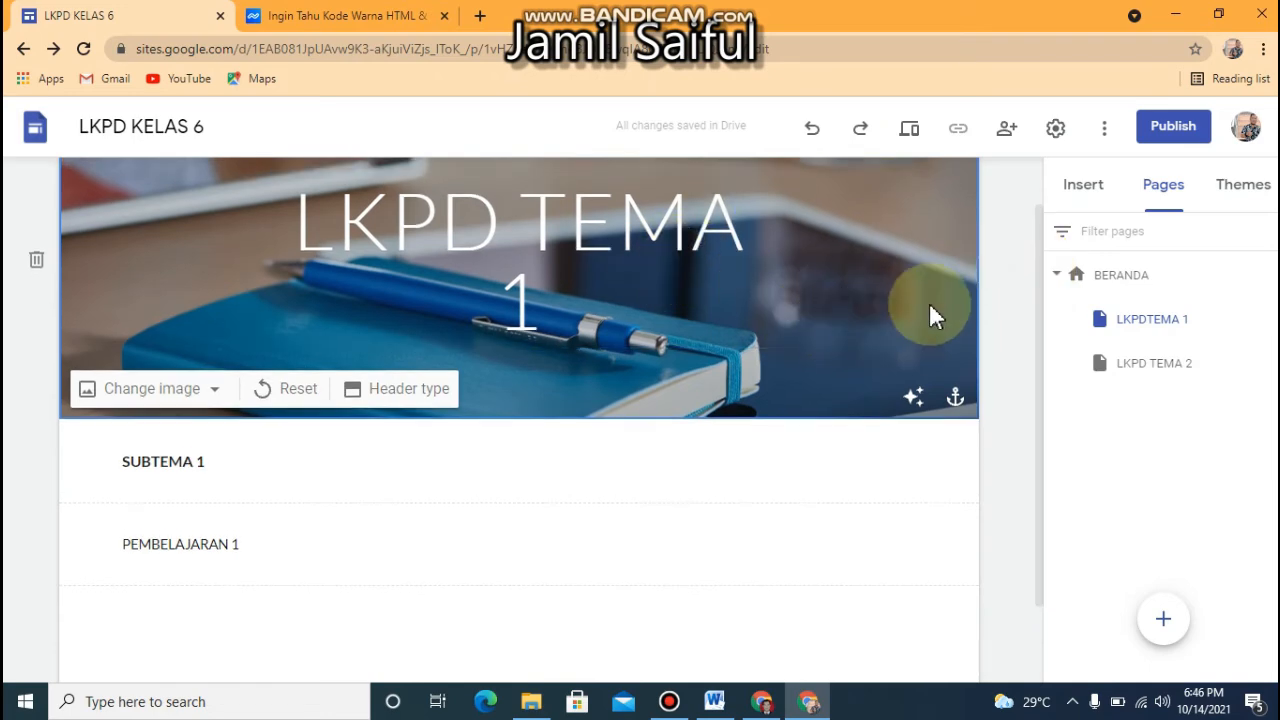
left_click(1085, 188)
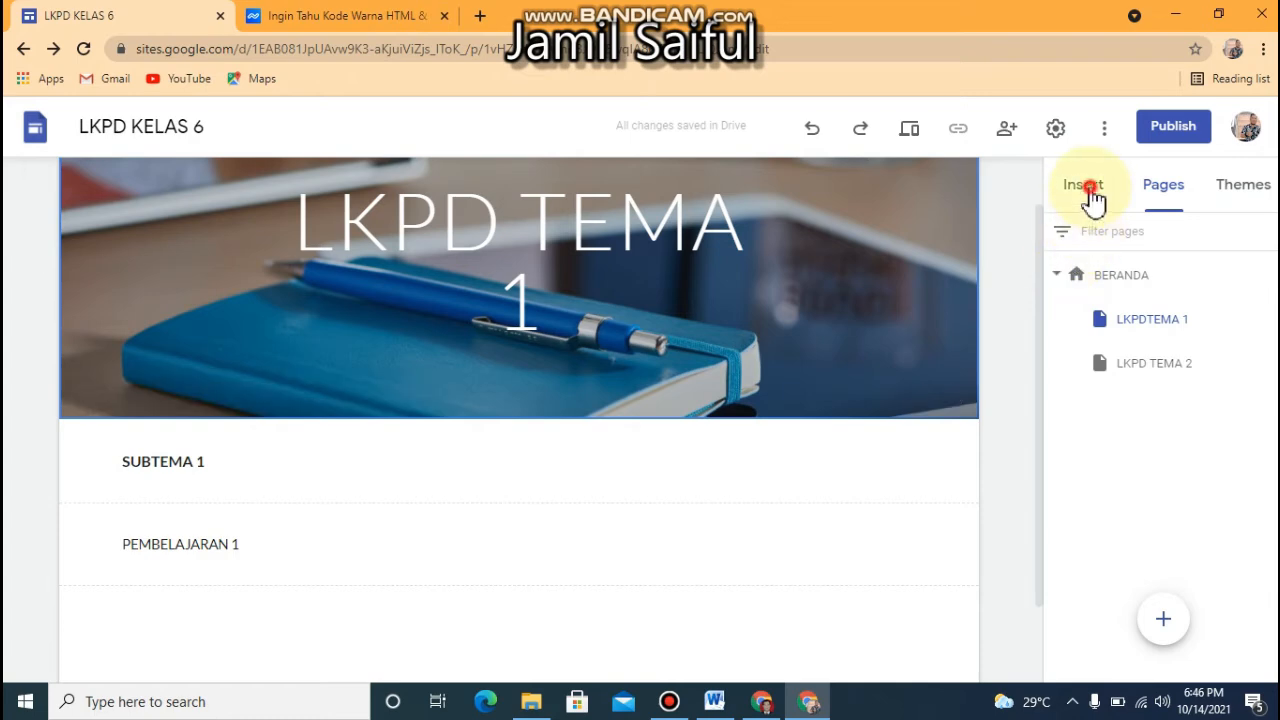
left_click(915, 220)
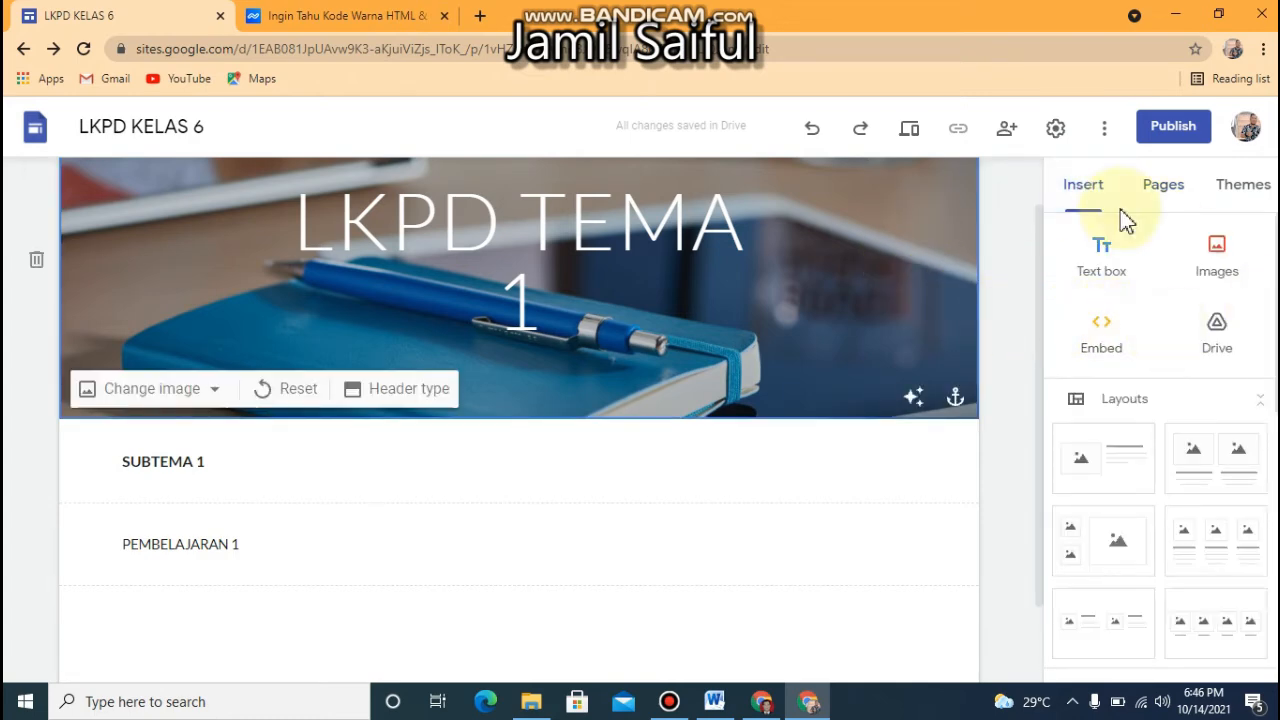
left_click(1085, 195)
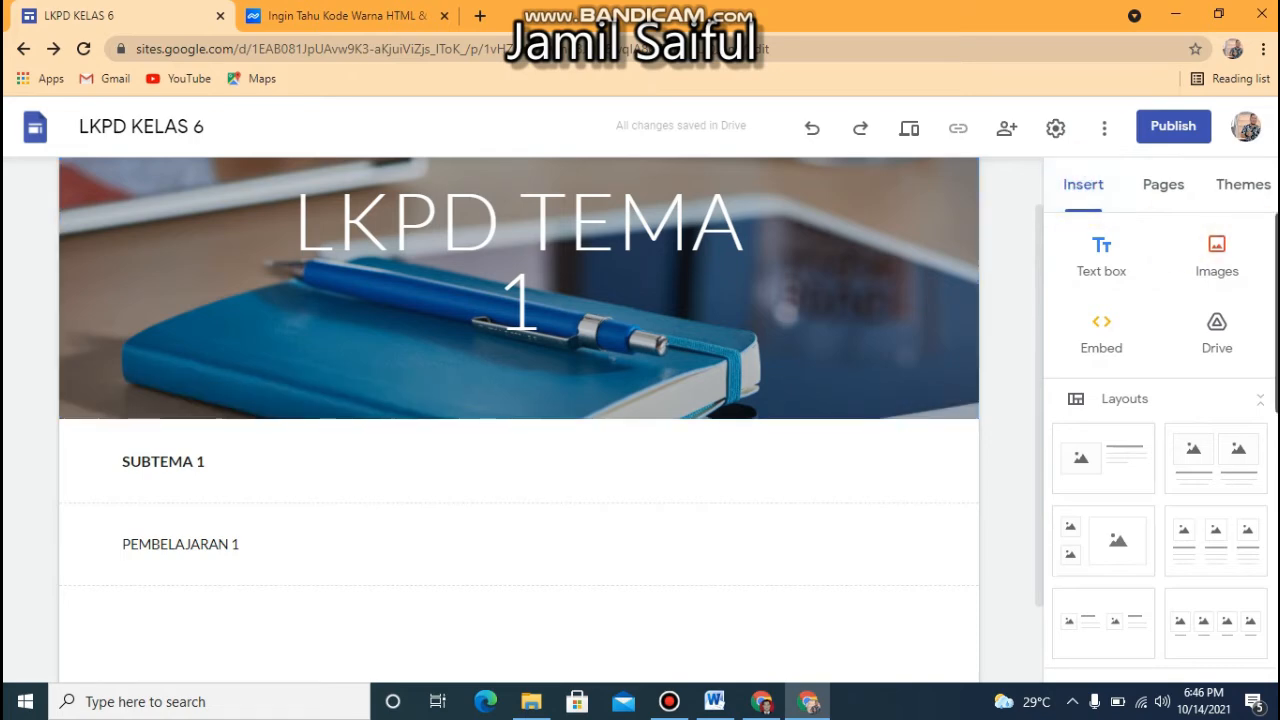
scroll(1160, 450, "down", 3)
scroll(1257, 443, "down", 1)
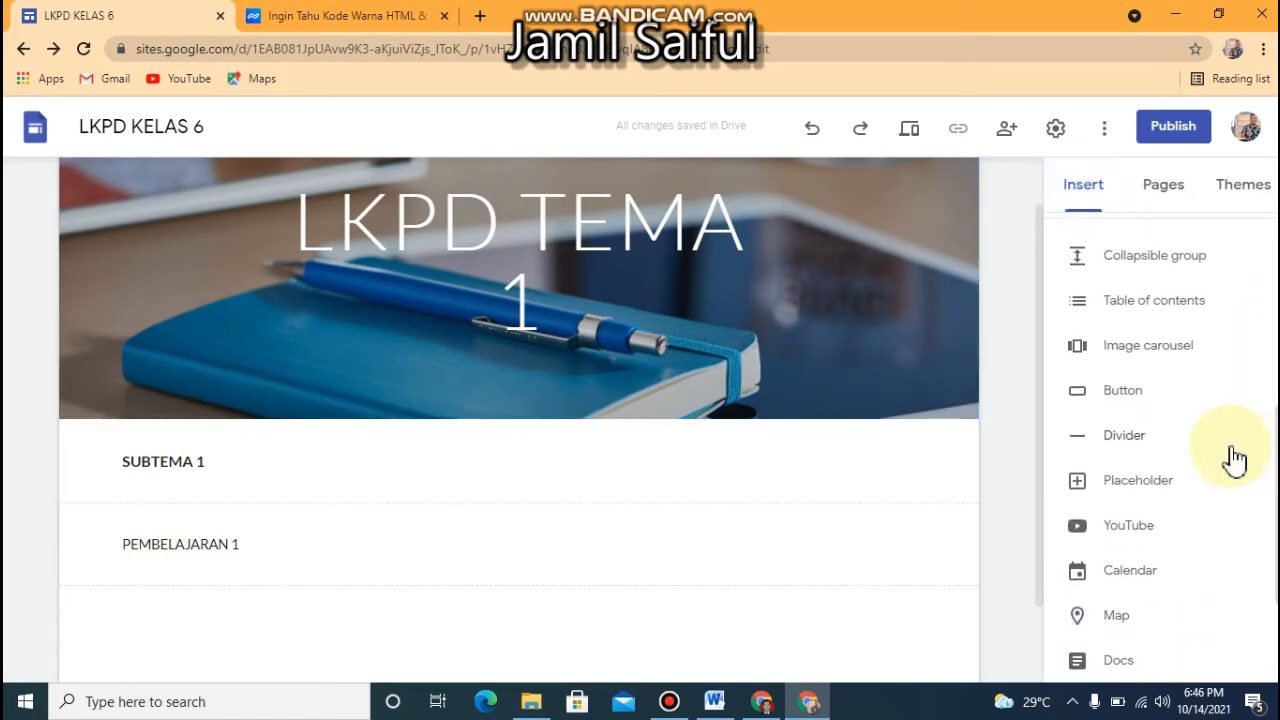
left_click(1122, 448)
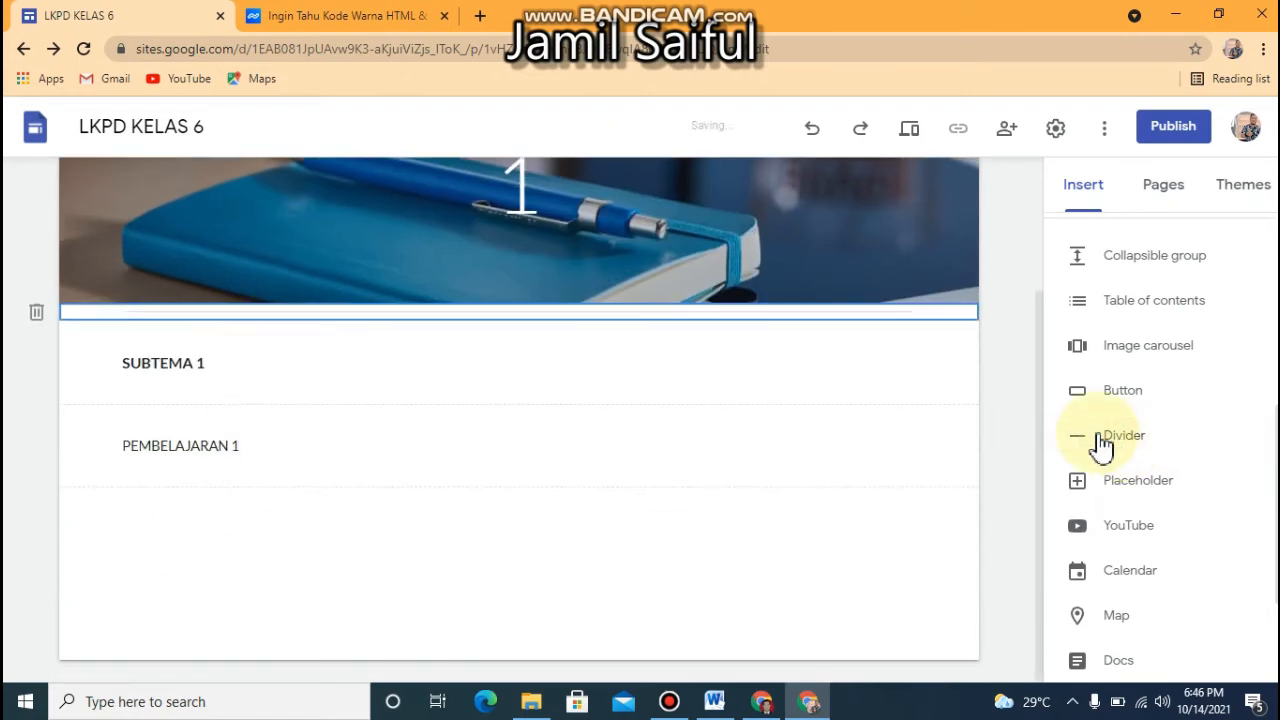
left_click(764, 312)
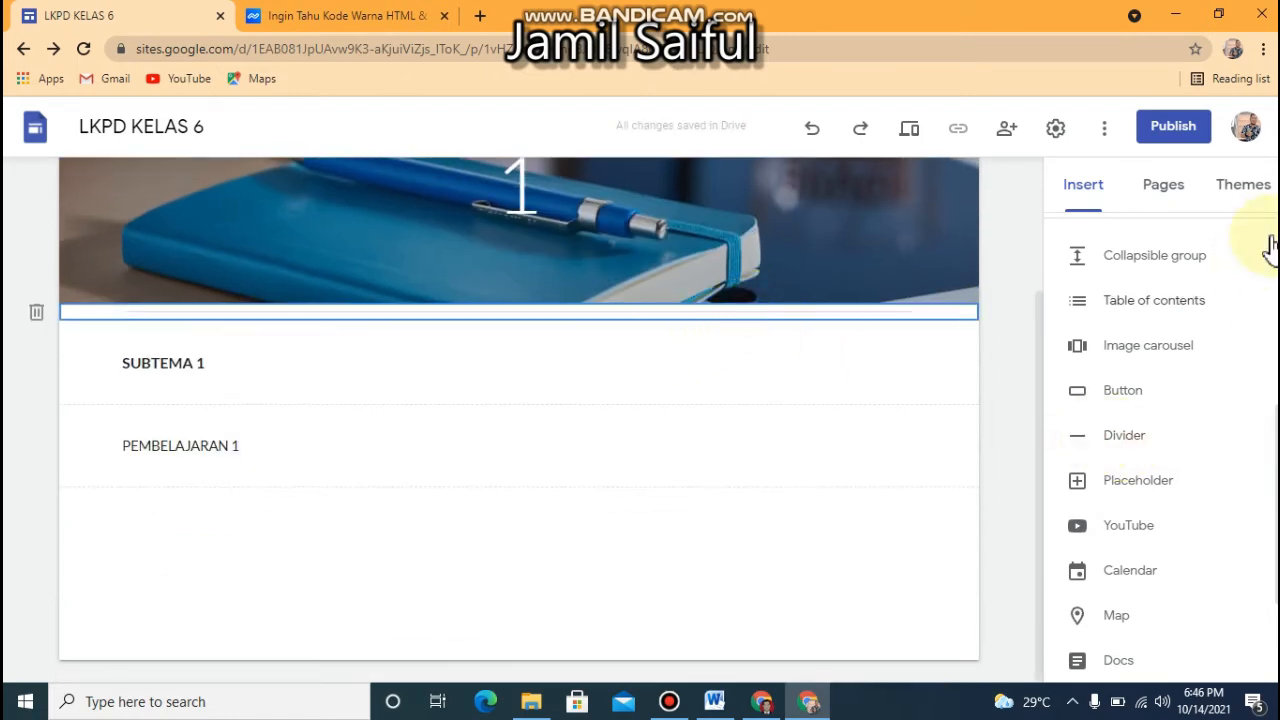
Apply the Level theme to the site
left_click(1252, 195)
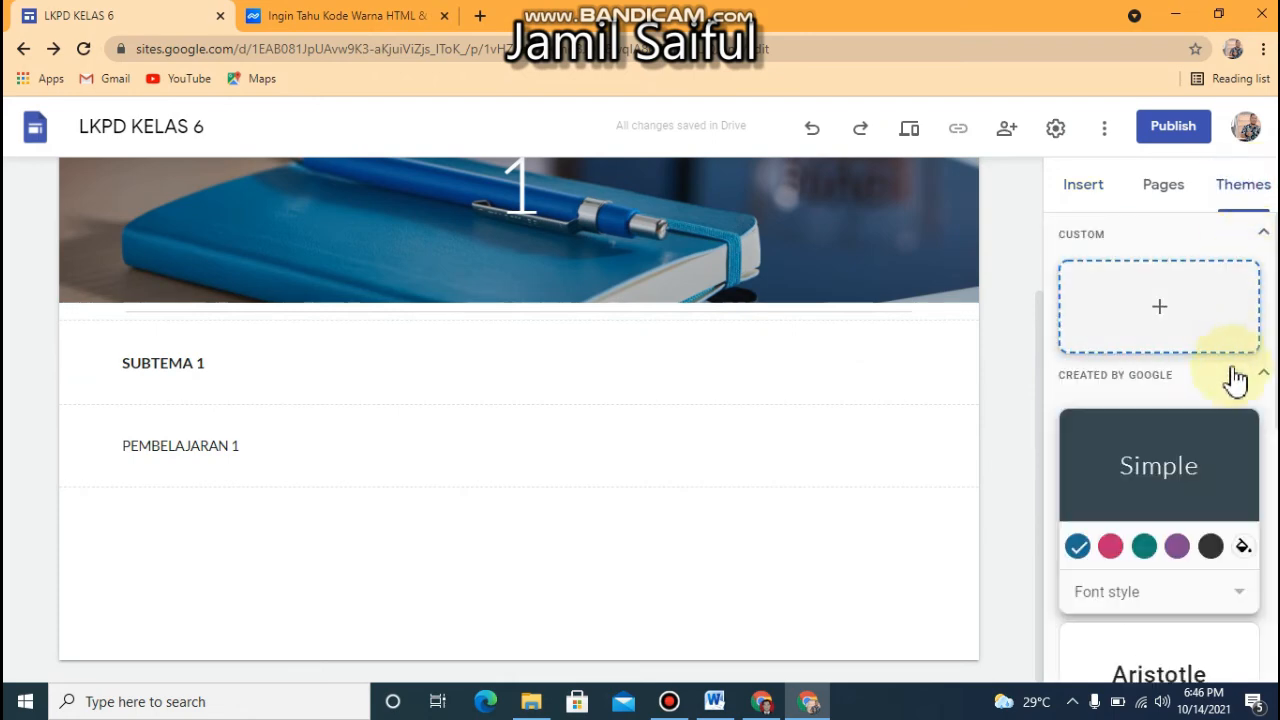
scroll(1268, 395, "down", 1)
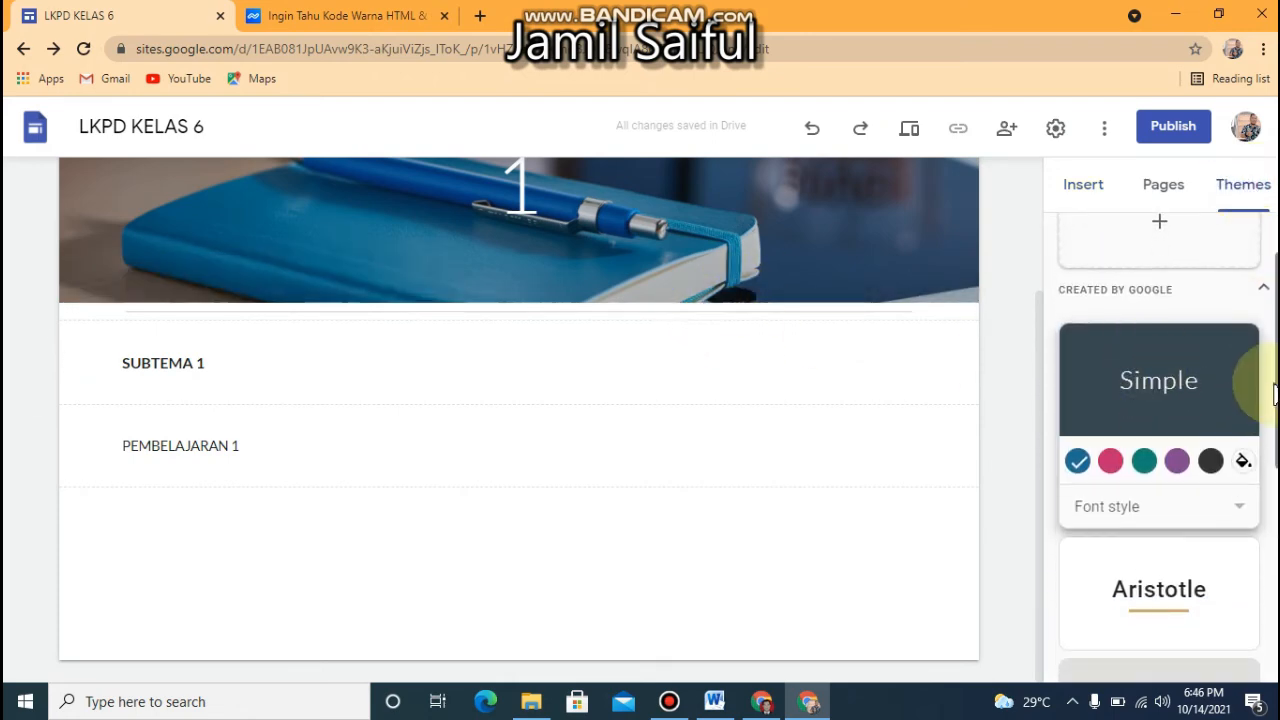
left_click_drag(1274, 380, 1264, 578)
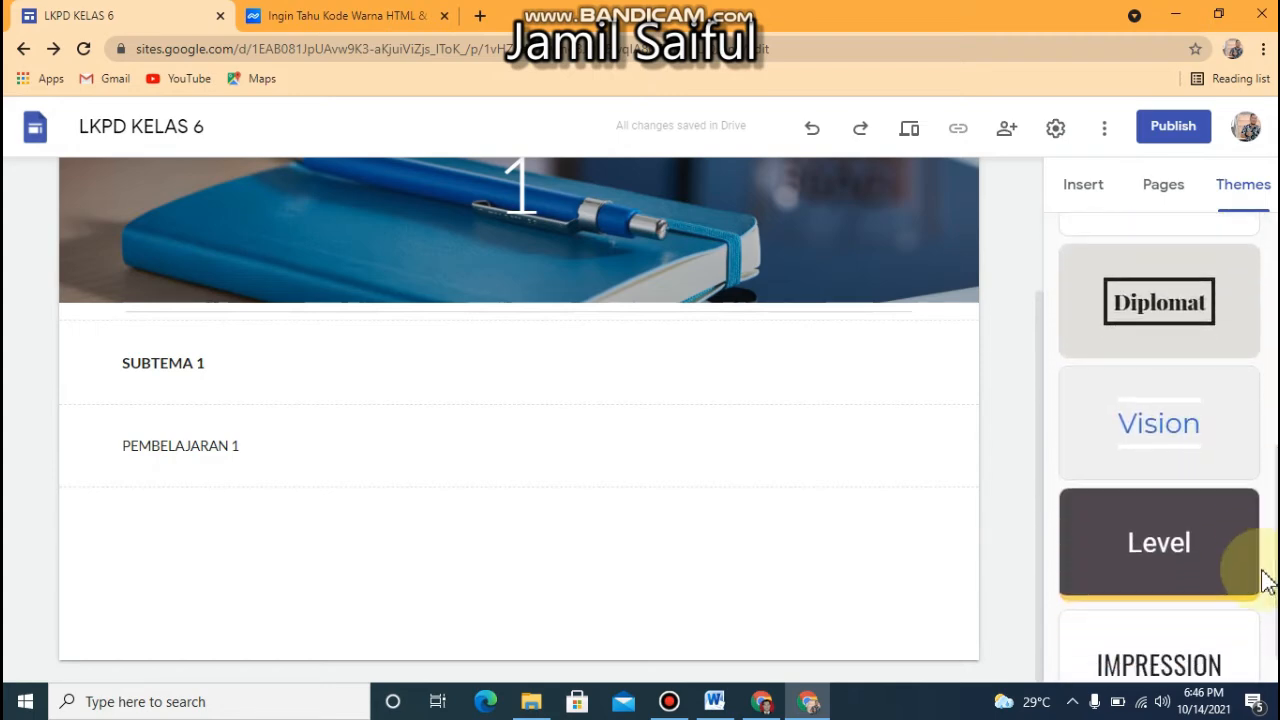
left_click(1190, 590)
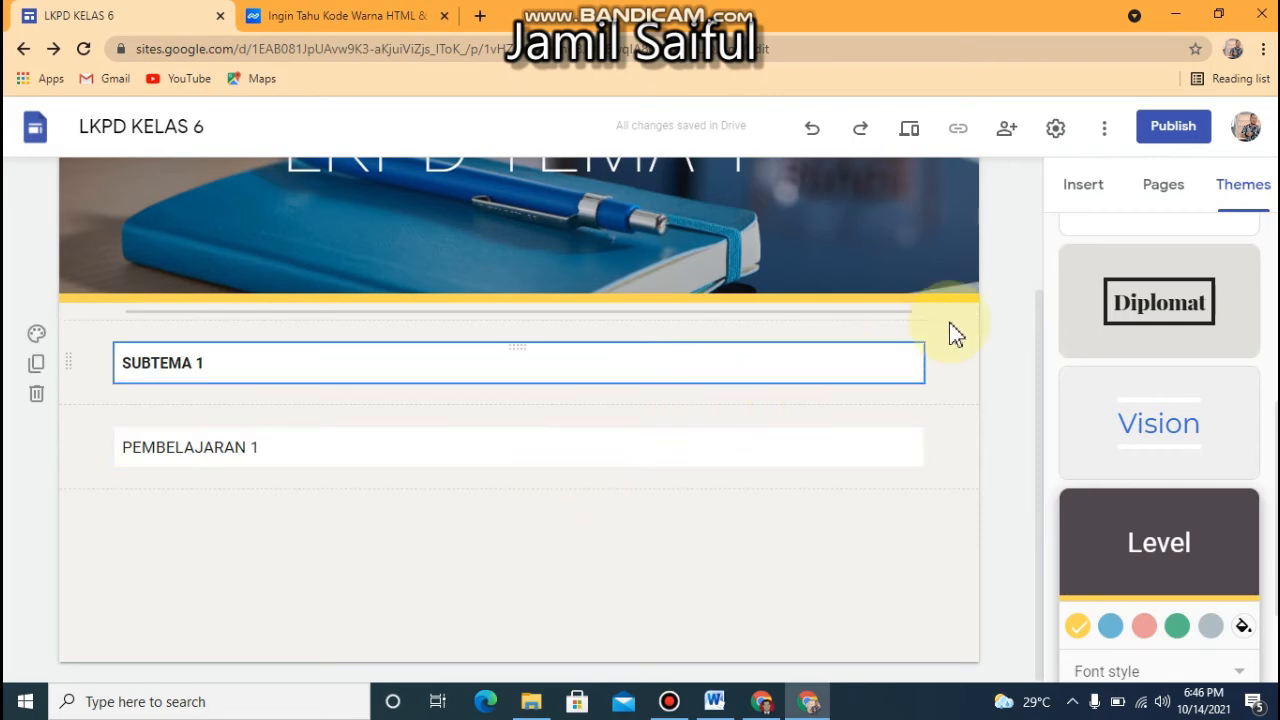
Publish the site under the web address lkpdkelas6
left_click(1173, 127)
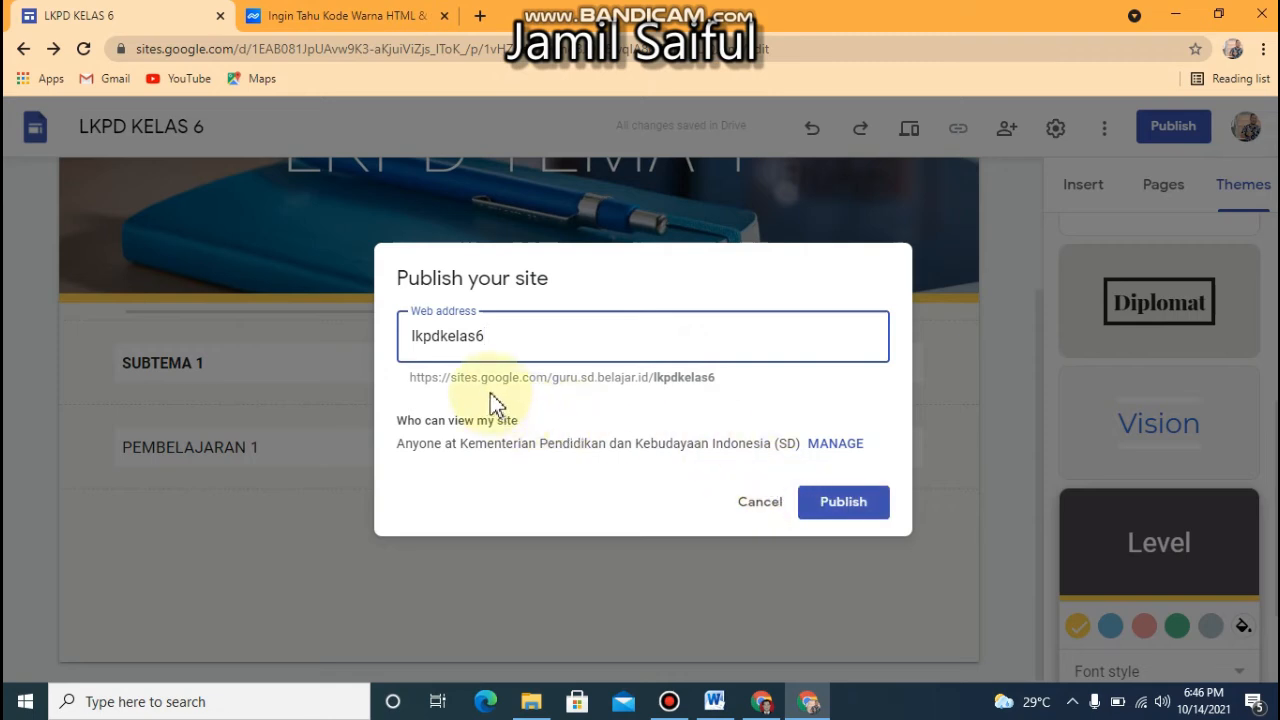
left_click(843, 506)
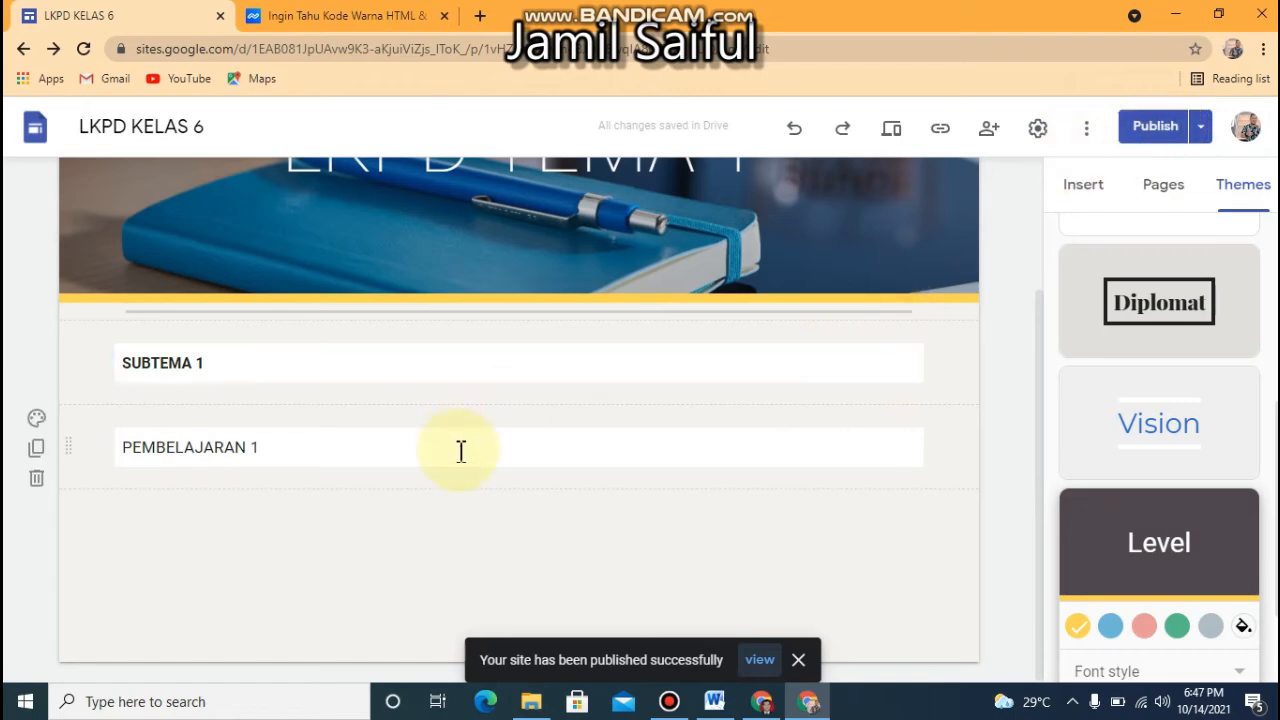
left_click(380, 408)
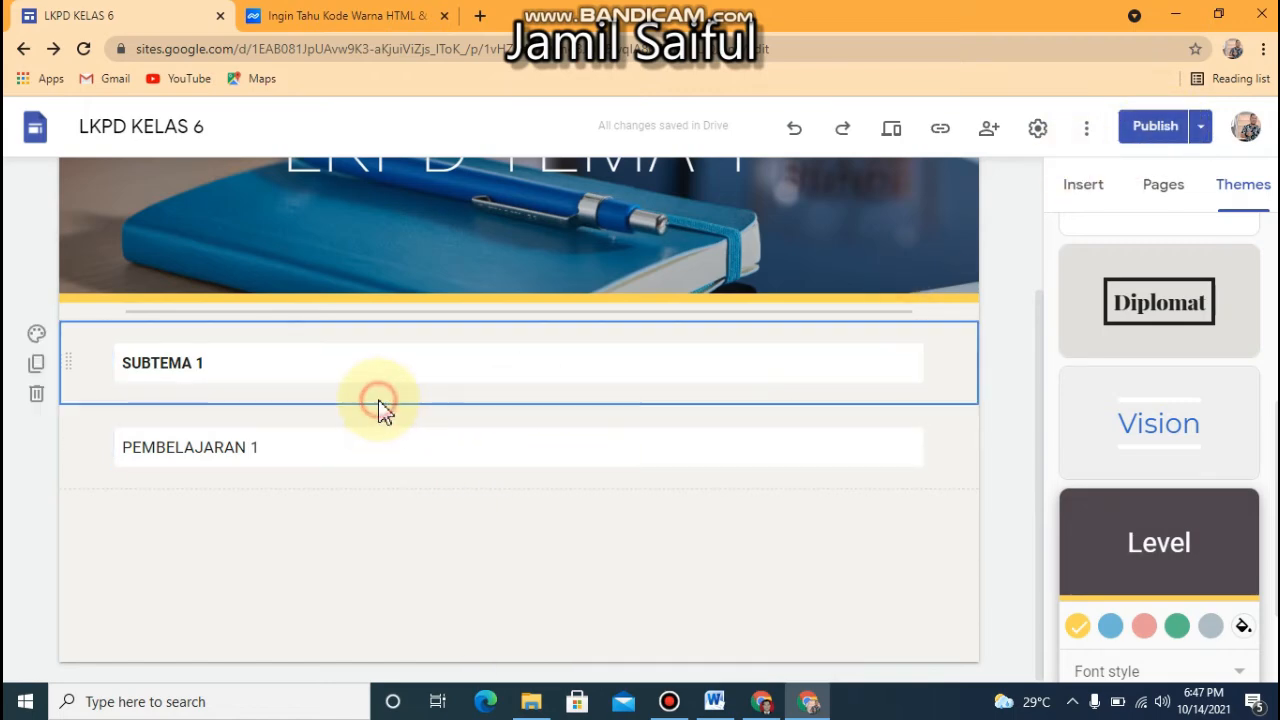
Turn off the requirement that editors review changes before publishing, and publish the site again
left_click(1164, 134)
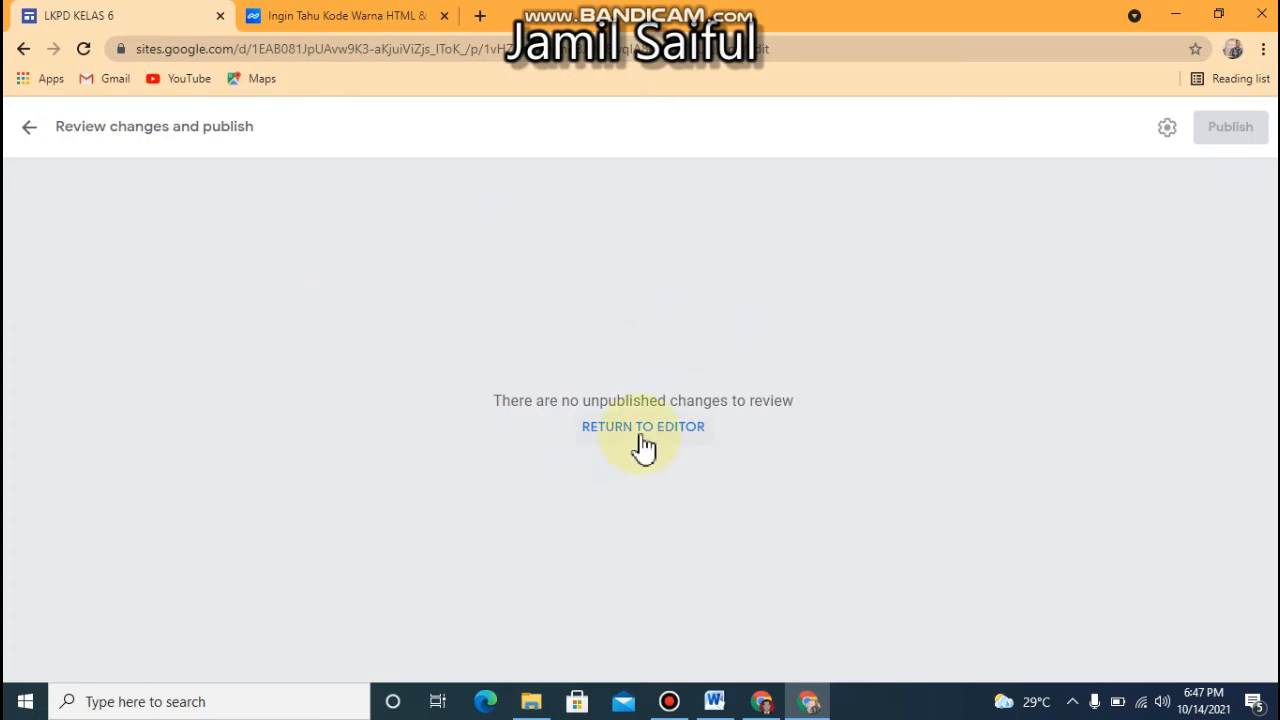
left_click(22, 128)
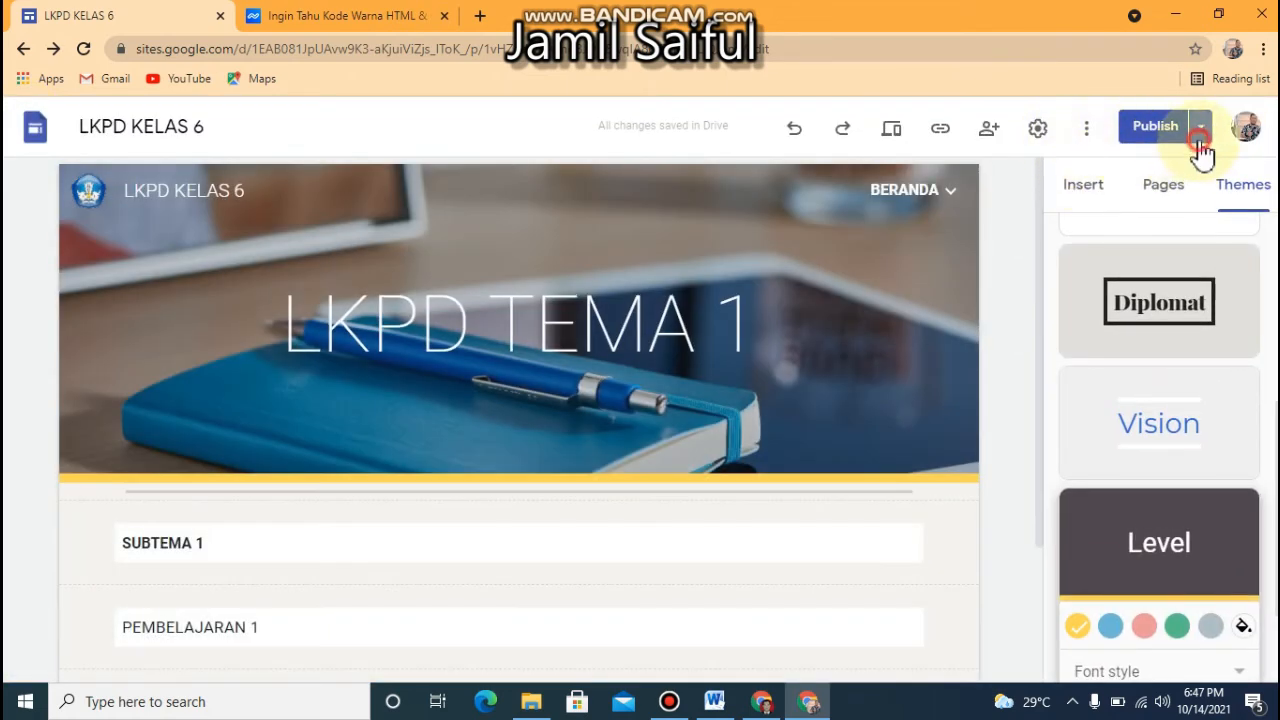
left_click(1200, 143)
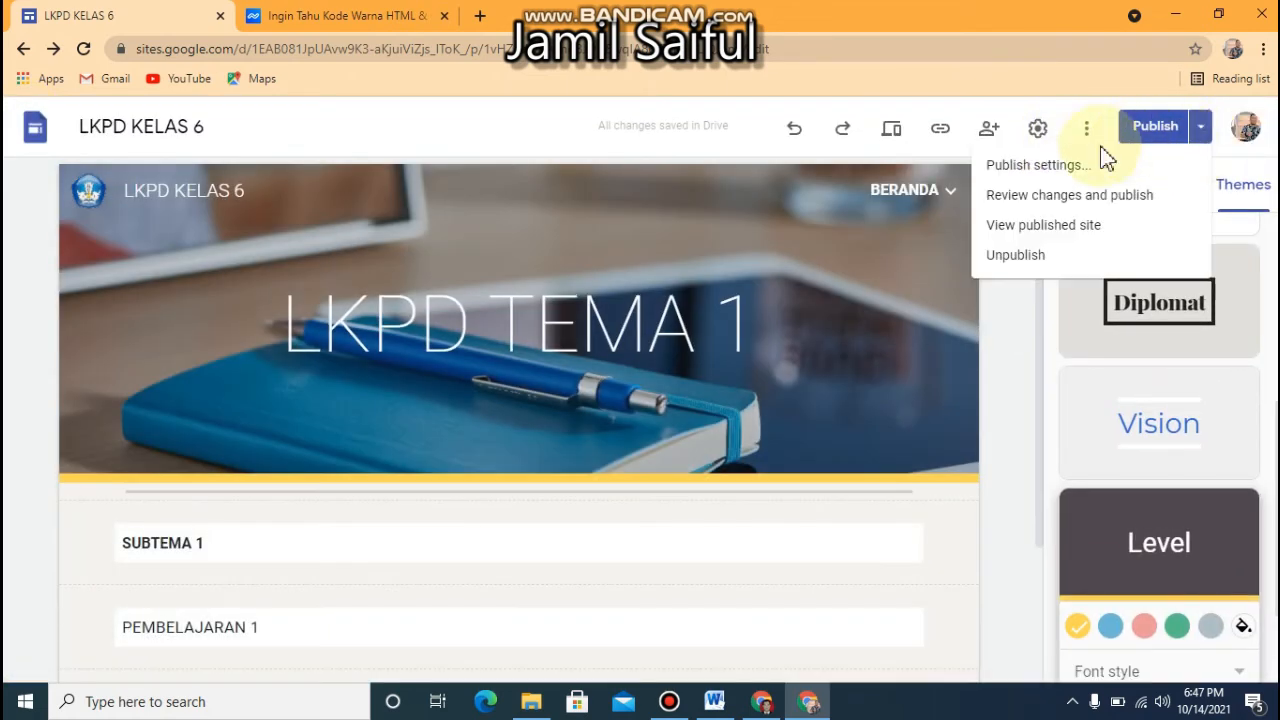
left_click(1040, 165)
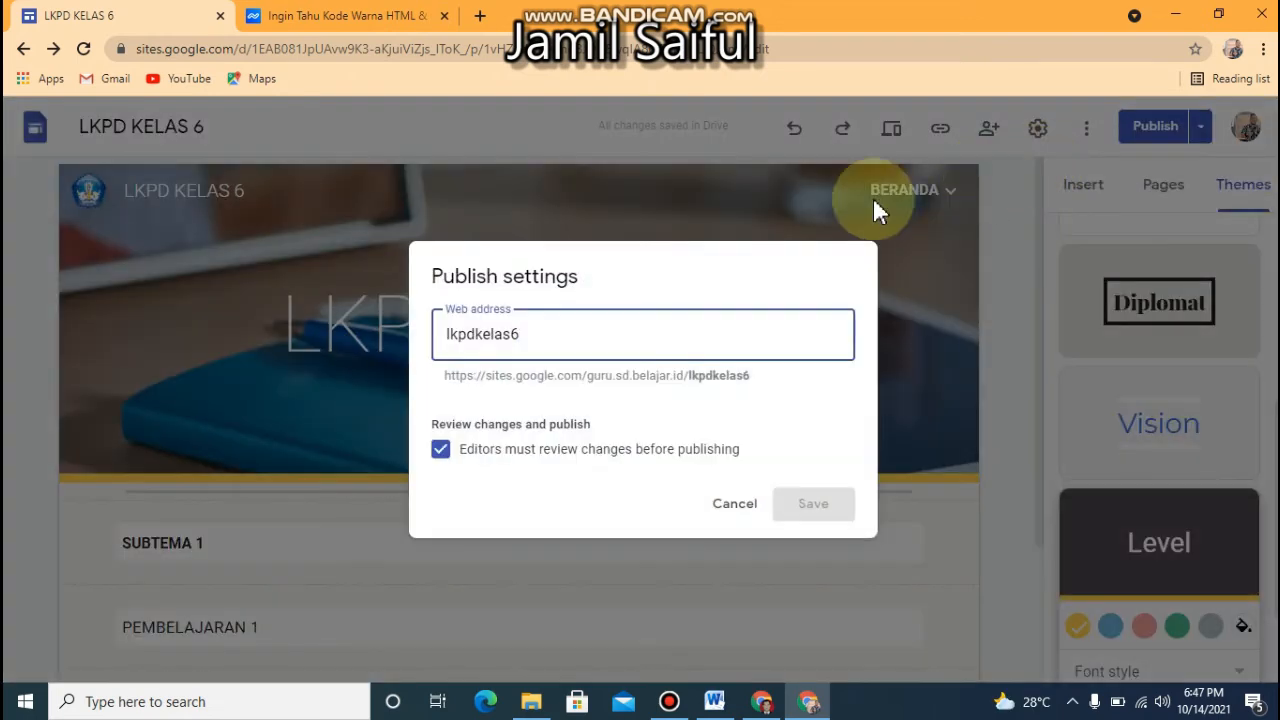
left_click(441, 452)
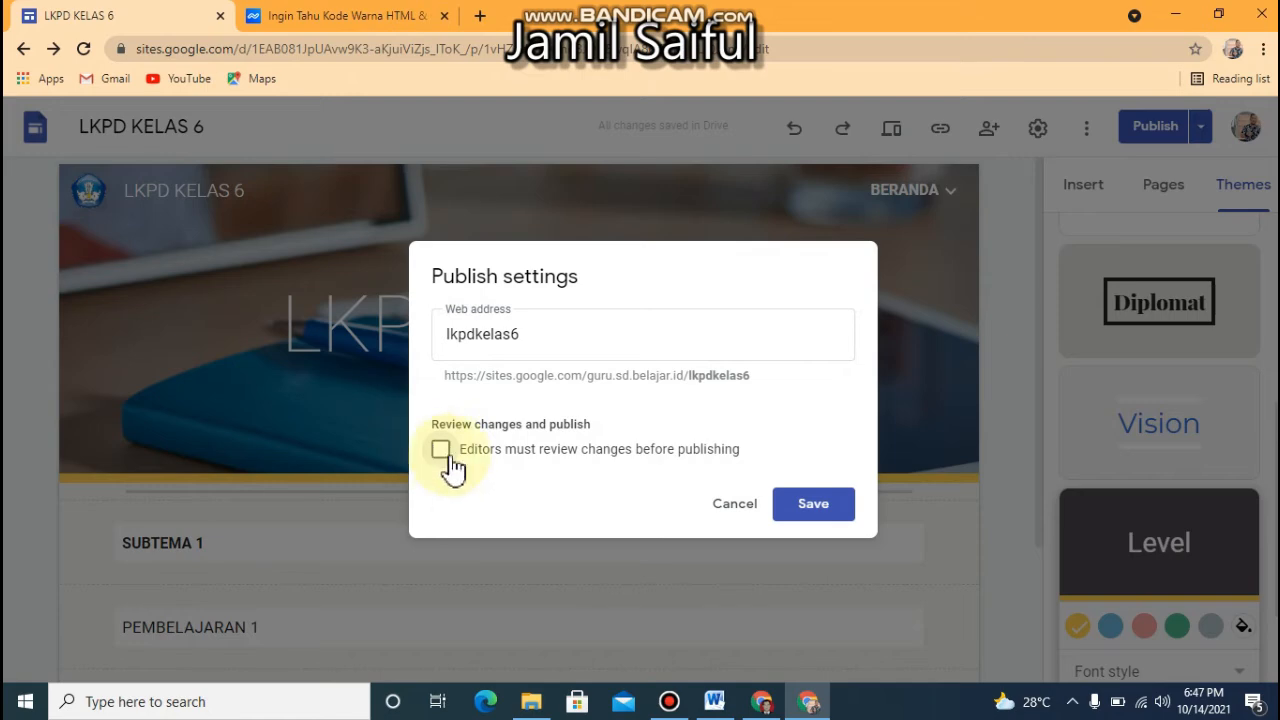
left_click(820, 510)
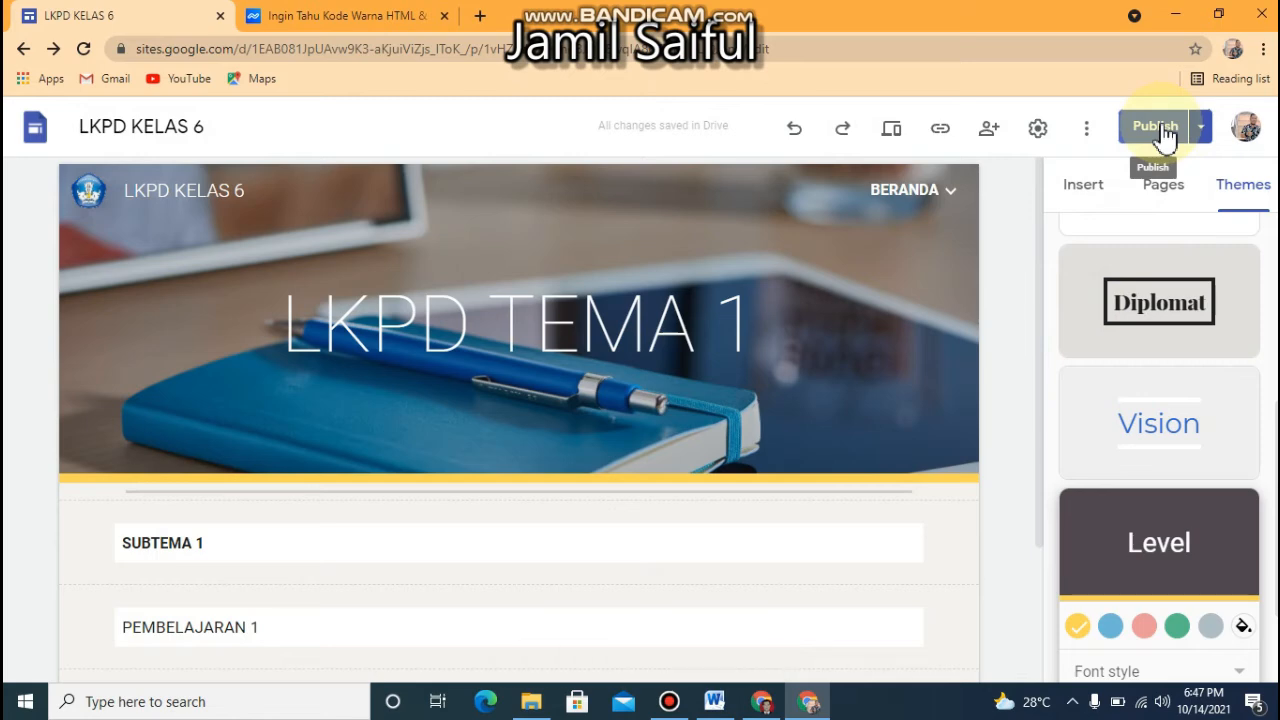
left_click(1143, 136)
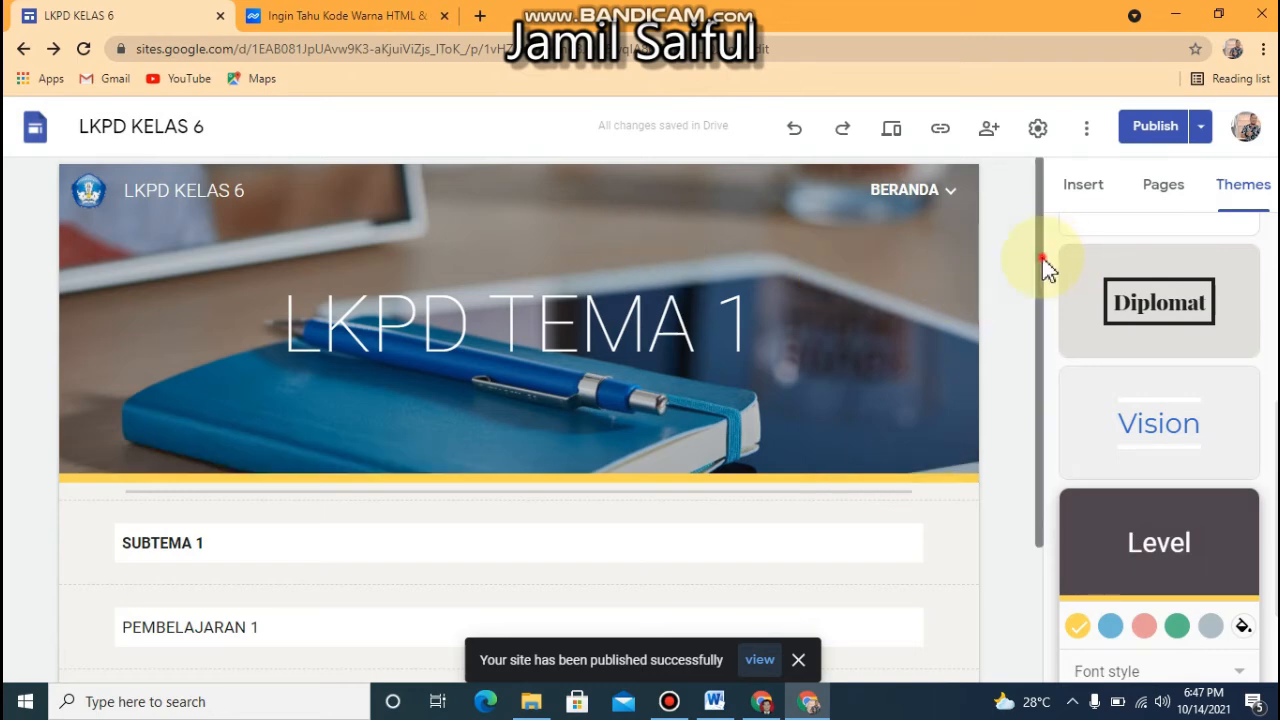
Set the "SUBTEMA 1" section's color to Style 3
left_click_drag(1045, 268, 1030, 412)
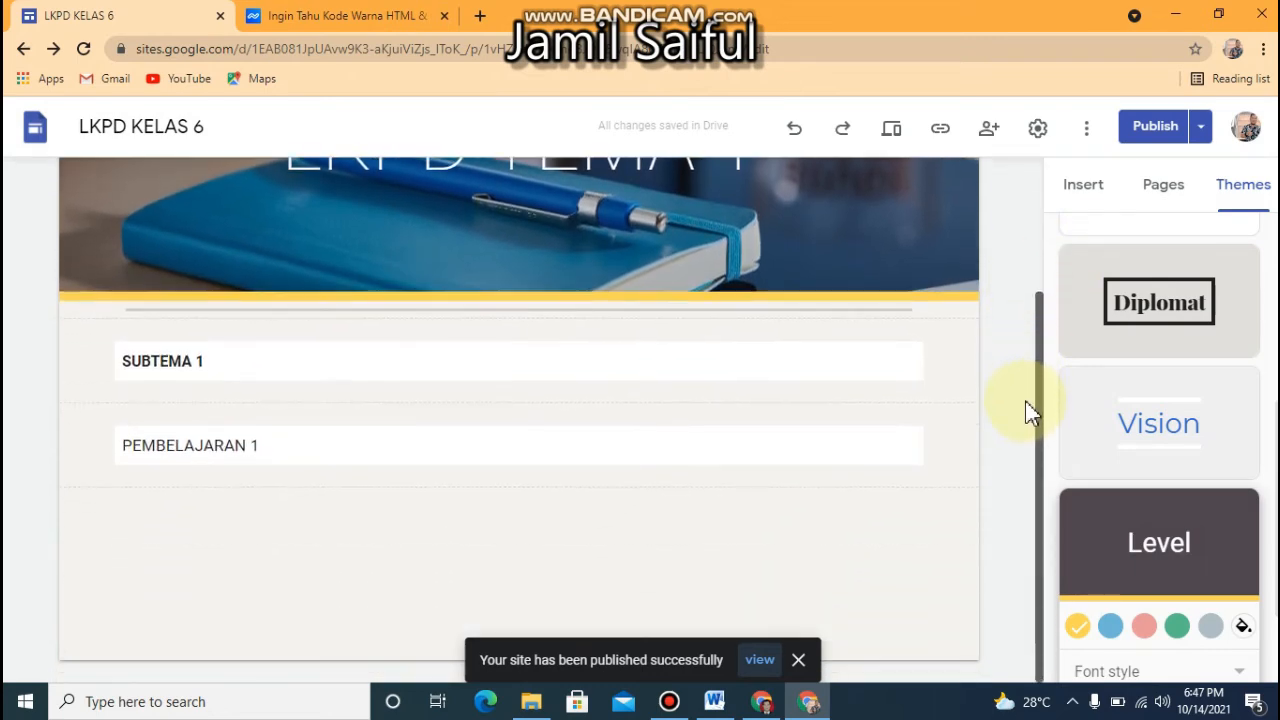
left_click(208, 406)
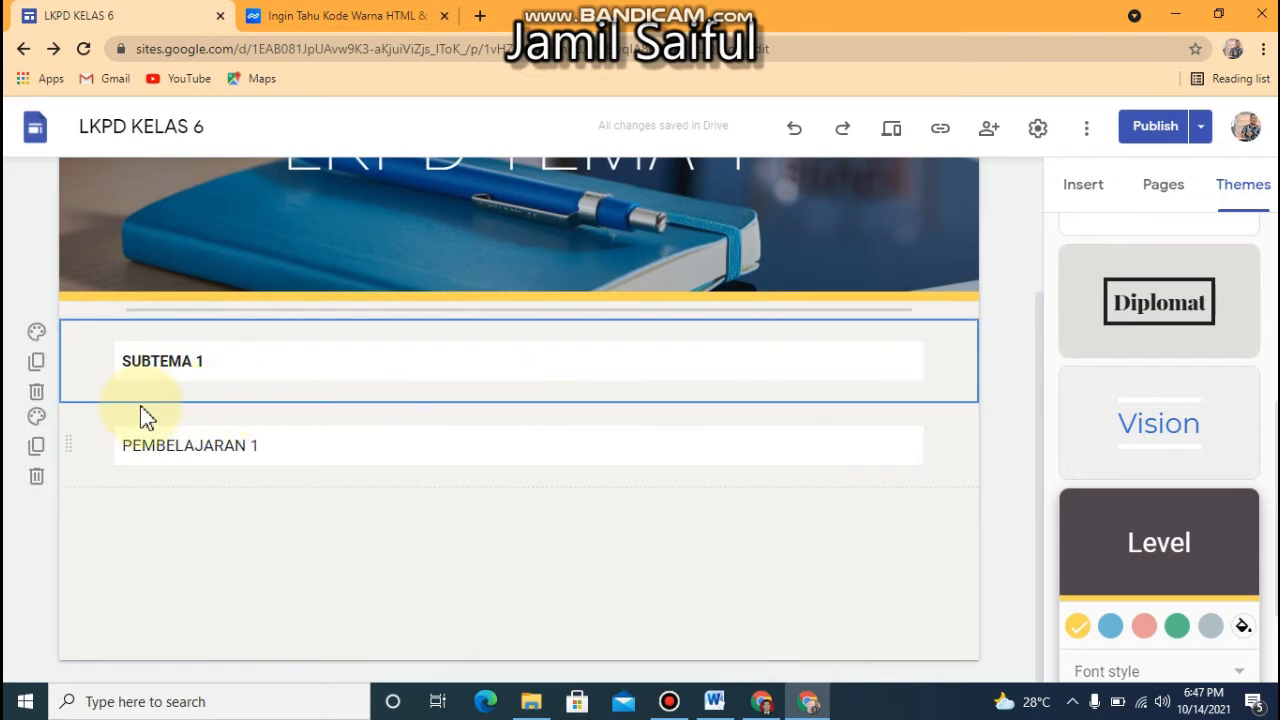
left_click(32, 336)
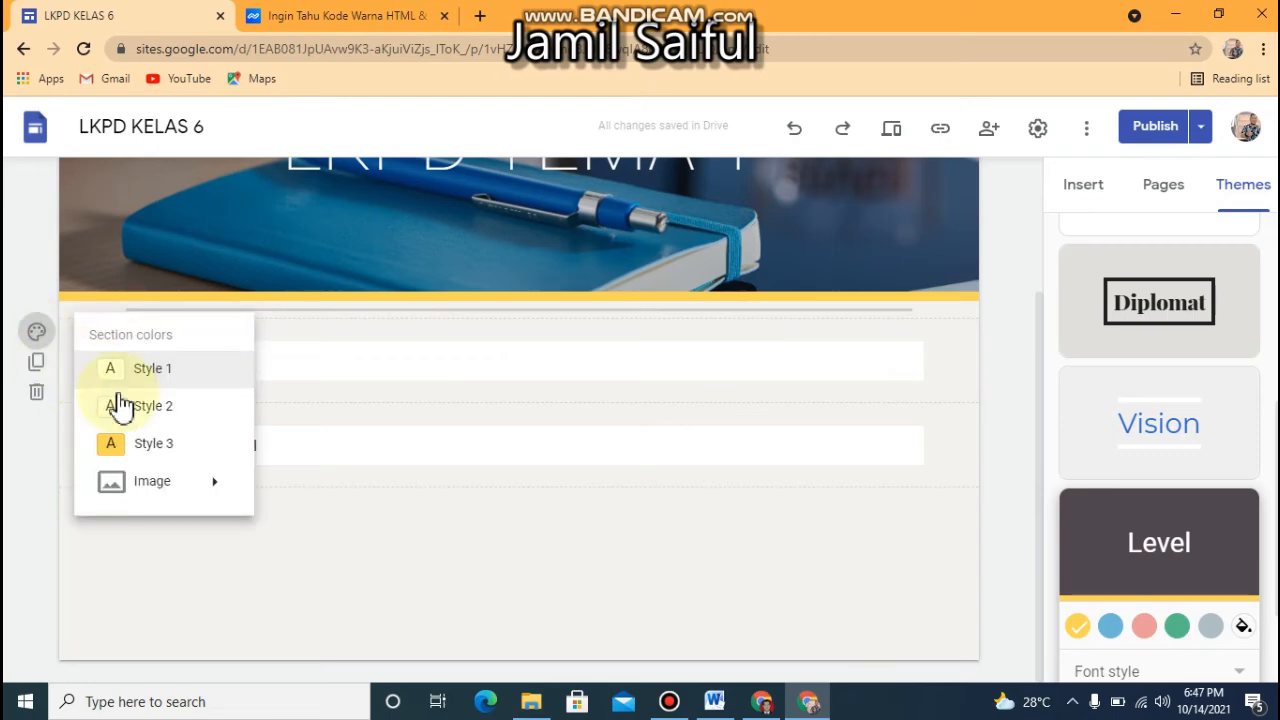
left_click(143, 440)
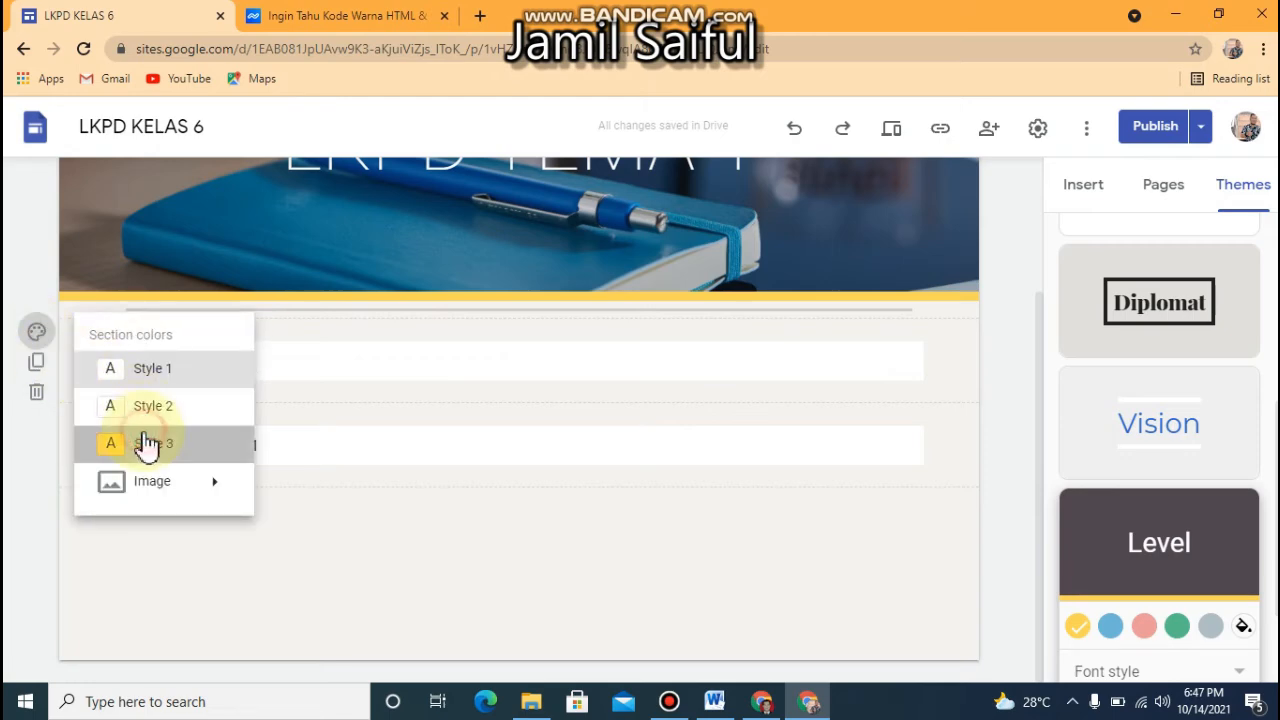
left_click(37, 333)
mouse_move(204, 490)
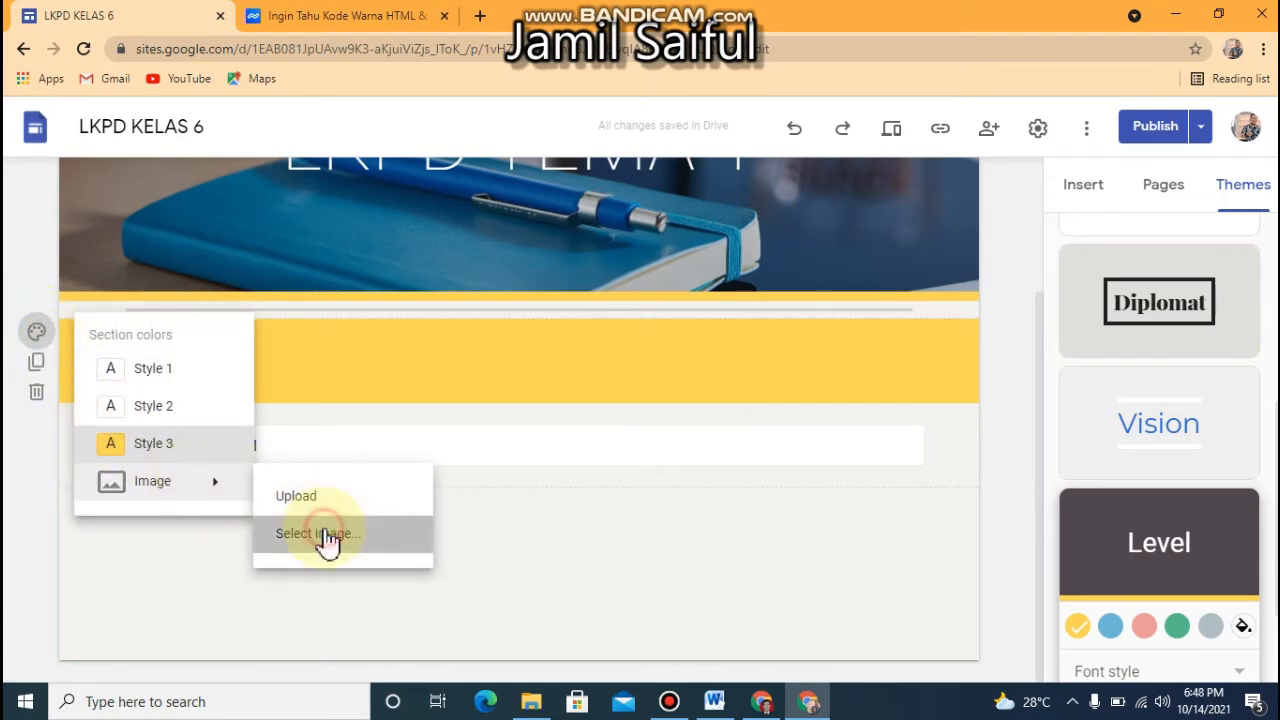
left_click(329, 537)
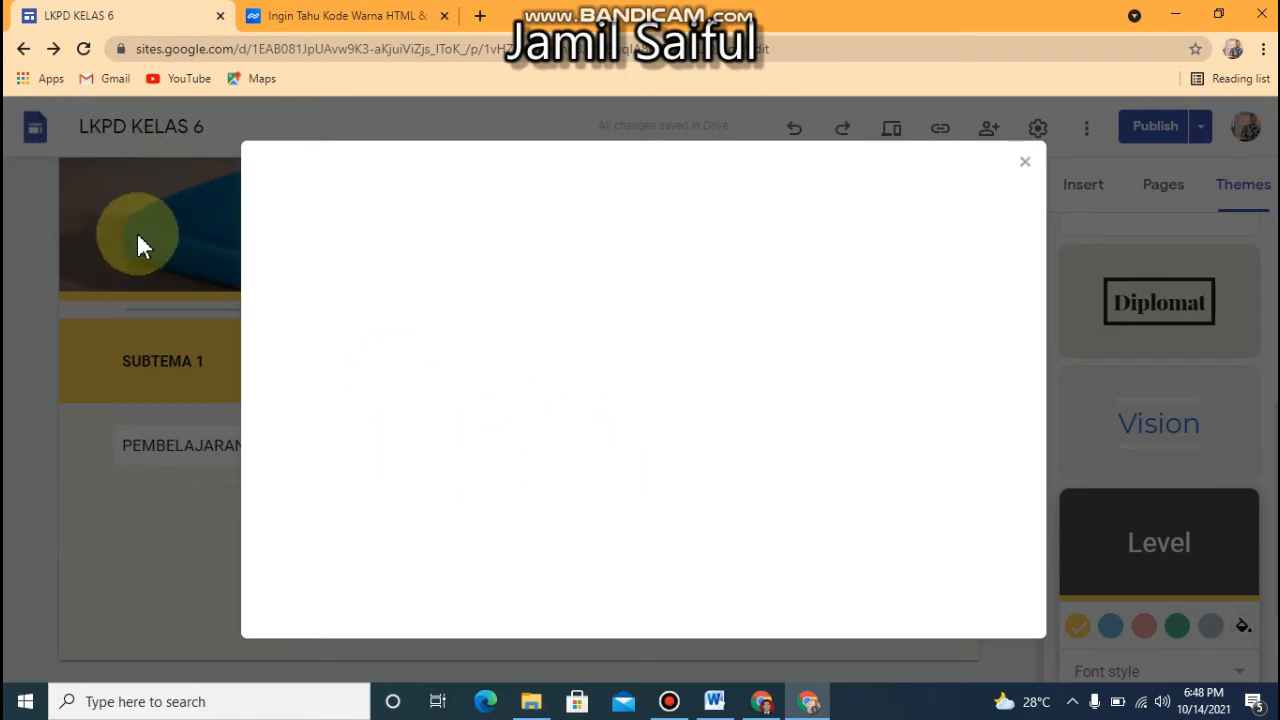
left_click(1025, 163)
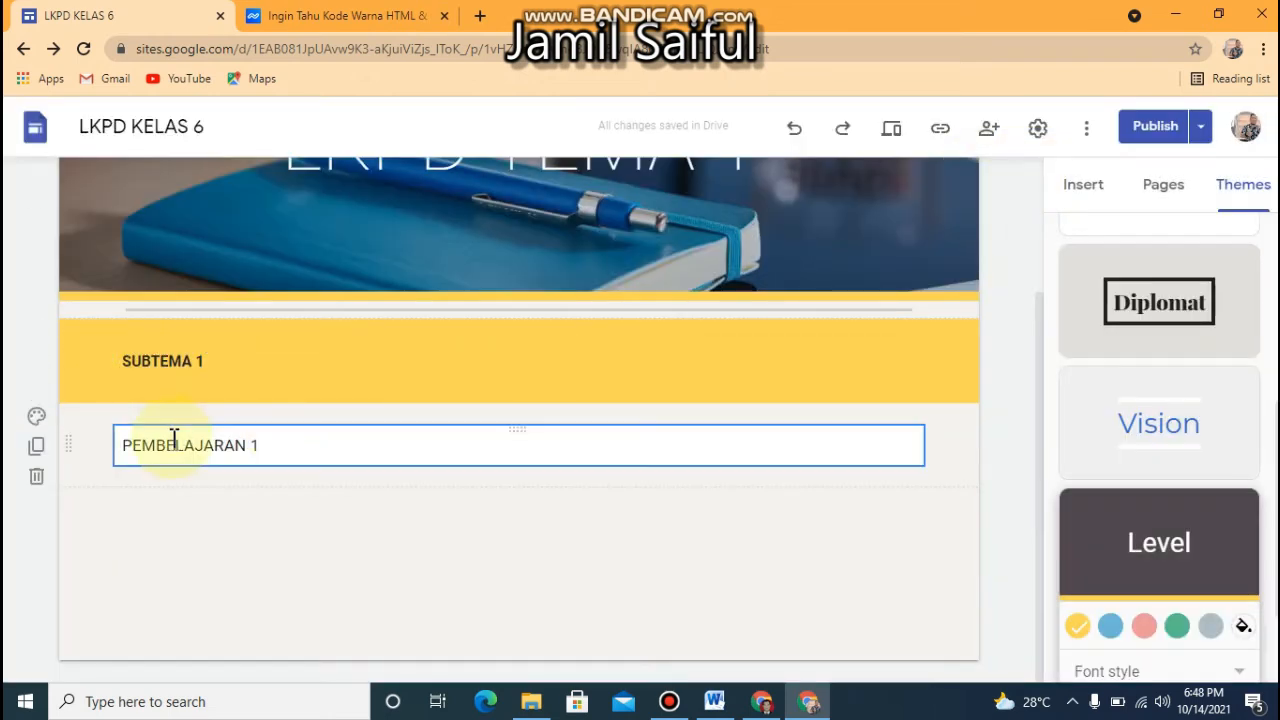
left_click(94, 448)
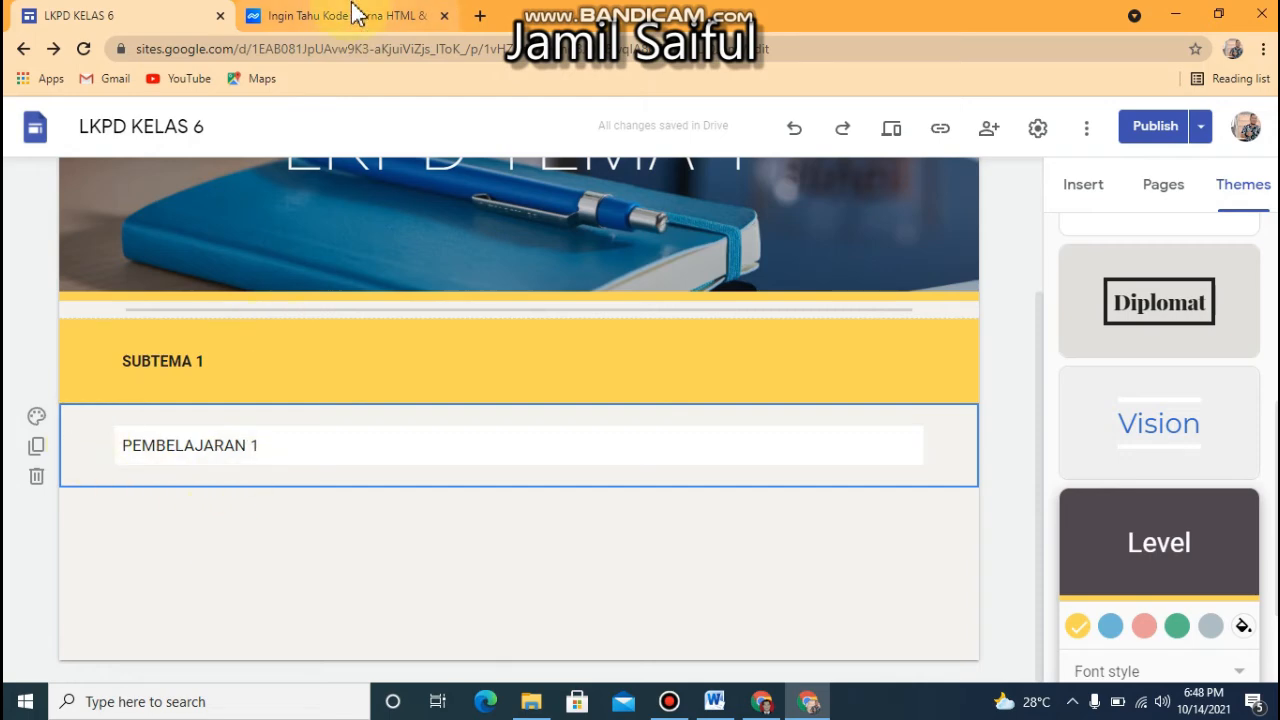
left_click(763, 699)
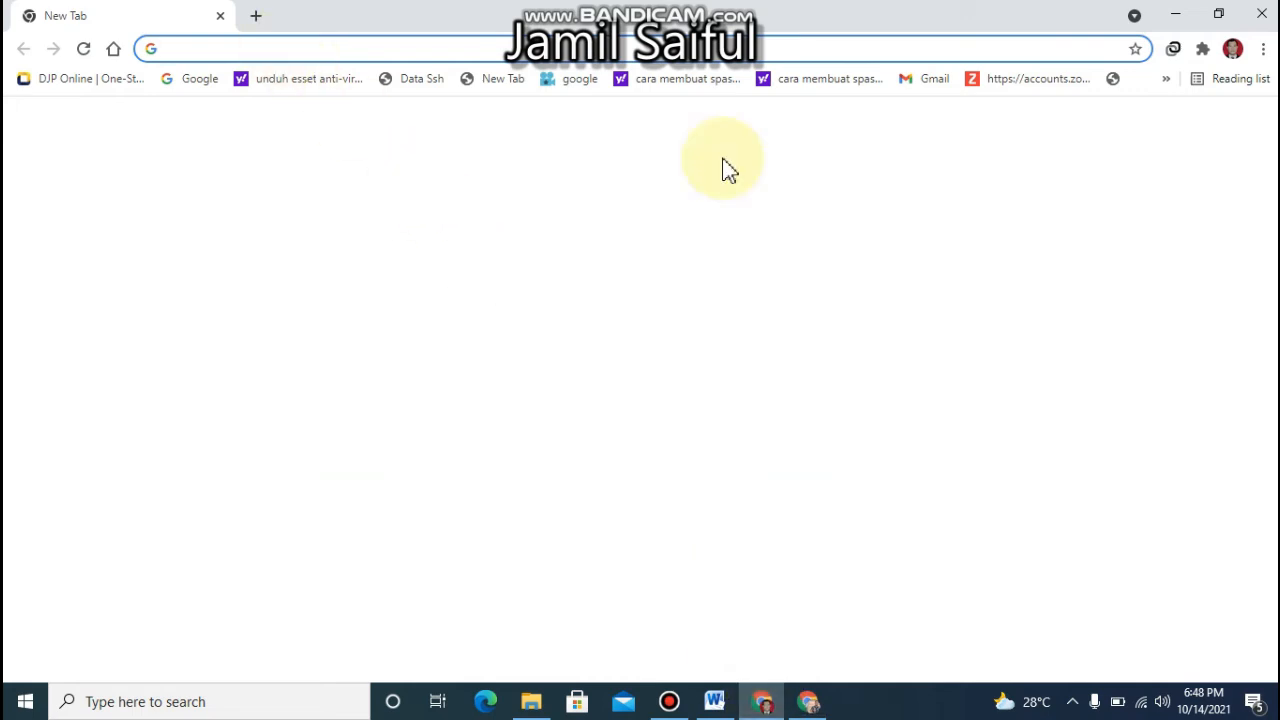
left_click(1262, 15)
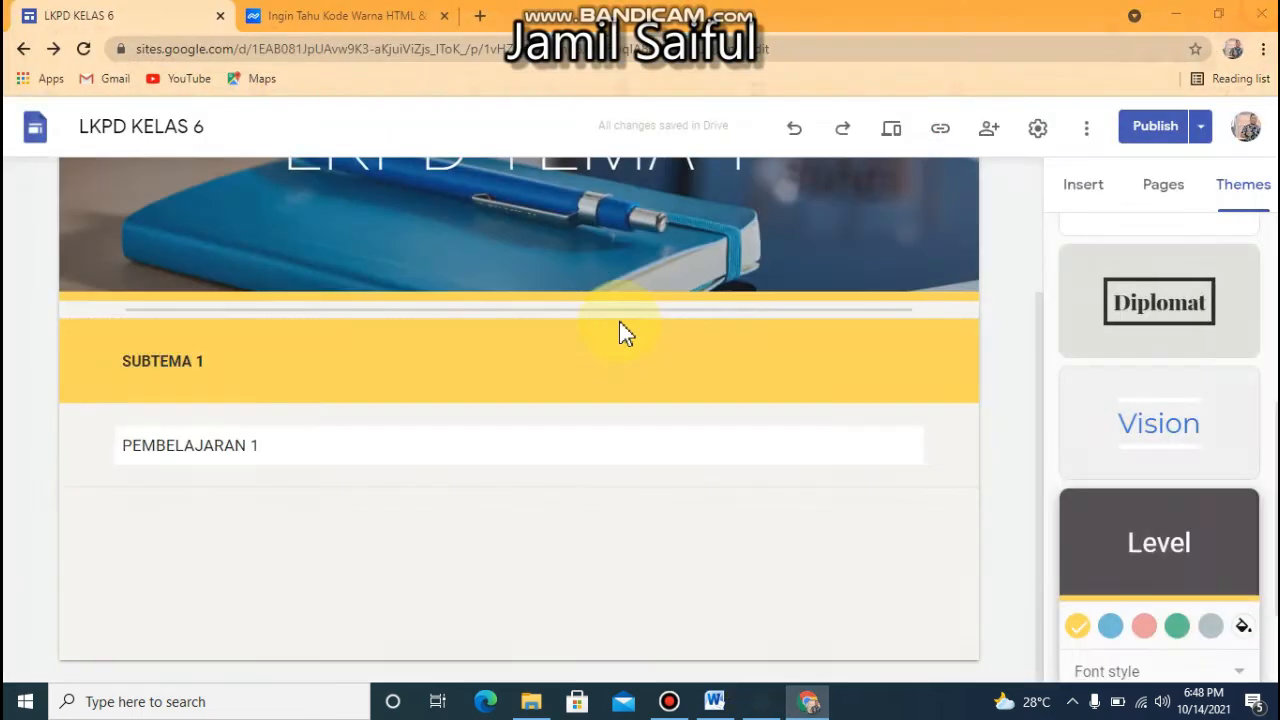
Look through the Documents folder in File Explorer for the file containing the worksheet links, then return to the site editor
left_click(531, 457)
left_click(528, 706)
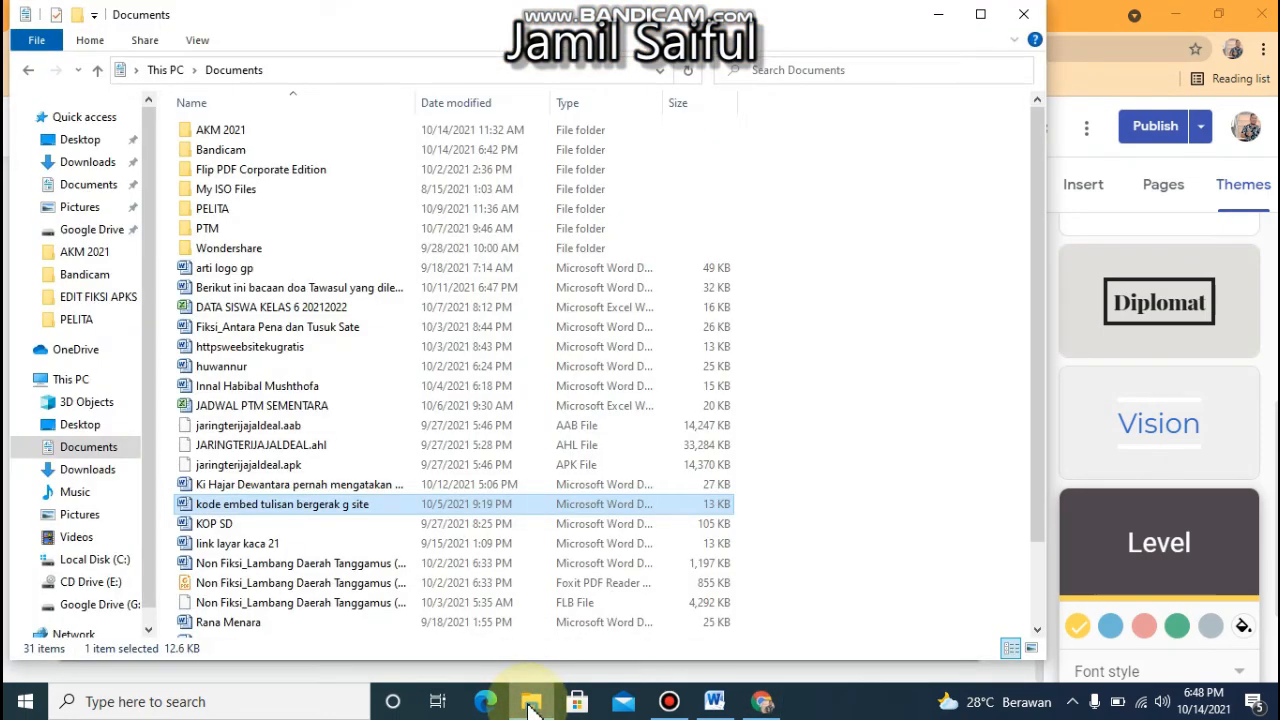
left_click(348, 502)
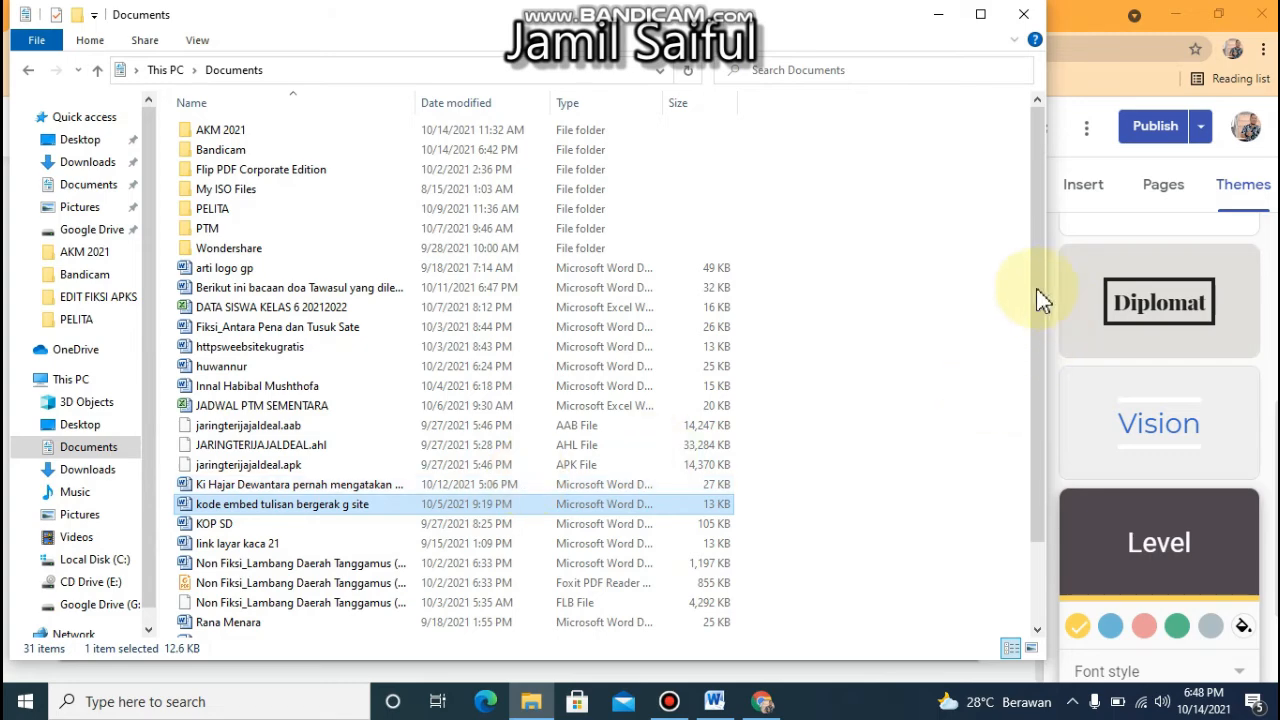
mouse_move(1035, 284)
left_mouse_down()
mouse_move(1022, 418)
mouse_move(1040, 283)
left_mouse_up()
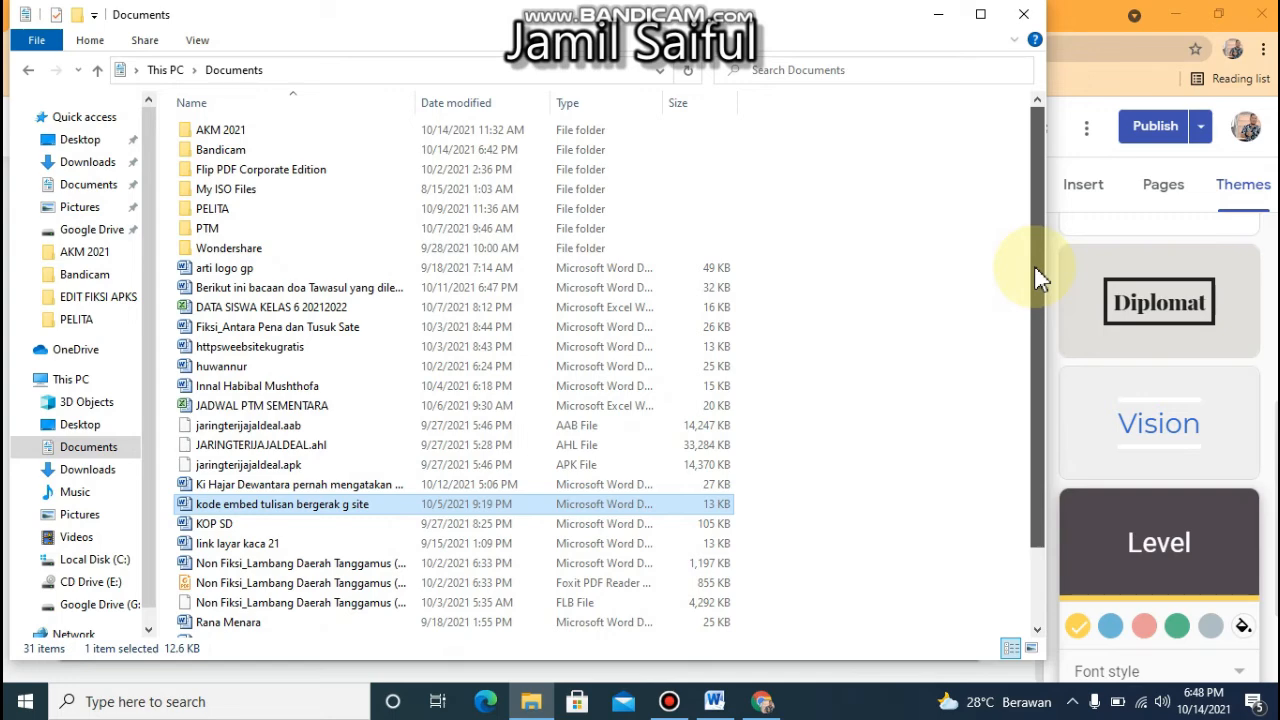
mouse_move(1040, 283)
left_mouse_down()
mouse_move(1028, 400)
mouse_move(1030, 275)
left_mouse_up()
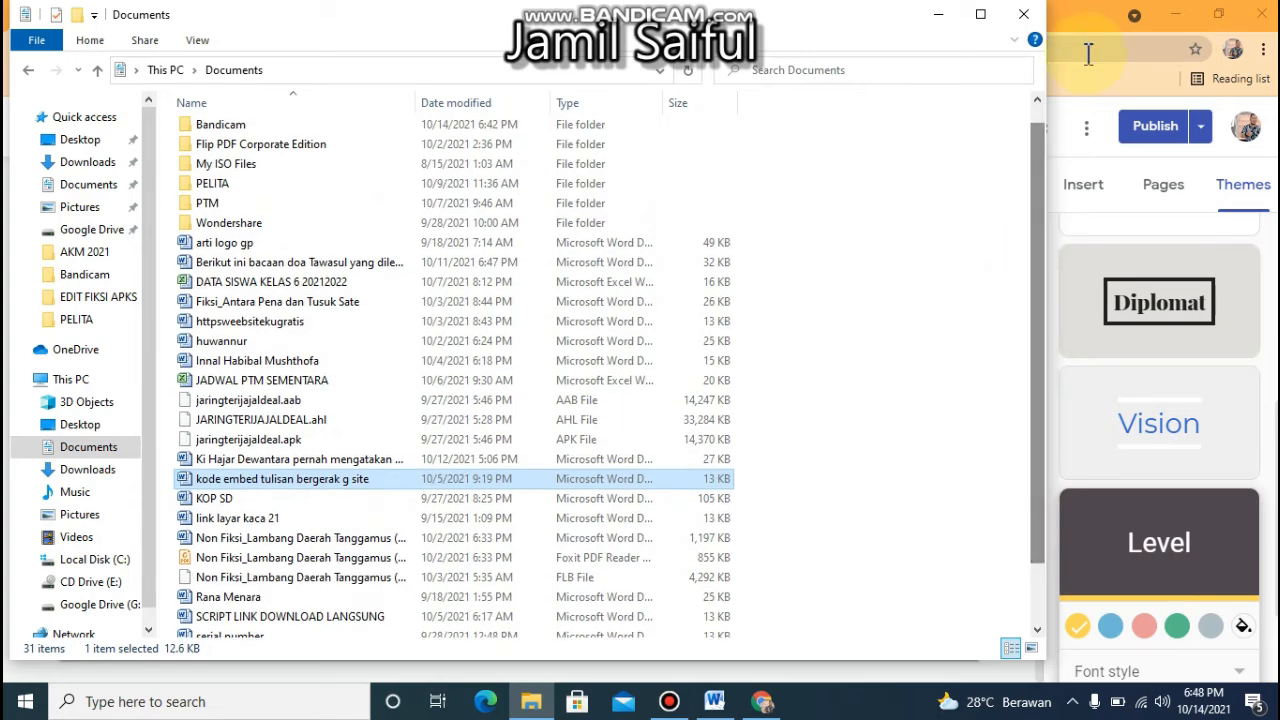
left_click(1077, 27)
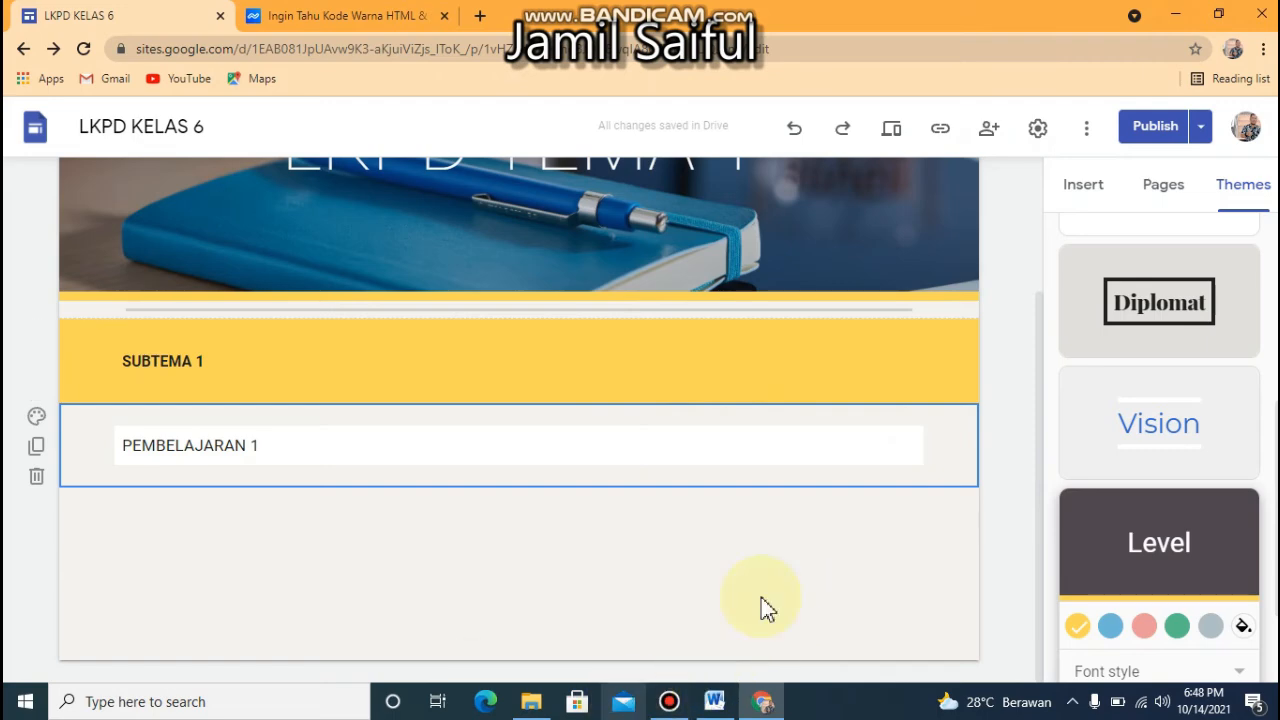
Minimize the open windows and launch the personal-profile Chrome shortcut from the desktop in a maximized window
left_click(1176, 16)
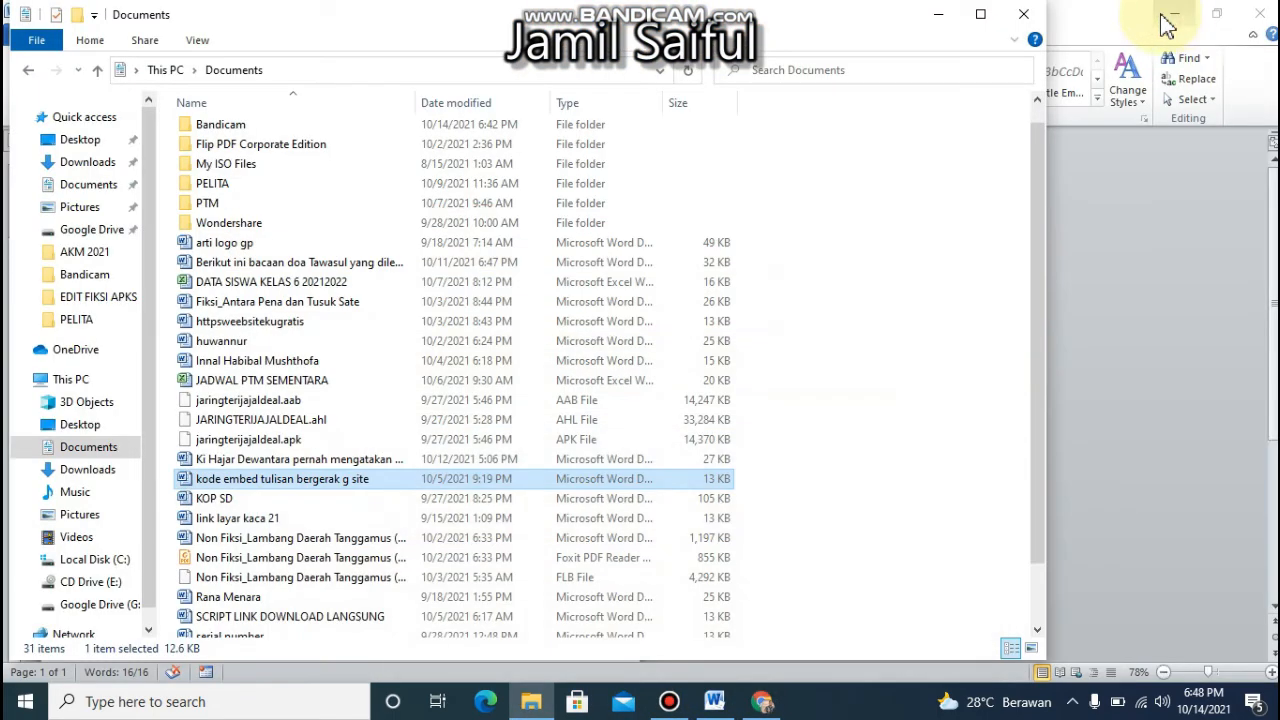
left_click(944, 24)
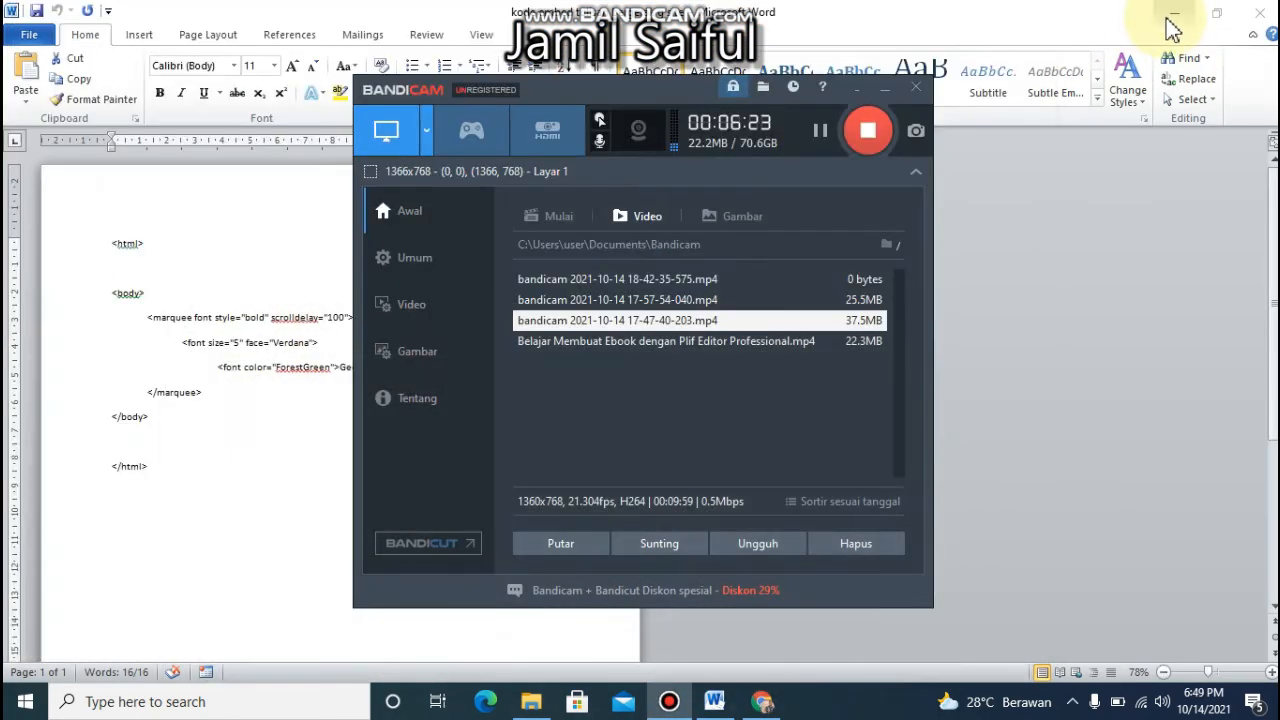
left_click(1170, 16)
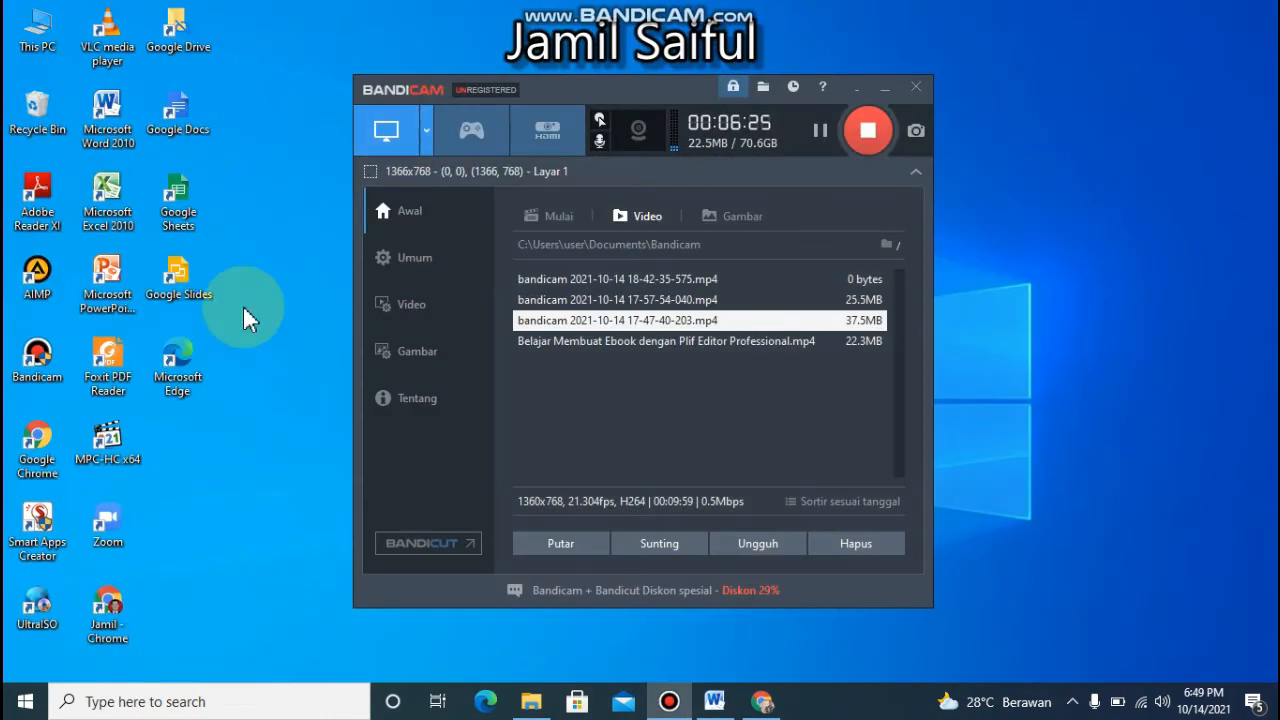
double_click(112, 610)
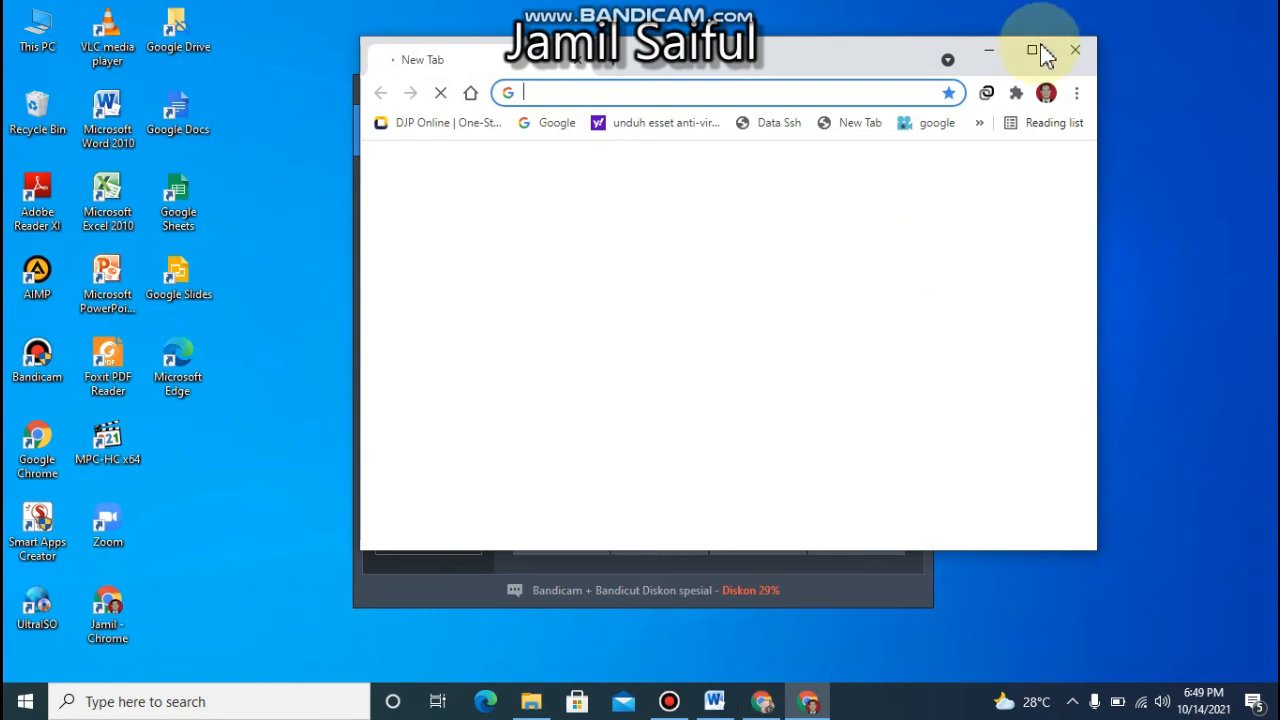
left_click(1034, 49)
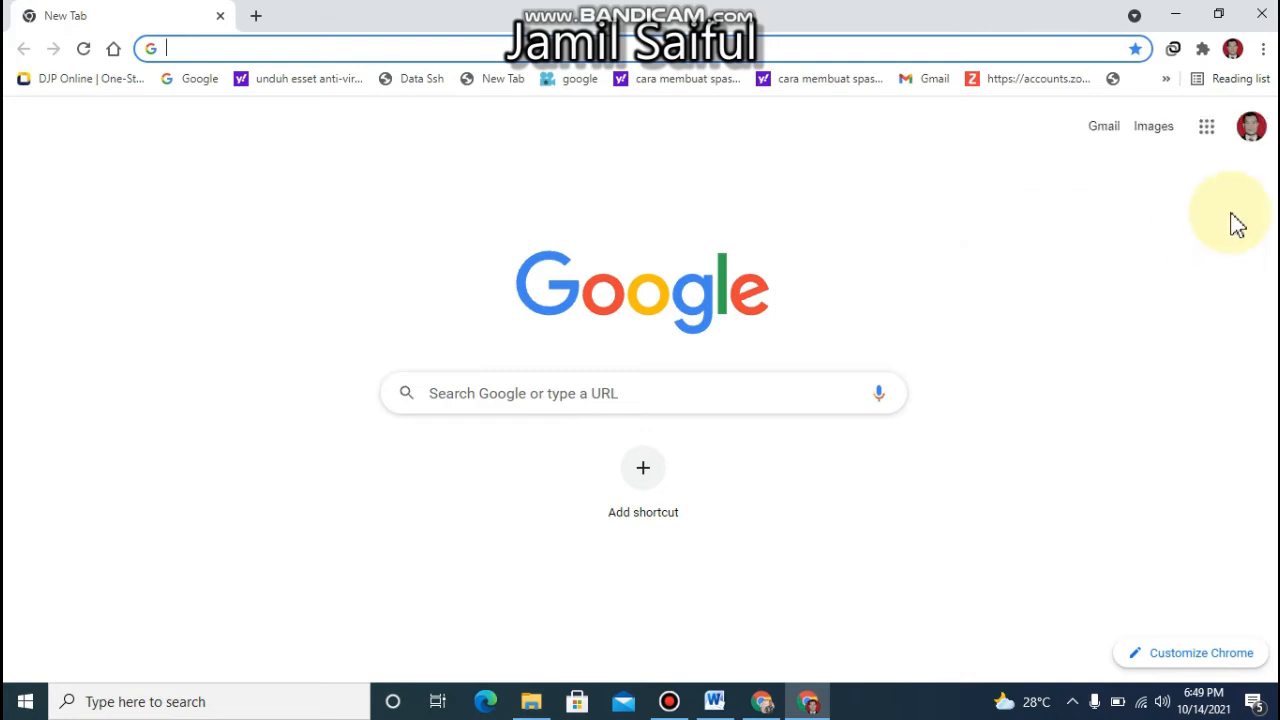
Open Google Drive from the Google apps on the new tab page
left_click(1205, 129)
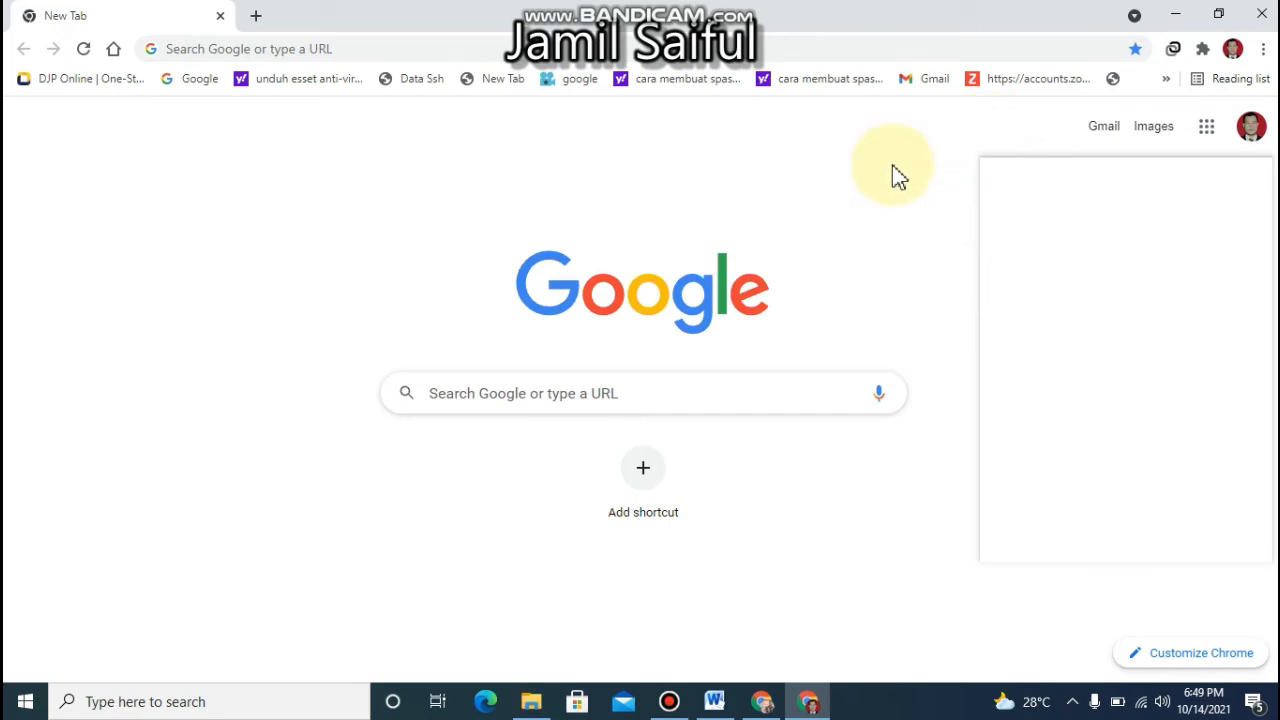
left_click(1208, 145)
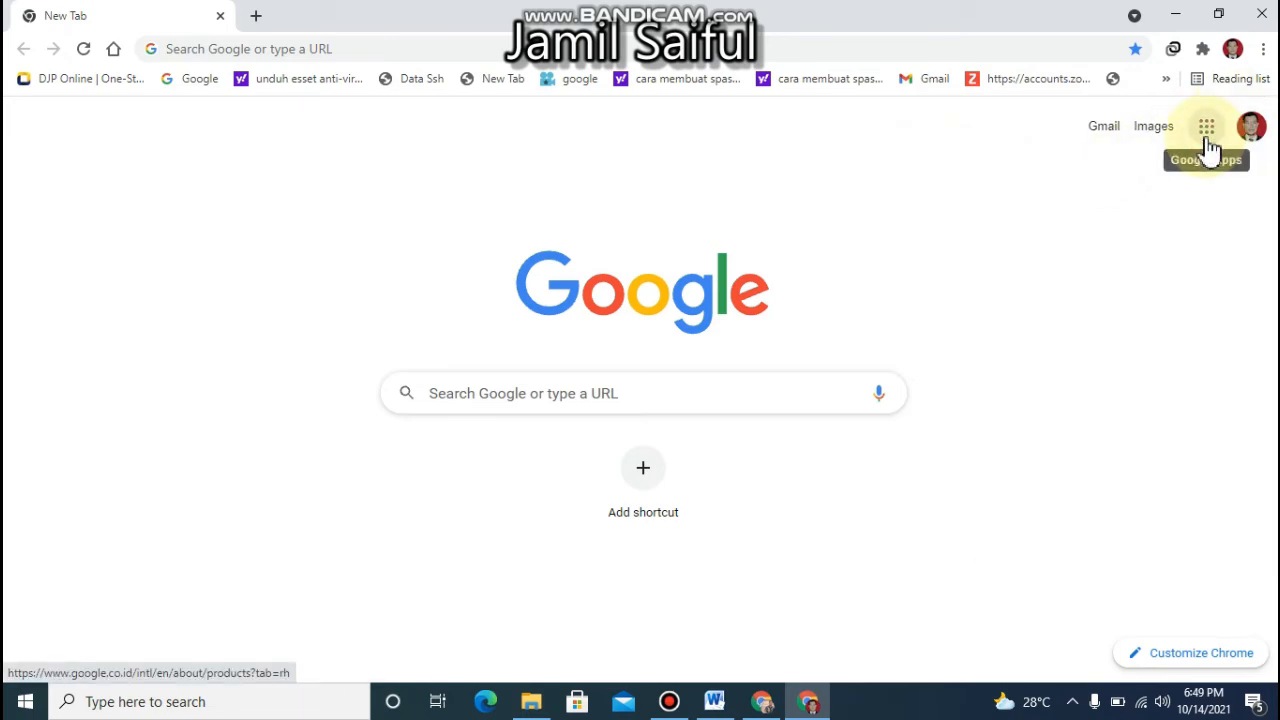
left_click(1208, 145)
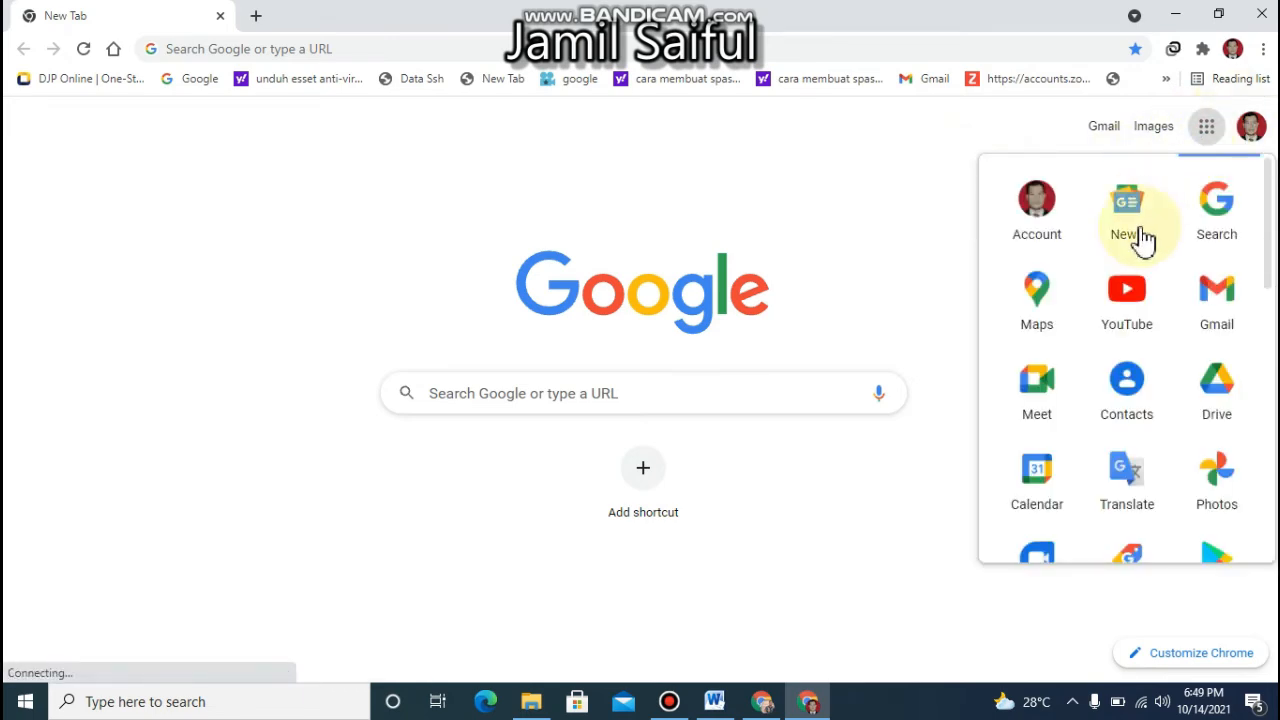
left_click(1224, 407)
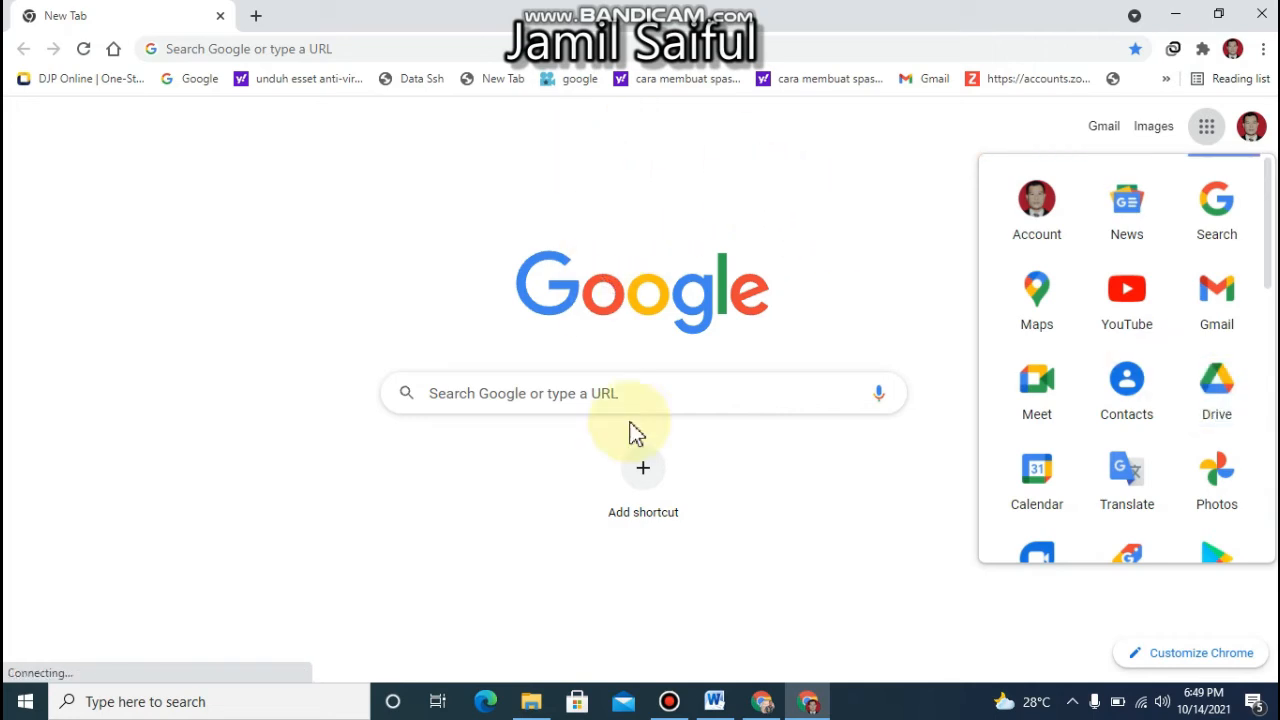
Search the Downloads folder in File Explorer for "LINK" and open the Word document DAFTAR LINK JARING TERI
left_click(516, 715)
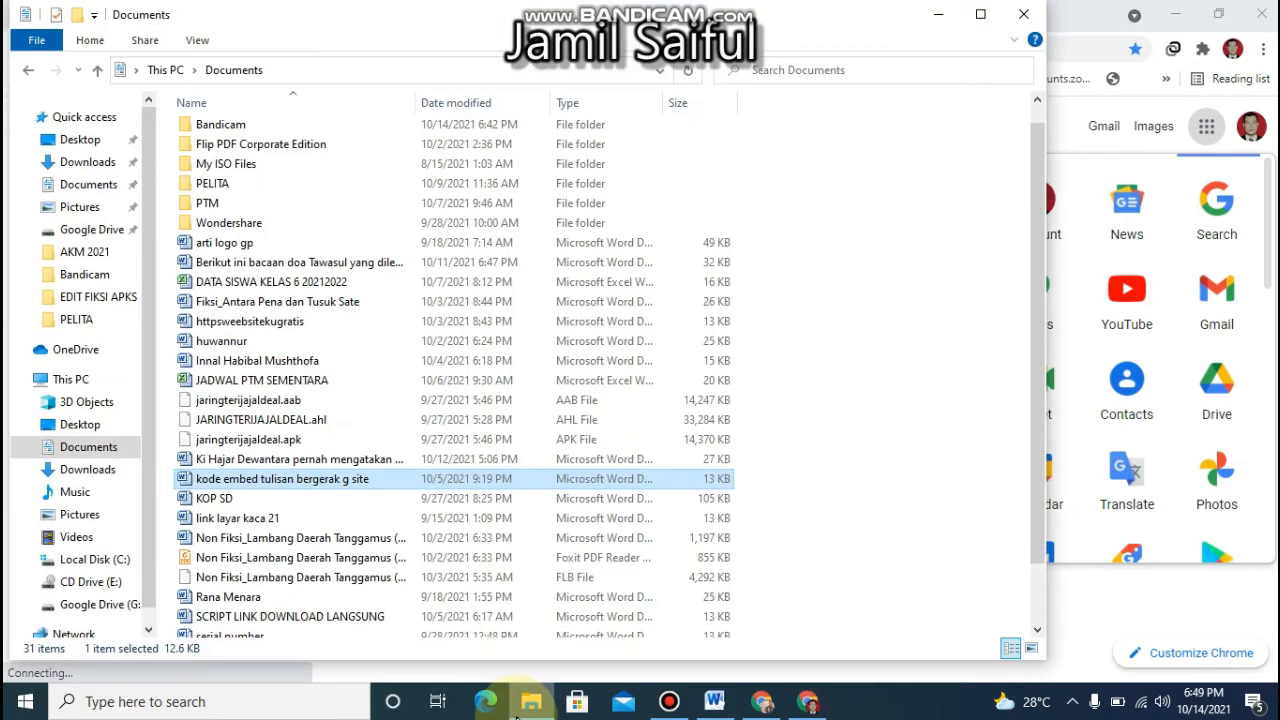
left_click(80, 472)
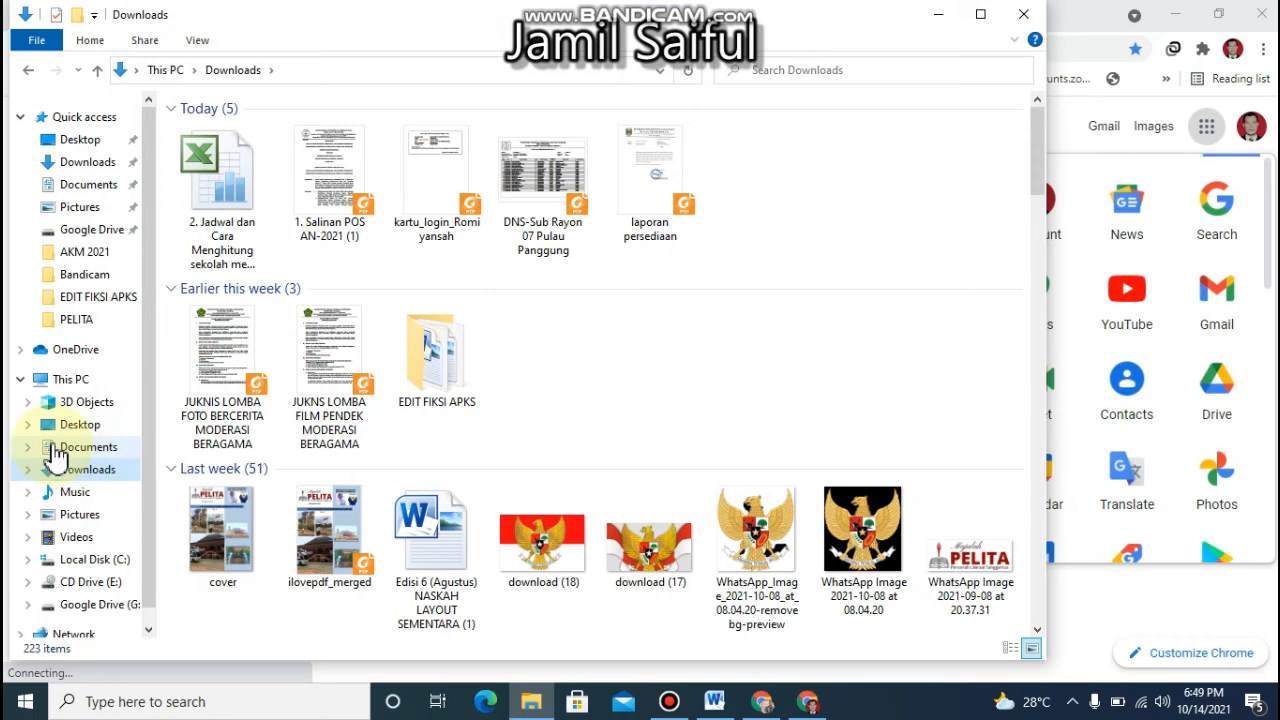
left_click(808, 71)
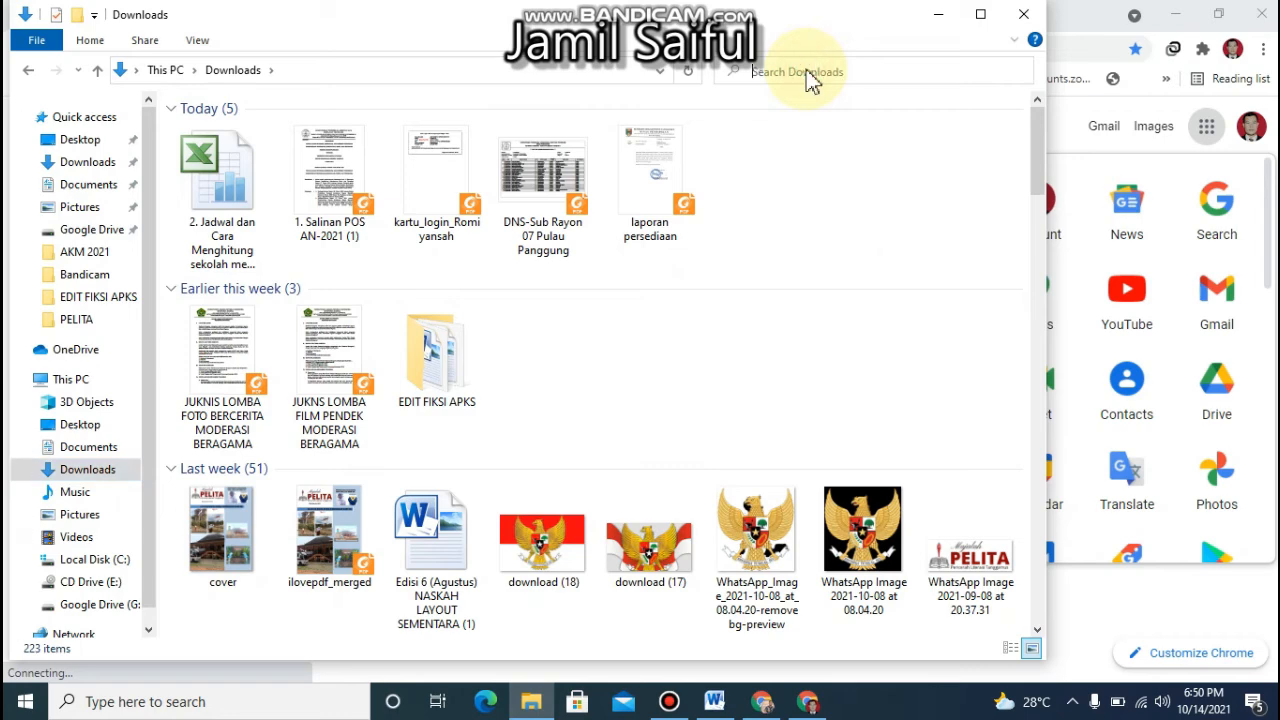
type("lINK")
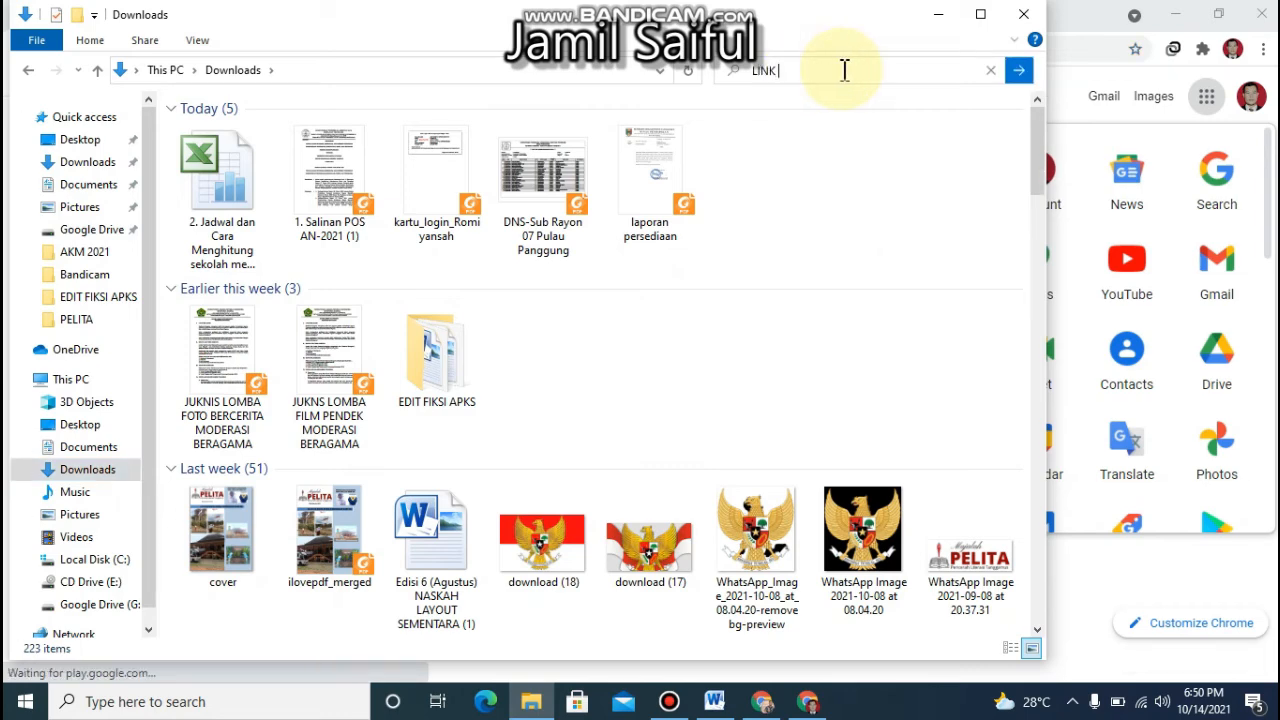
left_click(1018, 72)
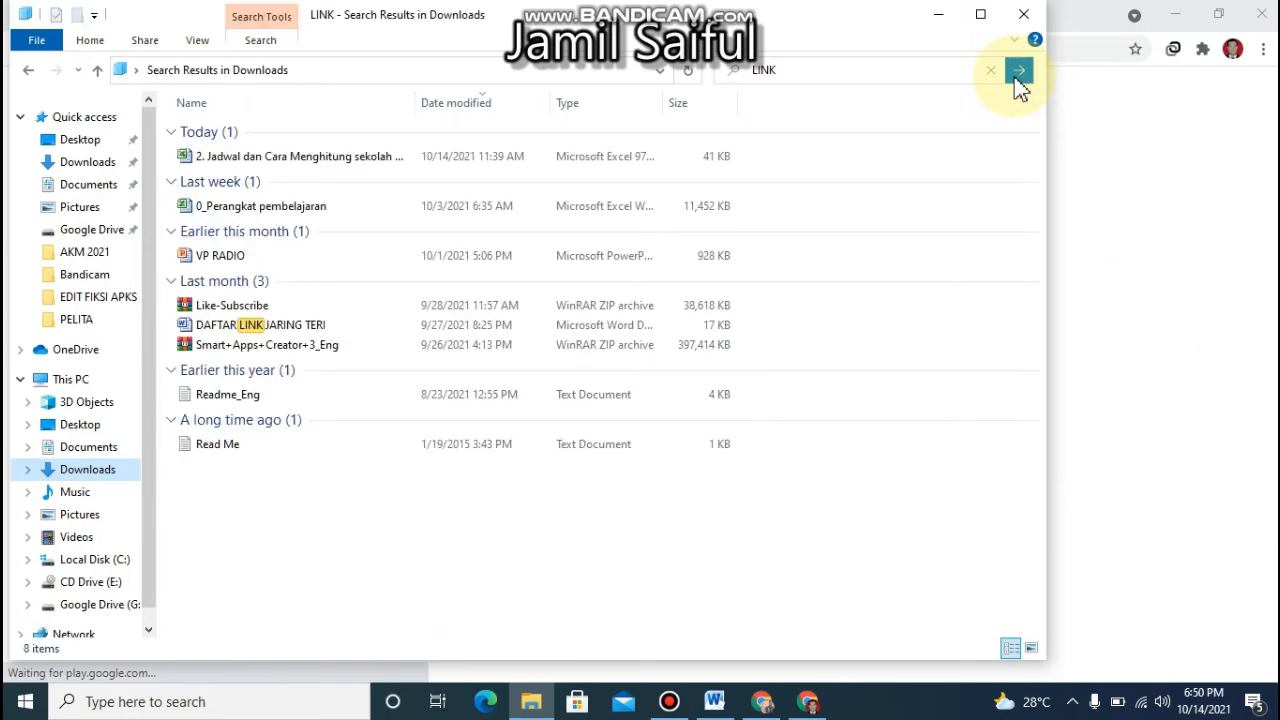
left_click(286, 333)
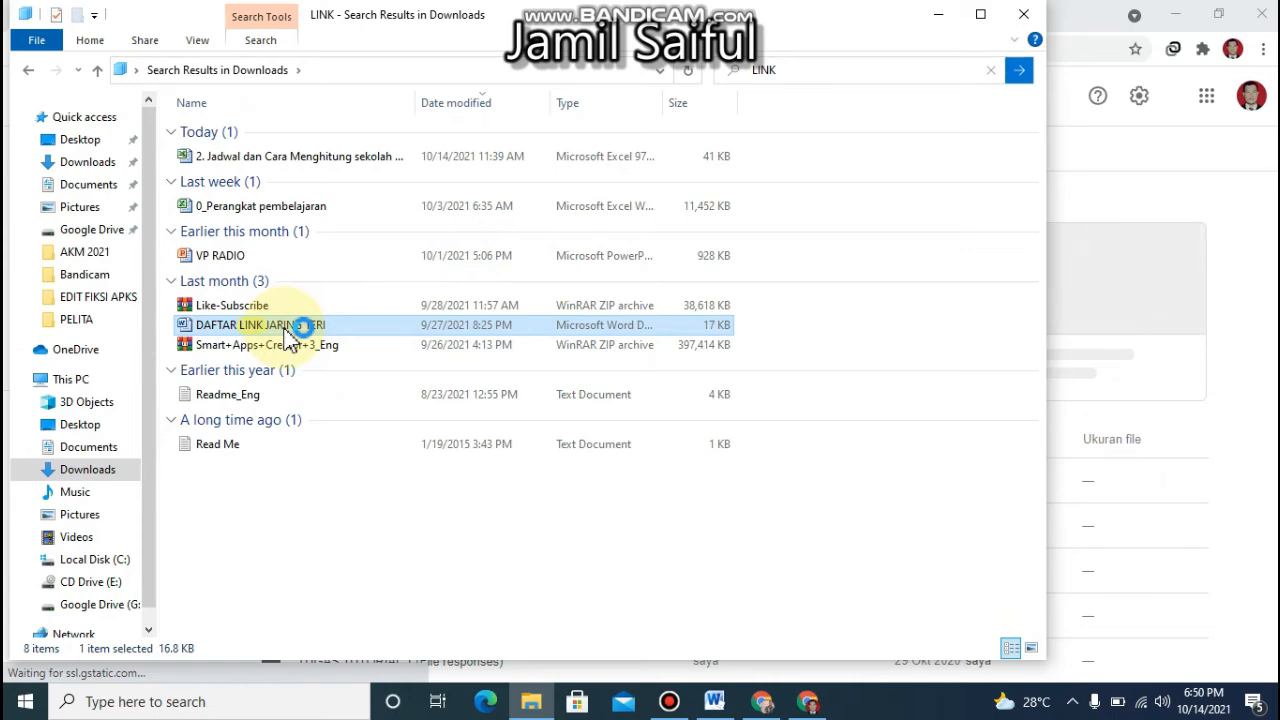
double_click(287, 334)
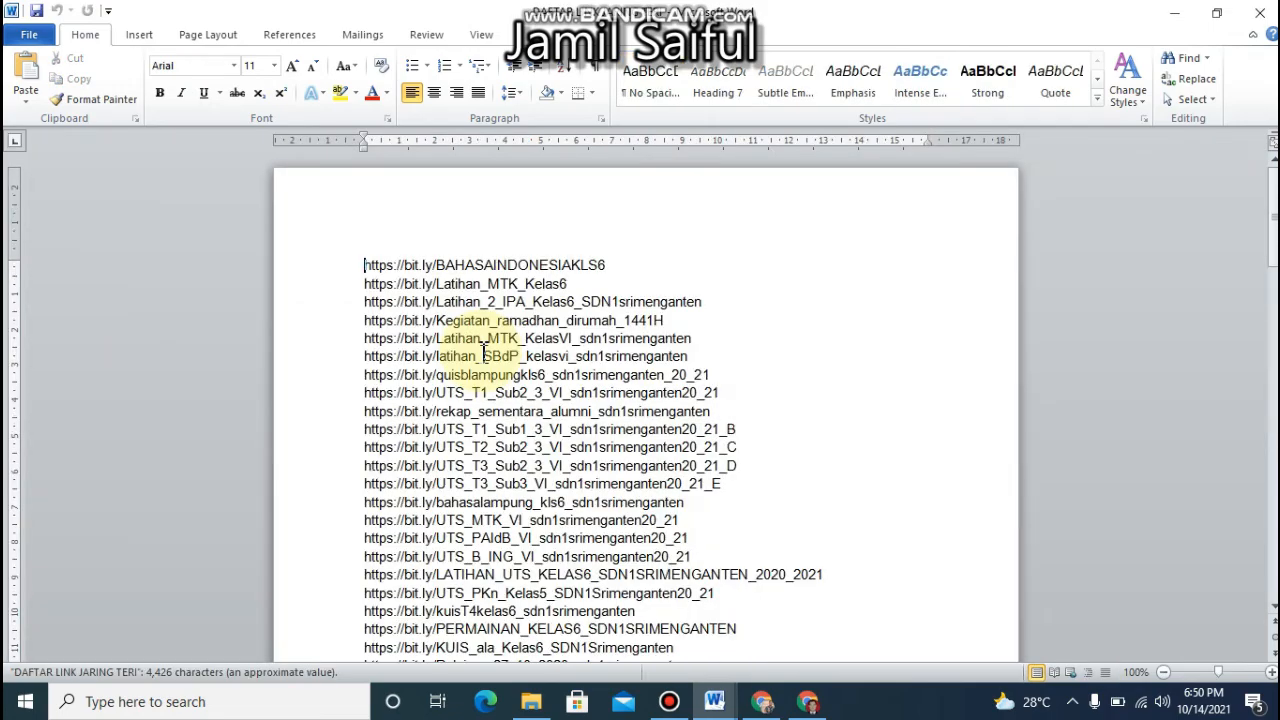
left_click_drag(1272, 240, 1275, 524)
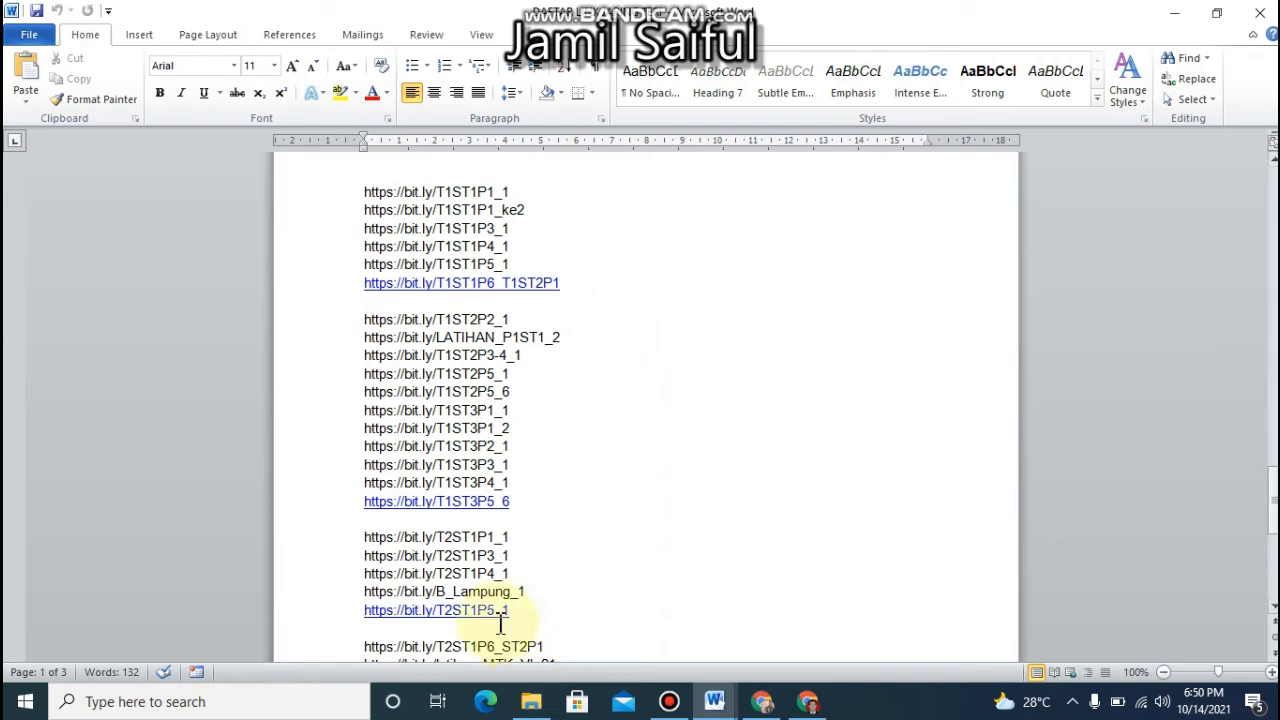
left_click_drag(366, 538, 515, 537)
key("ctrl+c")
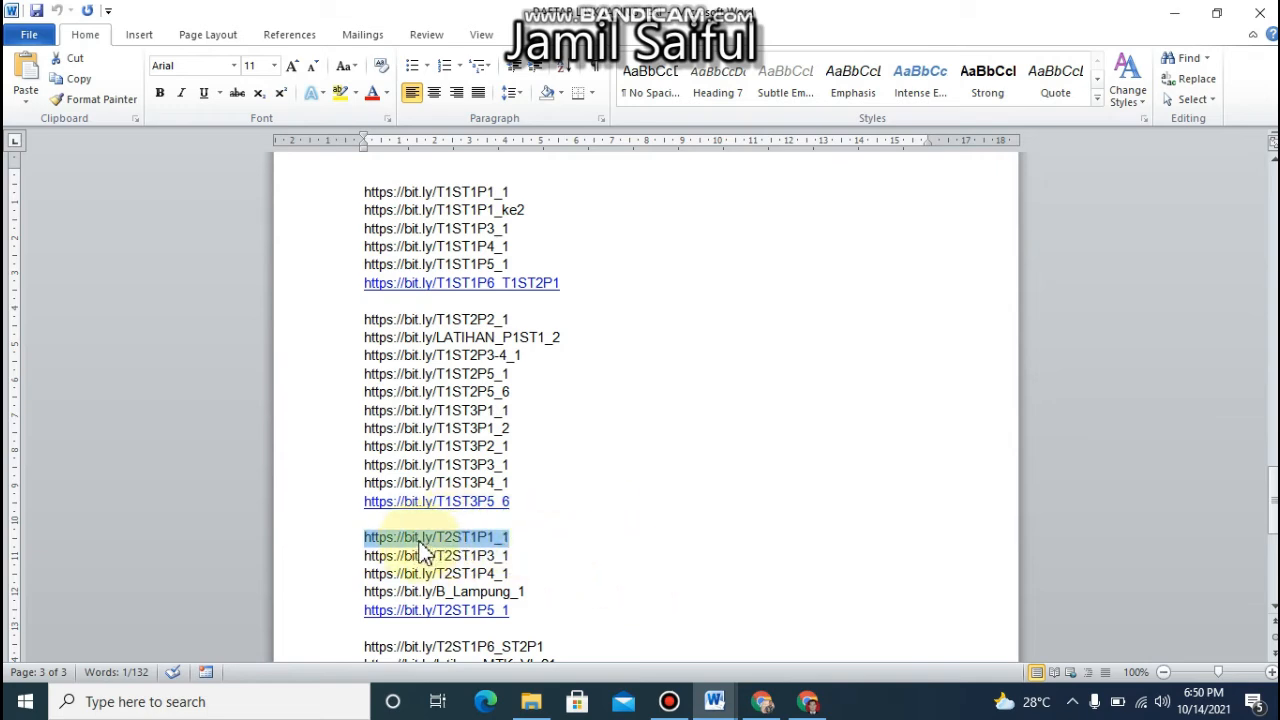
left_click(810, 701)
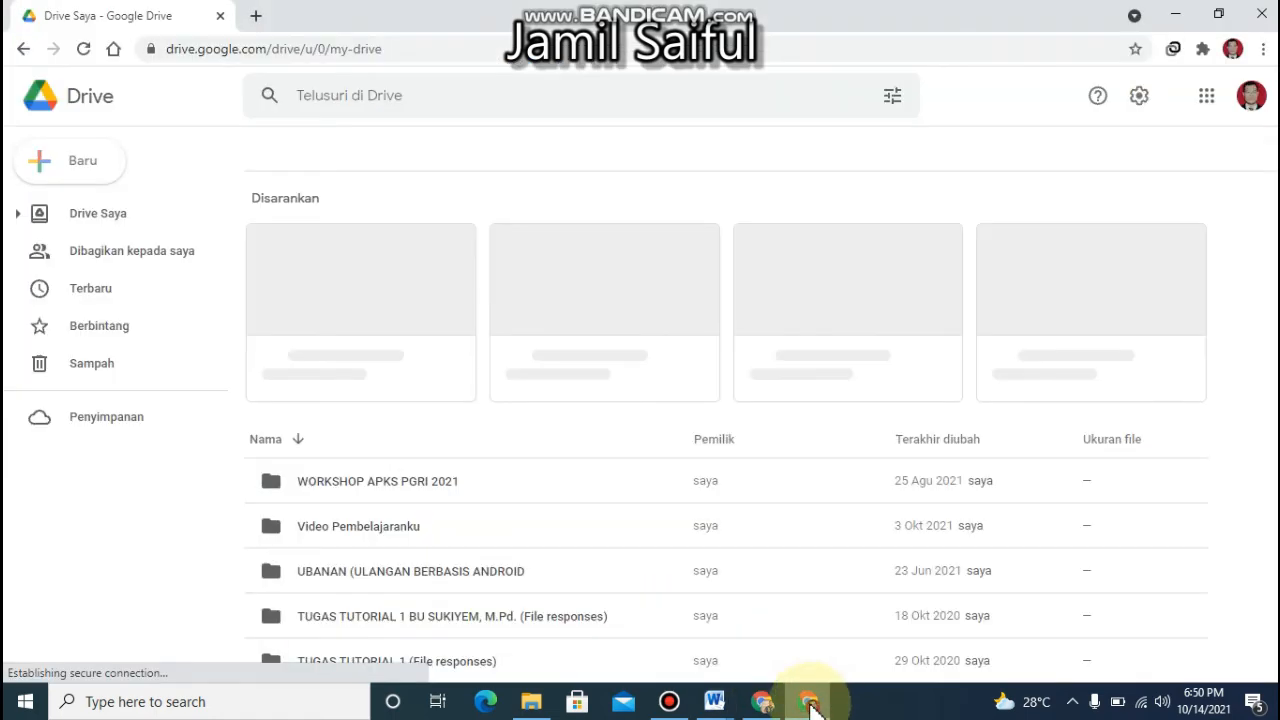
left_click(762, 701)
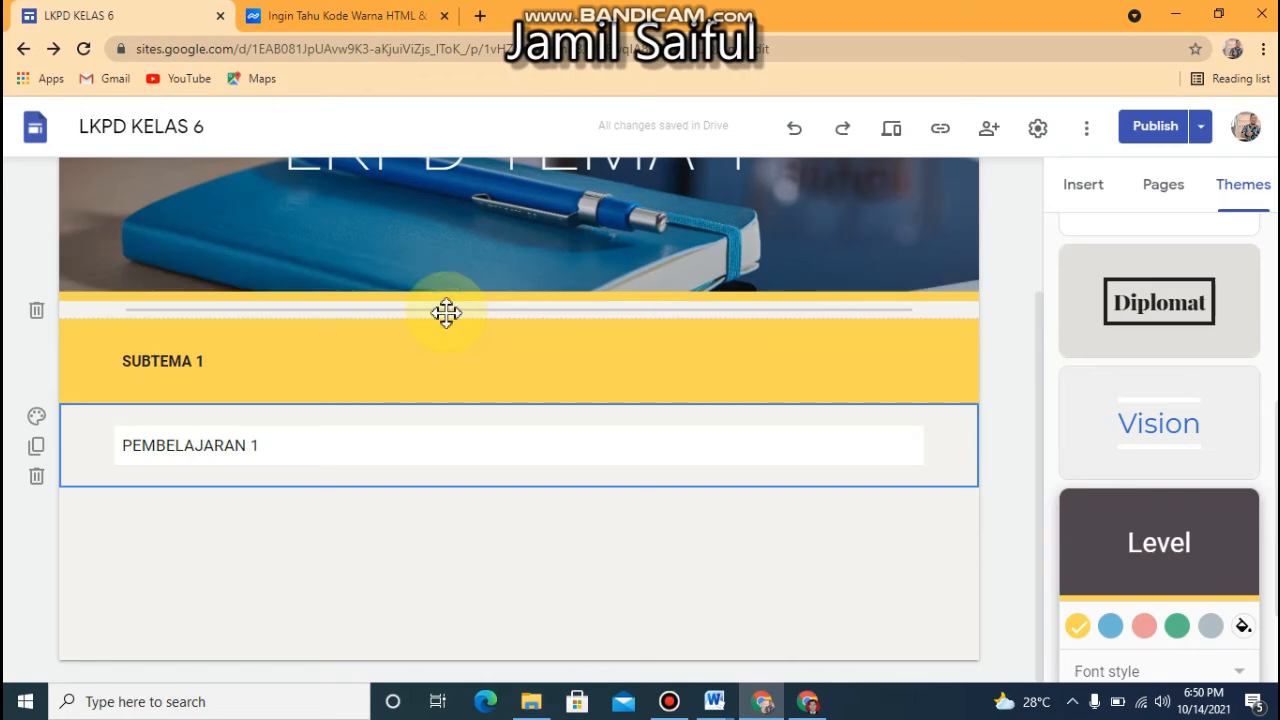
left_click(175, 512)
double_click(175, 515)
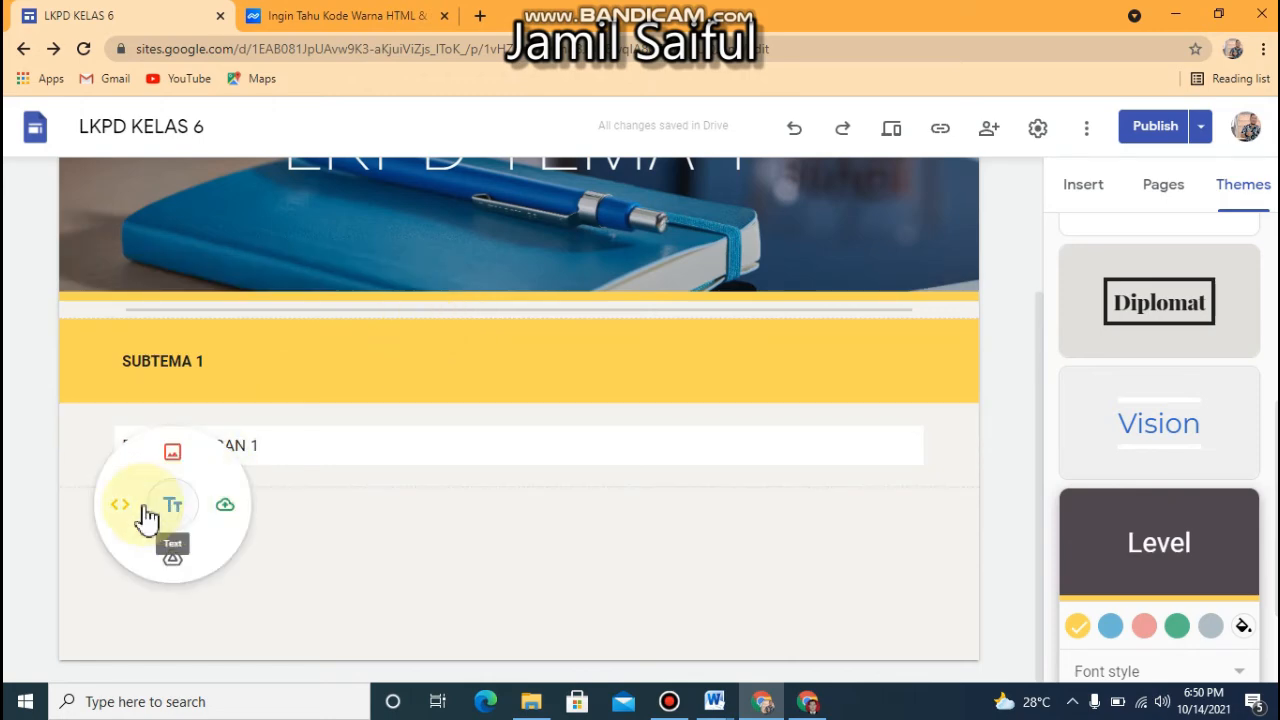
left_click(124, 506)
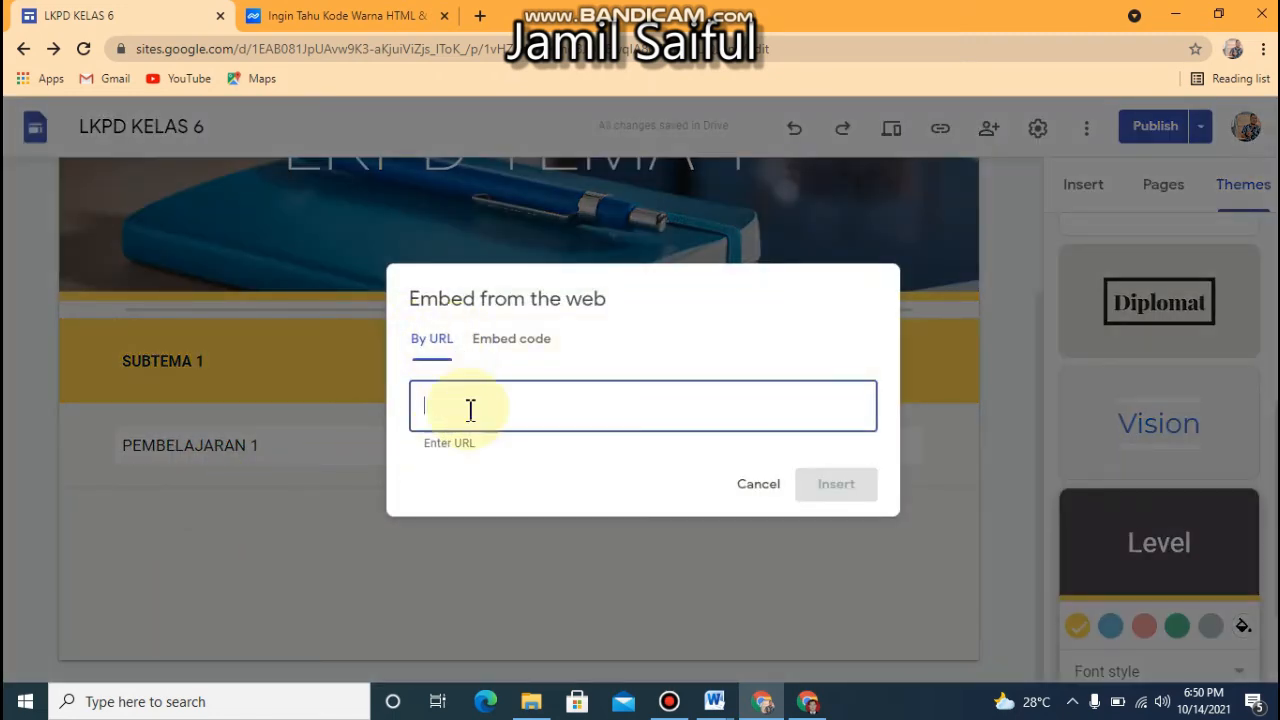
key("ctrl+v")
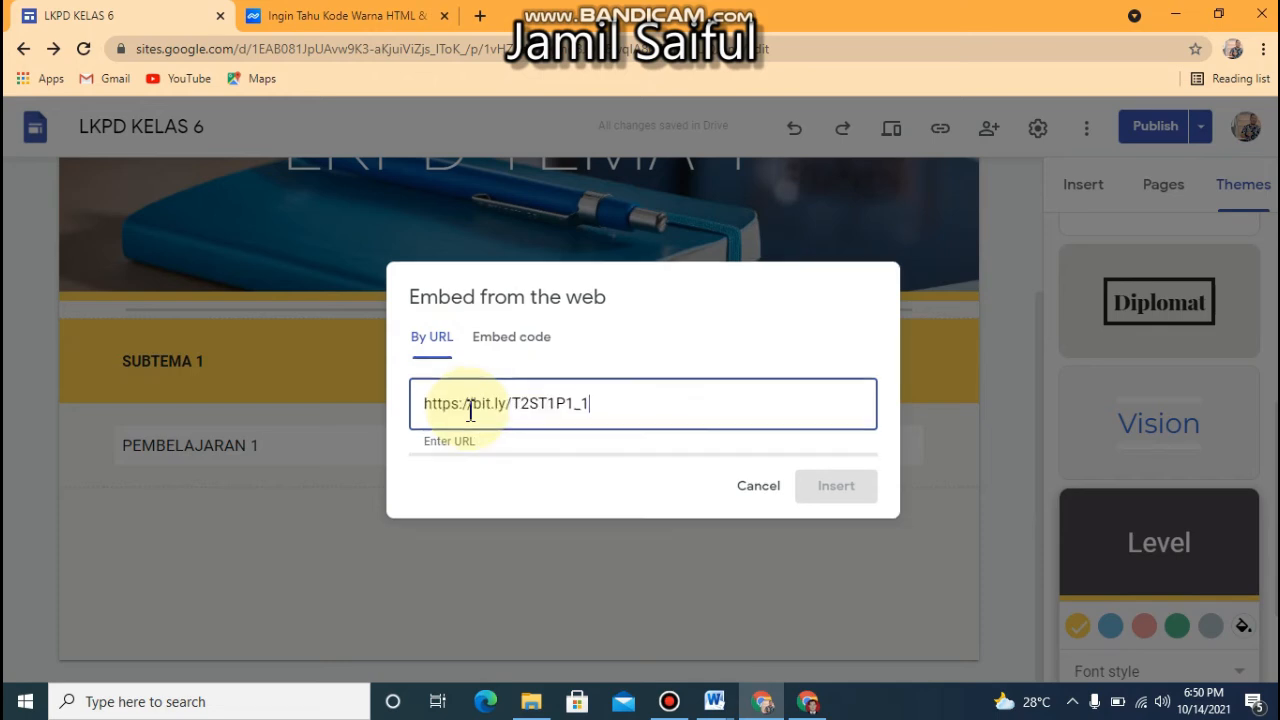
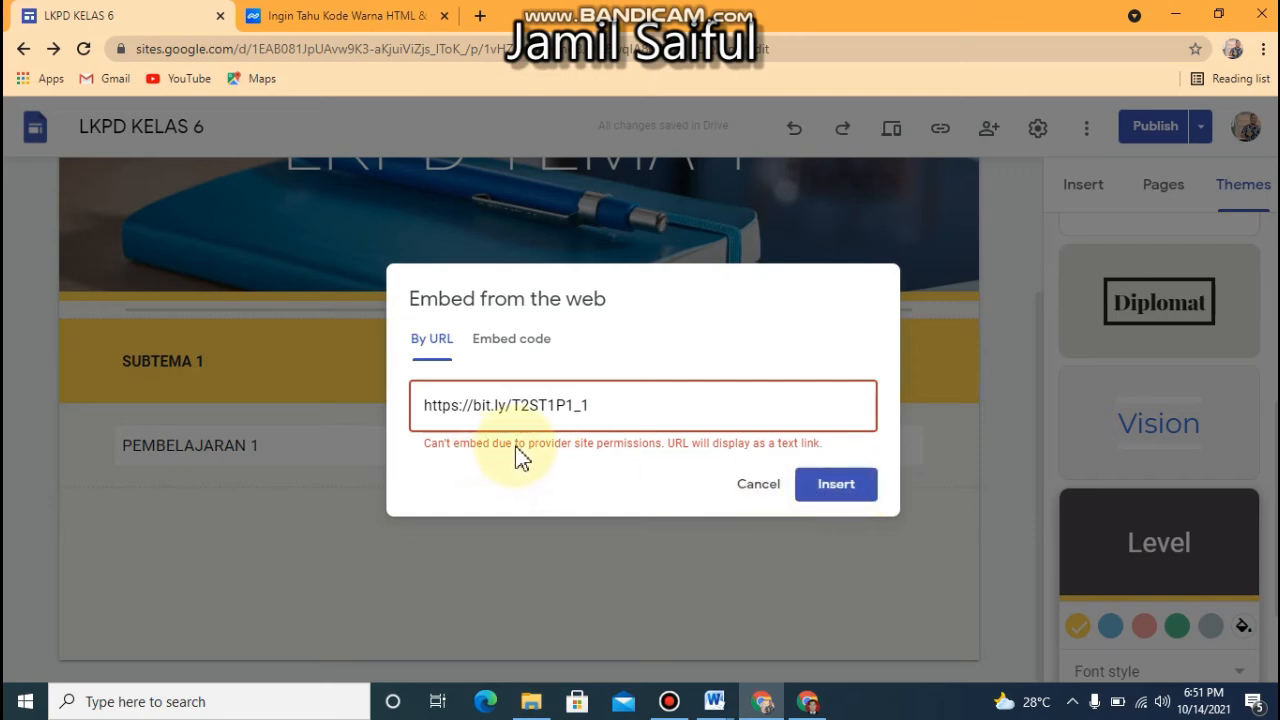
Switch to Google Drive and search for all files of type Formulir
left_click(514, 348)
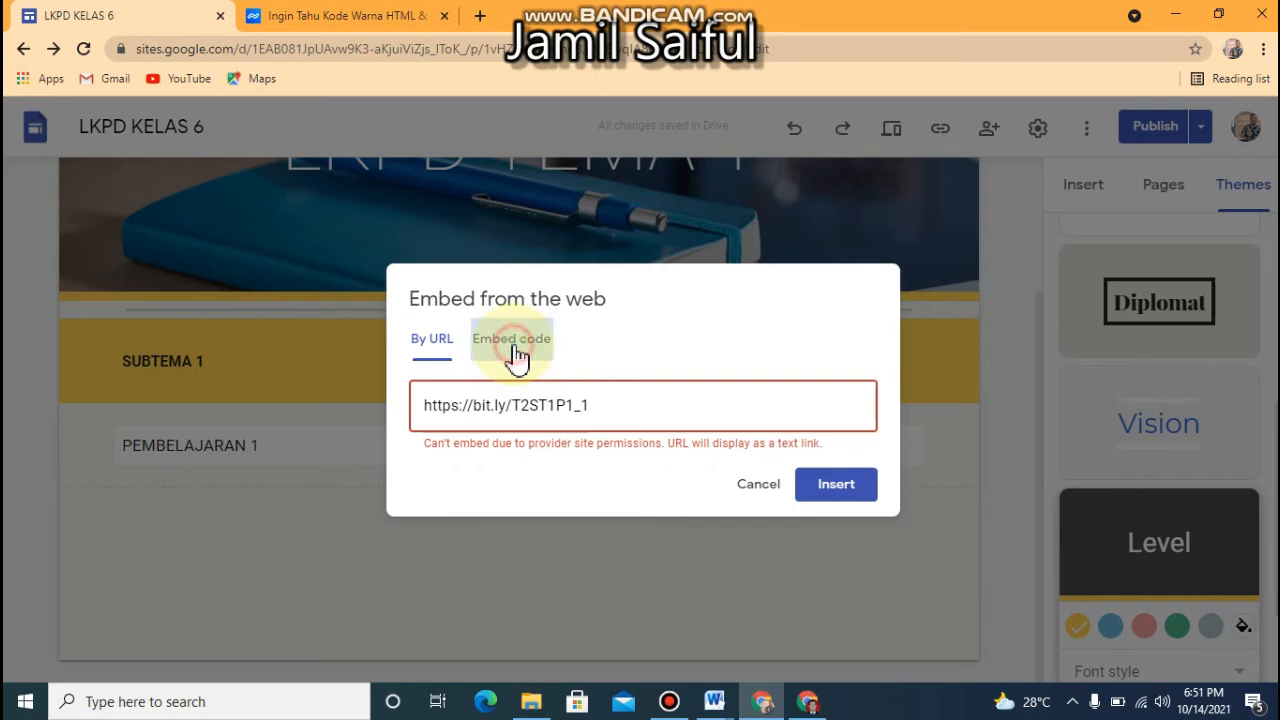
left_click(429, 313)
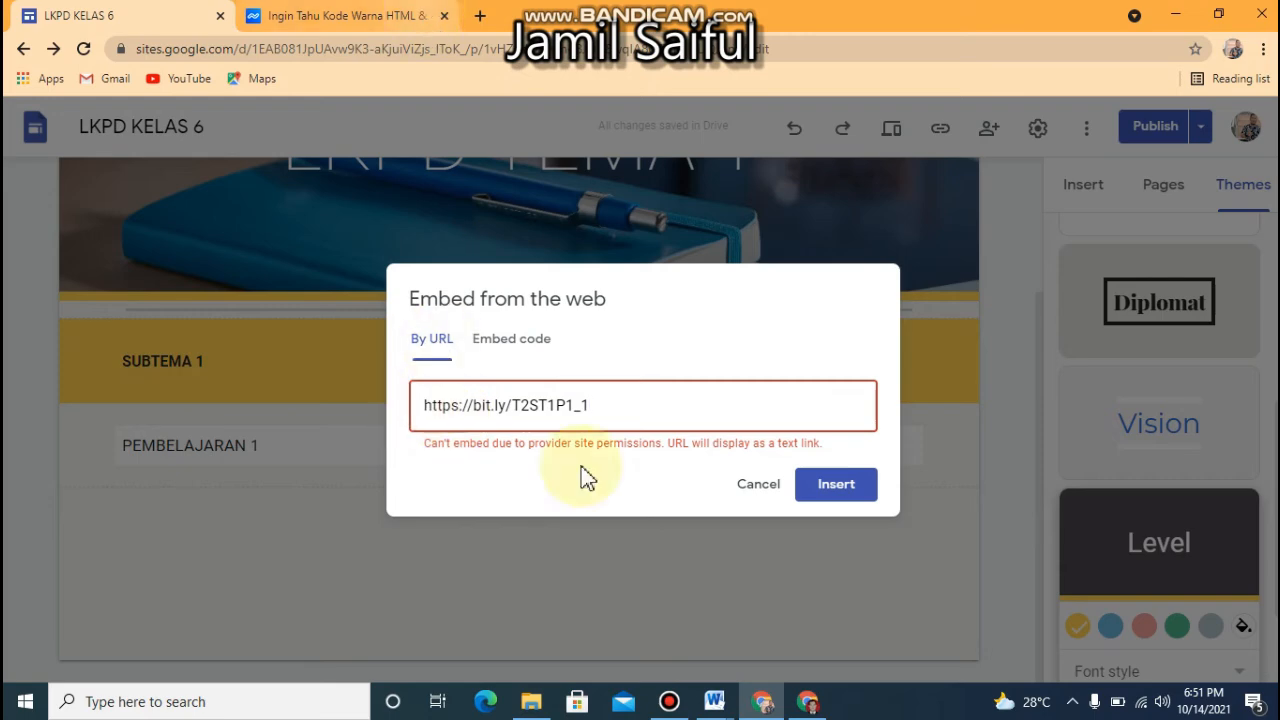
left_click(808, 704)
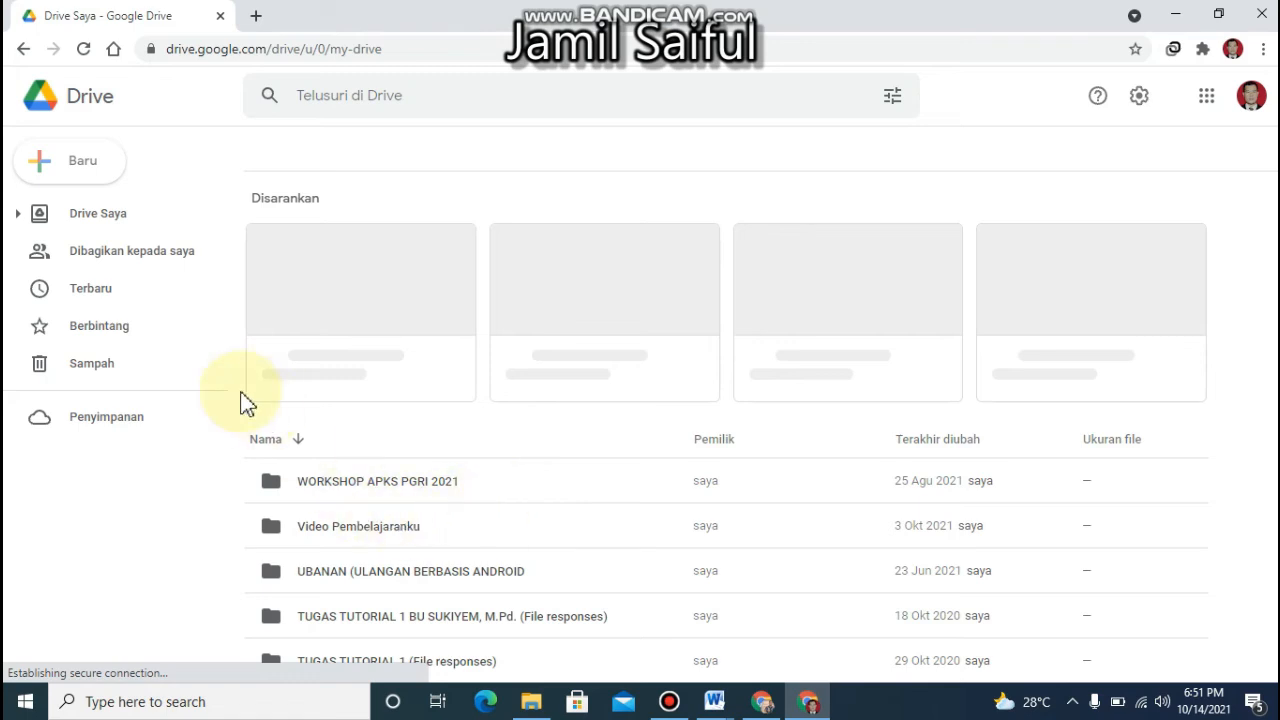
left_click(893, 96)
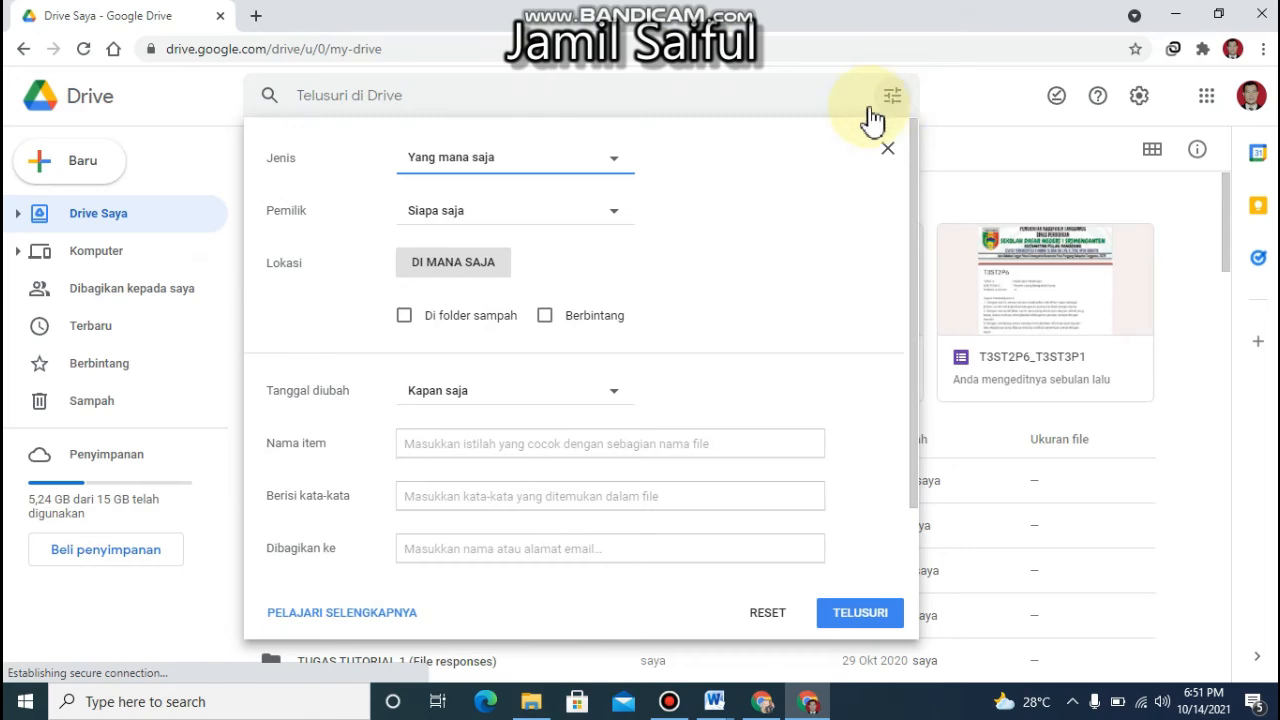
left_click(618, 157)
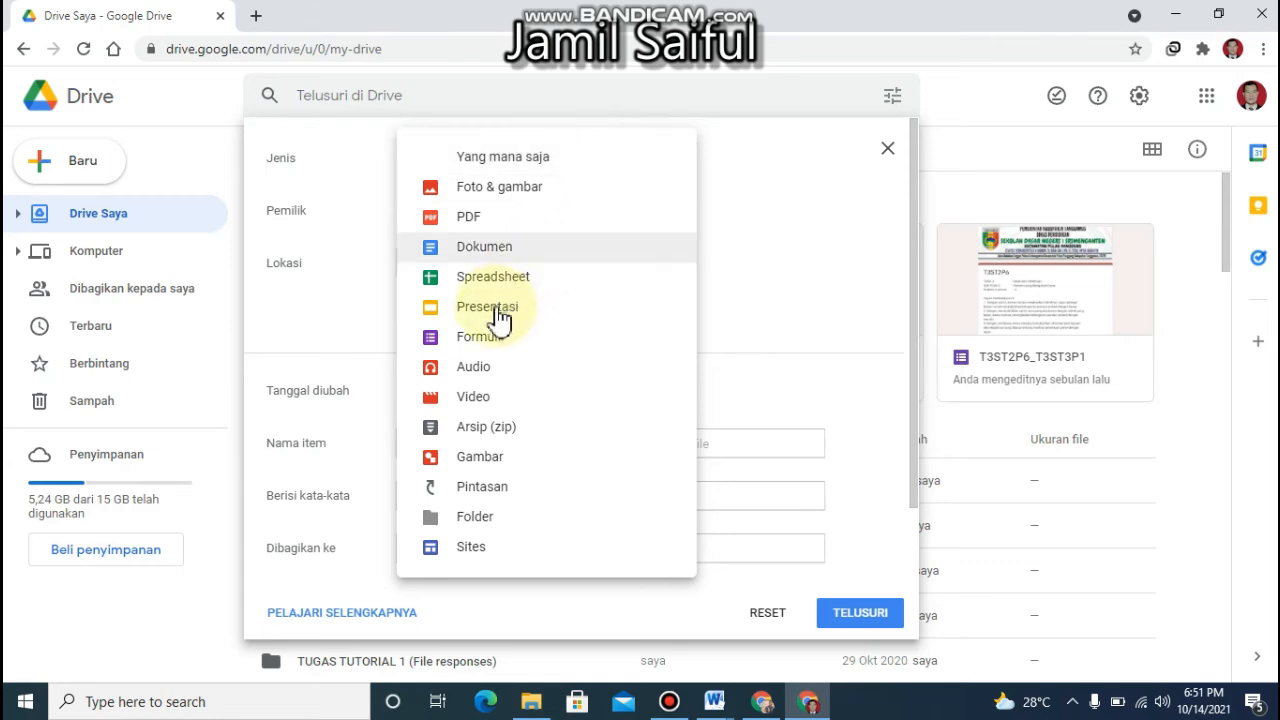
left_click(481, 340)
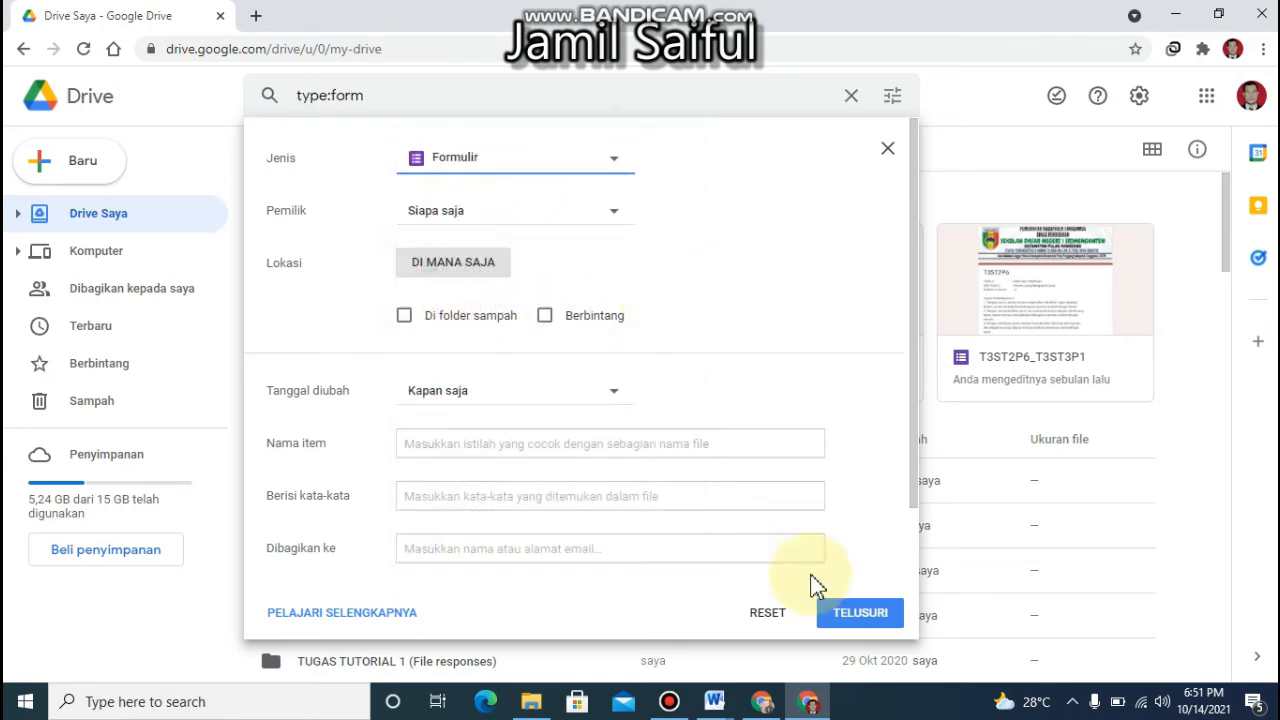
left_click(841, 616)
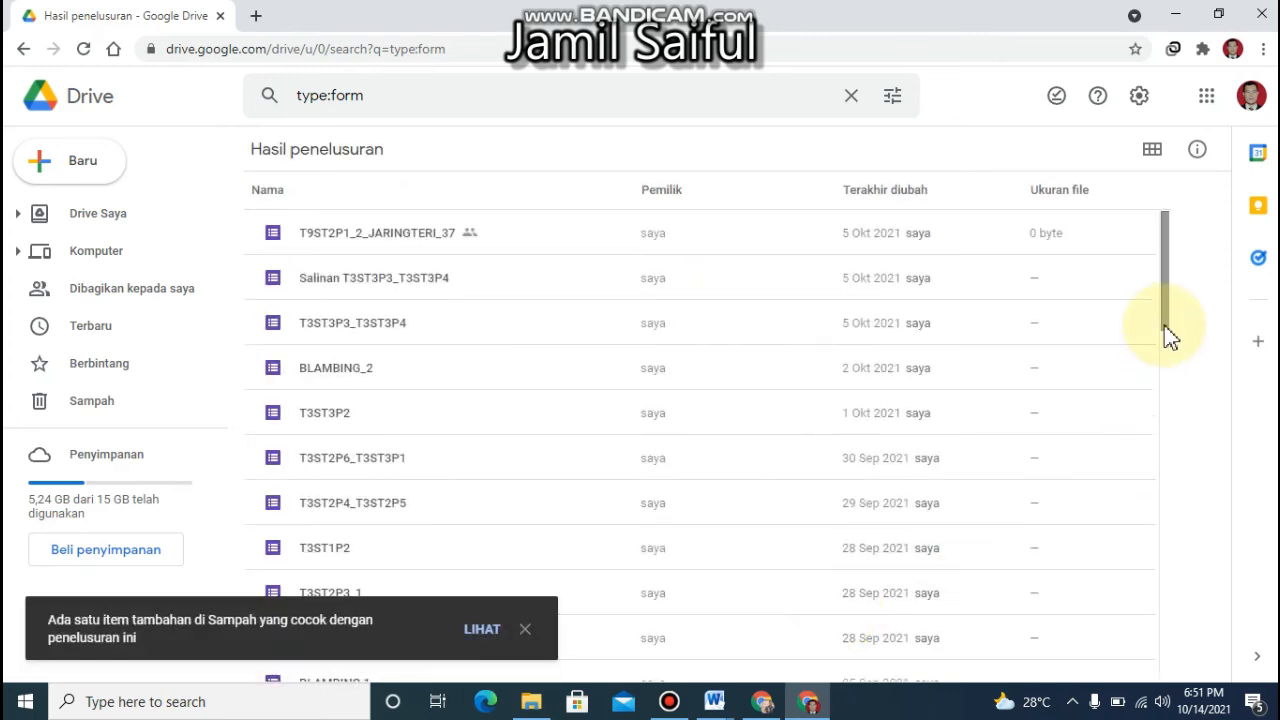
Find the form T1ST1P1 in the Drive search results and copy its sharing link
mouse_move(1170, 337)
left_mouse_down()
mouse_move(1161, 383)
mouse_move(1169, 320)
left_mouse_up()
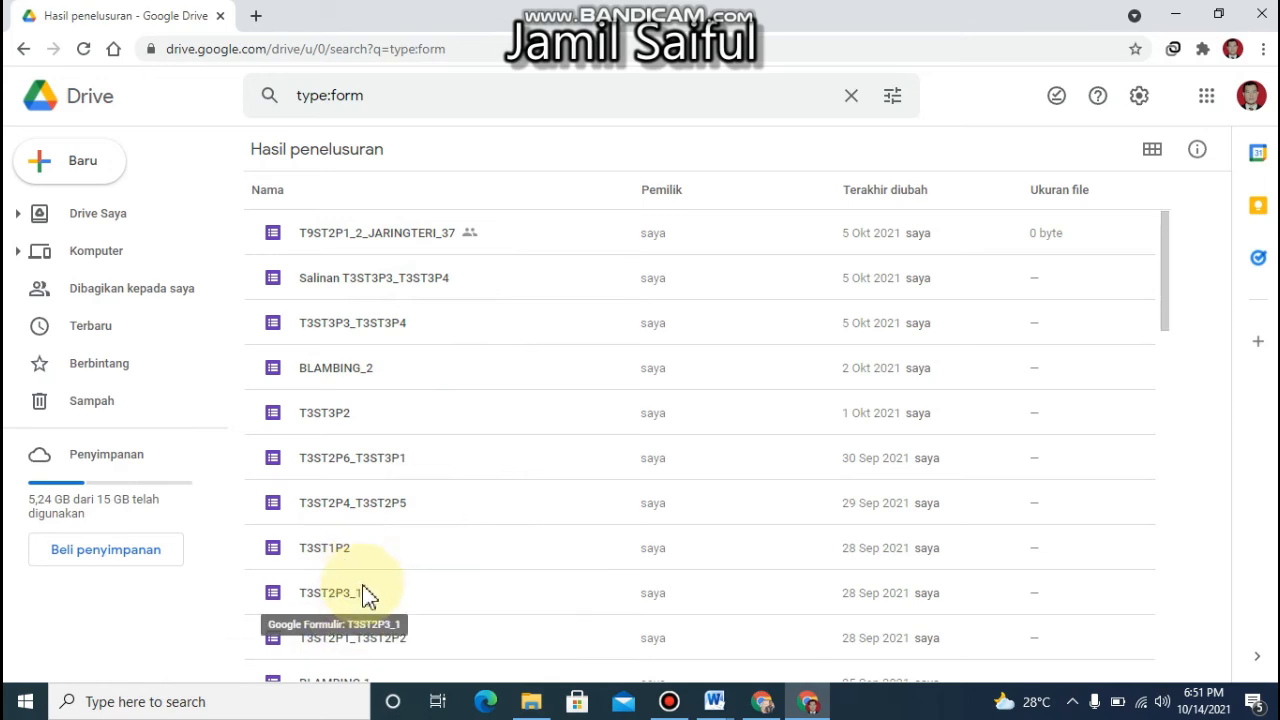
left_click_drag(1166, 274, 1157, 606)
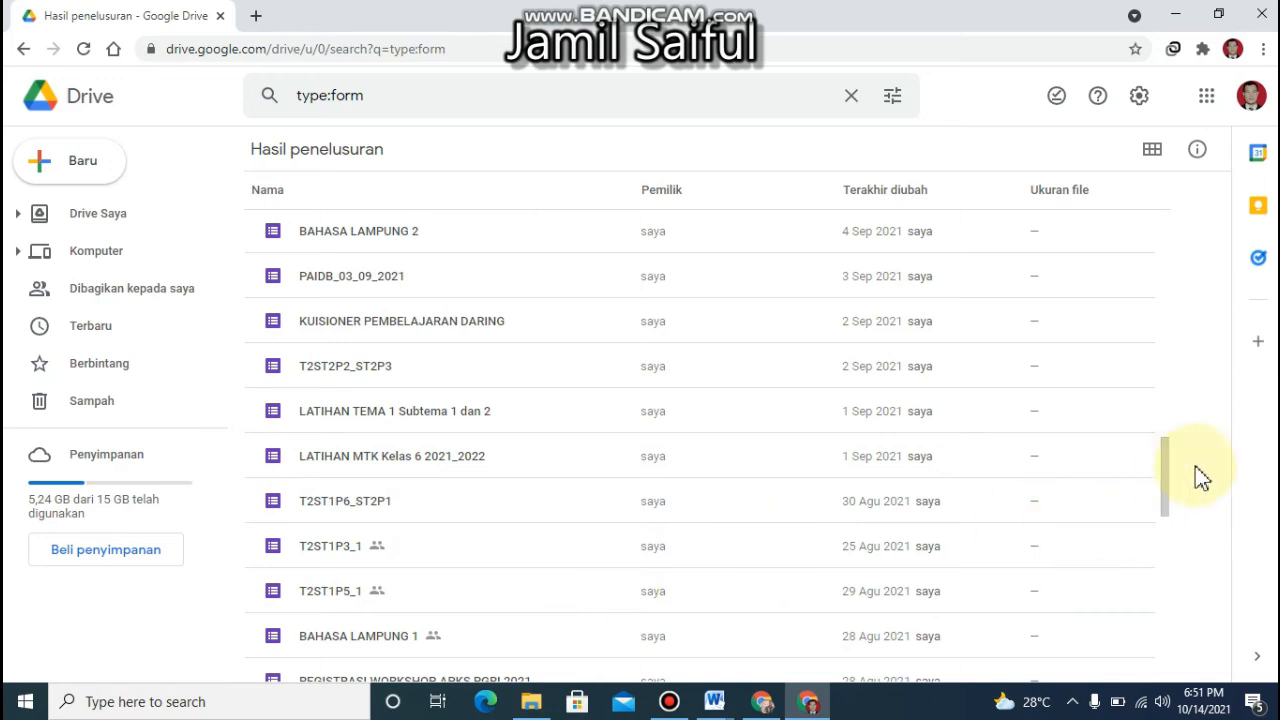
left_click_drag(1172, 470, 1158, 648)
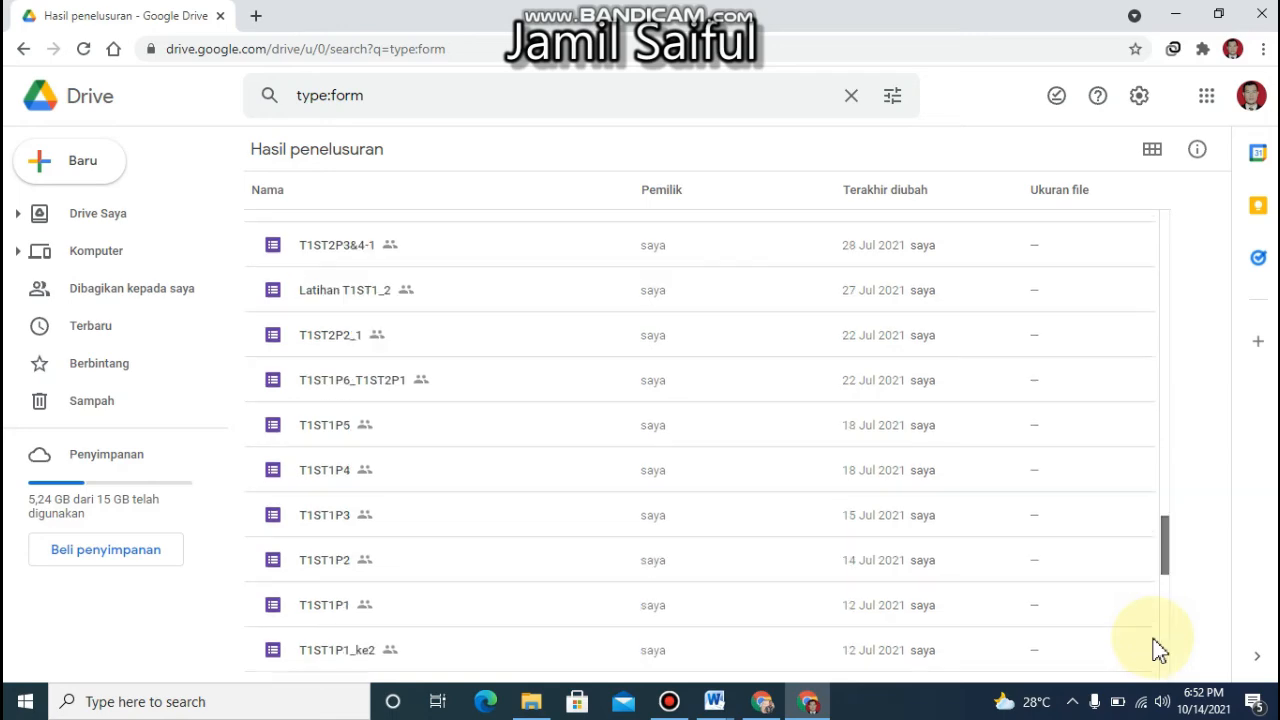
left_click_drag(1166, 537, 1170, 563)
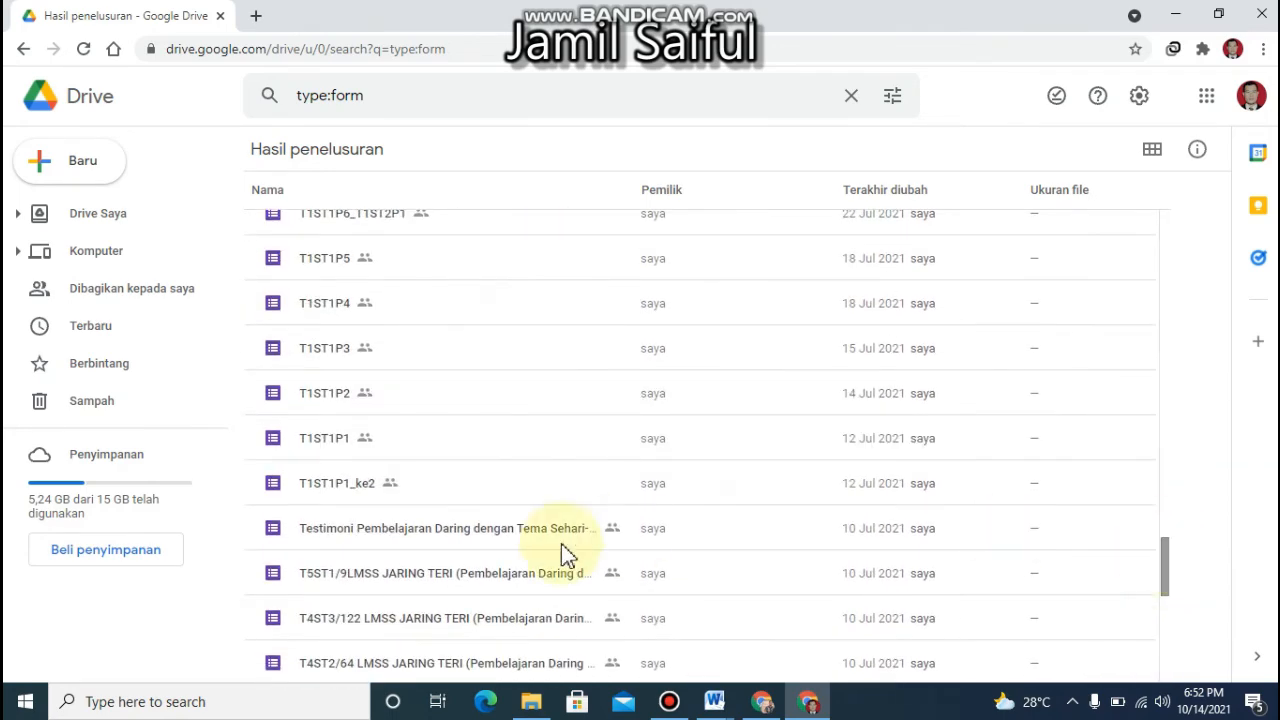
left_click(322, 446)
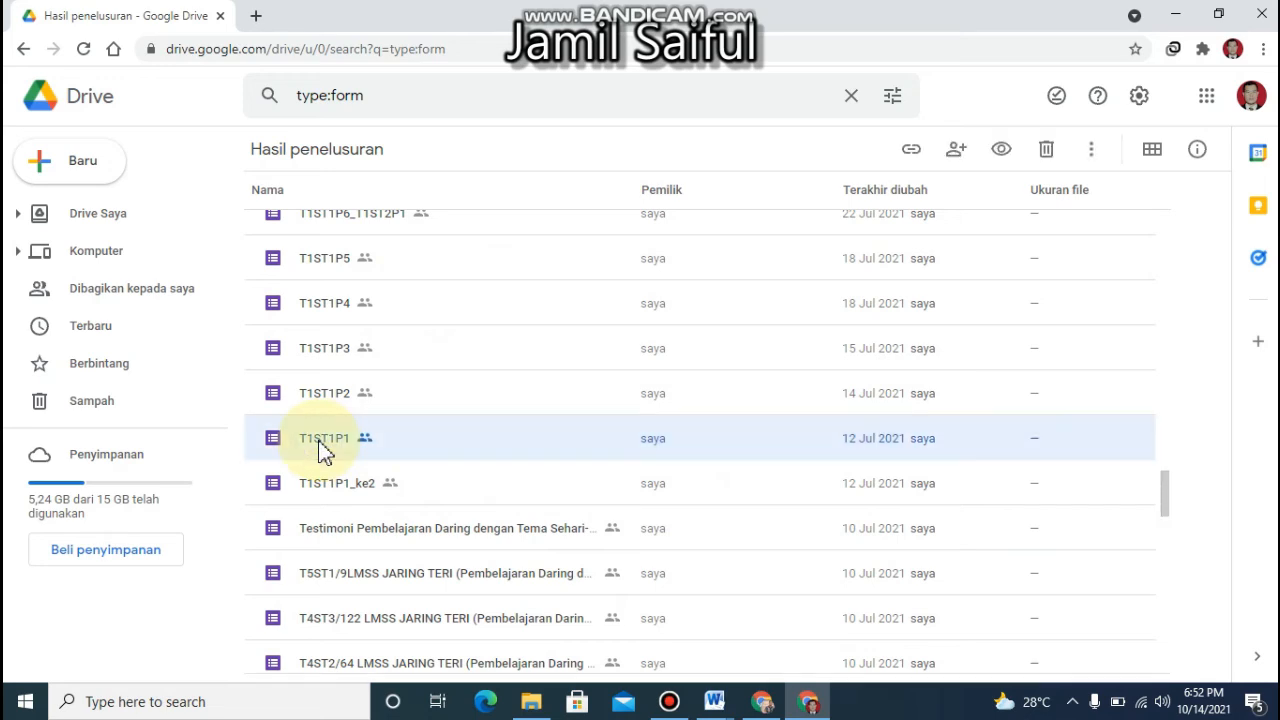
right_click(322, 446)
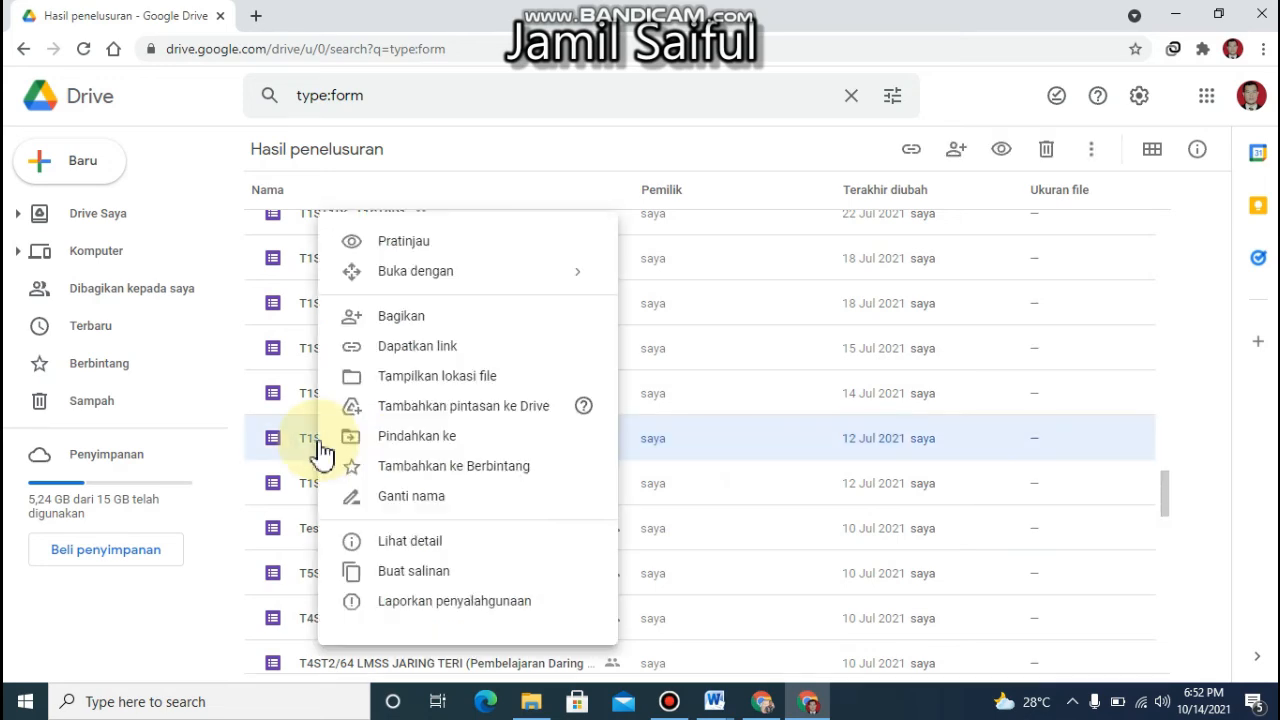
left_click(423, 353)
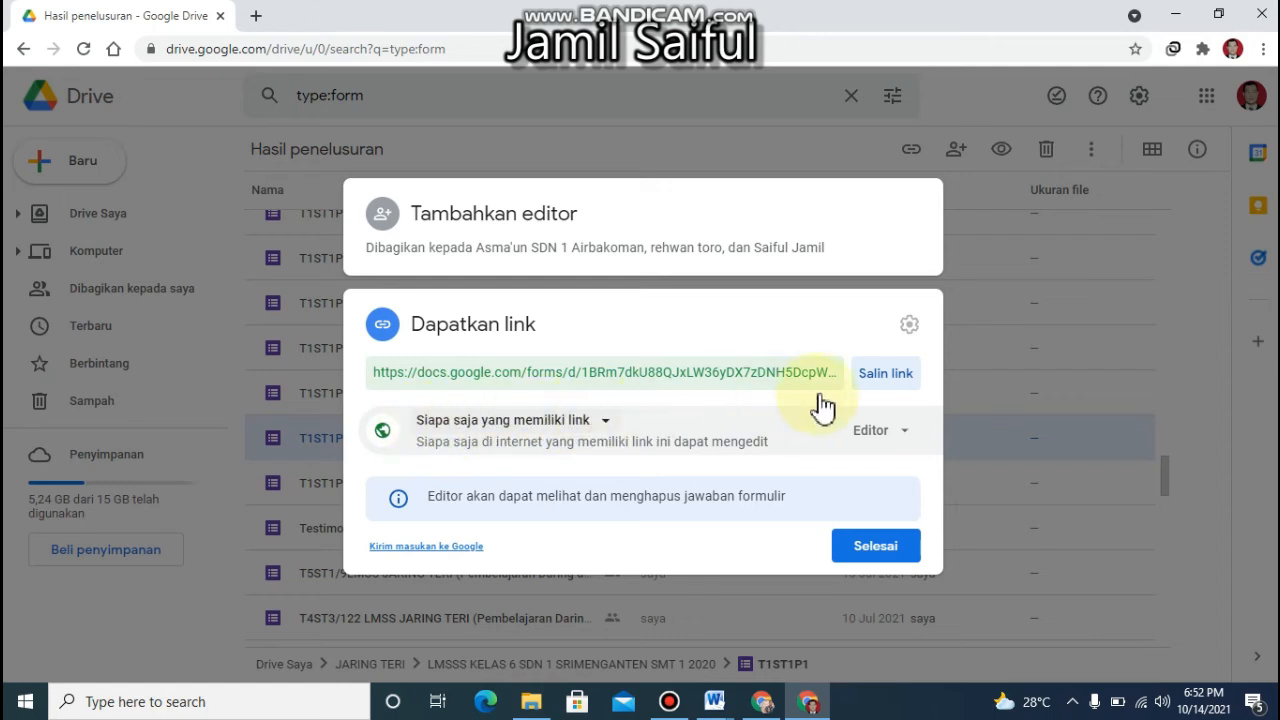
left_click(876, 376)
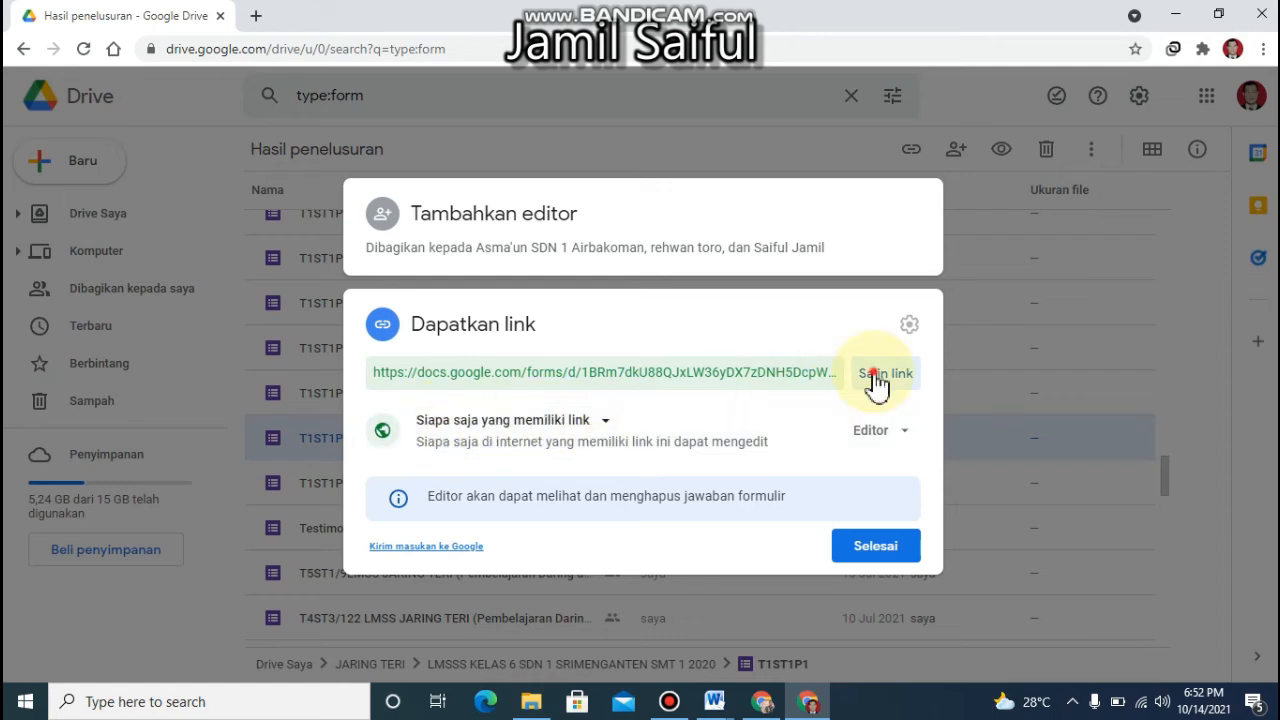
left_click(858, 556)
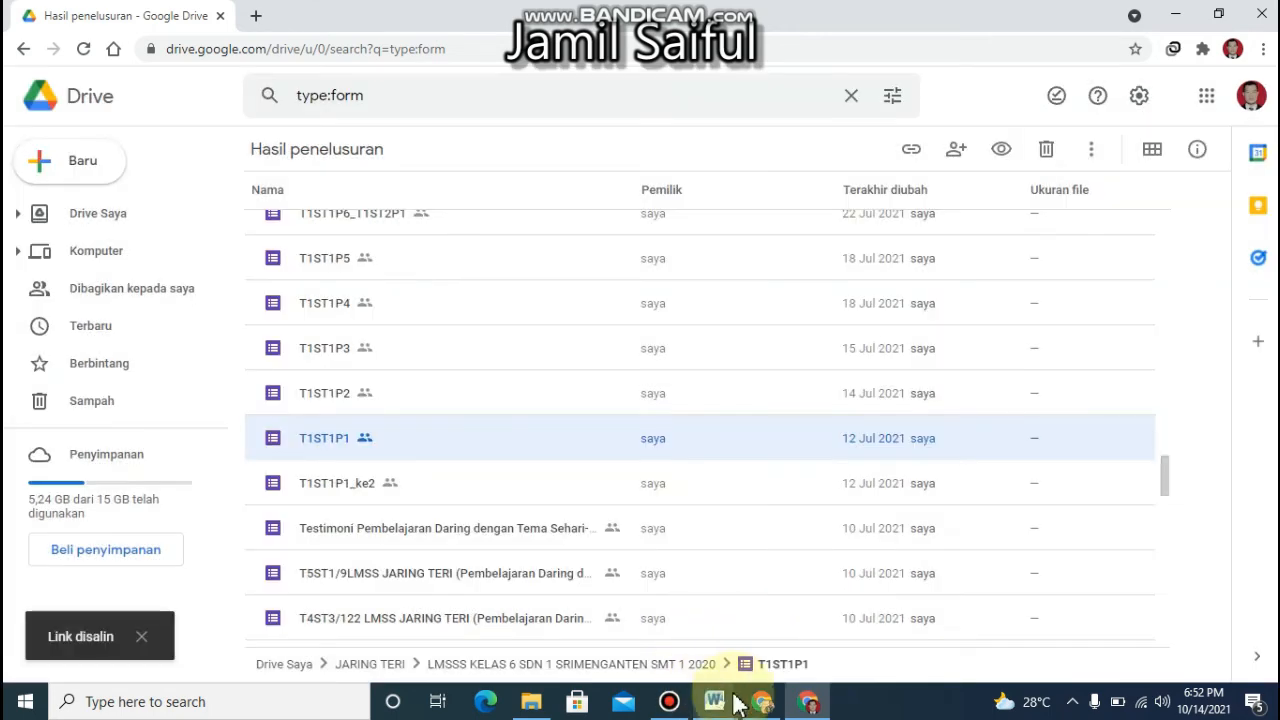
Switch to the LKPD KELAS 6 site editor and select the entire URL in the Embed from the web dialog
left_click(758, 703)
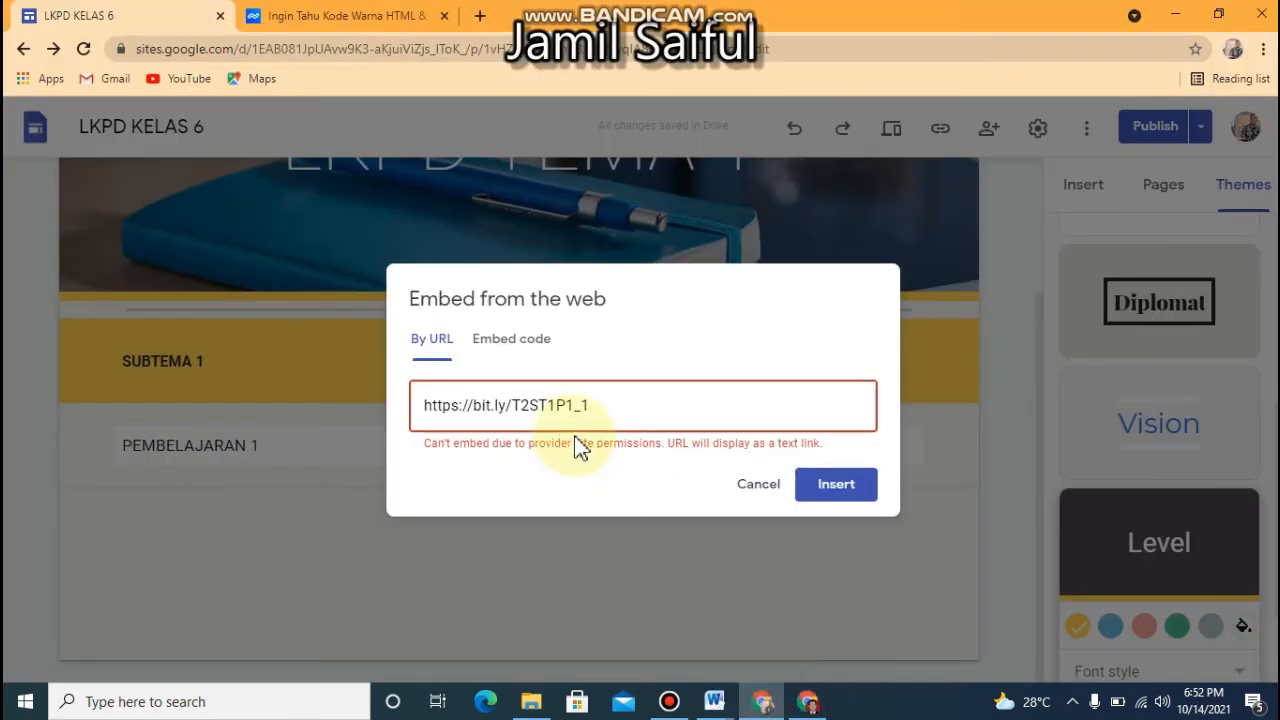
double_click(617, 410)
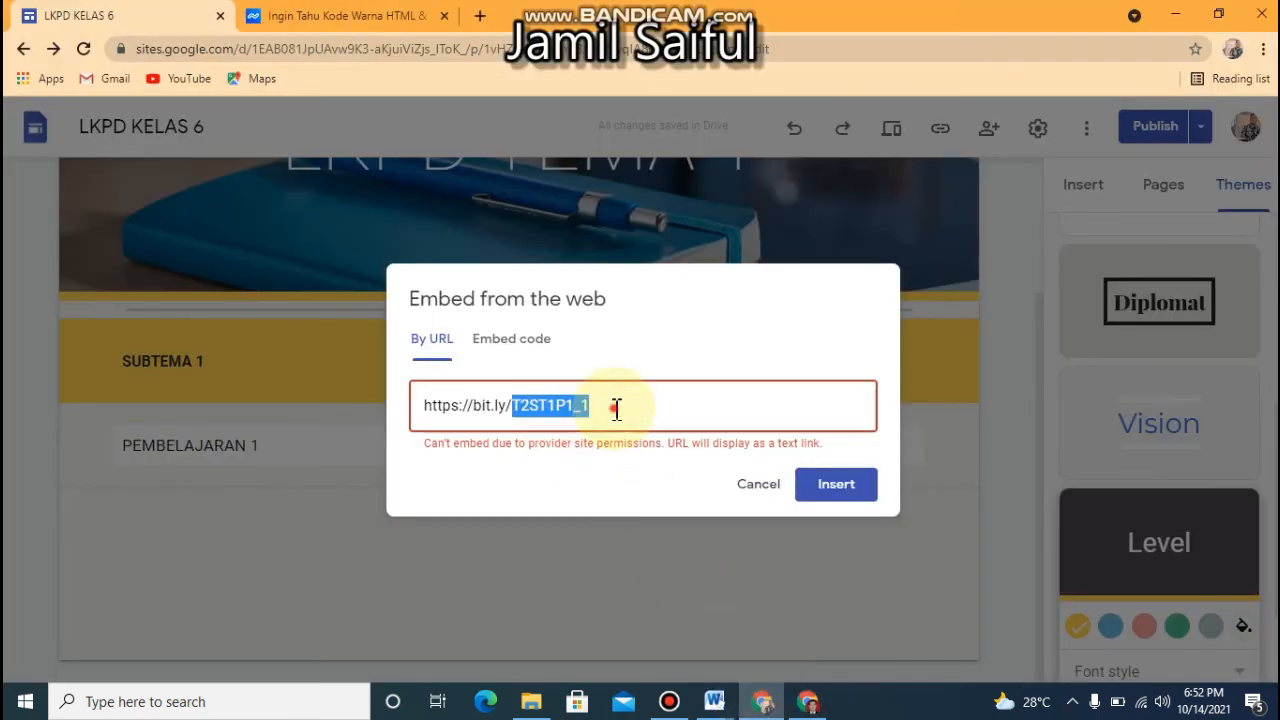
left_click(617, 408)
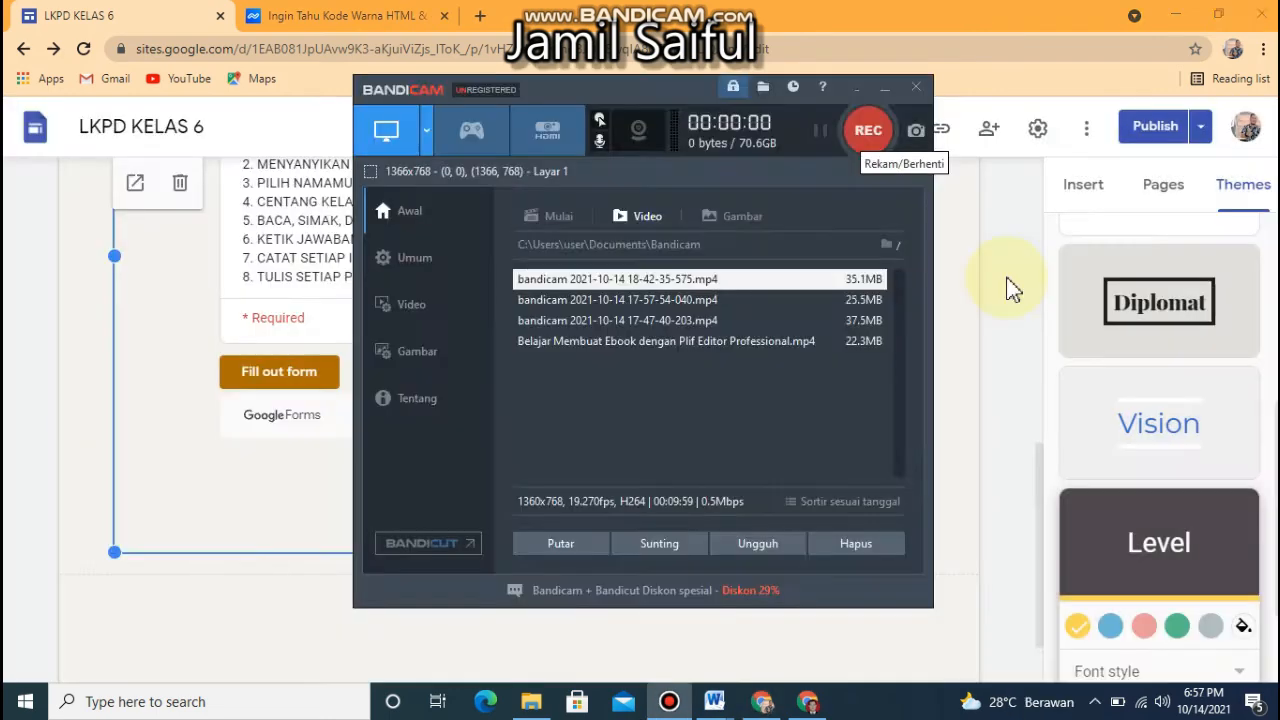
Reduce the height of the embedded TEMA 1 SUBTEMA 1 PEMBELAJARAN 1 form to trim the empty space beneath it
left_click(1037, 505)
mouse_move(1037, 505)
left_mouse_down()
mouse_move(1037, 466)
mouse_move(1037, 480)
left_mouse_up()
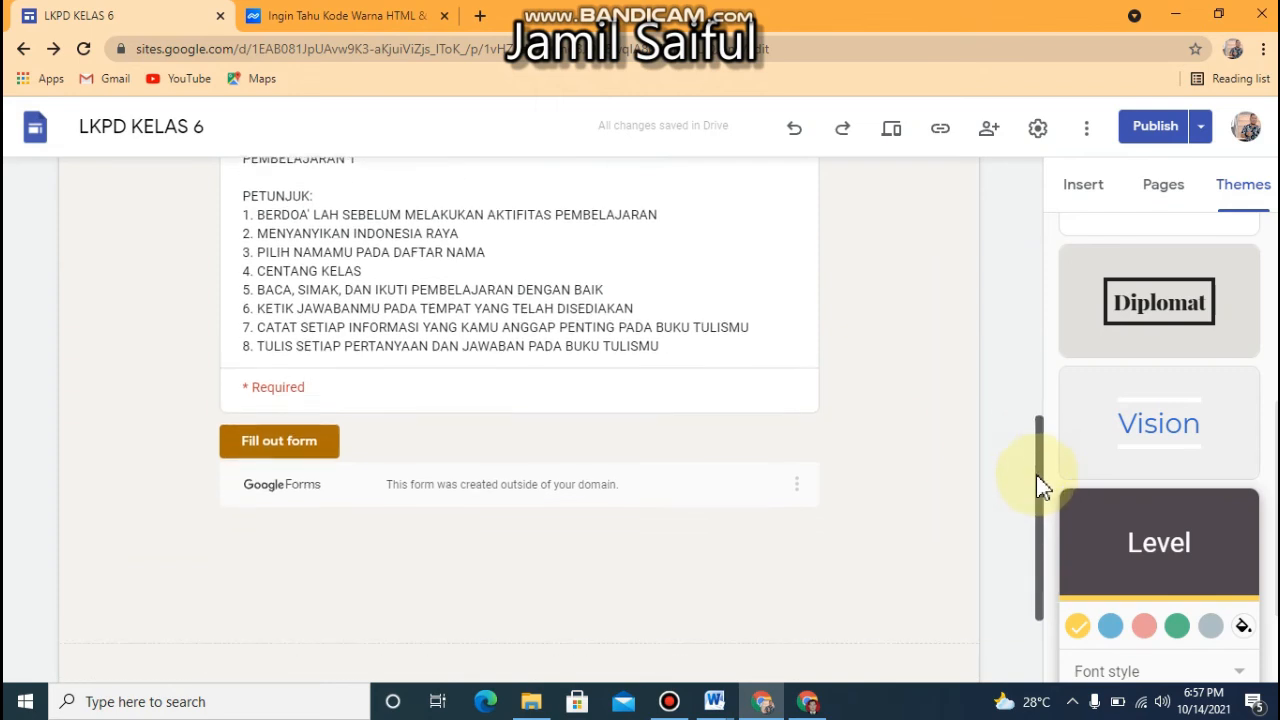
left_click(626, 423)
left_click_drag(520, 622, 512, 486)
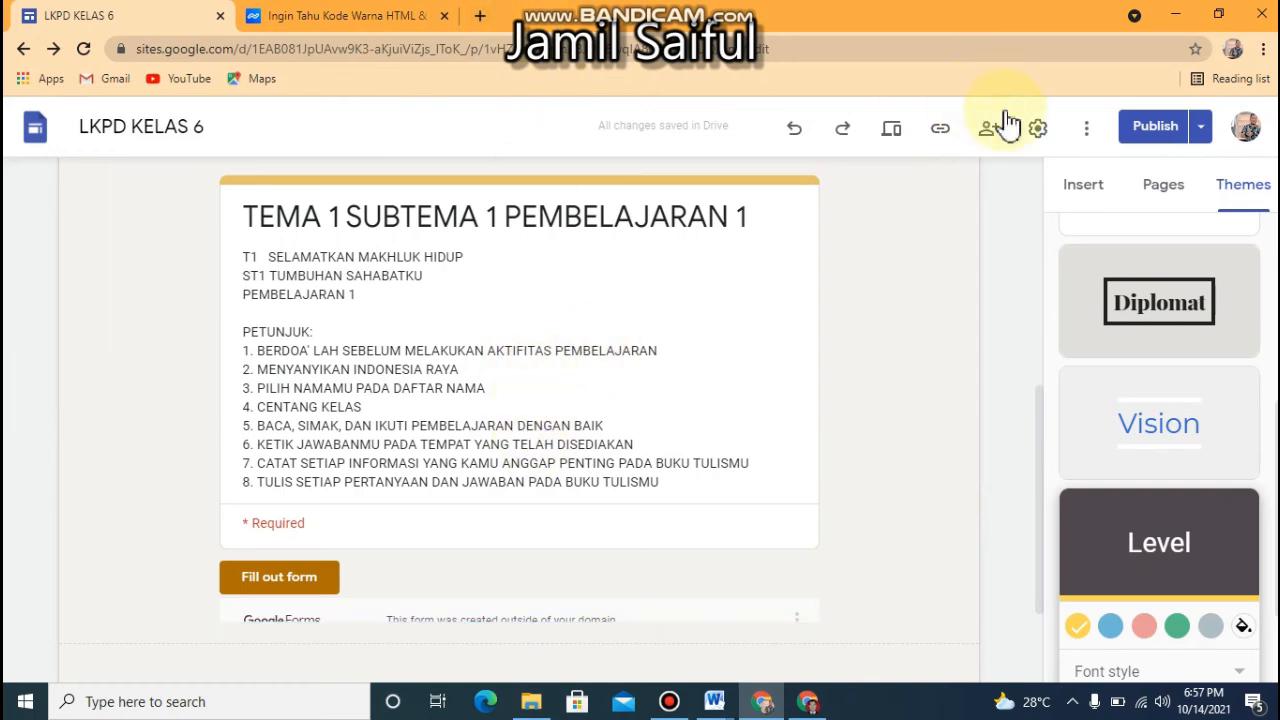
Publish the LKPD KELAS 6 site and copy its published site link
left_click(1145, 130)
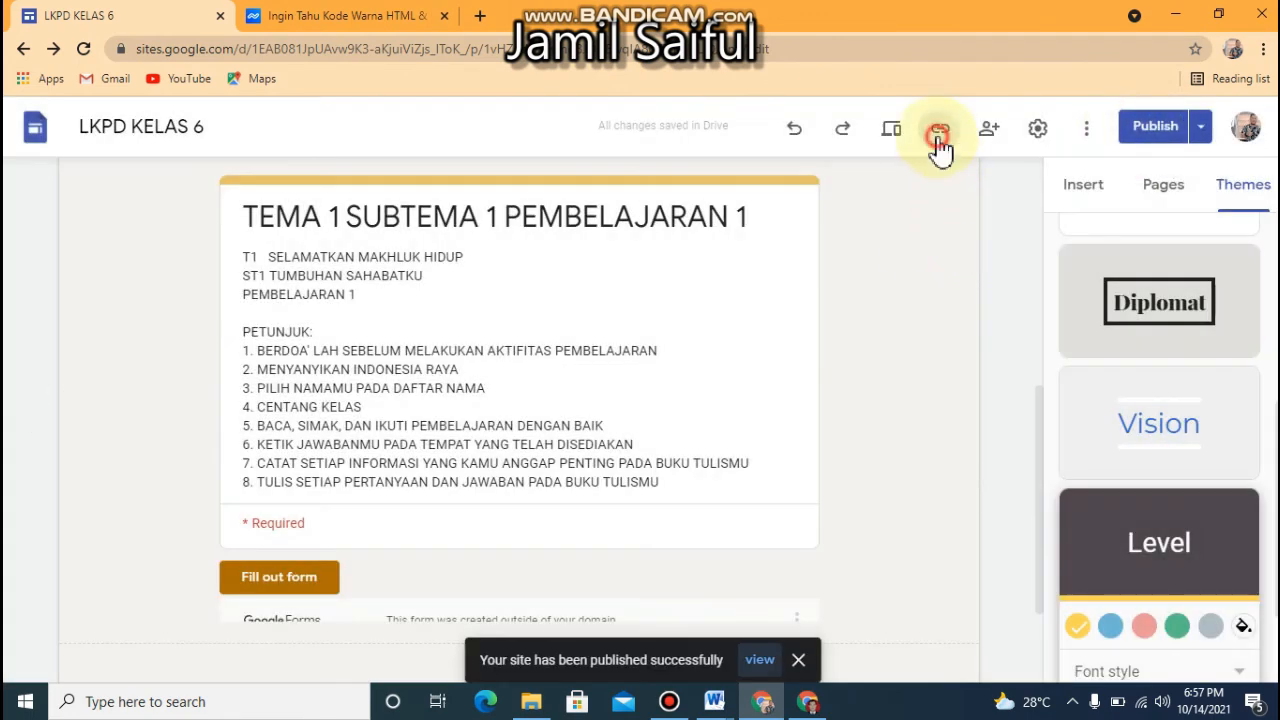
left_click(940, 140)
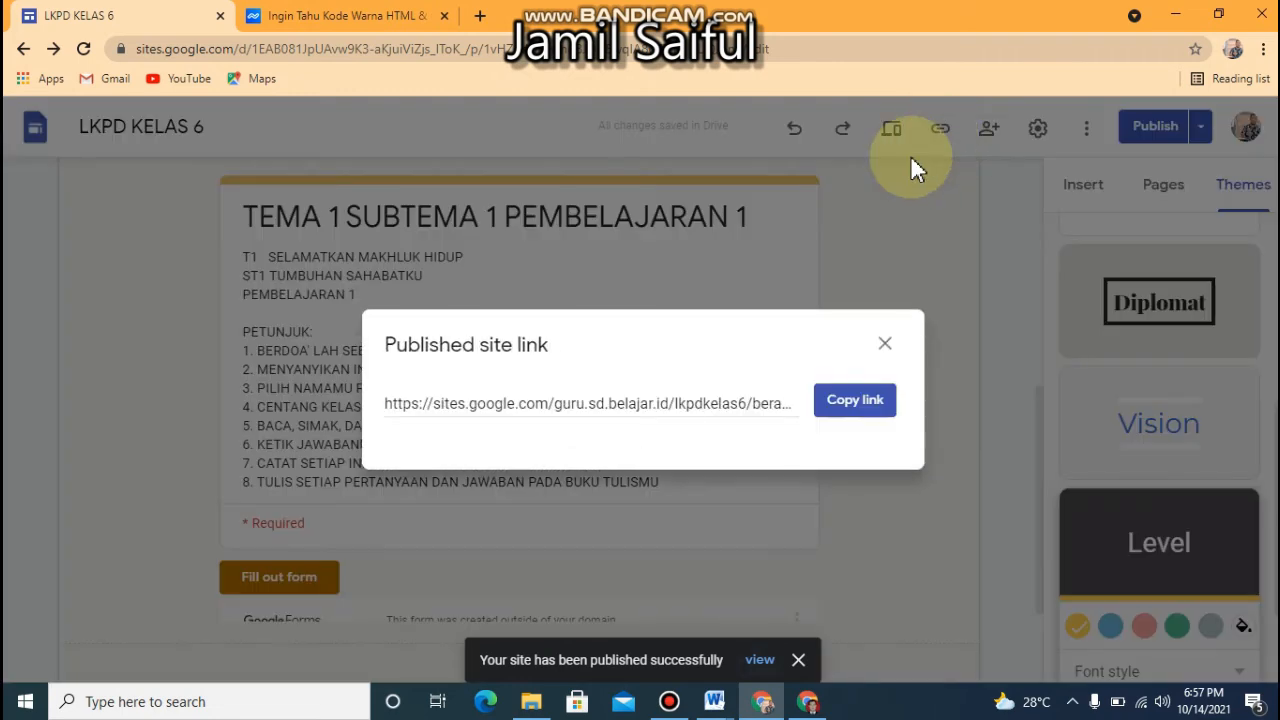
left_click(853, 420)
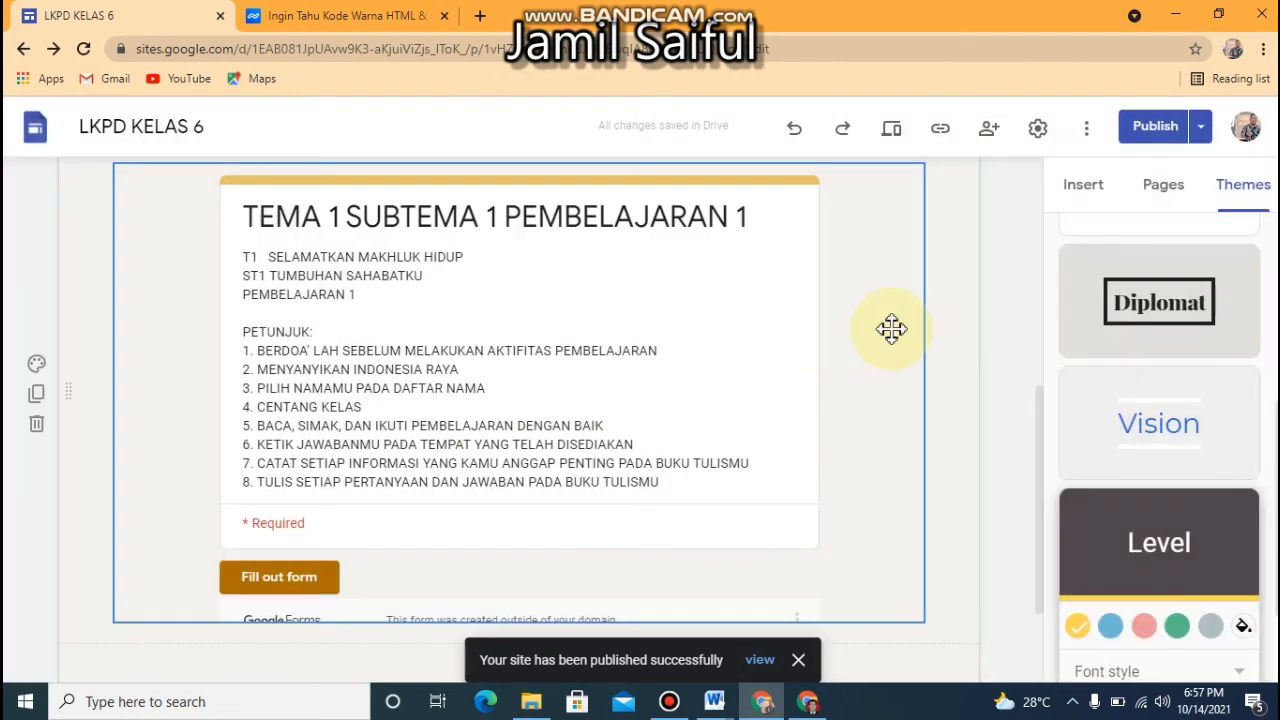
left_click(938, 140)
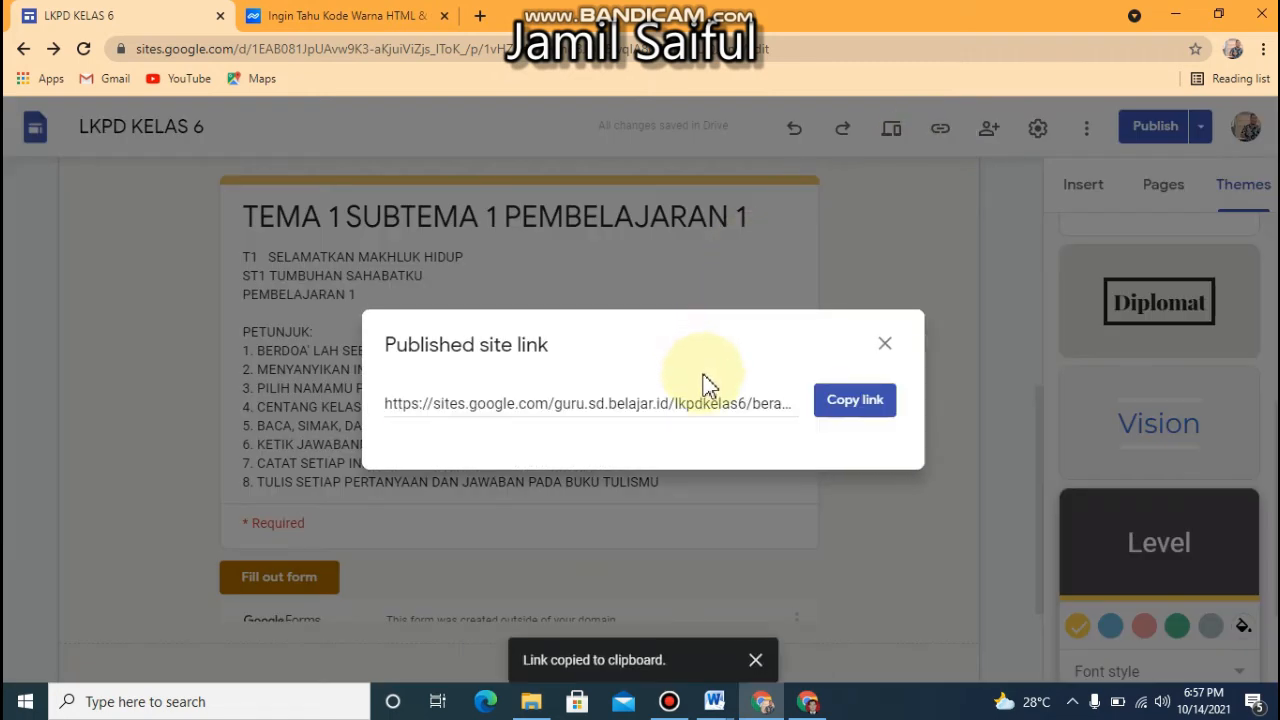
left_click(842, 420)
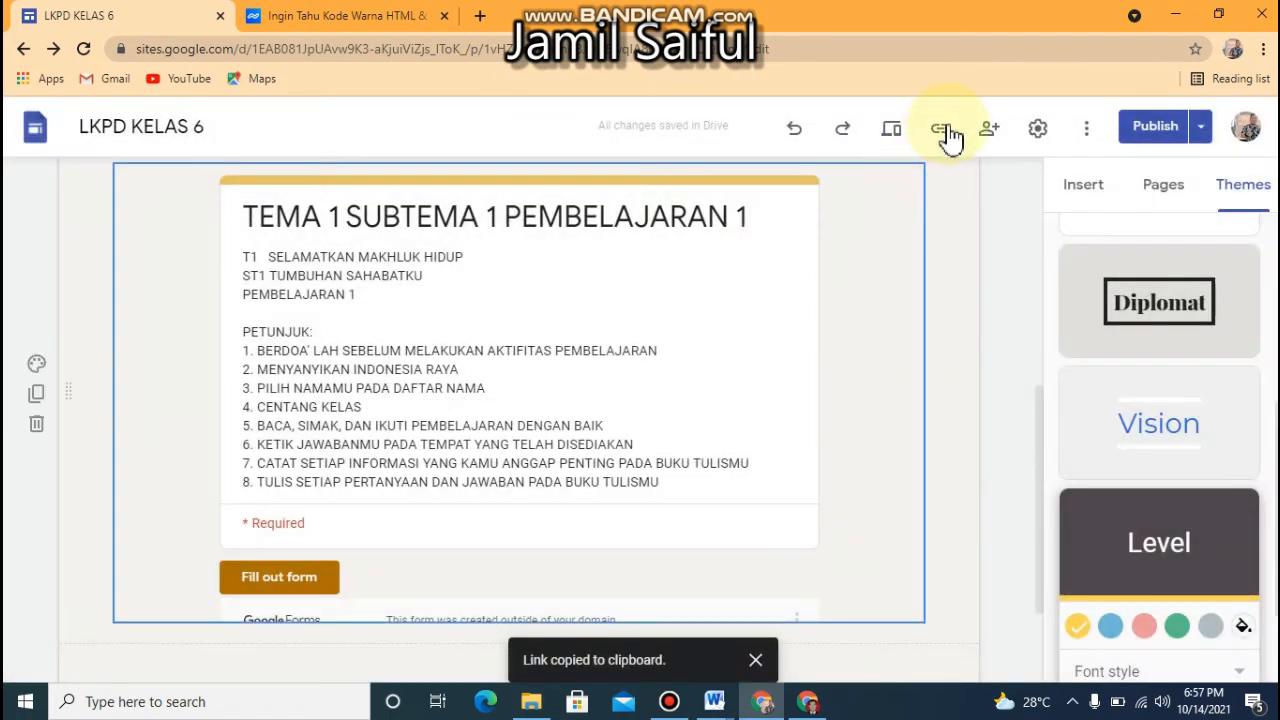
Preview the LKPD TEMA 1 page, check the embedded form under PEMBELAJARAN 1, and return to the editor
left_click(890, 140)
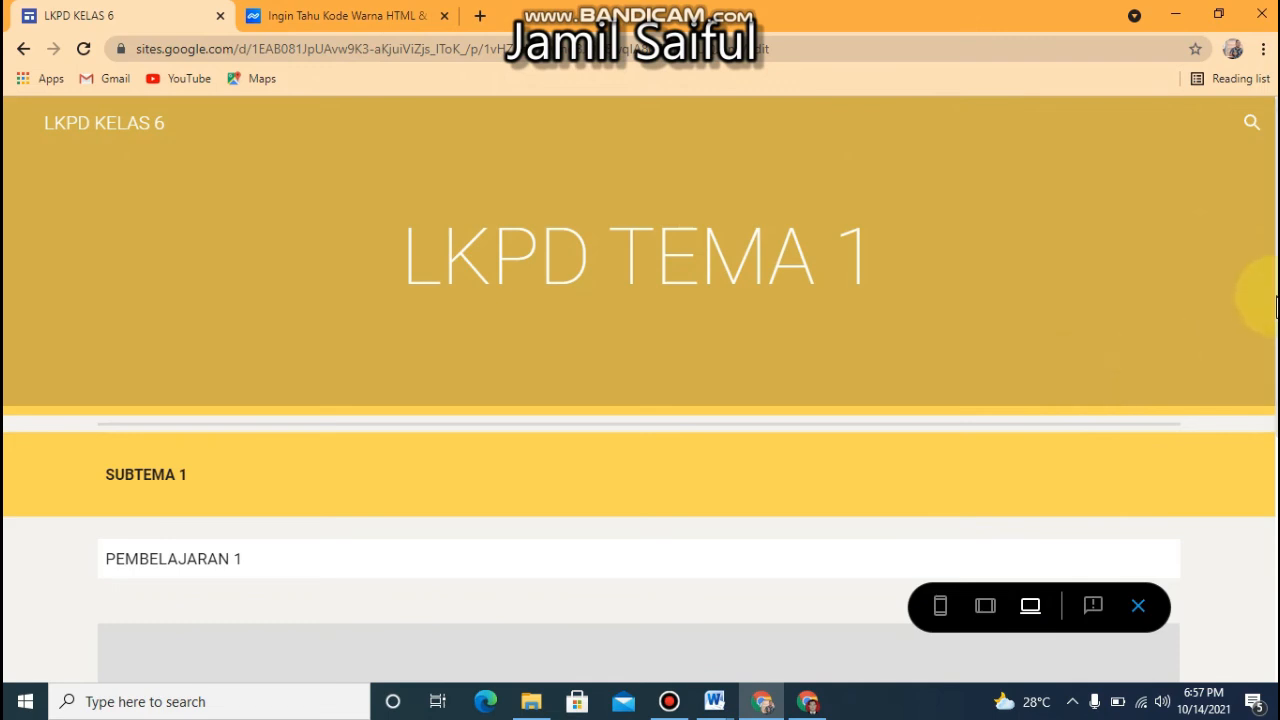
scroll(1275, 500, "down", 2)
left_click_drag(1273, 490, 1272, 343)
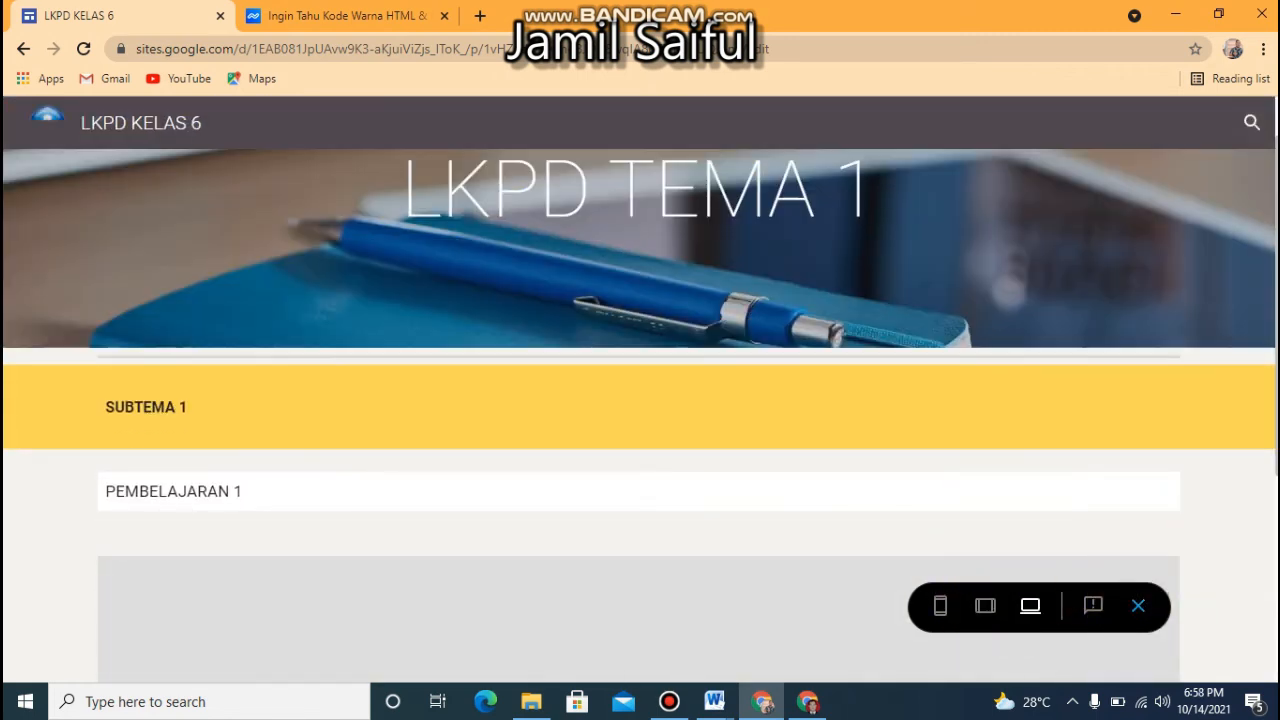
left_click_drag(1276, 308, 1277, 433)
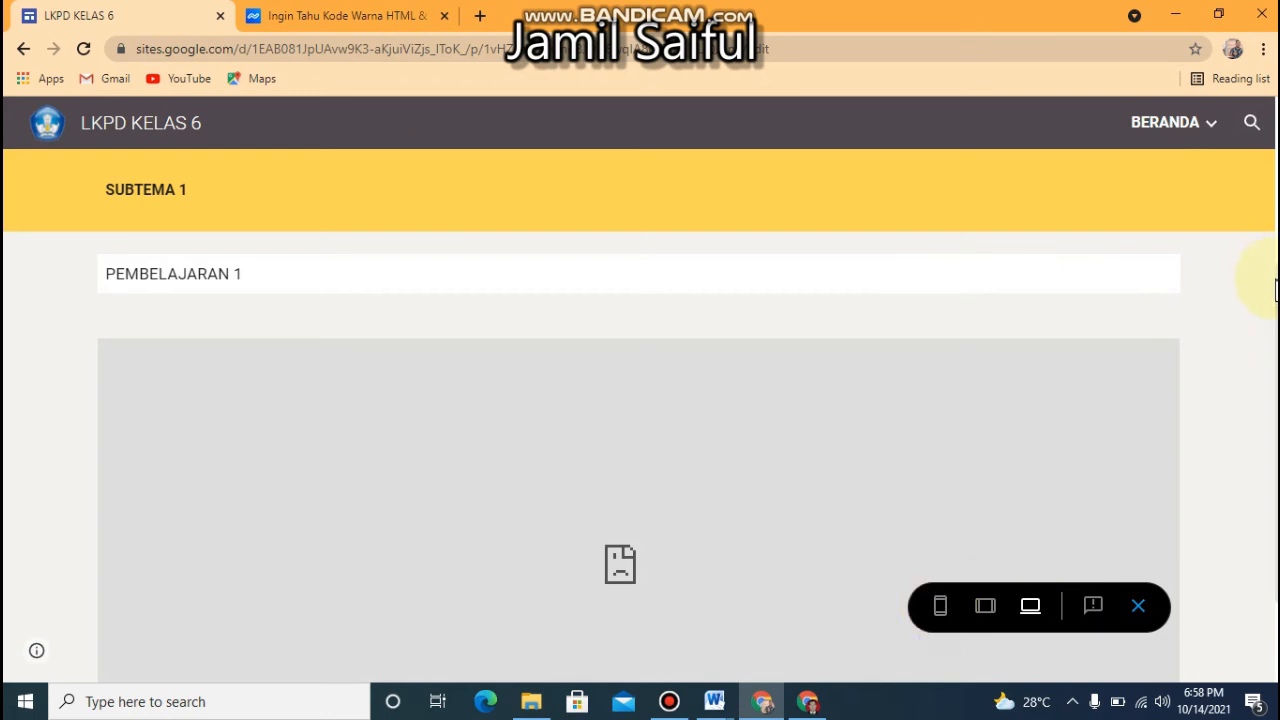
left_click_drag(1276, 284, 1272, 428)
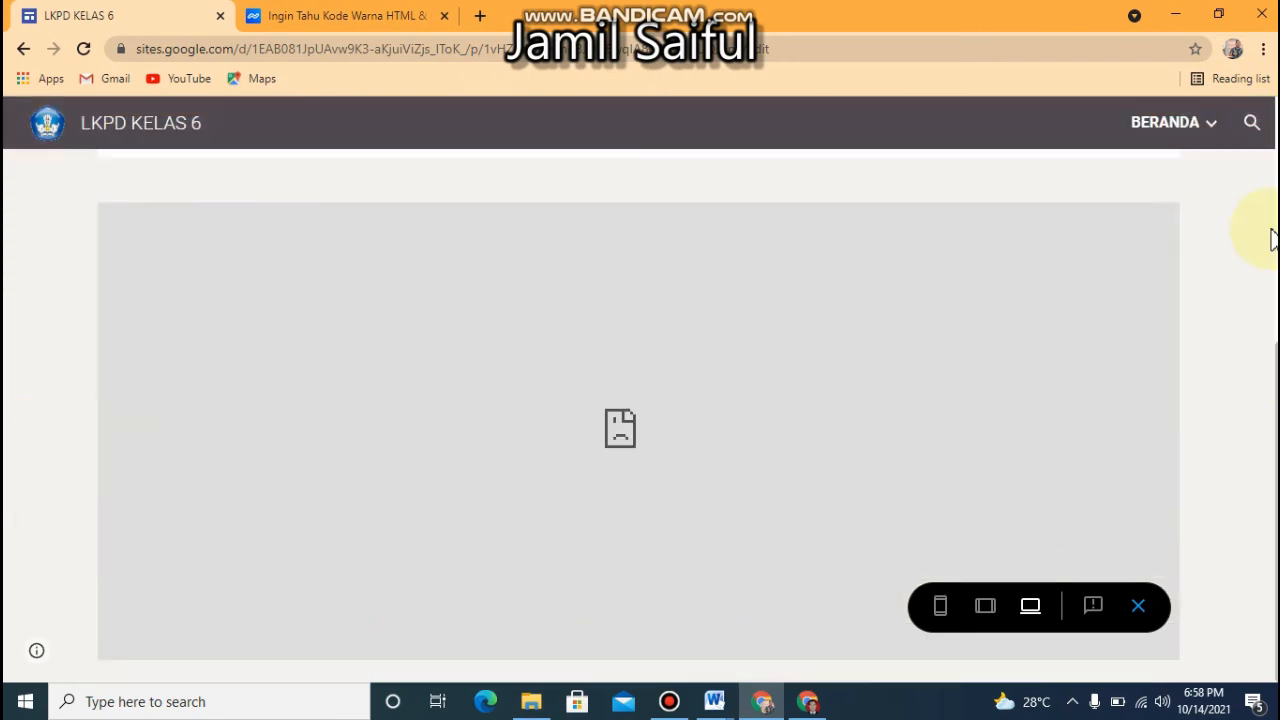
left_click_drag(1272, 240, 1268, 128)
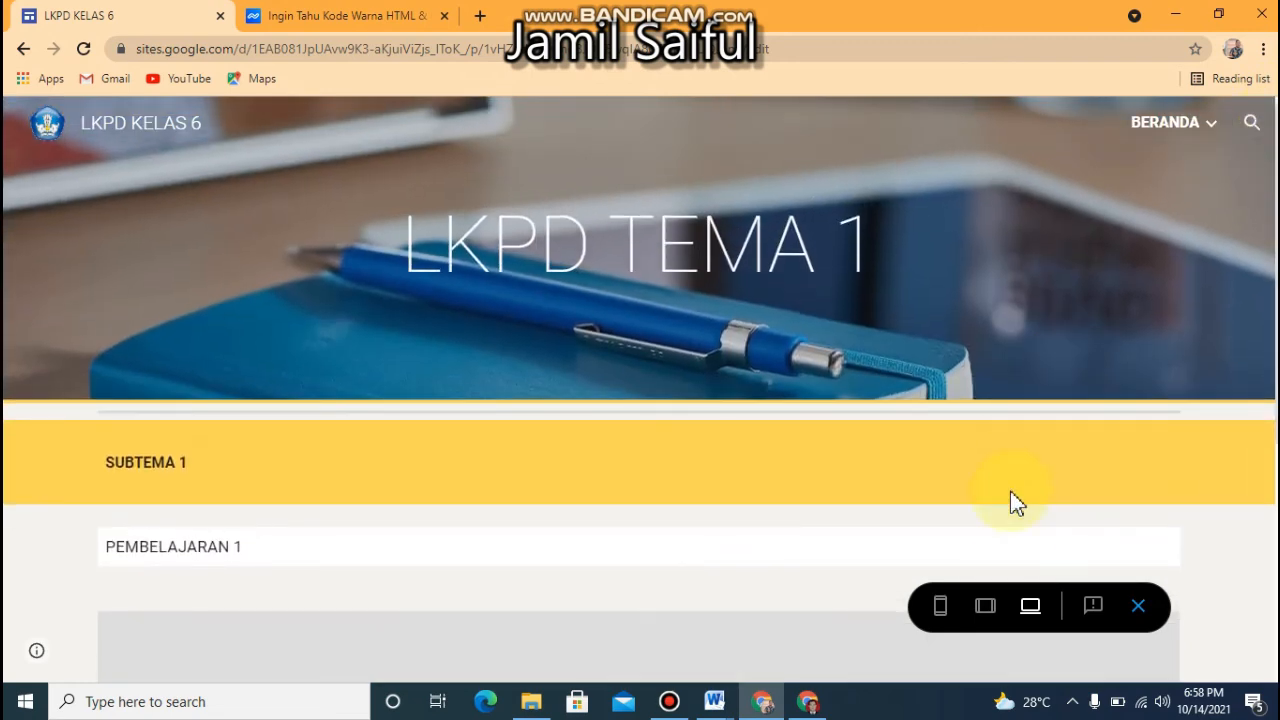
left_click(1137, 606)
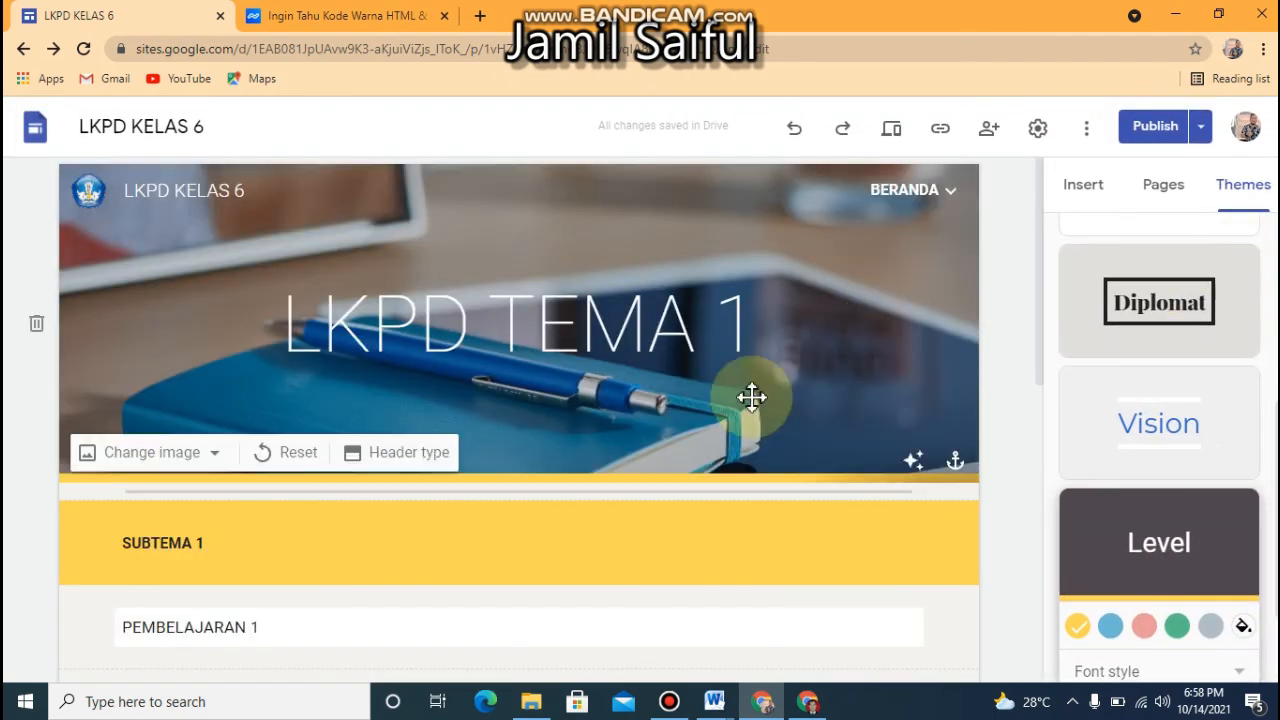
Shorten the embedded TEMA 1 SUBTEMA 1 PEMBELAJARAN 1 form so its frame ends just below the Required line
left_click(1038, 306)
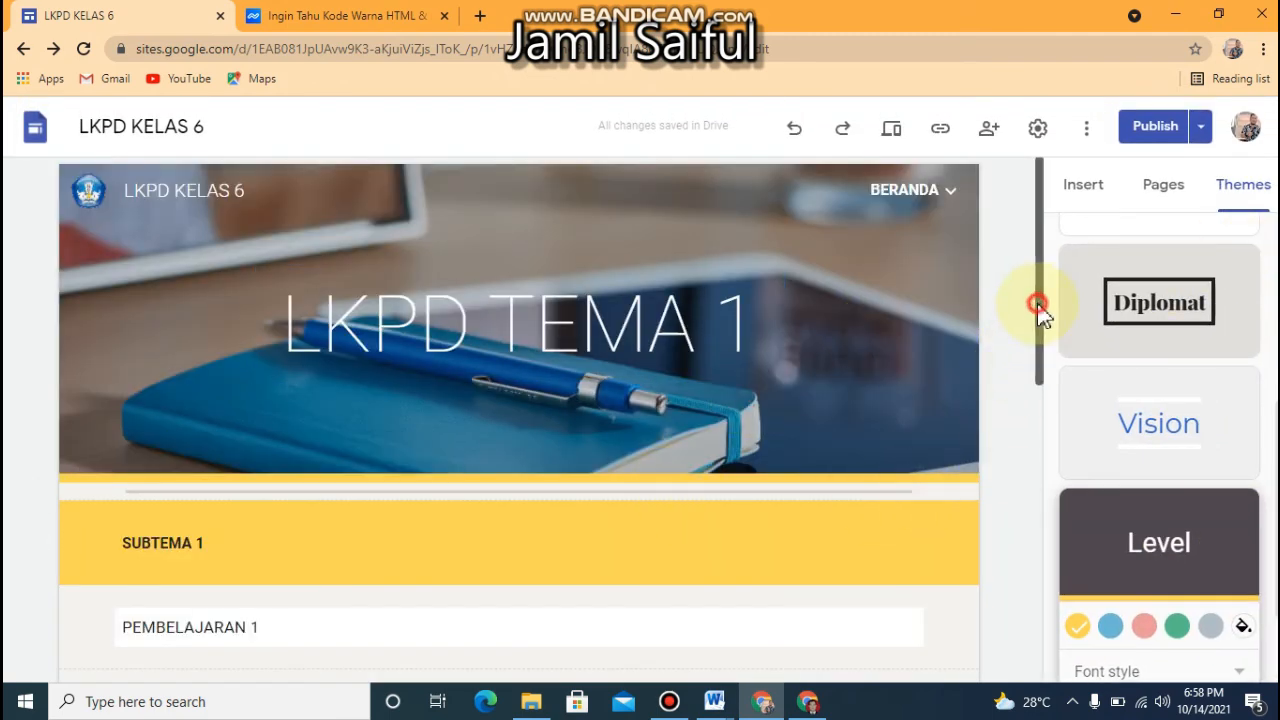
left_click_drag(1038, 306, 971, 523)
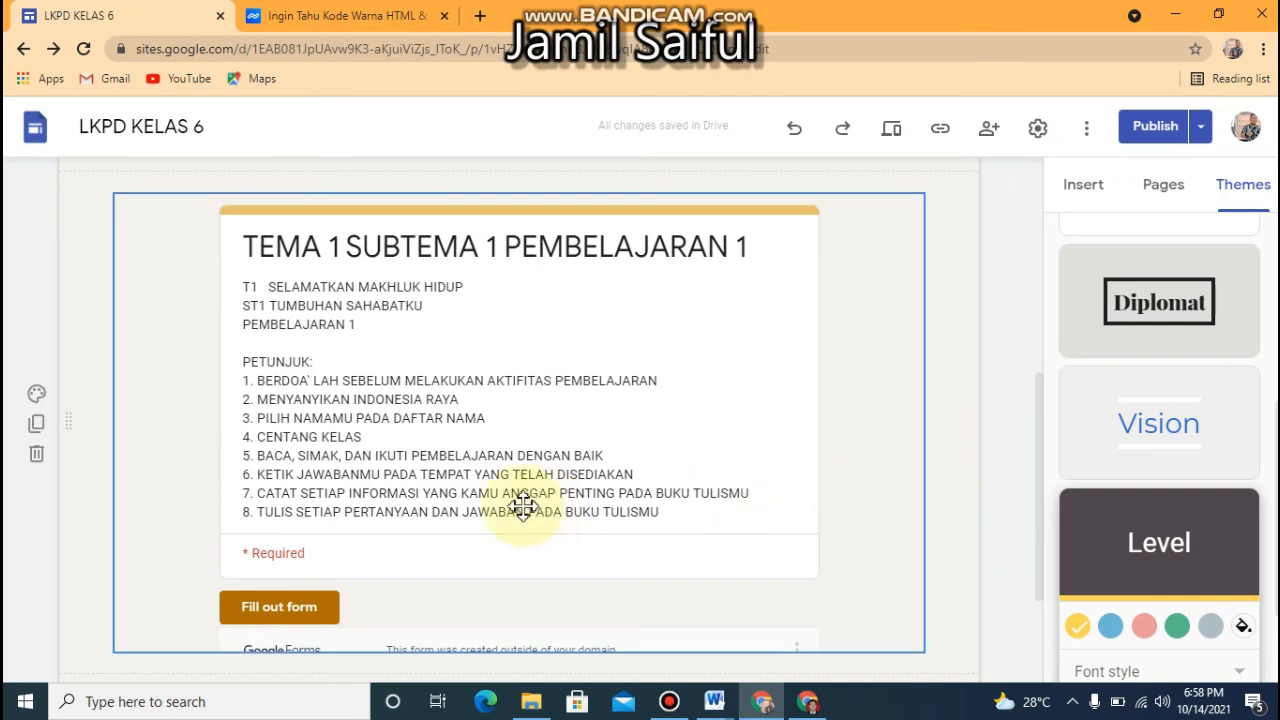
left_click(474, 603)
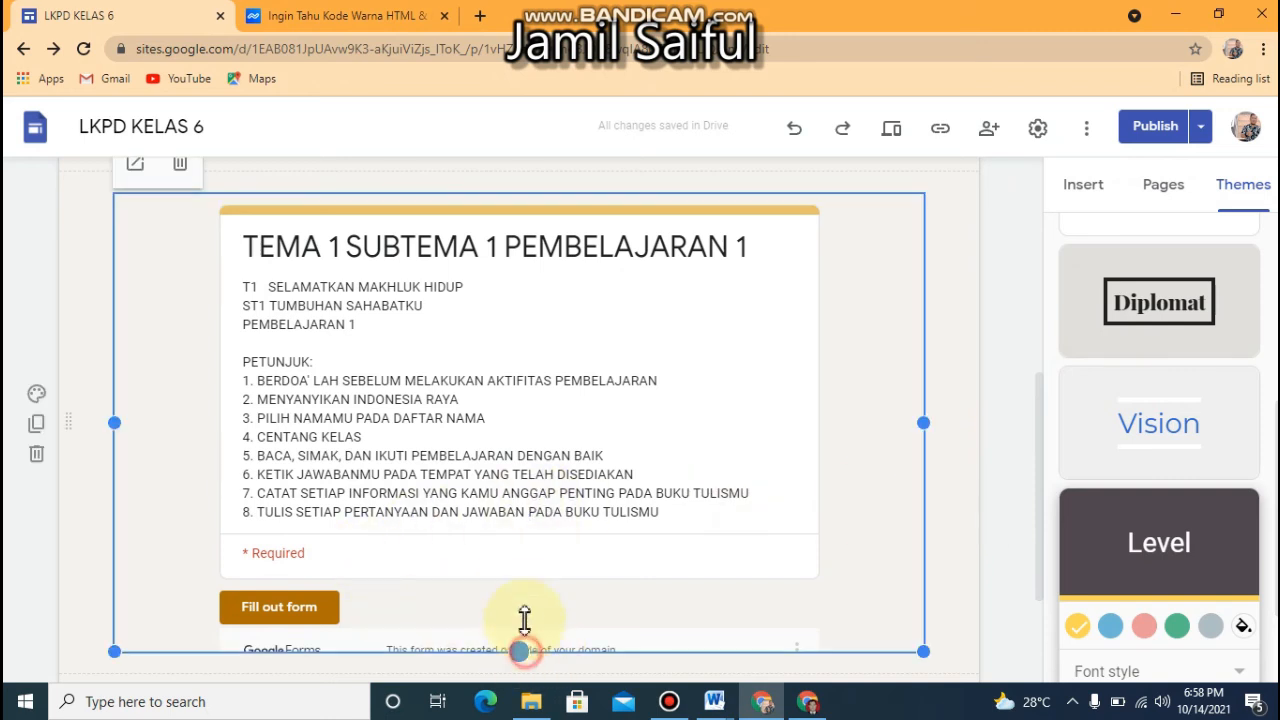
left_click_drag(520, 651, 521, 577)
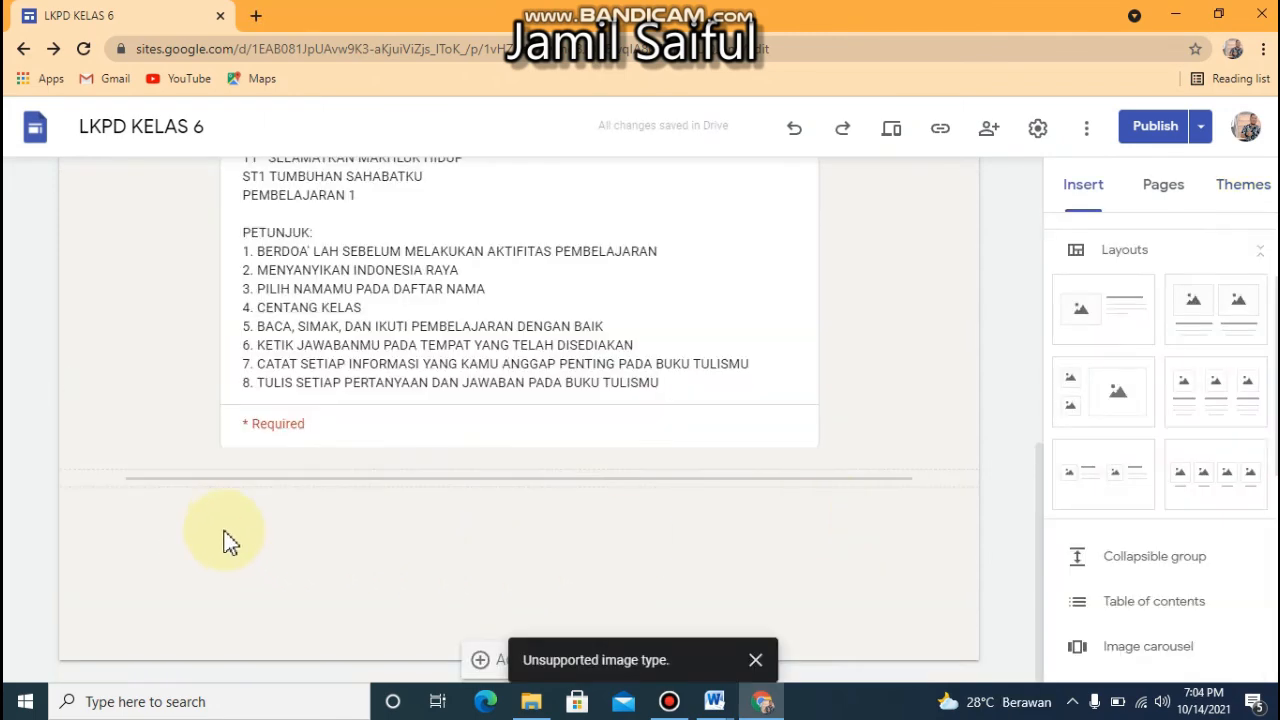
Insert 1.pdf from My Drive below the divider under the embedded form, and delete it from the page again
double_click(213, 527)
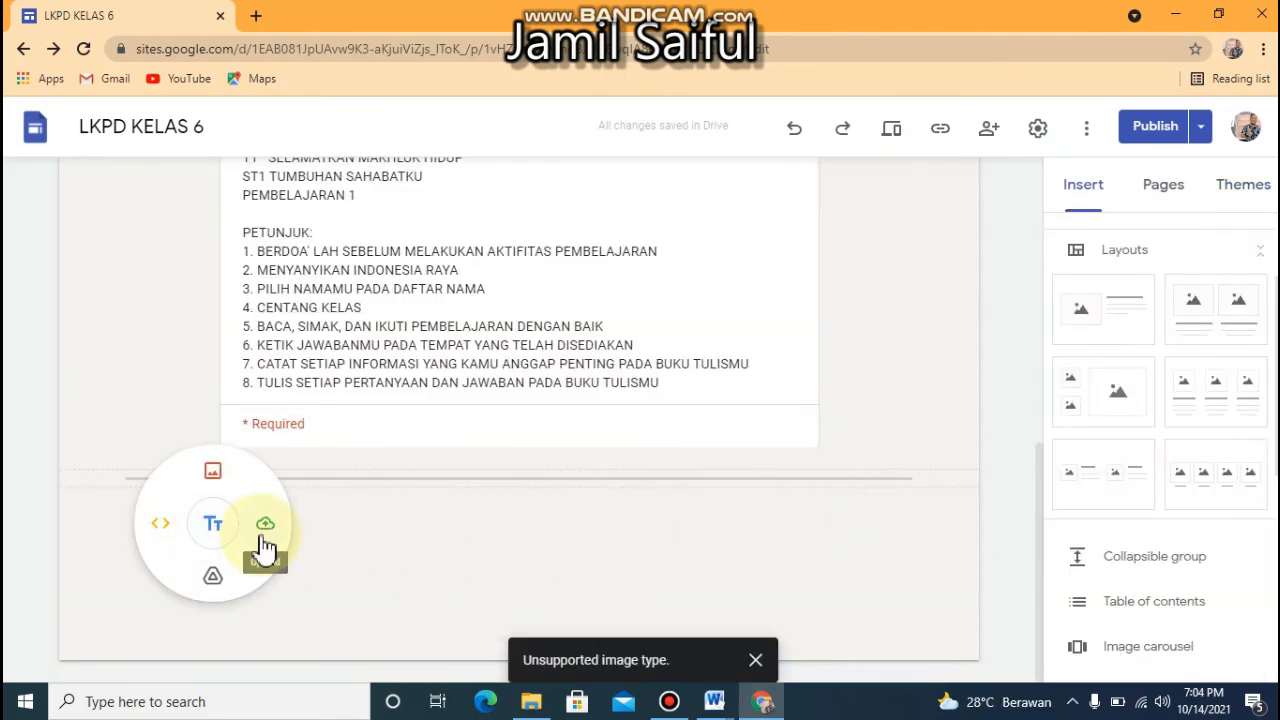
left_click(214, 580)
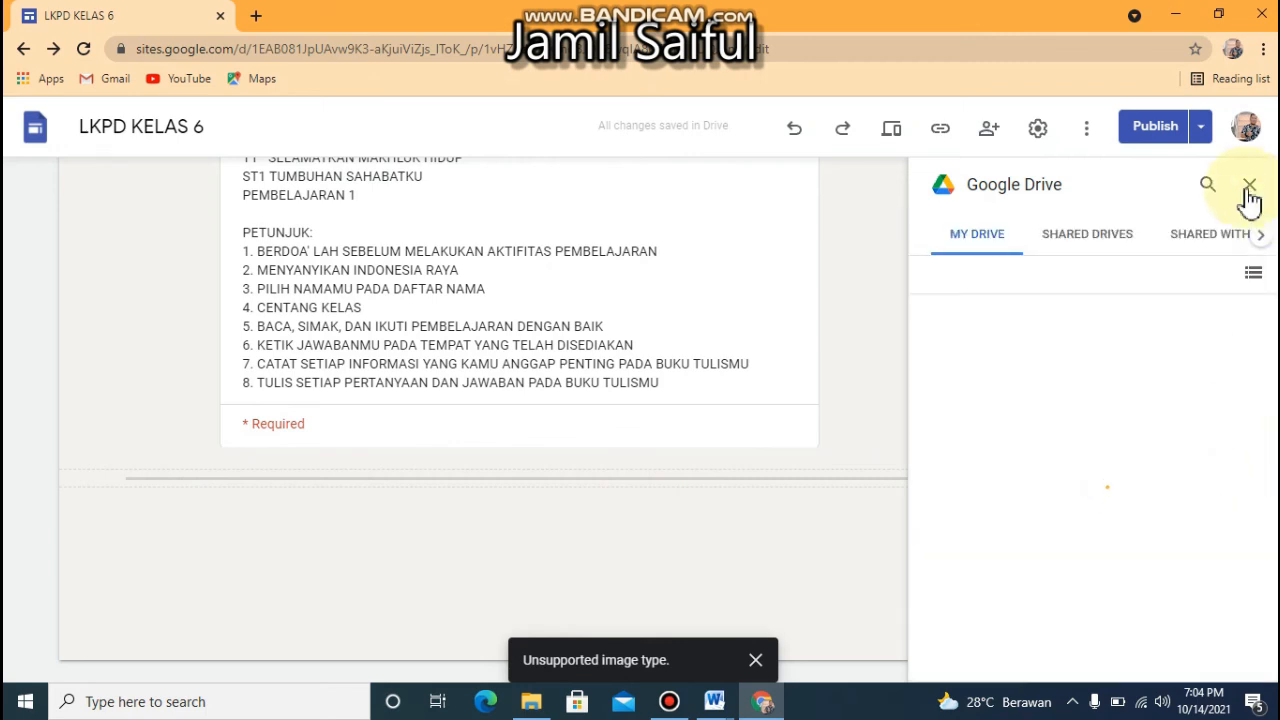
double_click(396, 532)
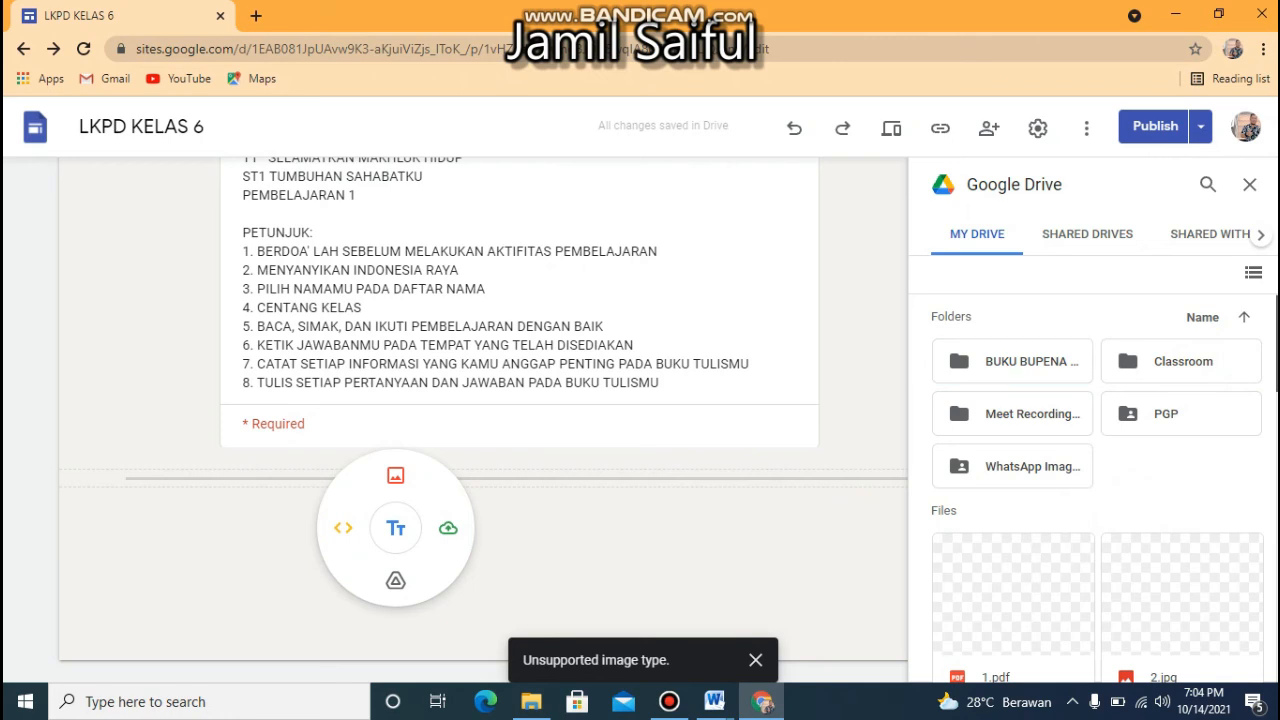
scroll(1097, 490, "down", 2)
left_click(981, 474)
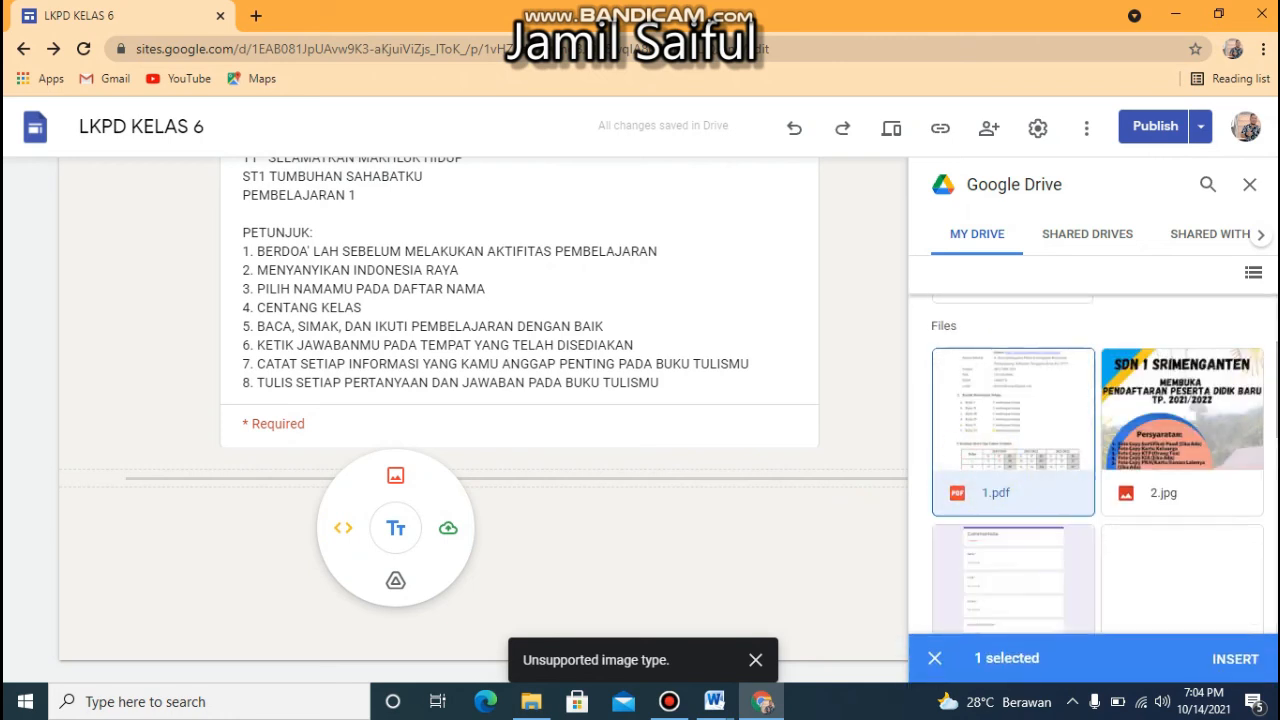
mouse_move(1276, 390)
left_mouse_down()
mouse_move(1266, 646)
mouse_move(1268, 382)
left_mouse_up()
left_click(971, 457)
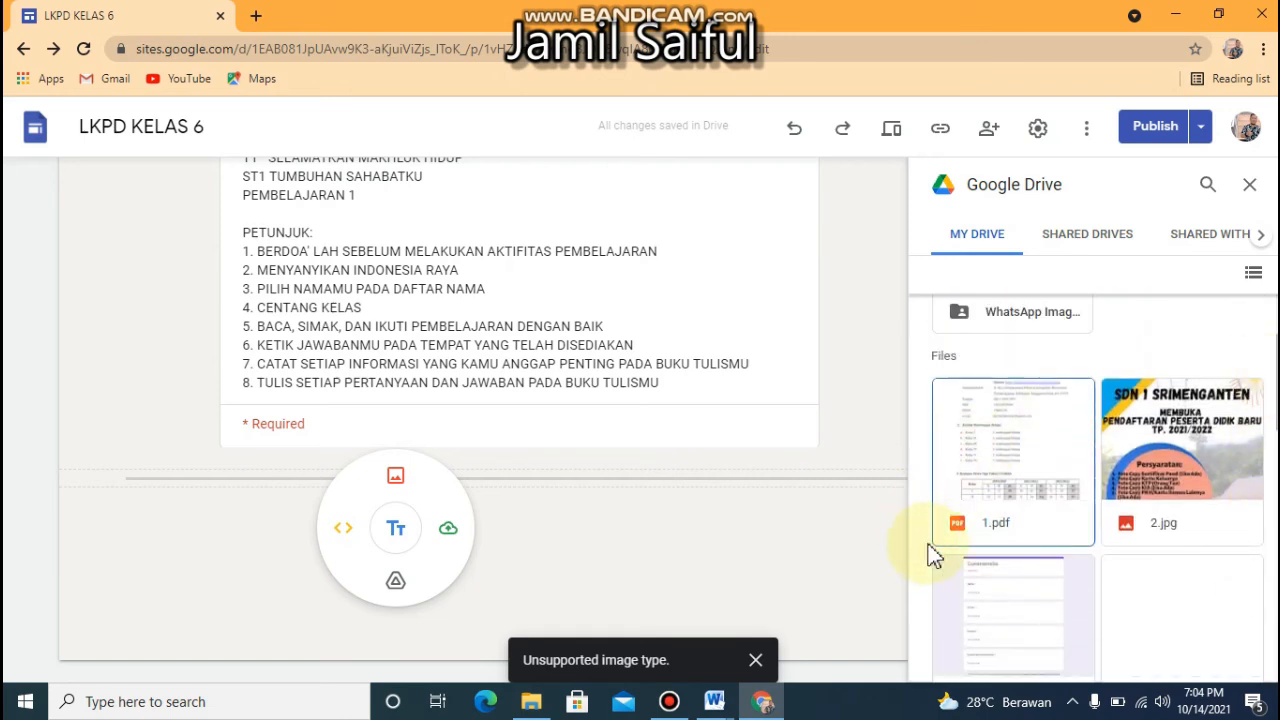
left_click(1012, 520)
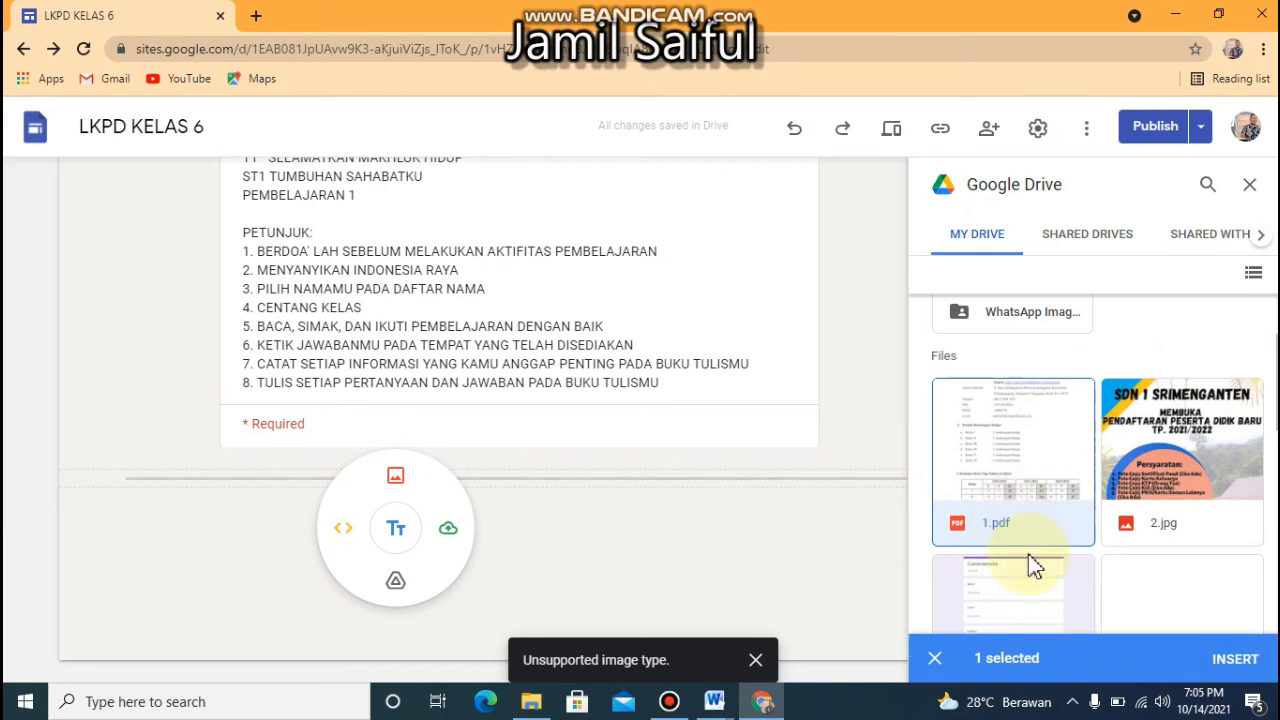
left_click(1232, 660)
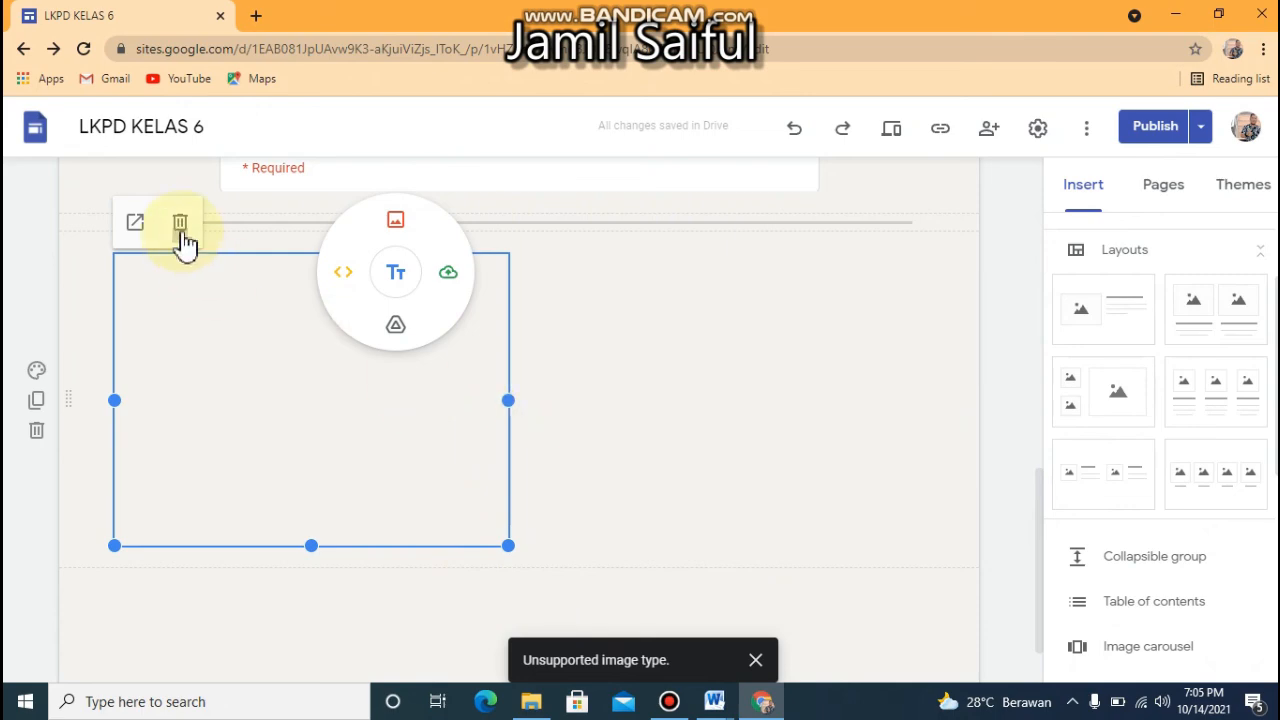
left_click(182, 232)
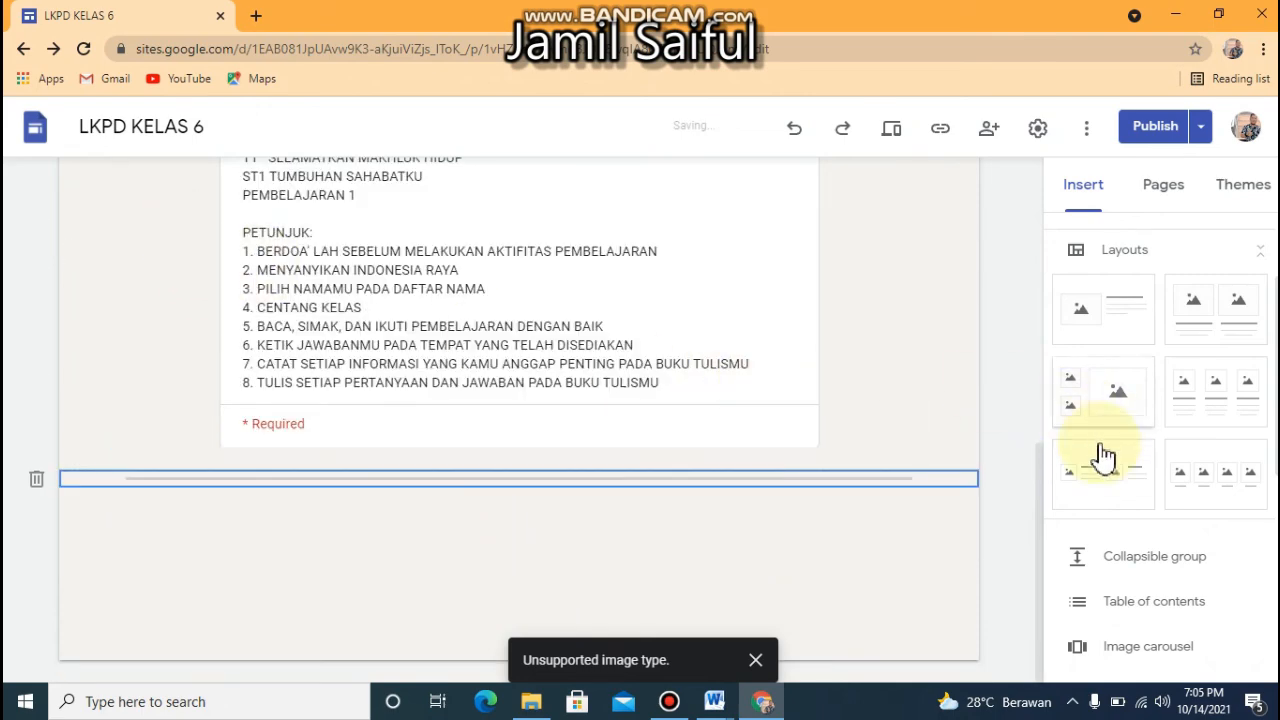
Publish the updated LKPD KELAS 6 site and copy its published site link
left_click_drag(1040, 548, 1040, 133)
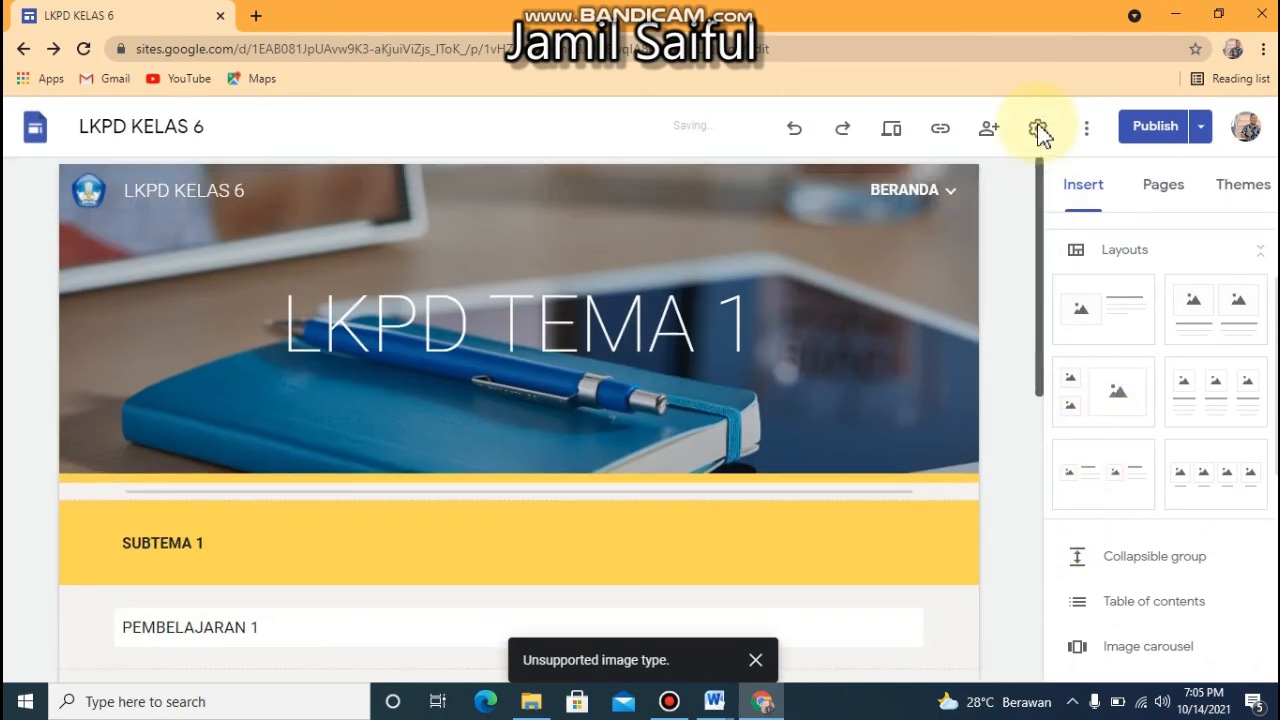
mouse_move(680, 355)
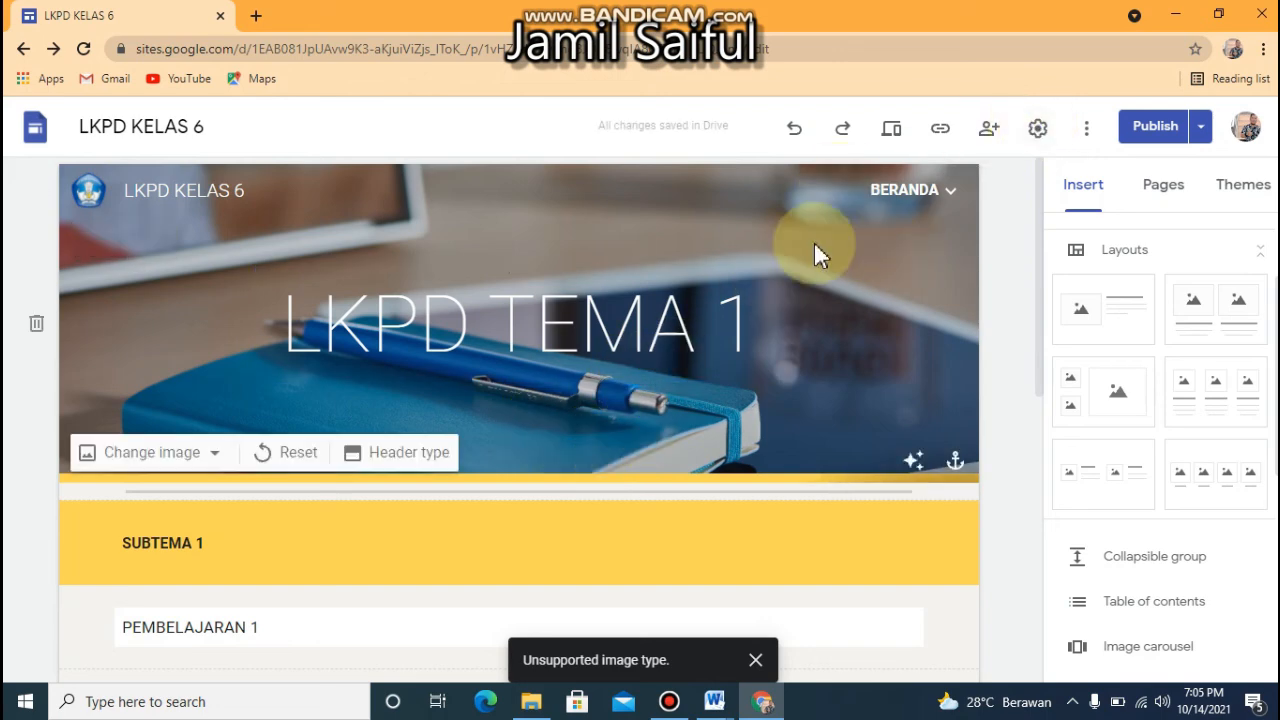
left_click(1130, 132)
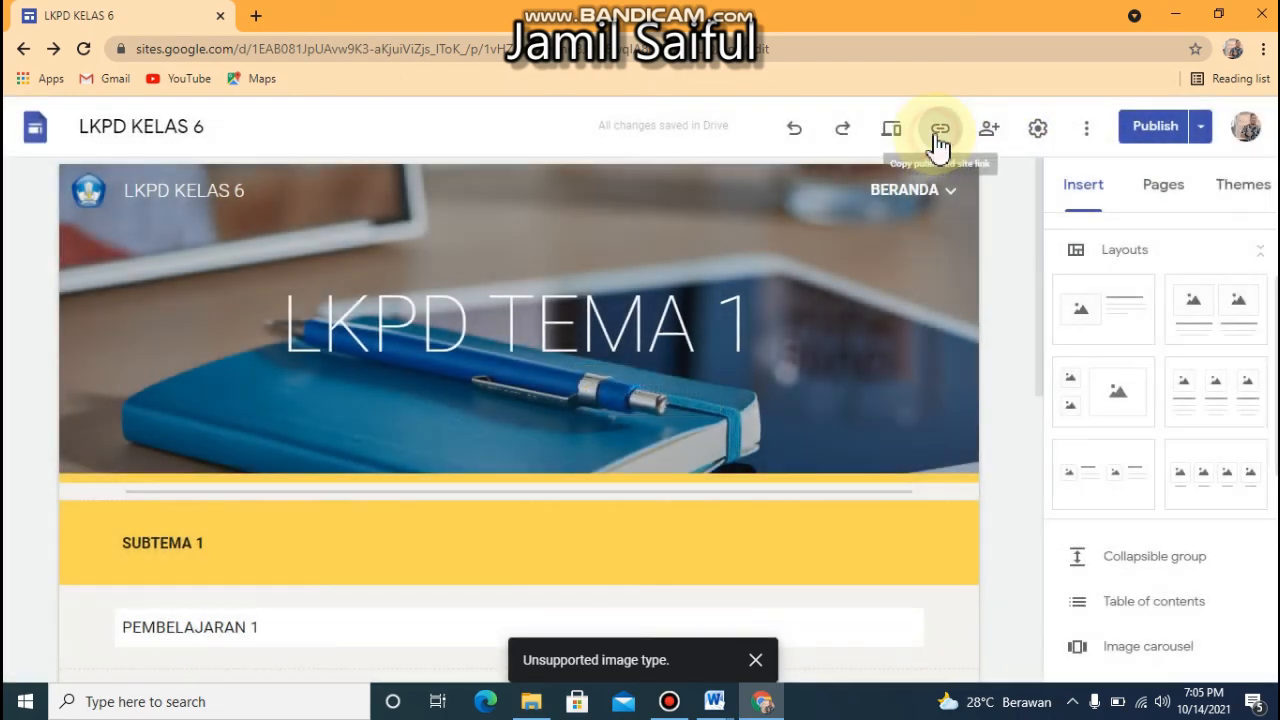
left_click(935, 132)
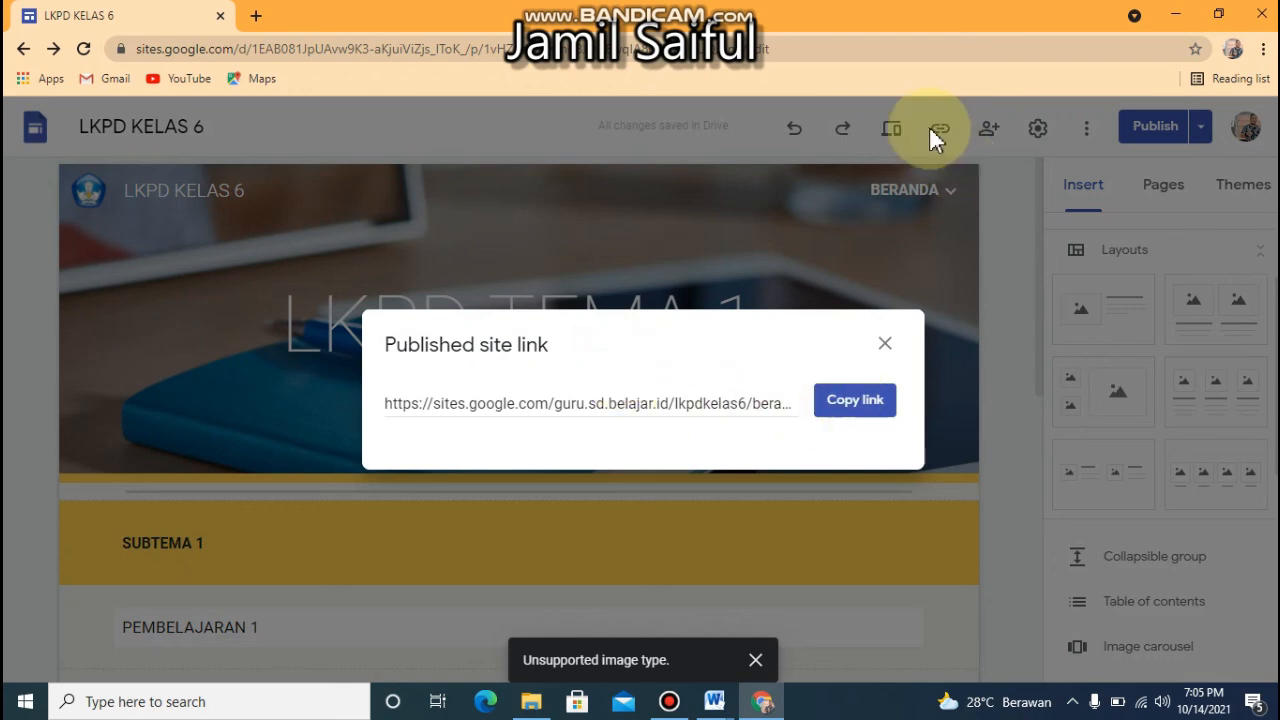
left_click(841, 412)
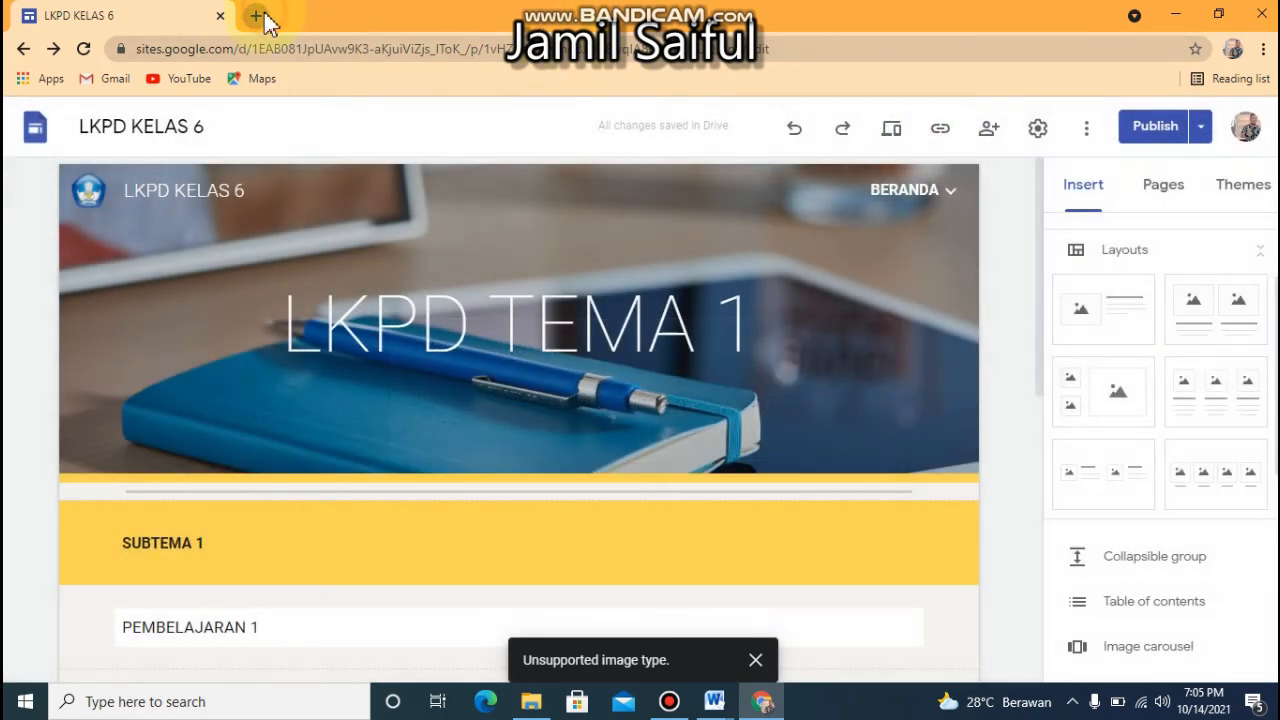
Open the copied site link in a new browser tab and look over the published LKPD TEMA 1 page
left_click(257, 16)
key("ctrl+v")
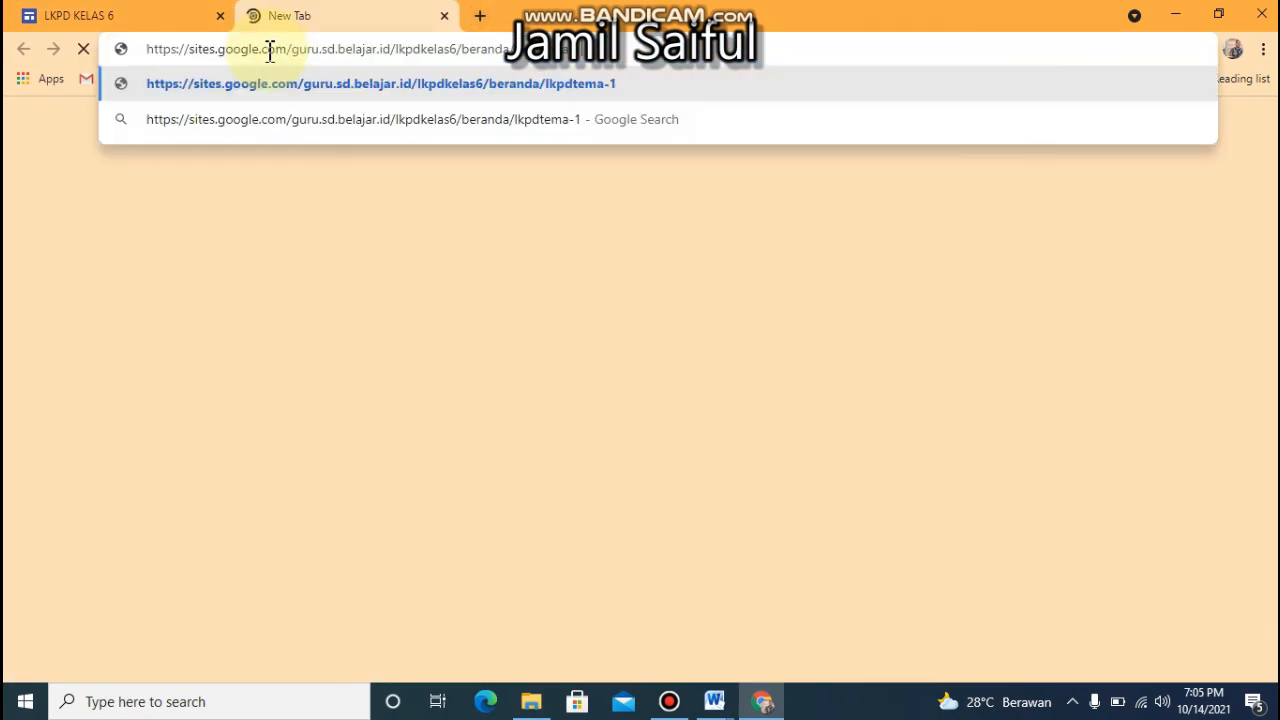
key("Return")
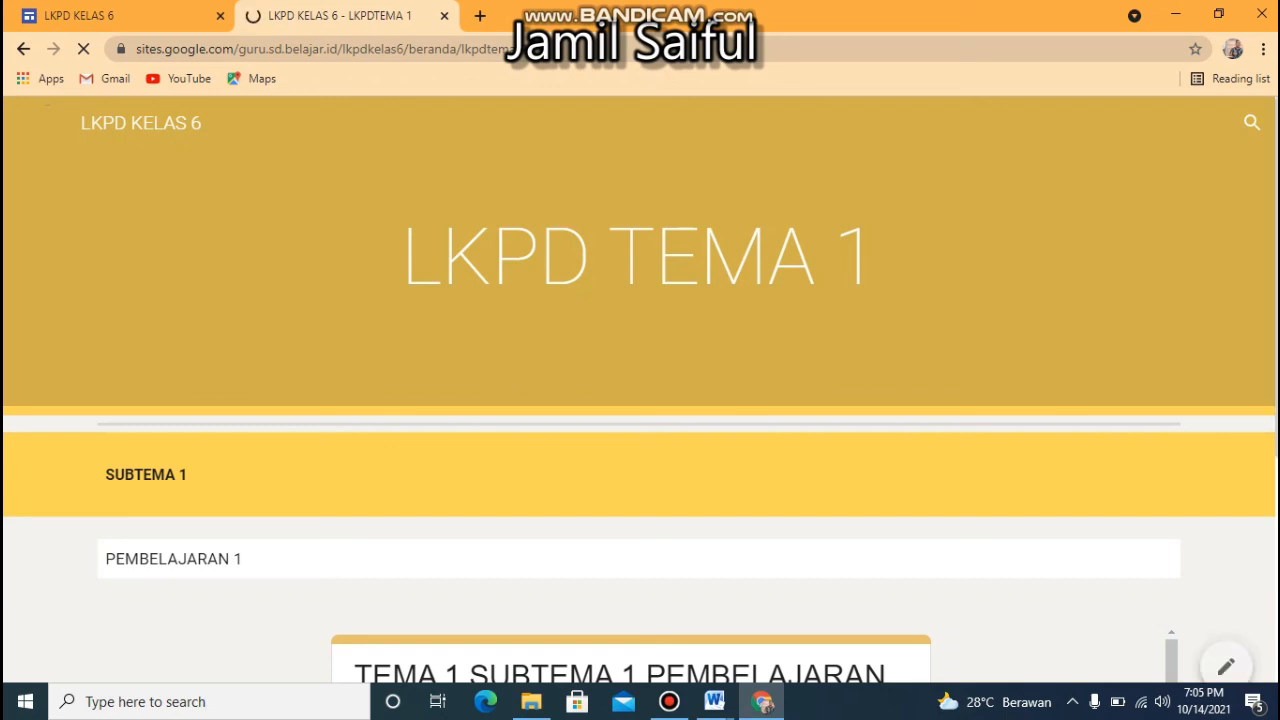
scroll(1274, 550, "down", 4)
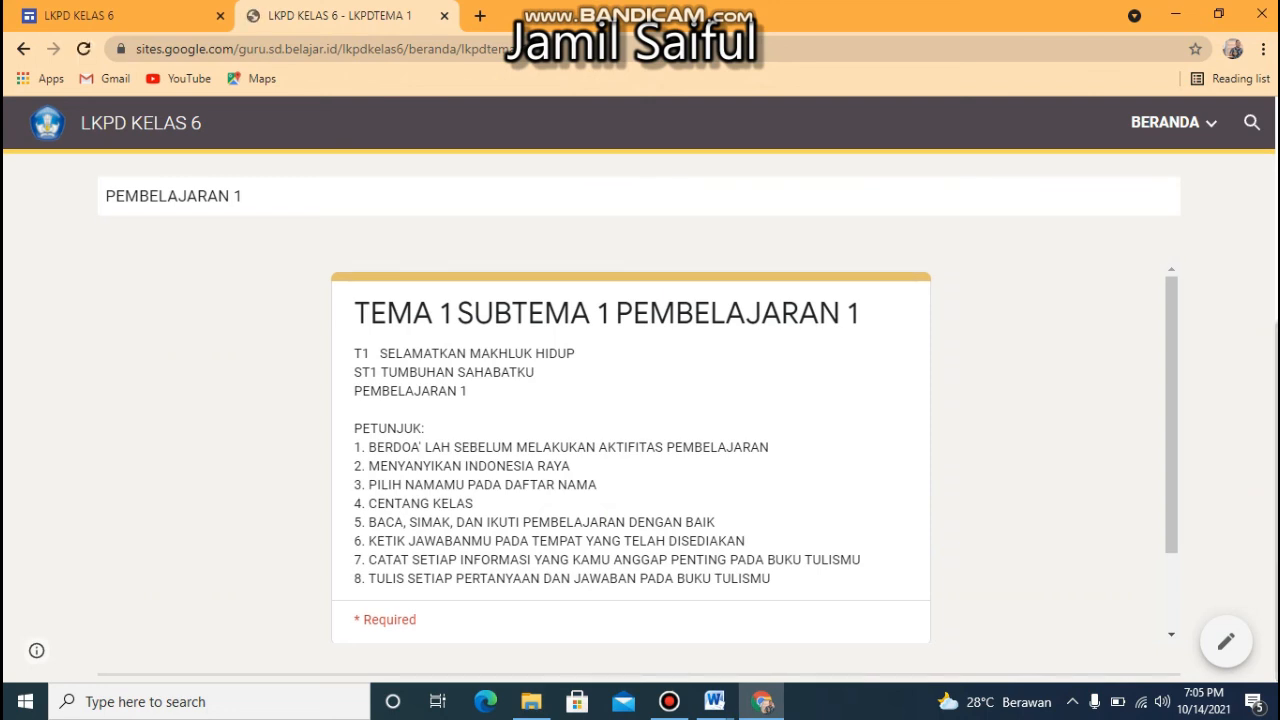
scroll(1257, 357, "up", 5)
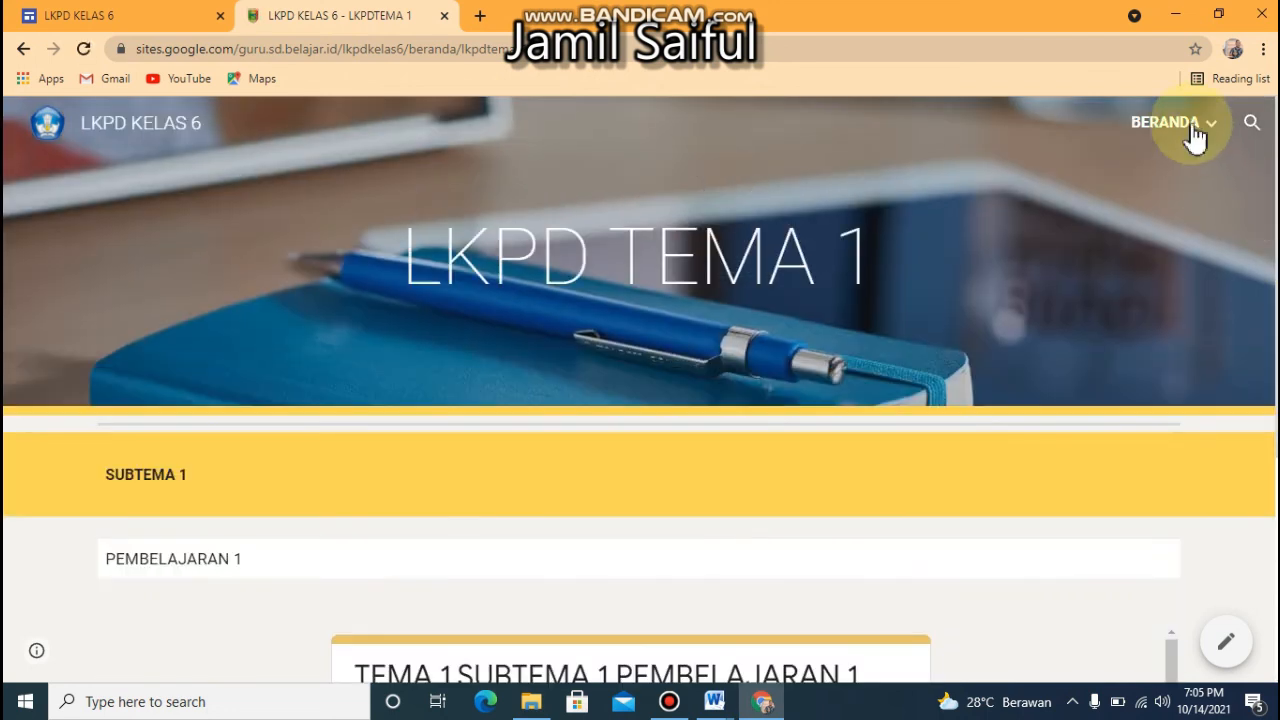
Visit the published BERANDA page and follow the TEMA 1 book cover link to the LKPD TEMA 1 page
mouse_move(1190, 133)
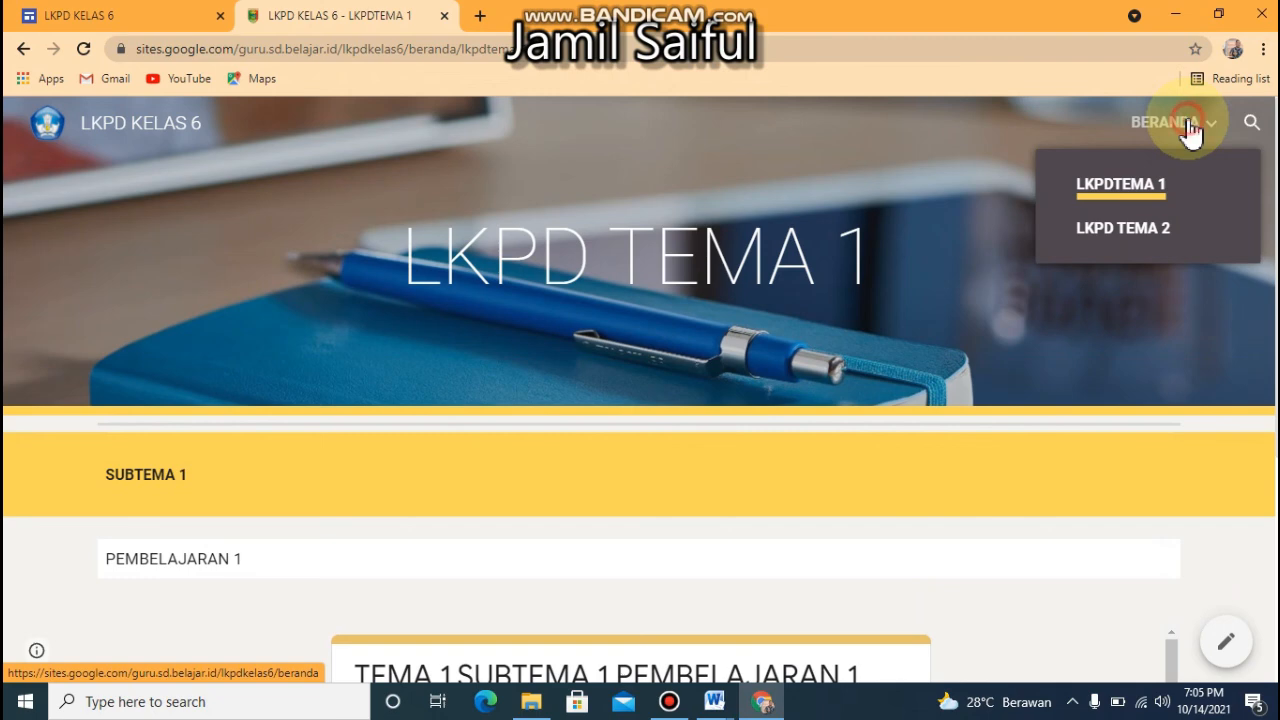
left_click(1190, 133)
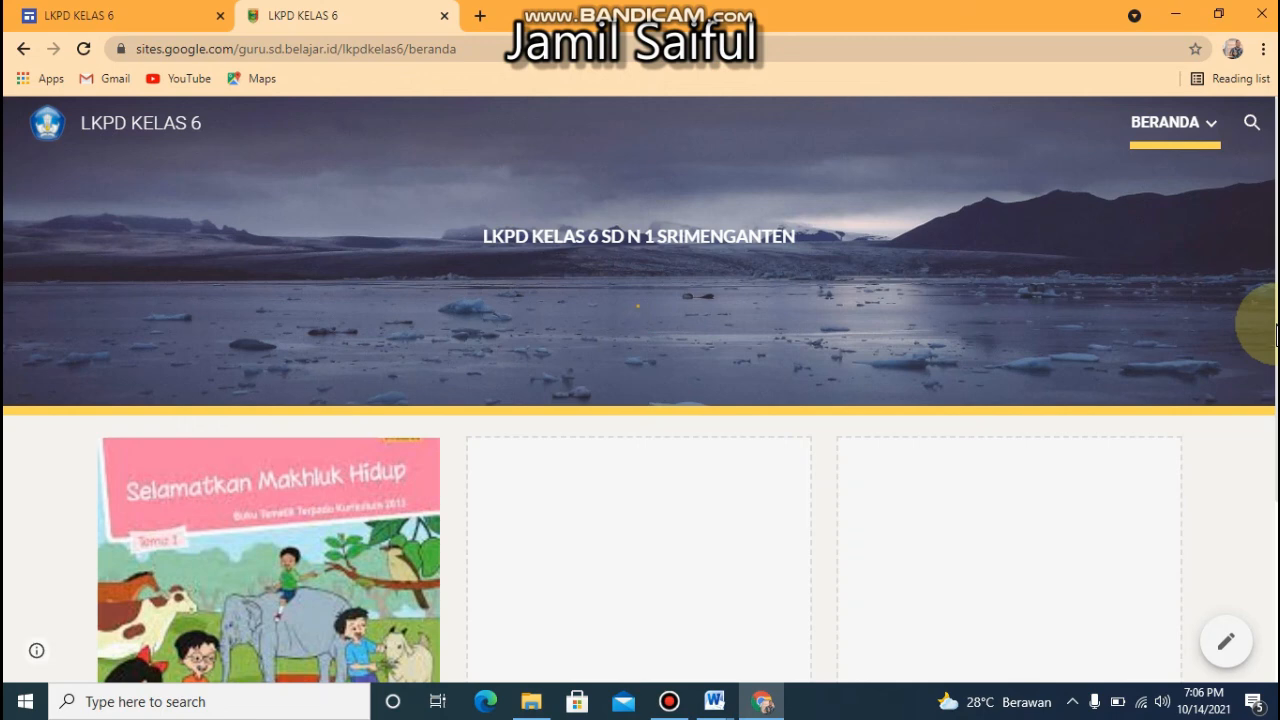
scroll(1262, 325, "down", 3)
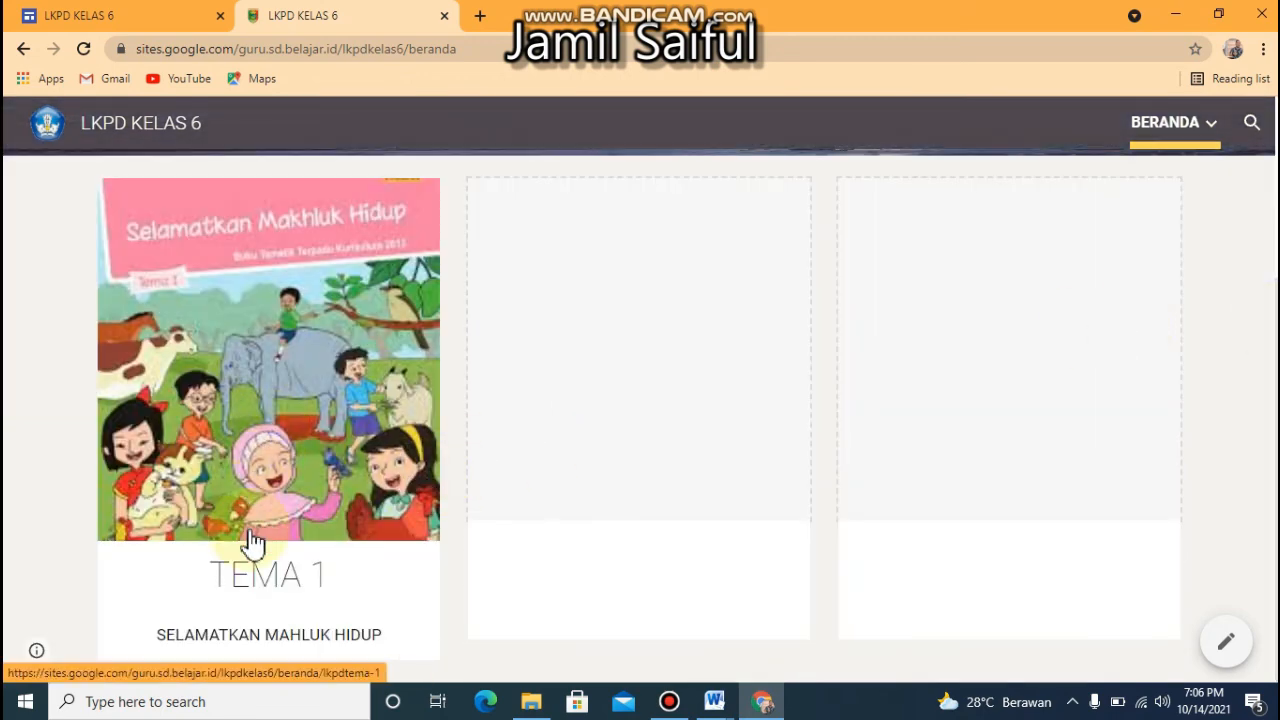
left_click(277, 497)
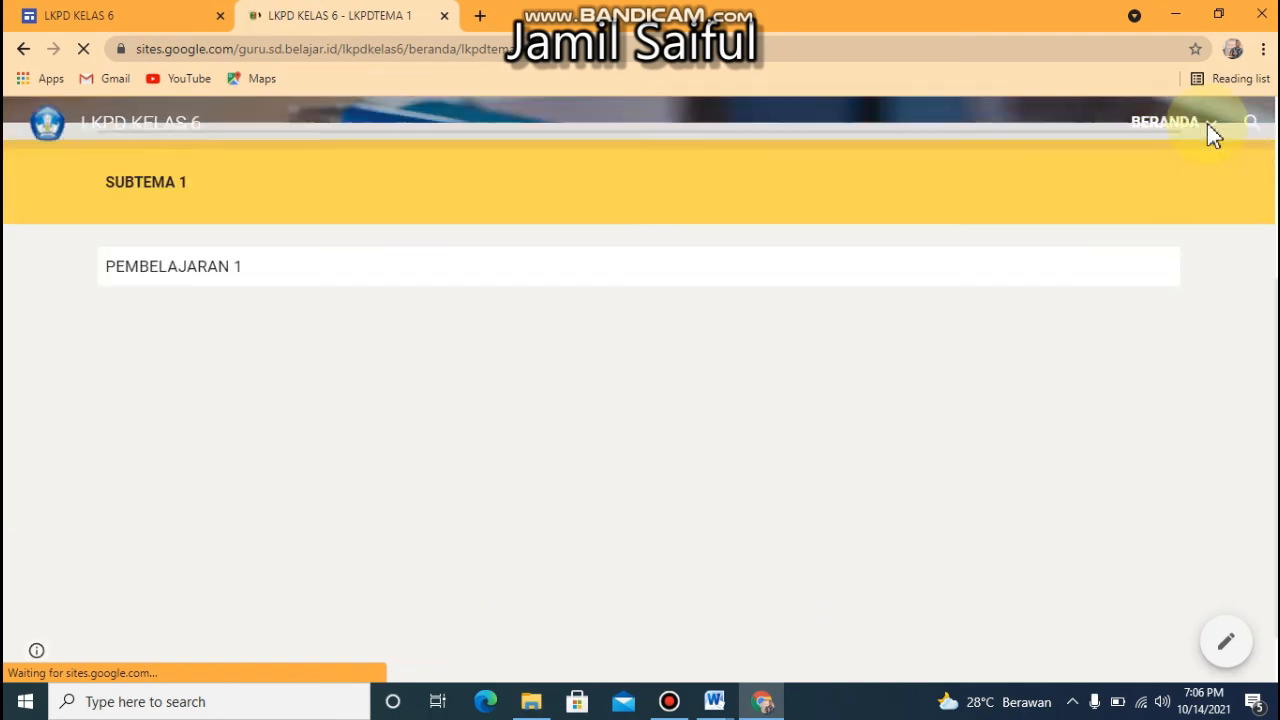
mouse_move(1208, 124)
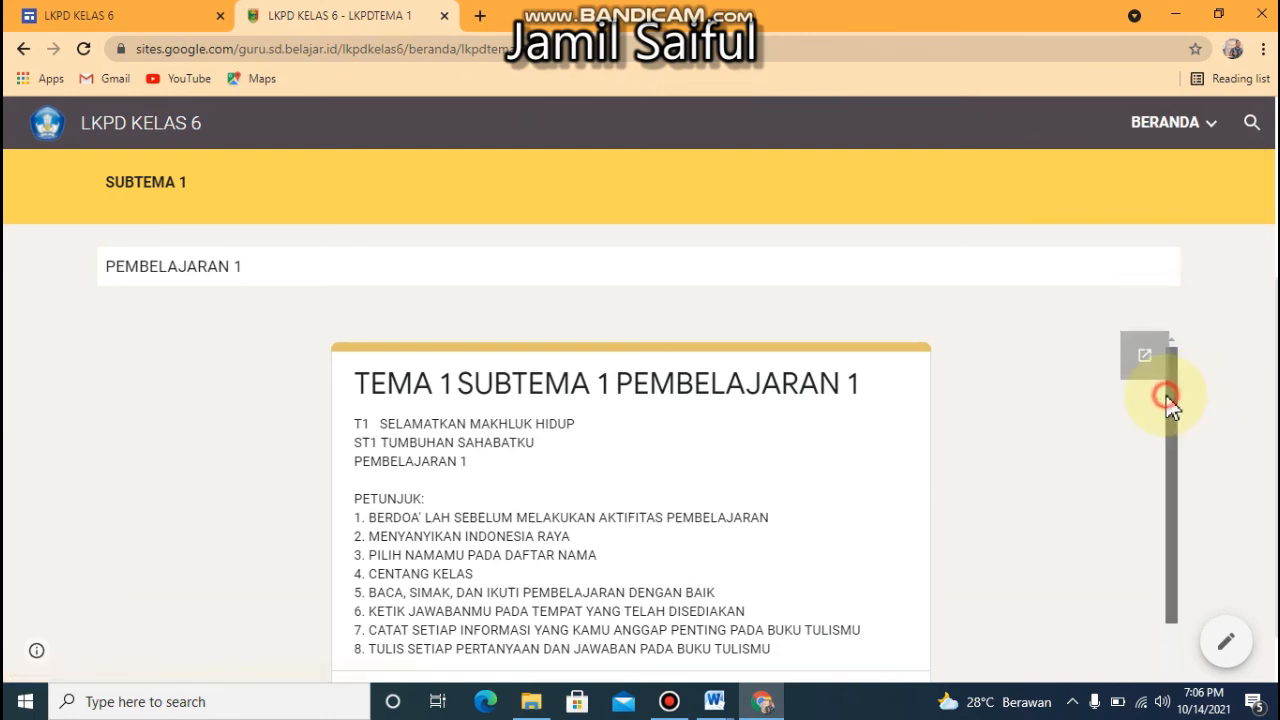
Look through the embedded PEMBELAJARAN 1 form, view it in its own browser tab, and return to the published site
left_click_drag(1171, 400, 1170, 495)
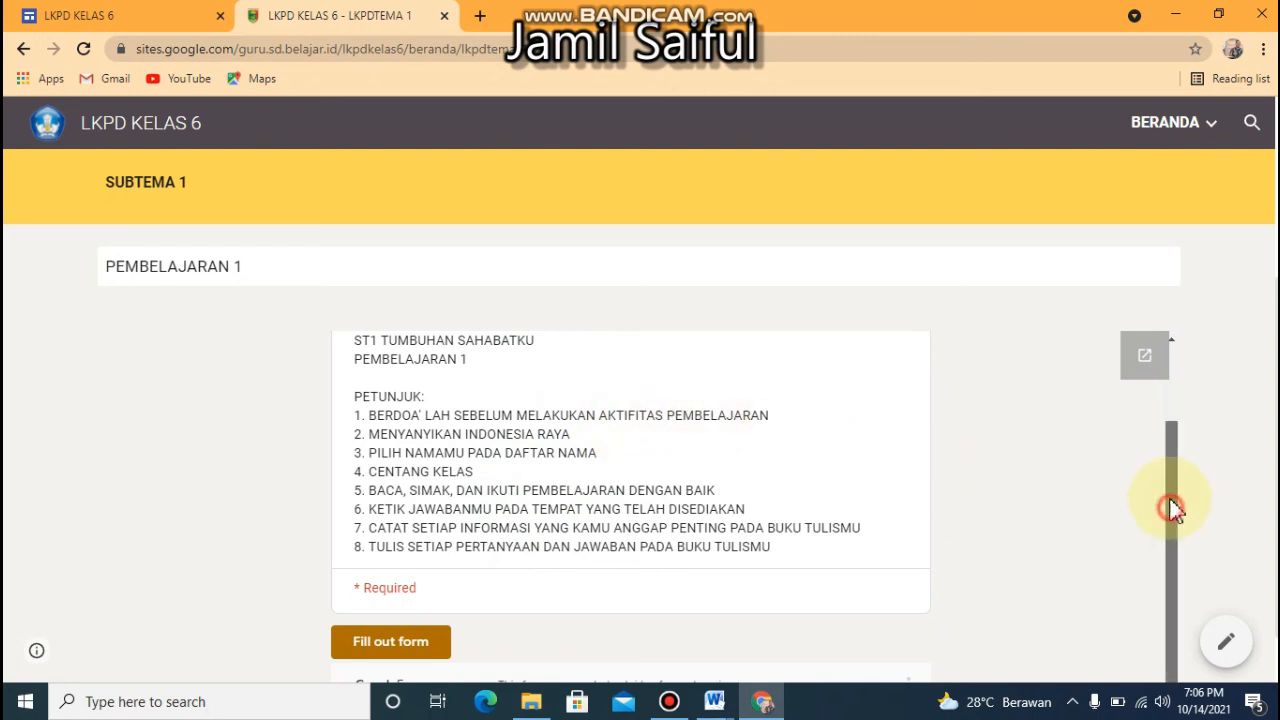
left_click_drag(1171, 514, 1163, 408)
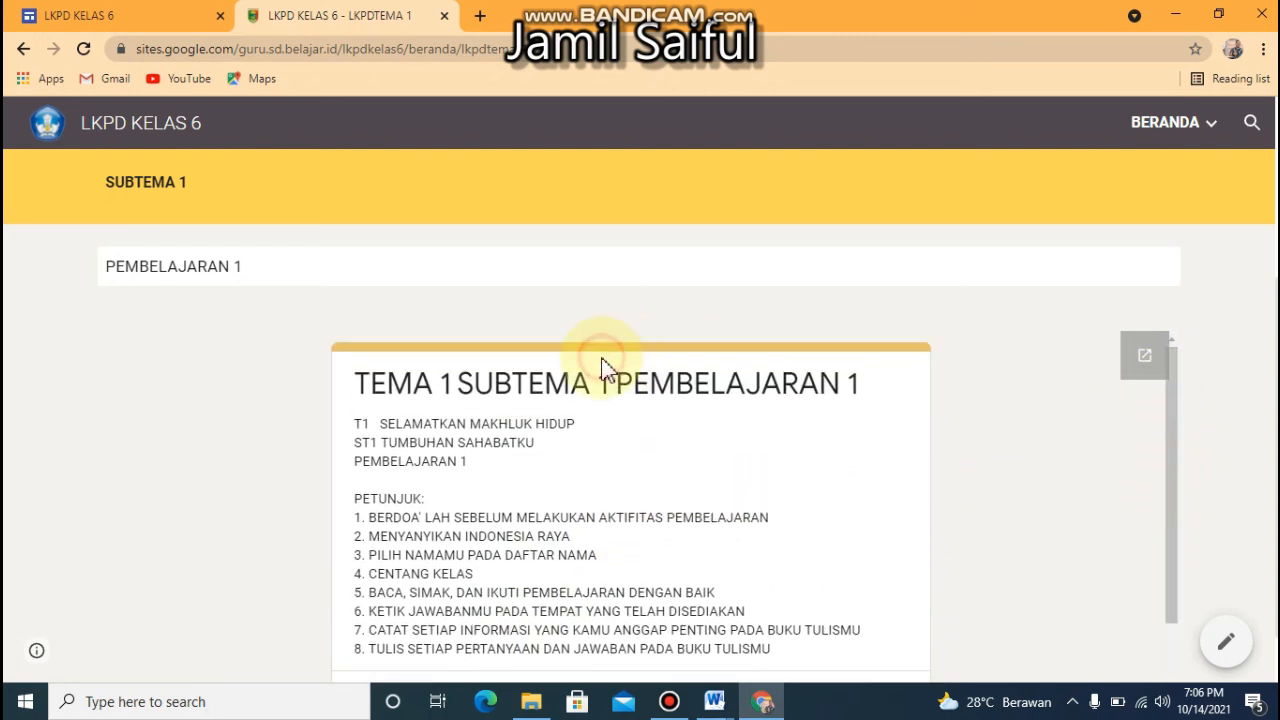
left_click(1133, 362)
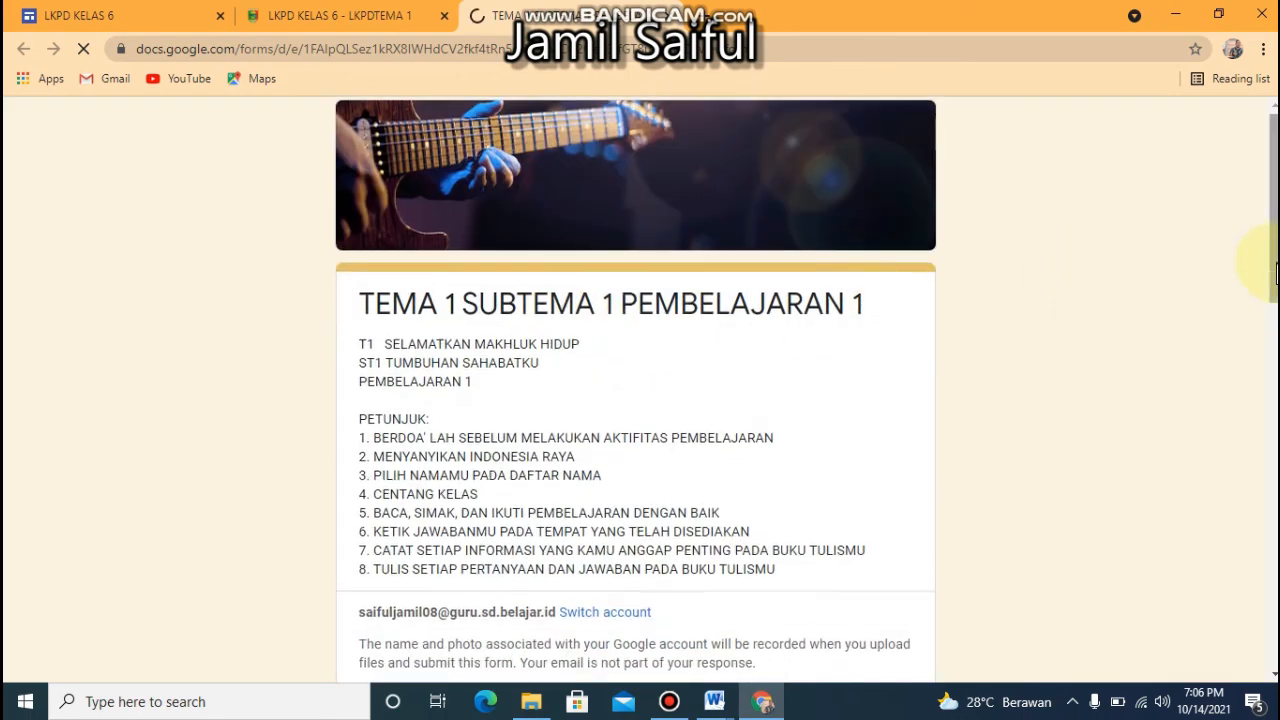
left_click_drag(1268, 266, 1268, 110)
left_click(343, 14)
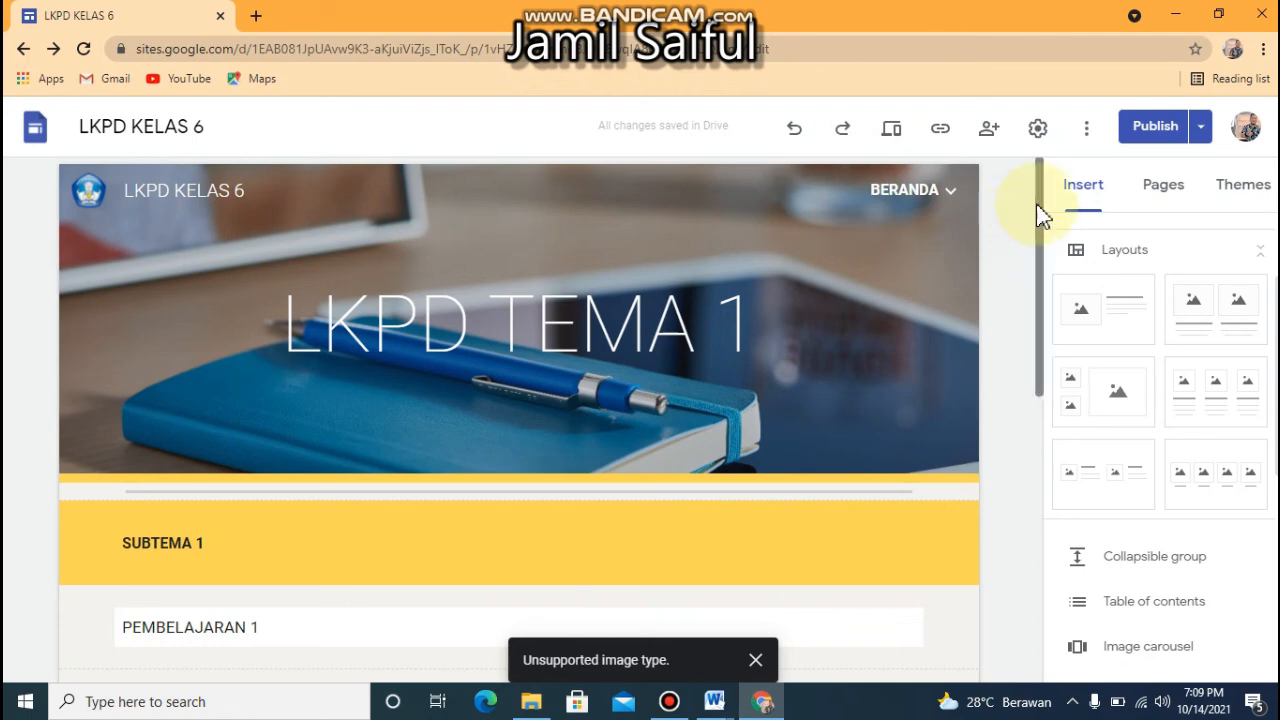
Open the BERANDA page in the site editor and examine the TEMA 1 card and the two empty cards beside it
mouse_move(1038, 206)
left_mouse_down()
mouse_move(1040, 449)
mouse_move(1023, 194)
left_mouse_up()
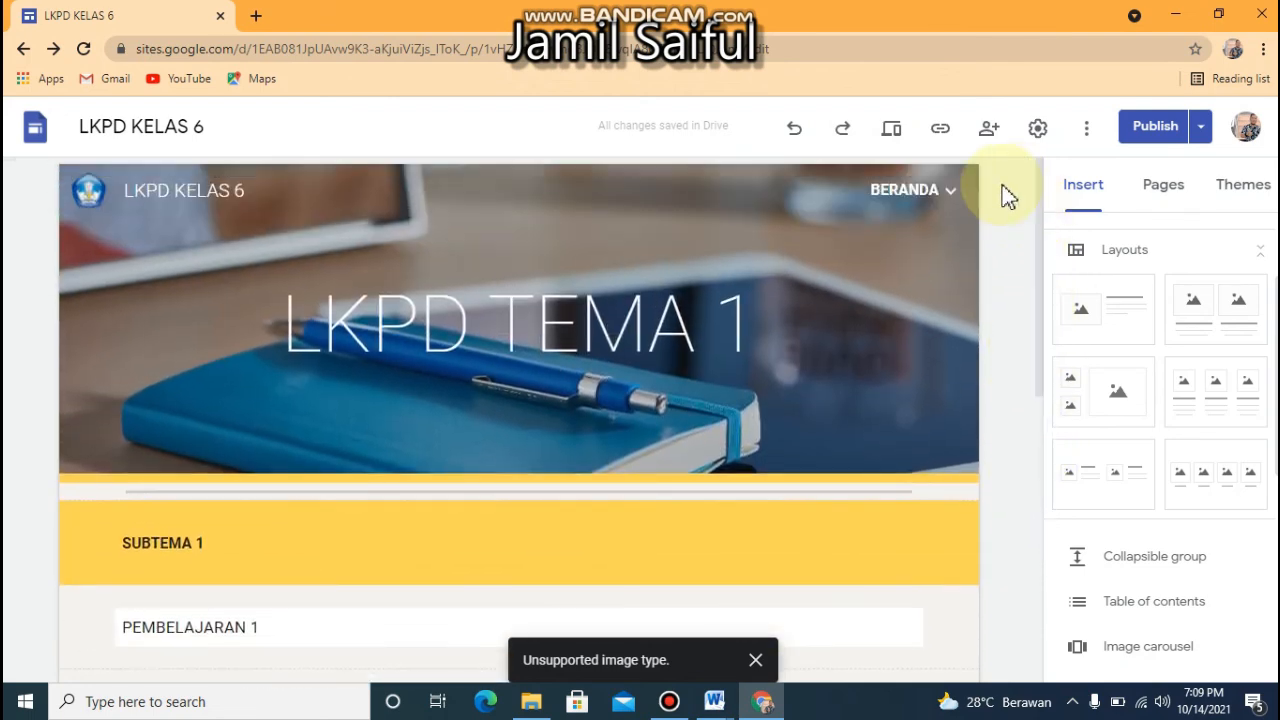
left_click(949, 191)
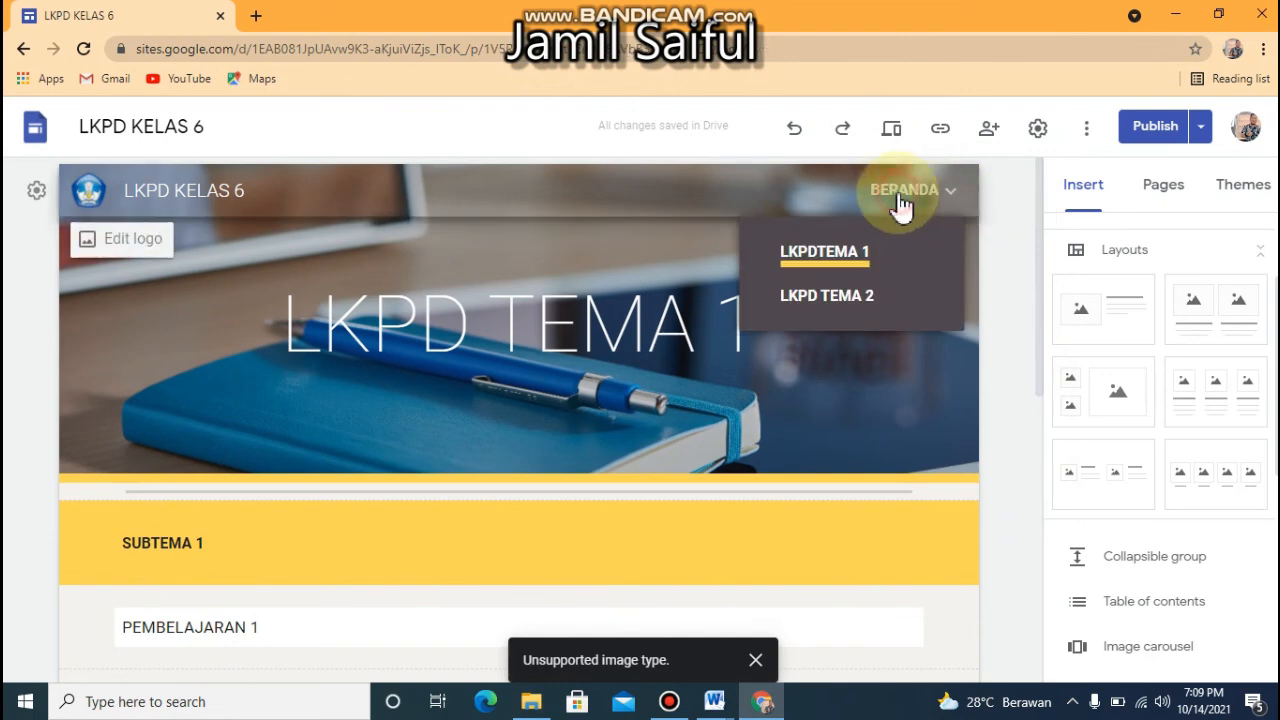
left_click(900, 203)
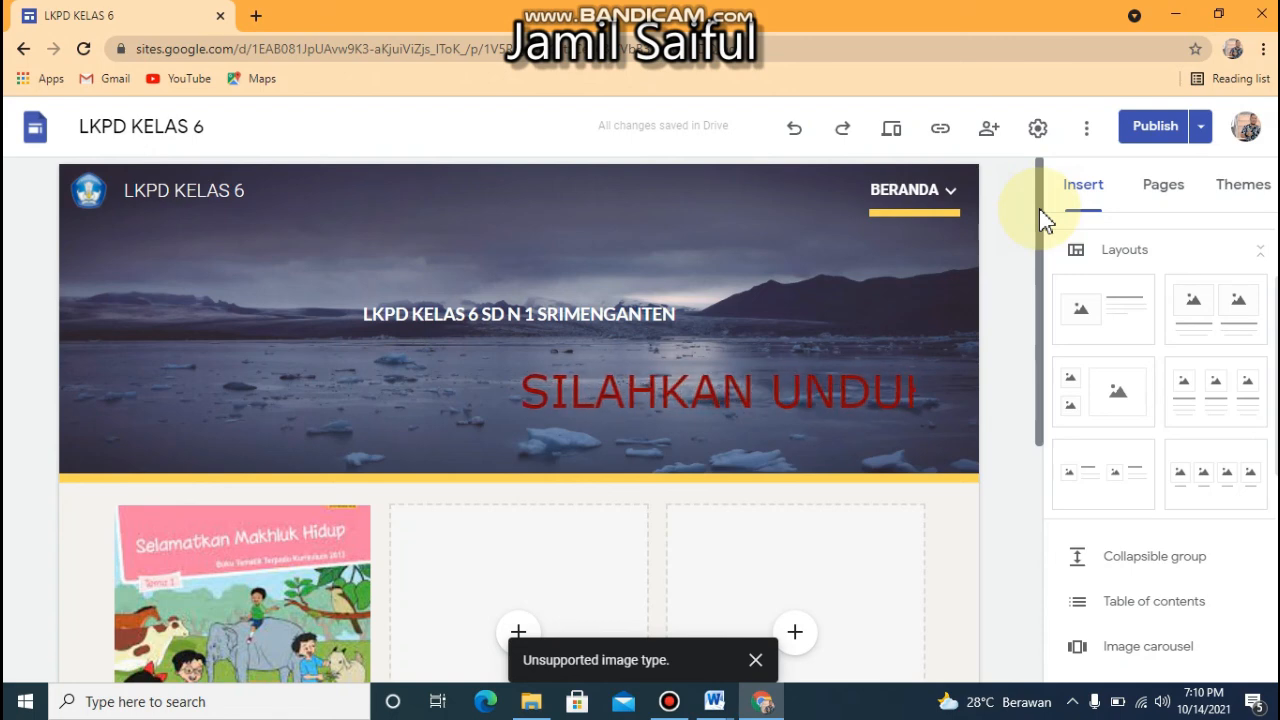
scroll(1031, 424, "down", 4)
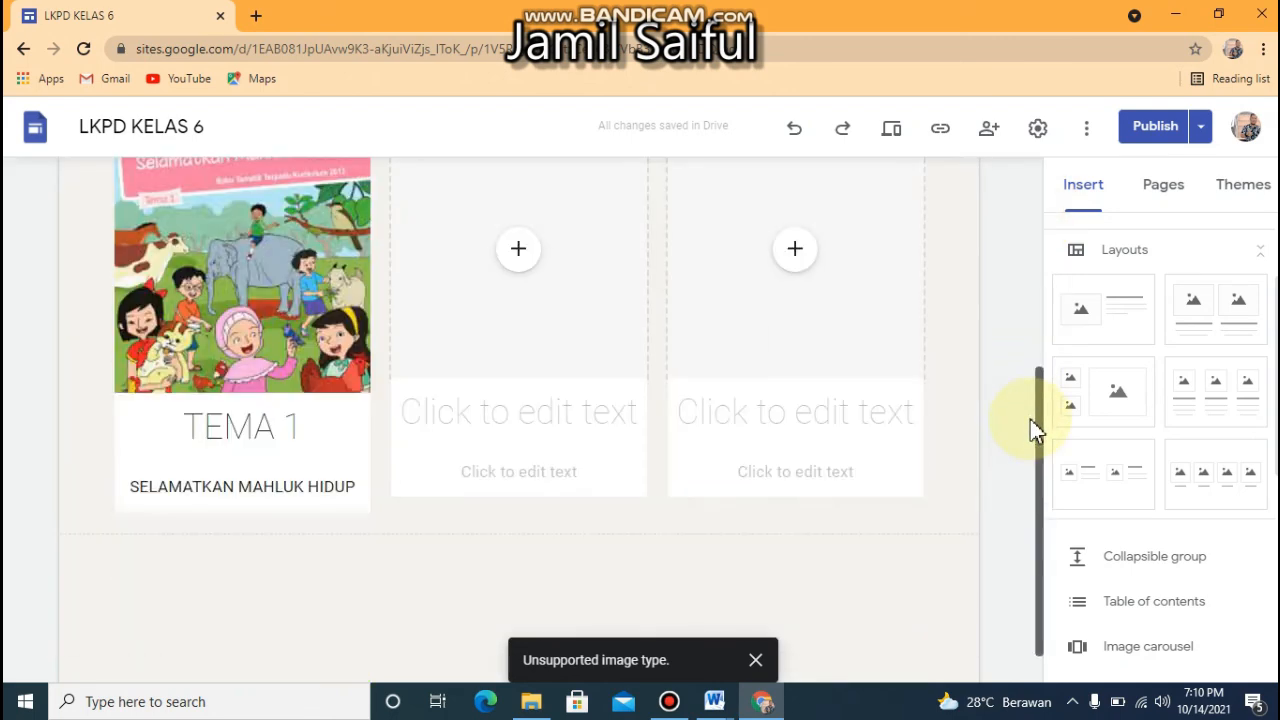
left_click_drag(1043, 478, 1036, 134)
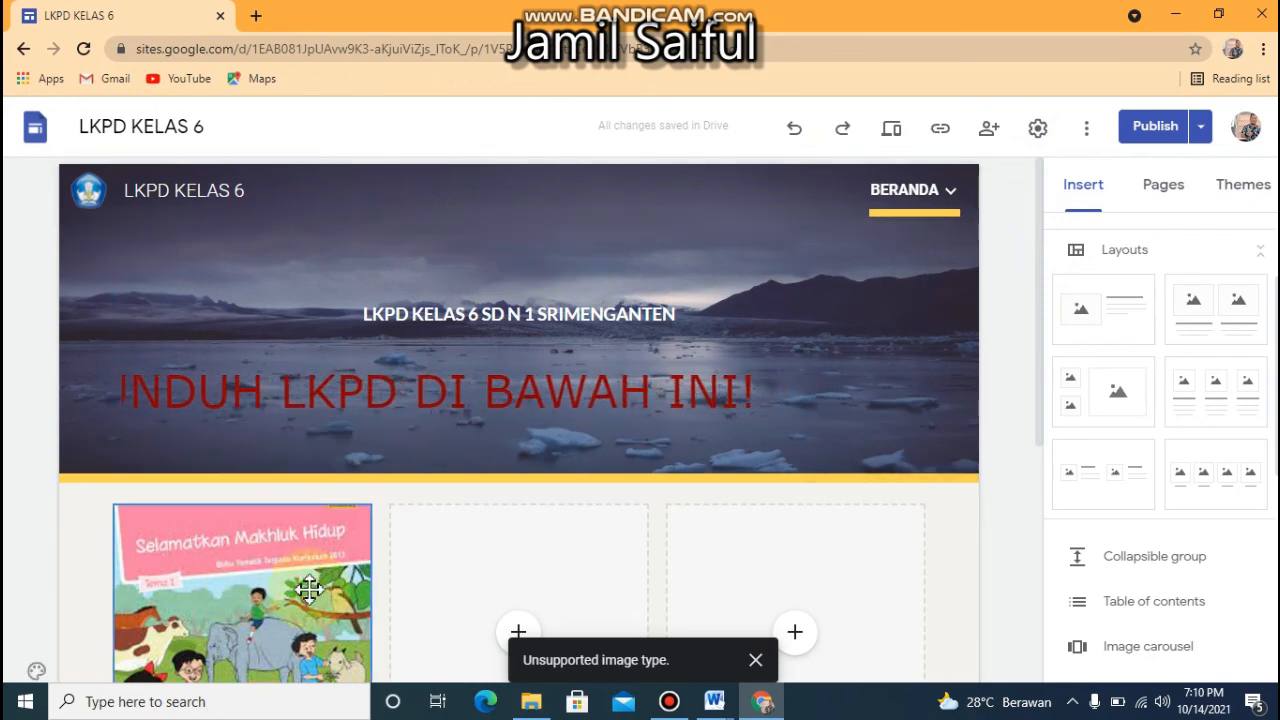
left_click(797, 566)
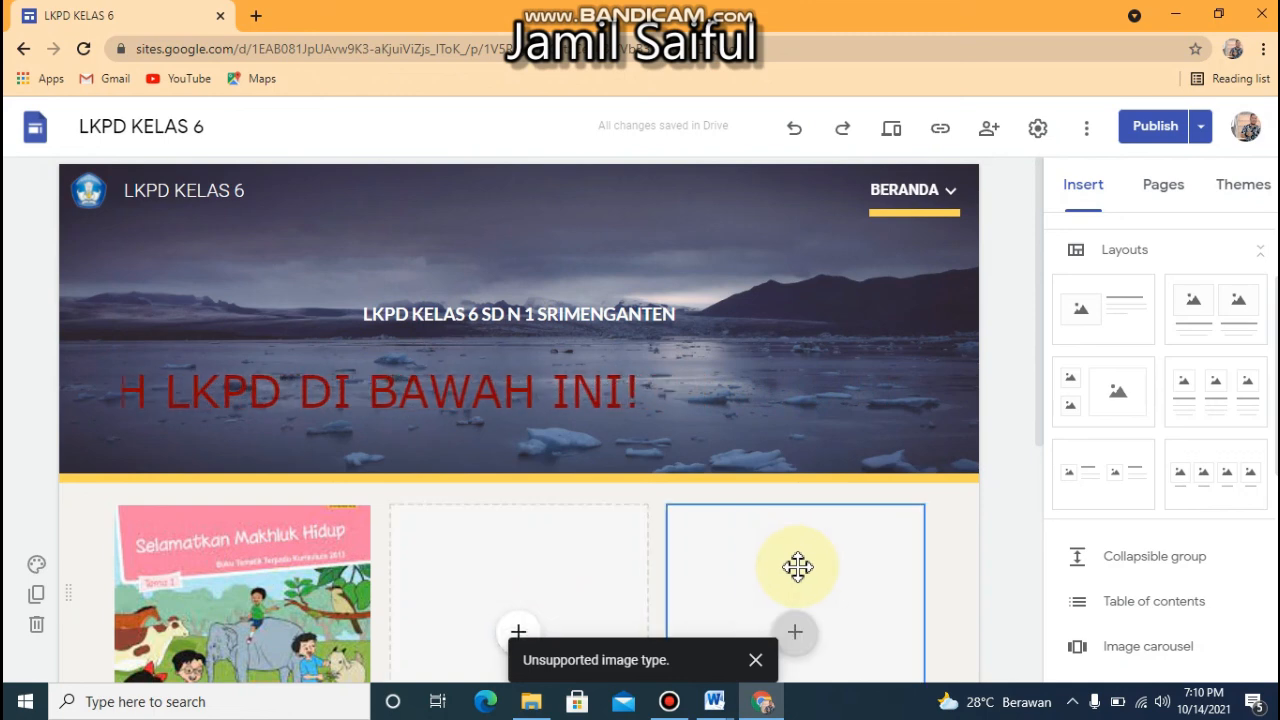
left_click(506, 557)
left_click(258, 588)
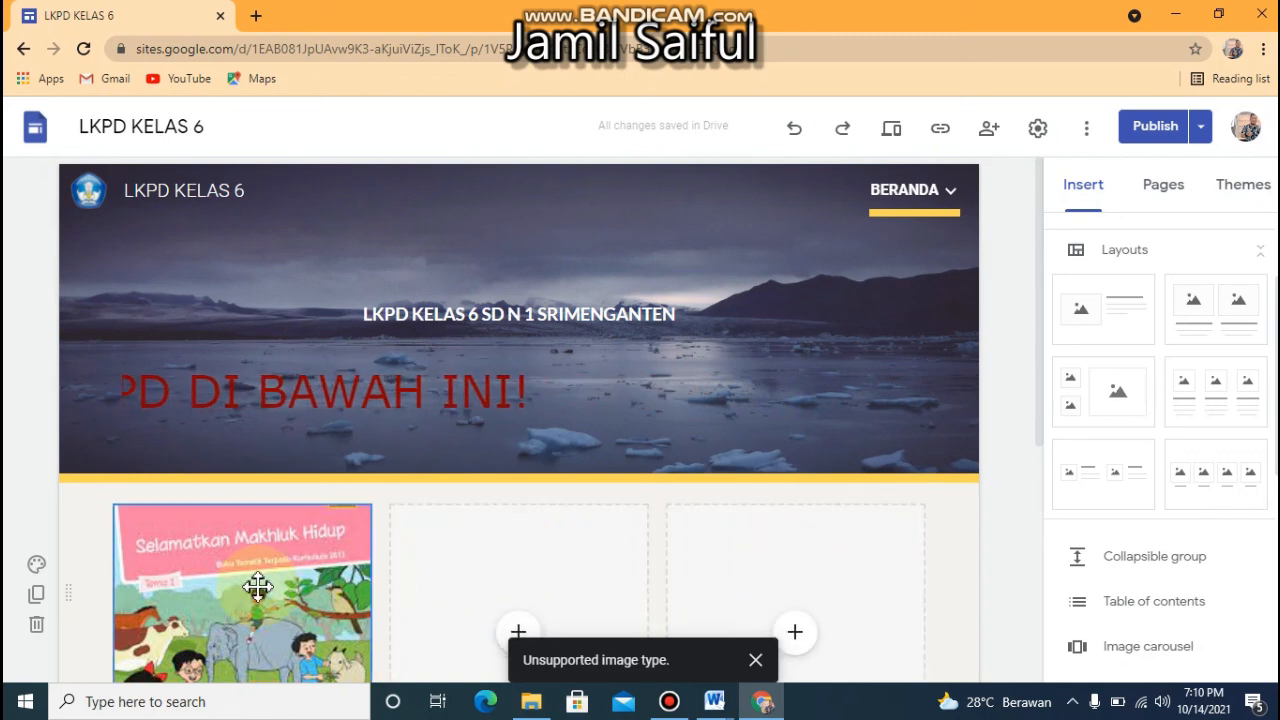